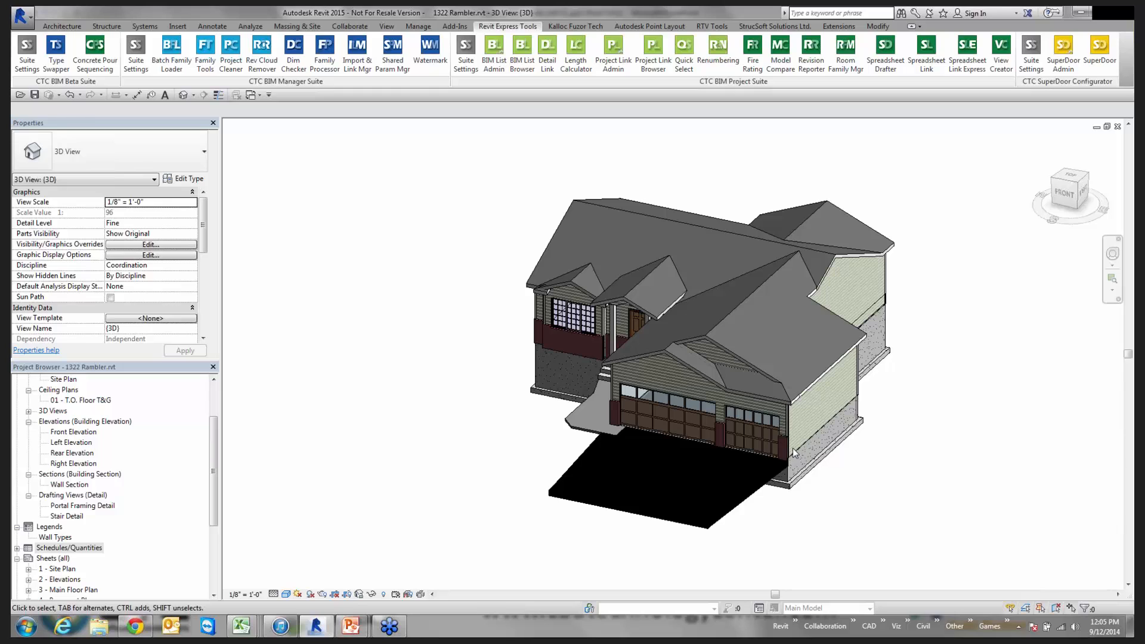
Step: Review the Wall Schedule and the Wall 2x4 Stud Takeoff schedule among the project's schedules
double_click(70, 547)
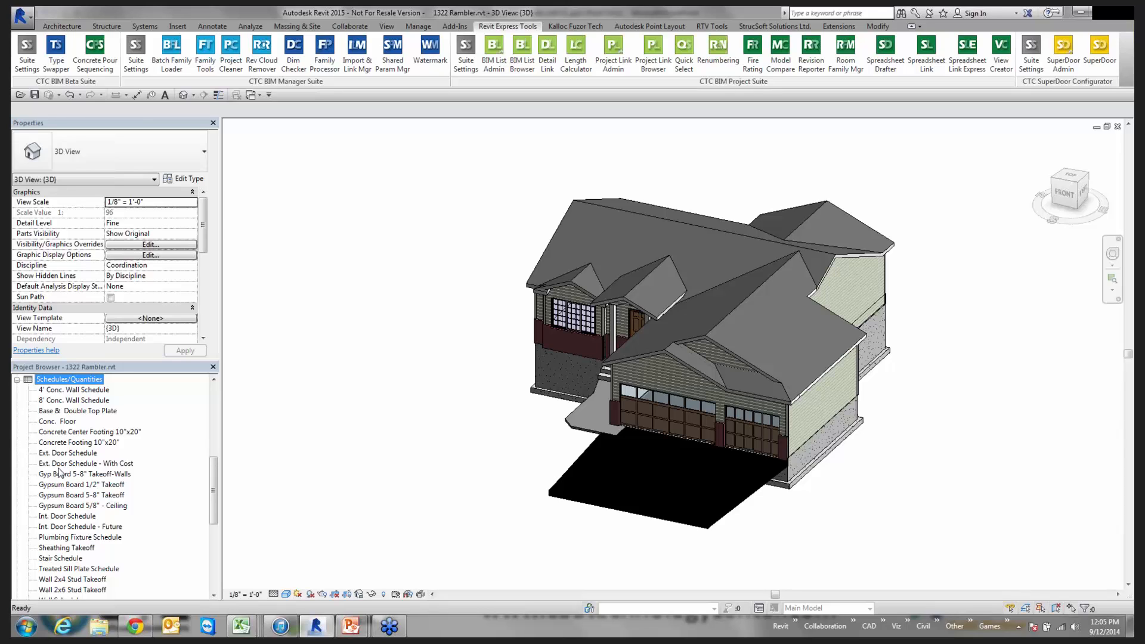
scroll(60, 486, down, 2)
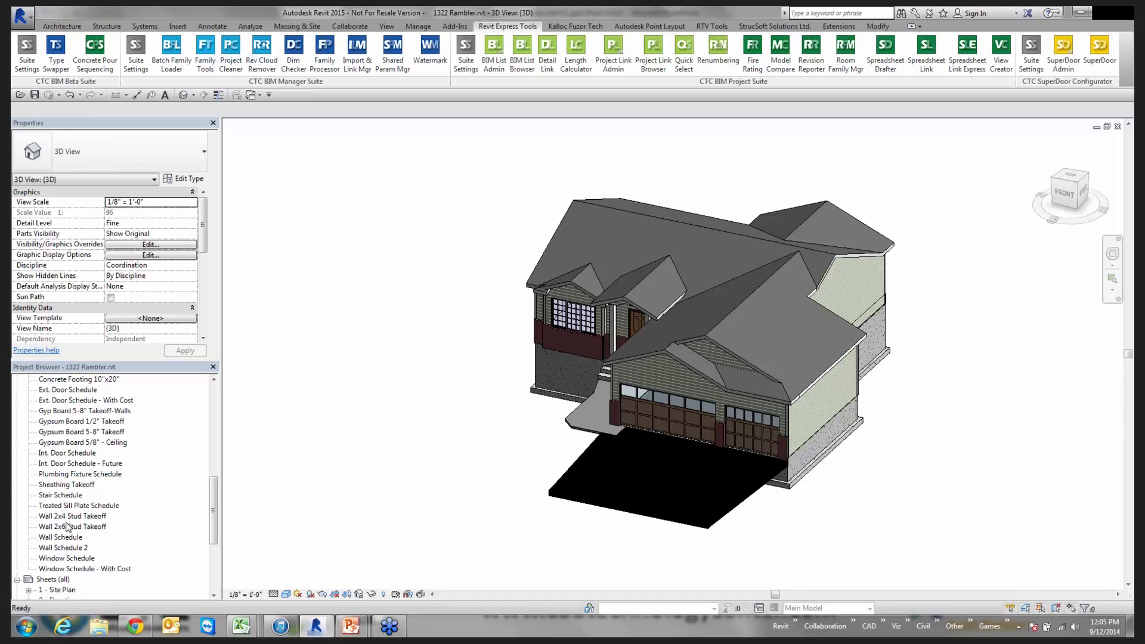
double_click(65, 537)
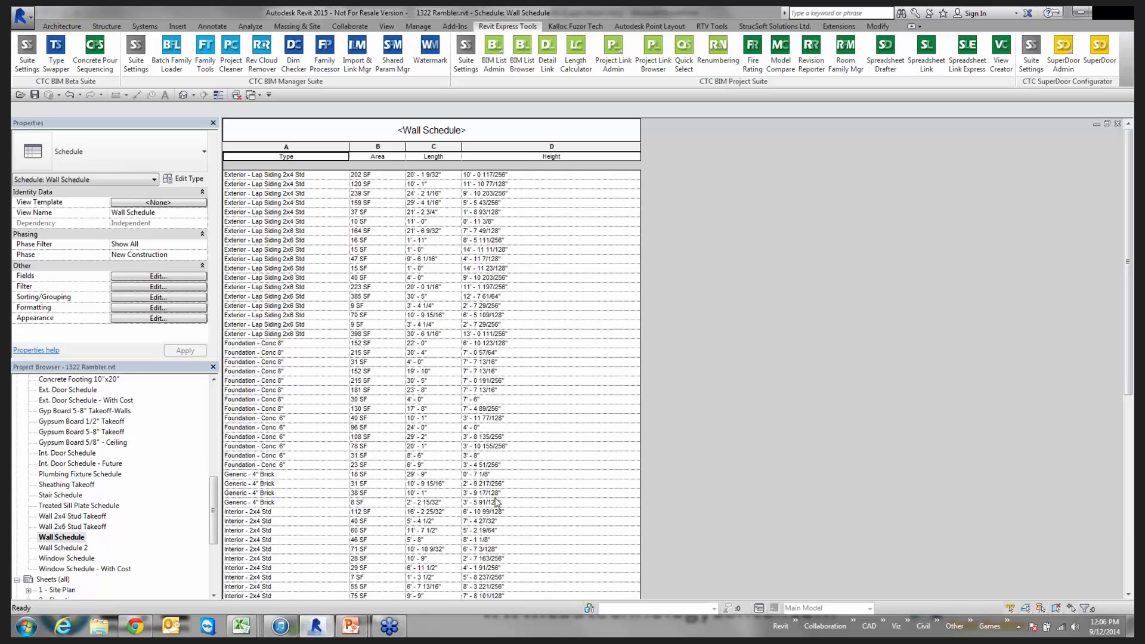
scroll(787, 427, down, 10)
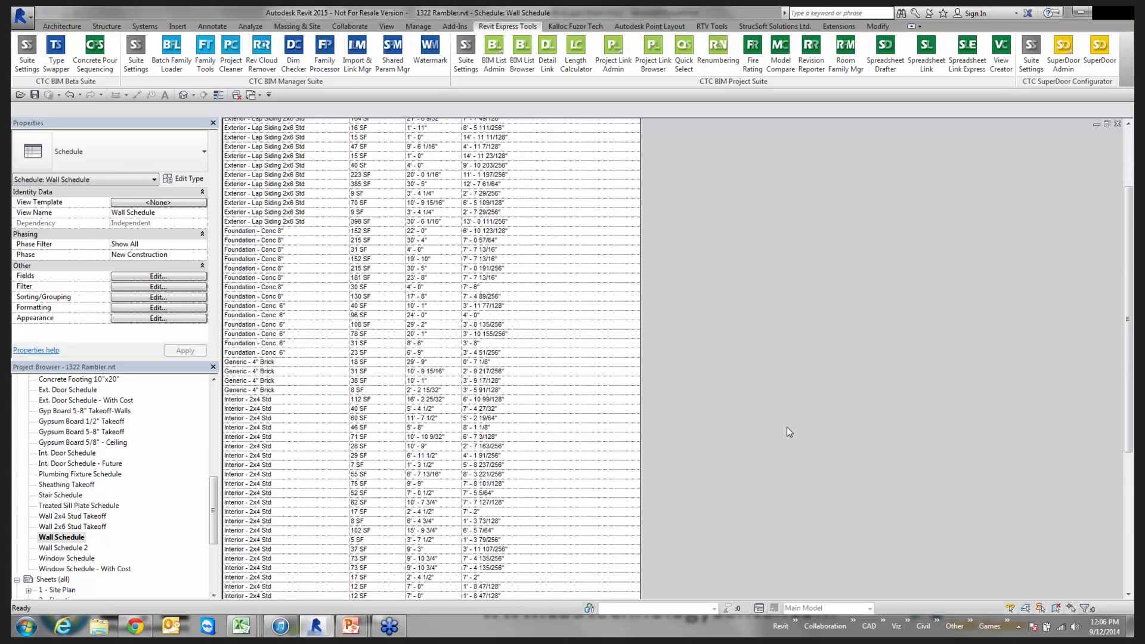
scroll(787, 429, up, 10)
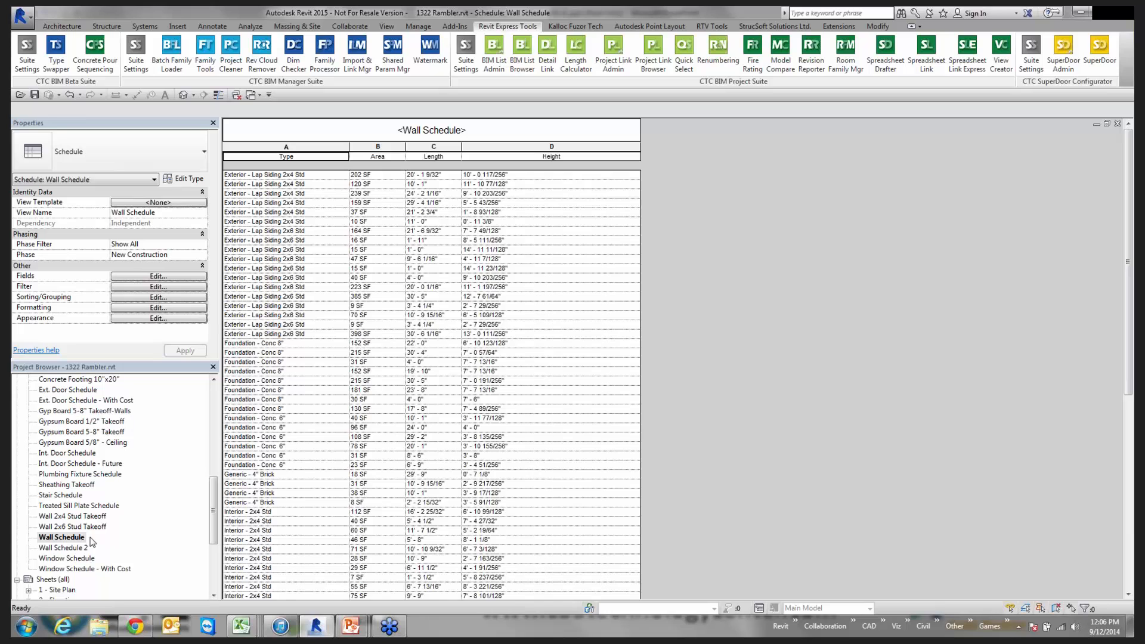
double_click(66, 517)
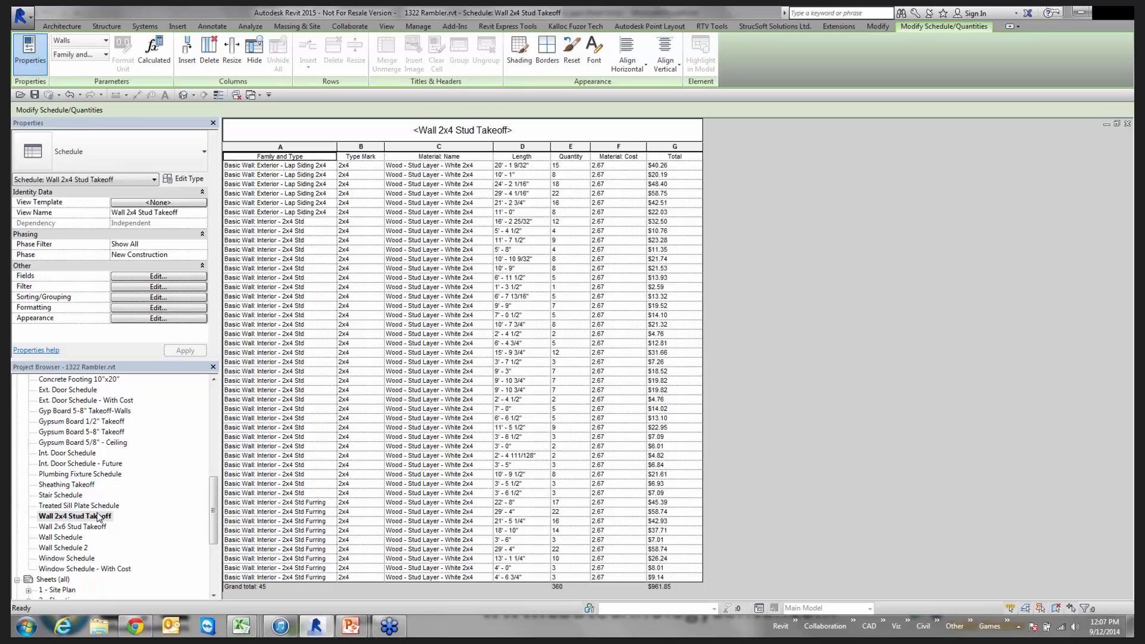
drag(215, 498, 216, 409)
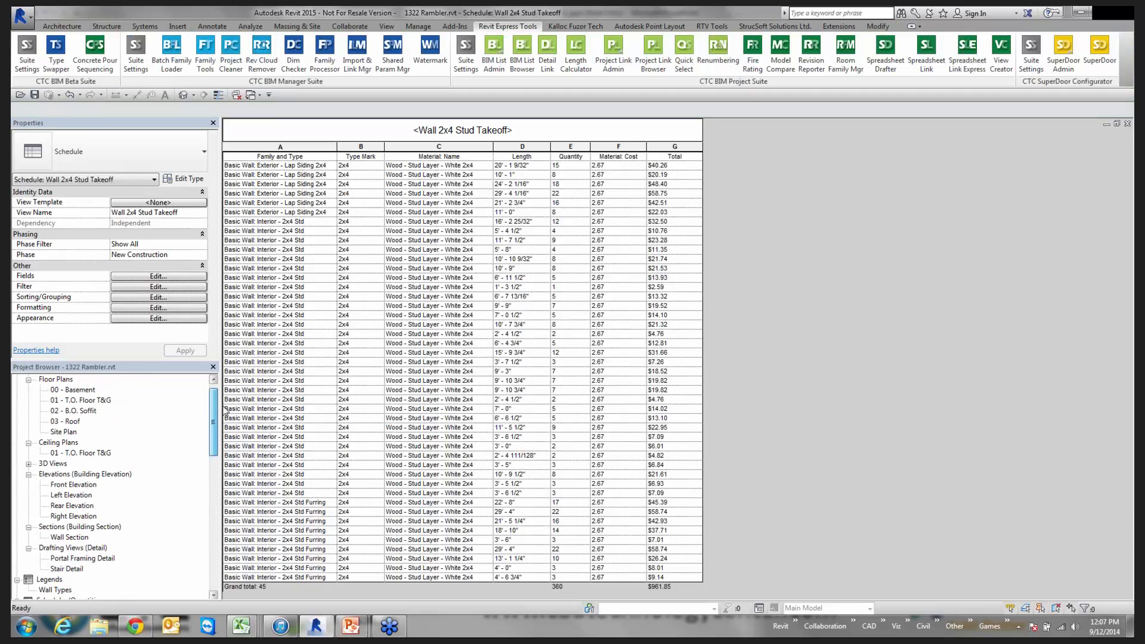
Step: Start Spreadsheet Link and add the Walls category to the selected categories
click(923, 62)
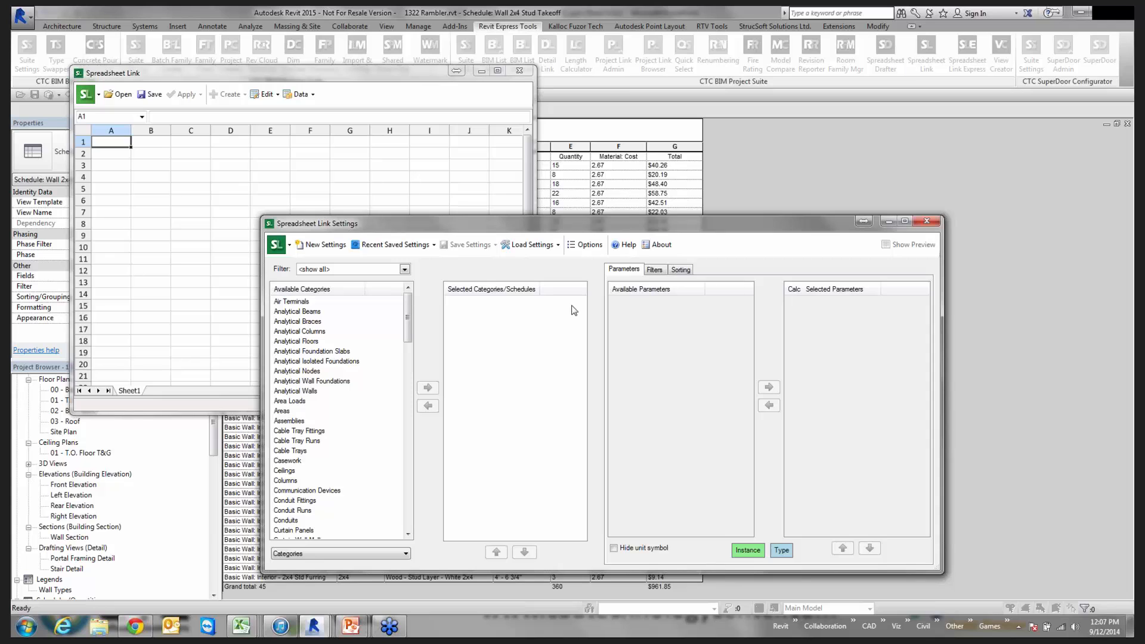
drag(409, 322, 410, 504)
click(321, 510)
click(319, 504)
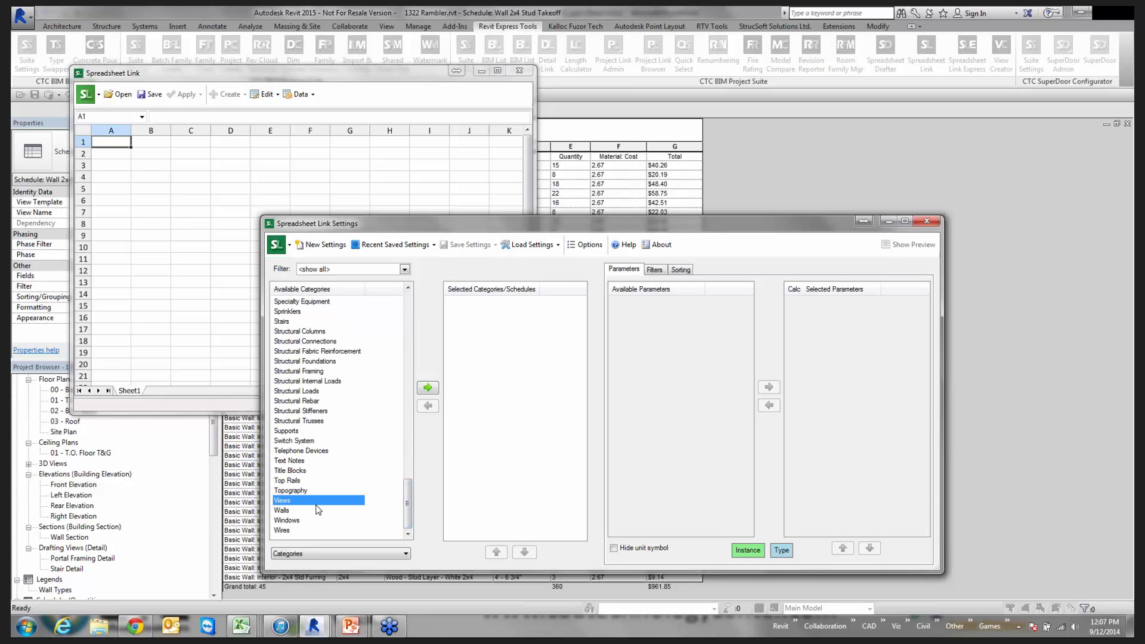
double_click(306, 510)
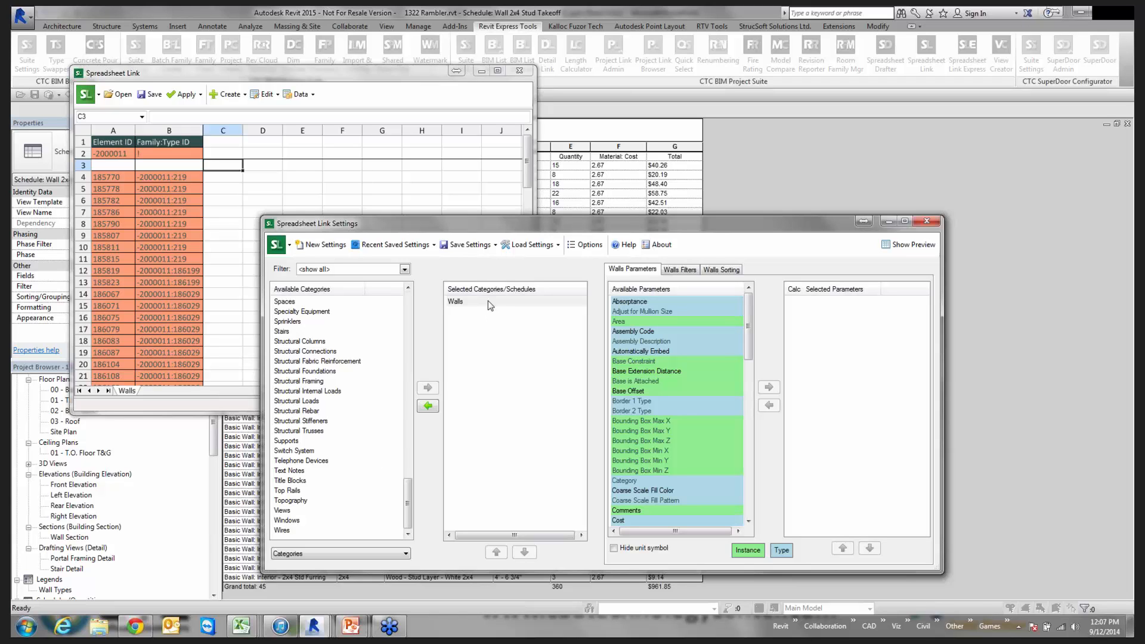
Step: Add the Area parameter to the selected parameters for Walls
click(645, 338)
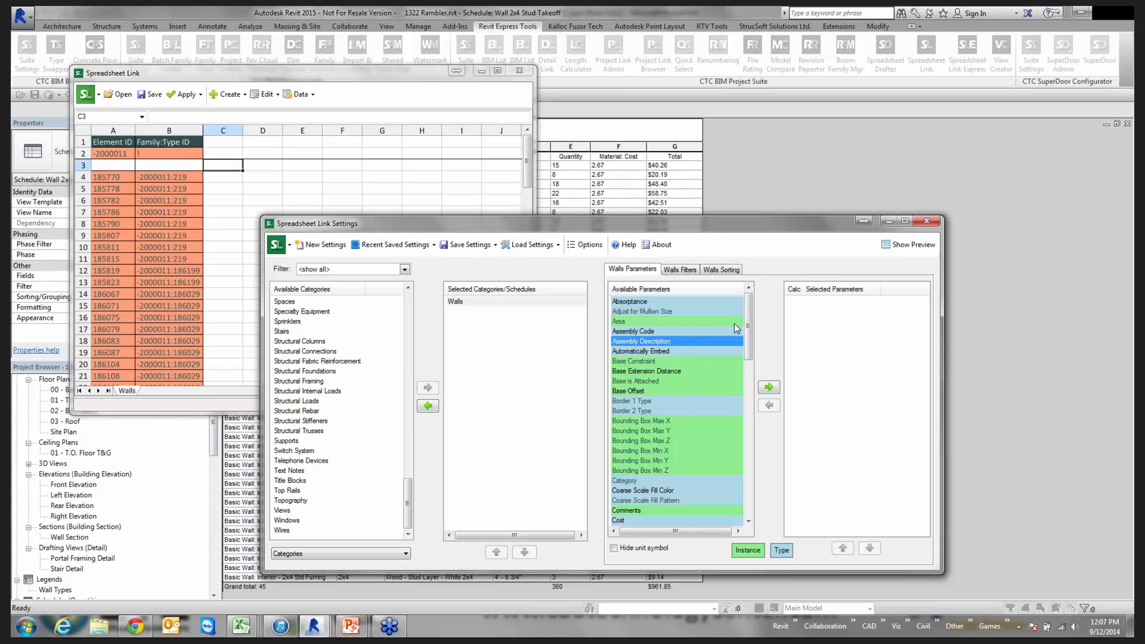
double_click(647, 322)
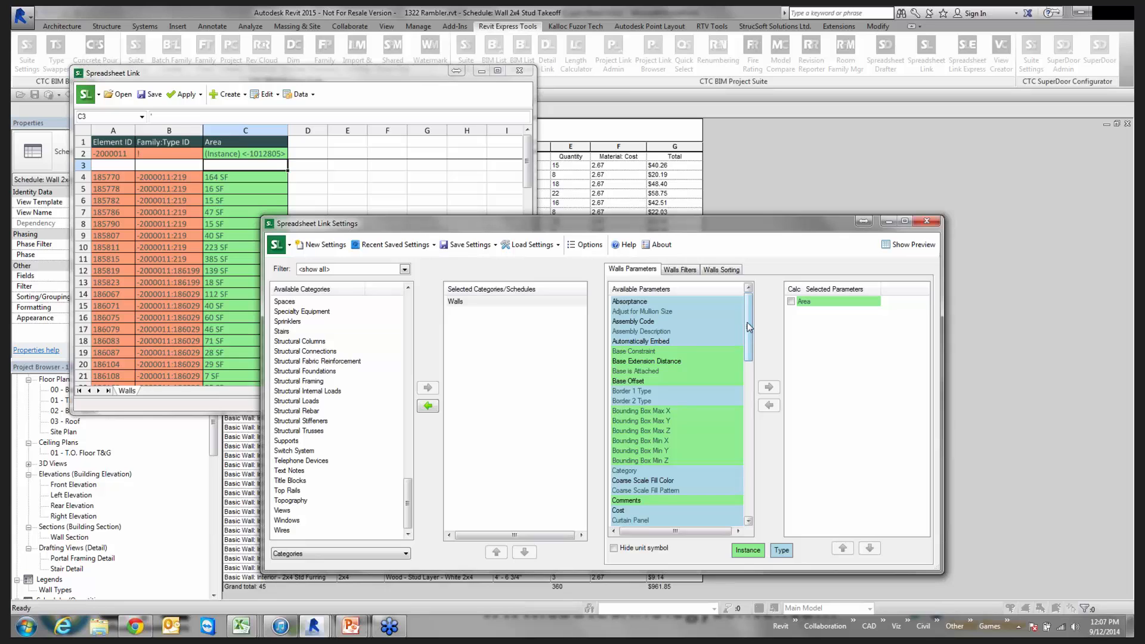
Step: Add the Length parameter to the selected Walls parameters and remove the Area parameter
click(669, 411)
scroll(667, 414, down, 4)
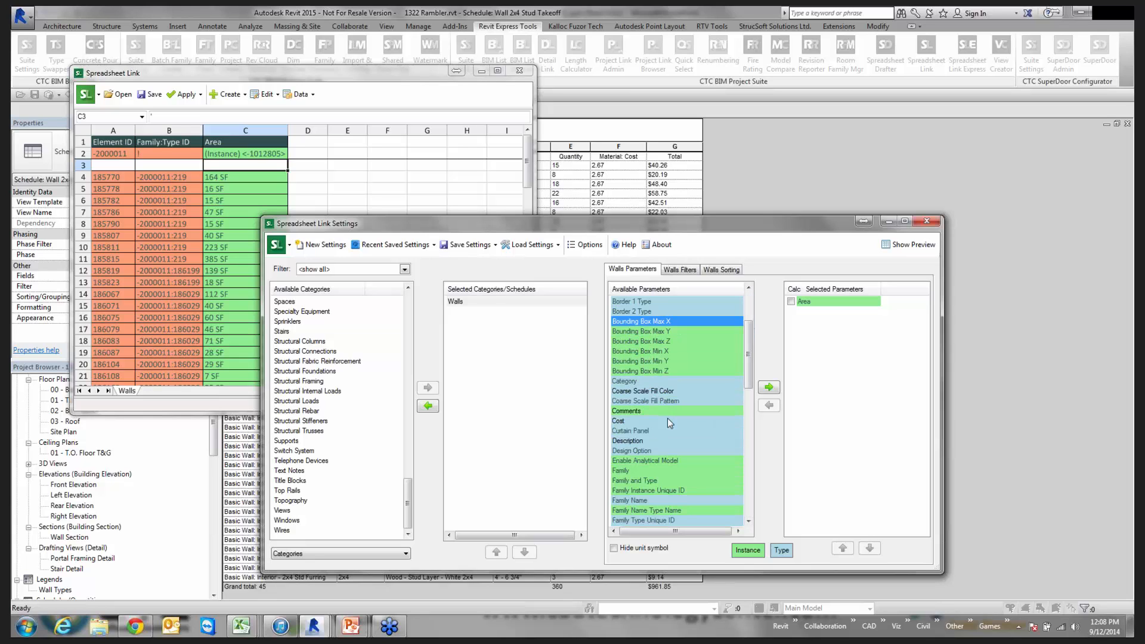
scroll(660, 485, down, 1)
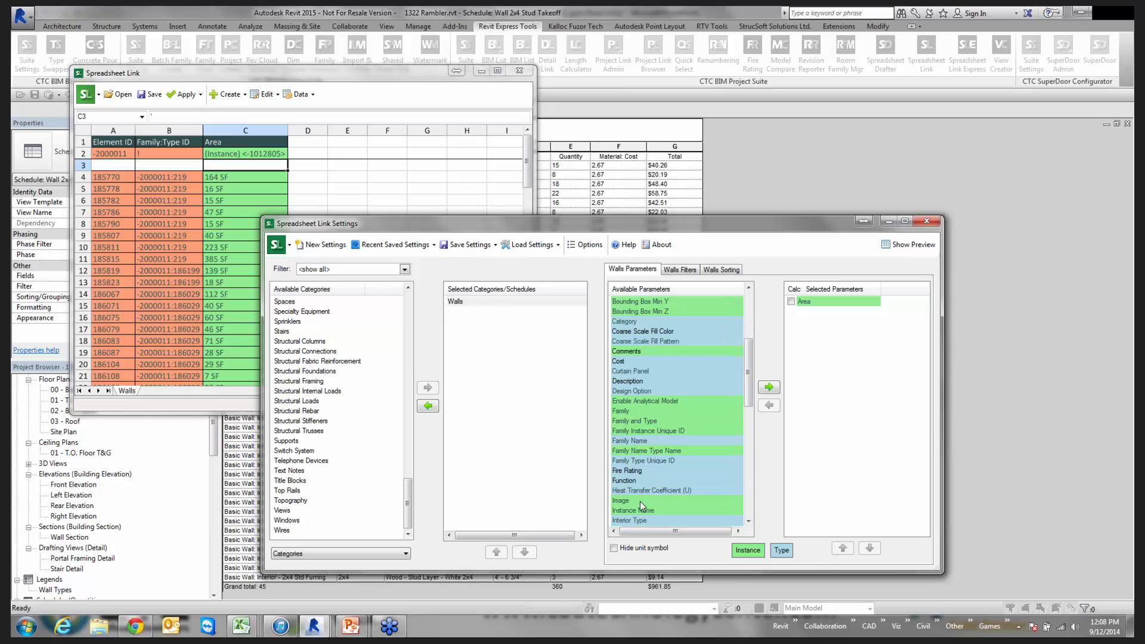
scroll(642, 491, down, 1)
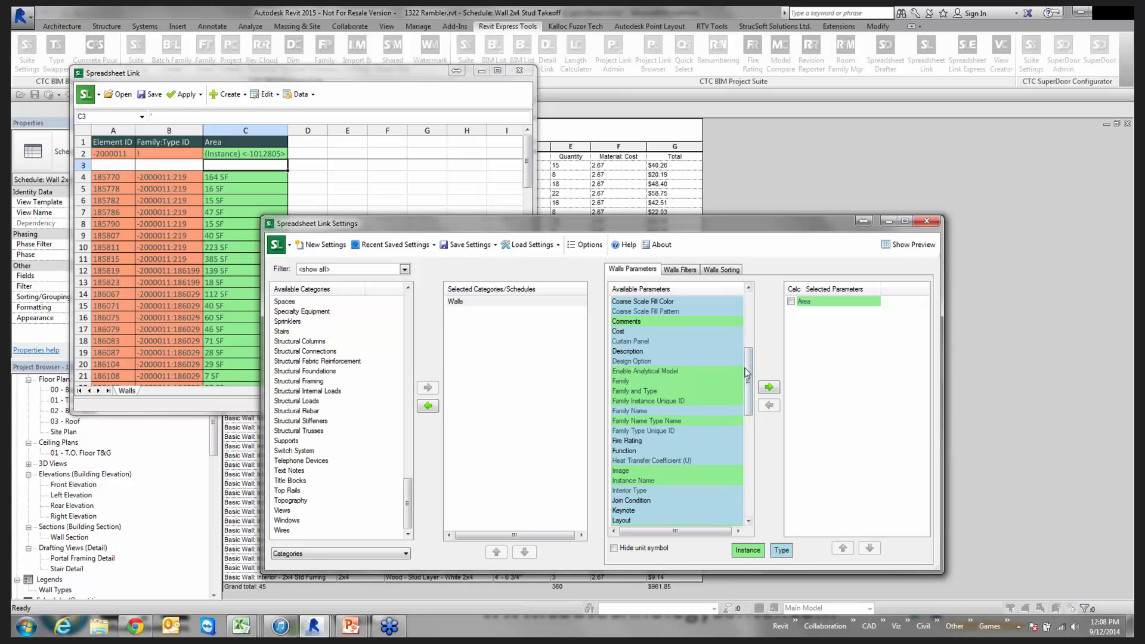
drag(750, 374, 746, 377)
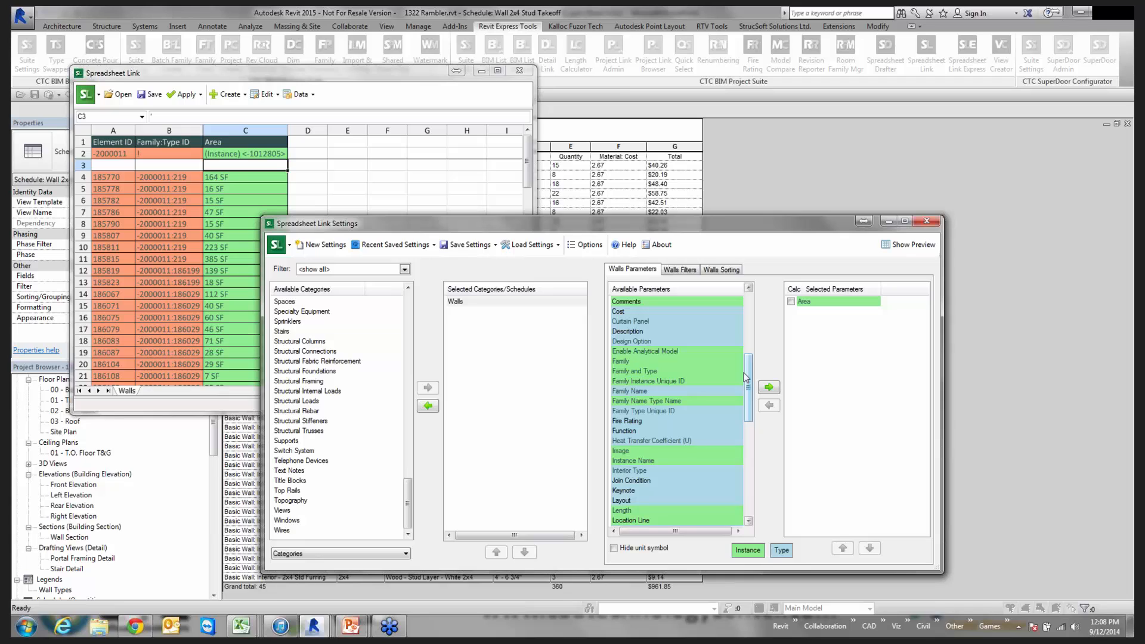
click(655, 432)
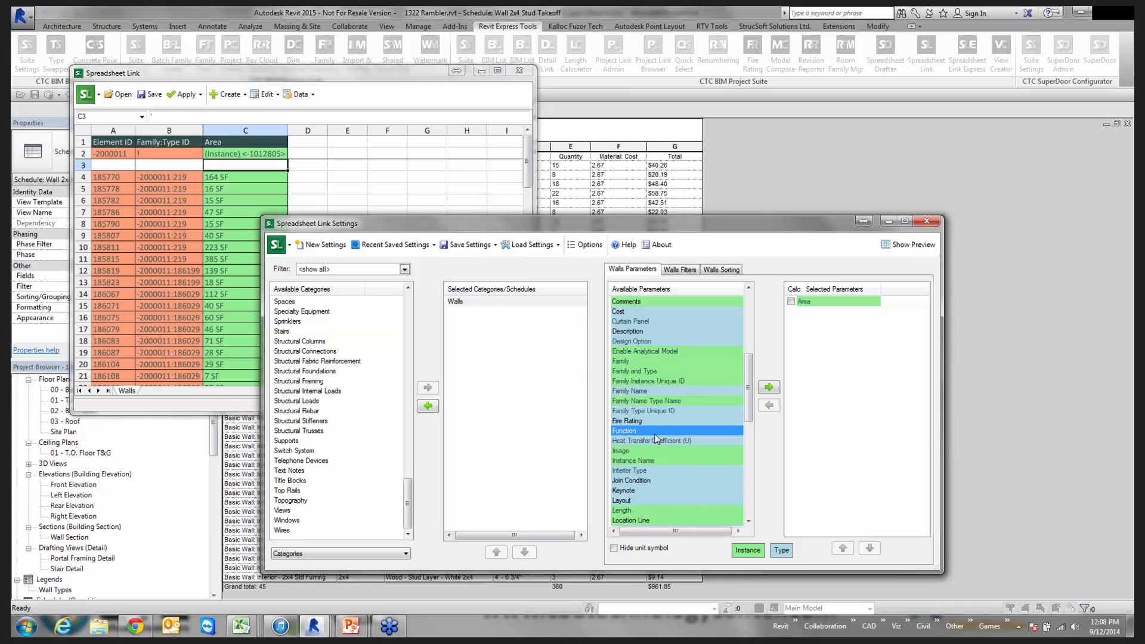
scroll(654, 435, down, 2)
scroll(653, 429, down, 1)
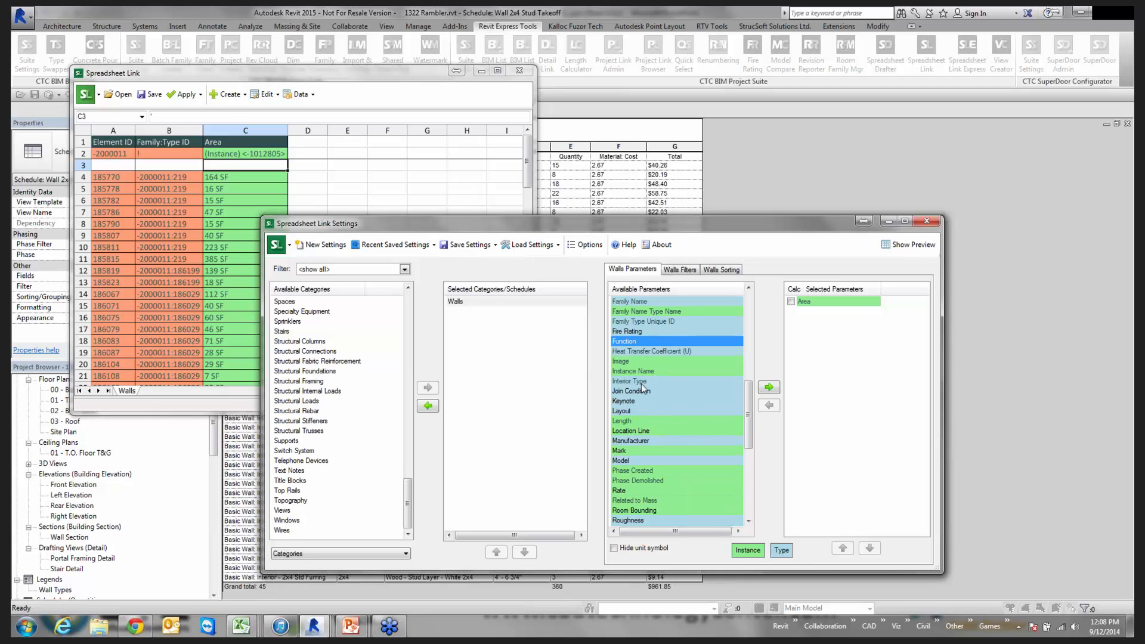
double_click(631, 420)
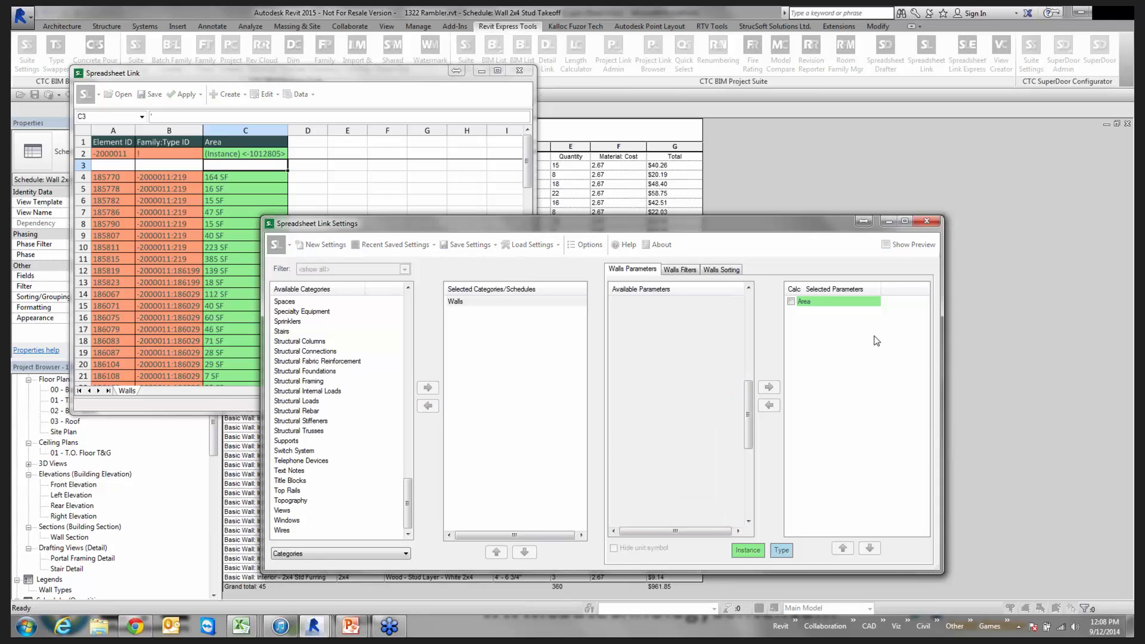
click(769, 406)
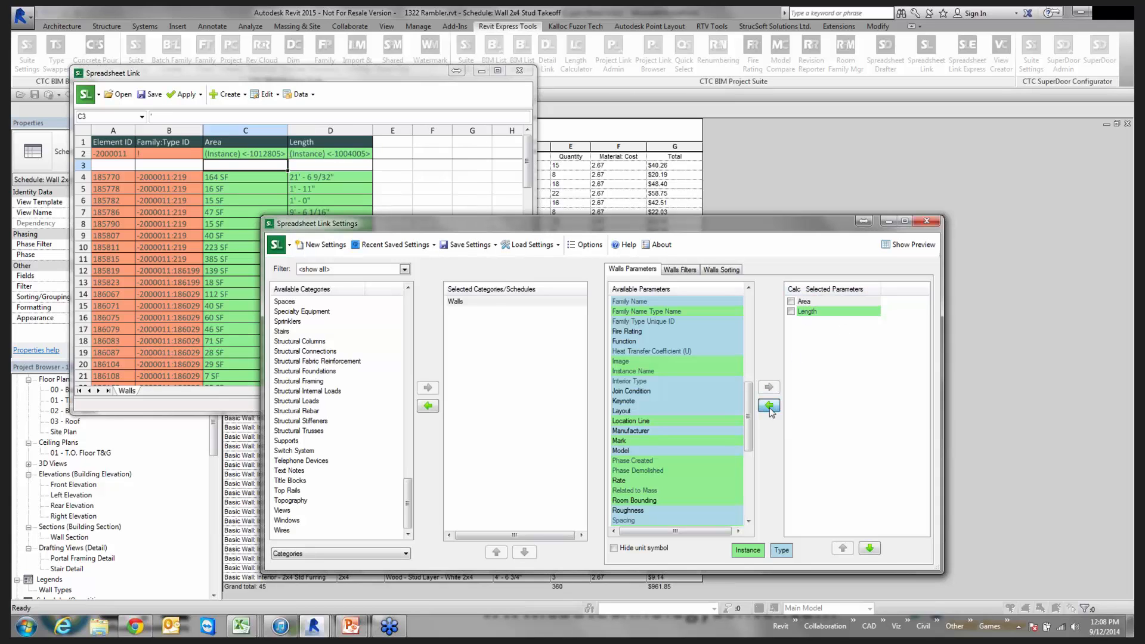
Step: Enable the first parameter filter for Walls and base it on the Type Name parameter
drag(747, 394, 746, 409)
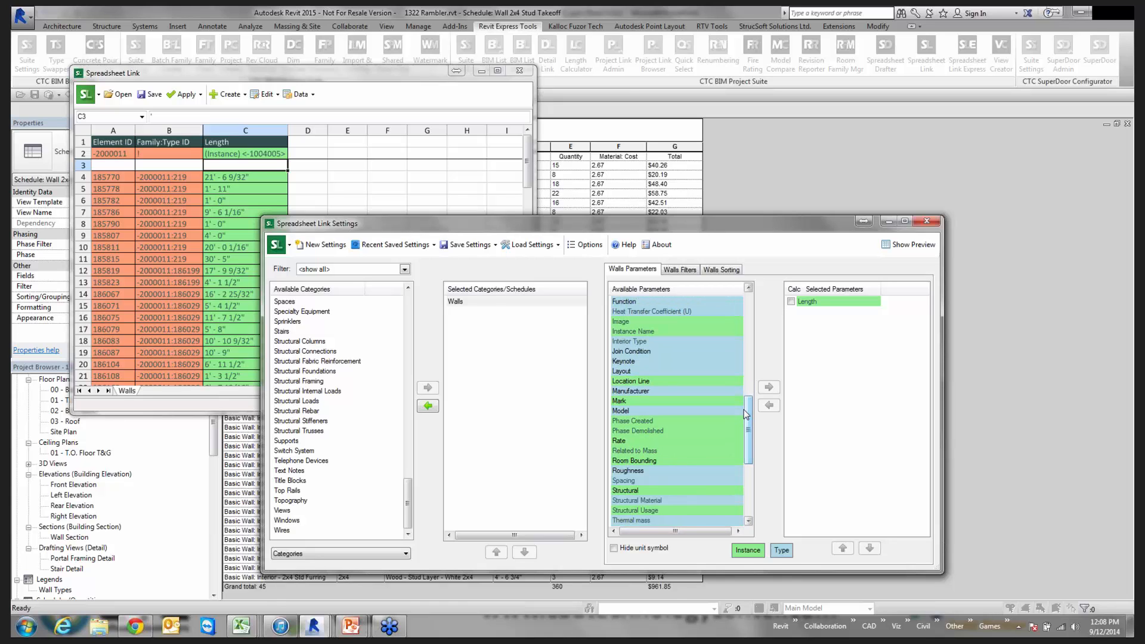
click(680, 270)
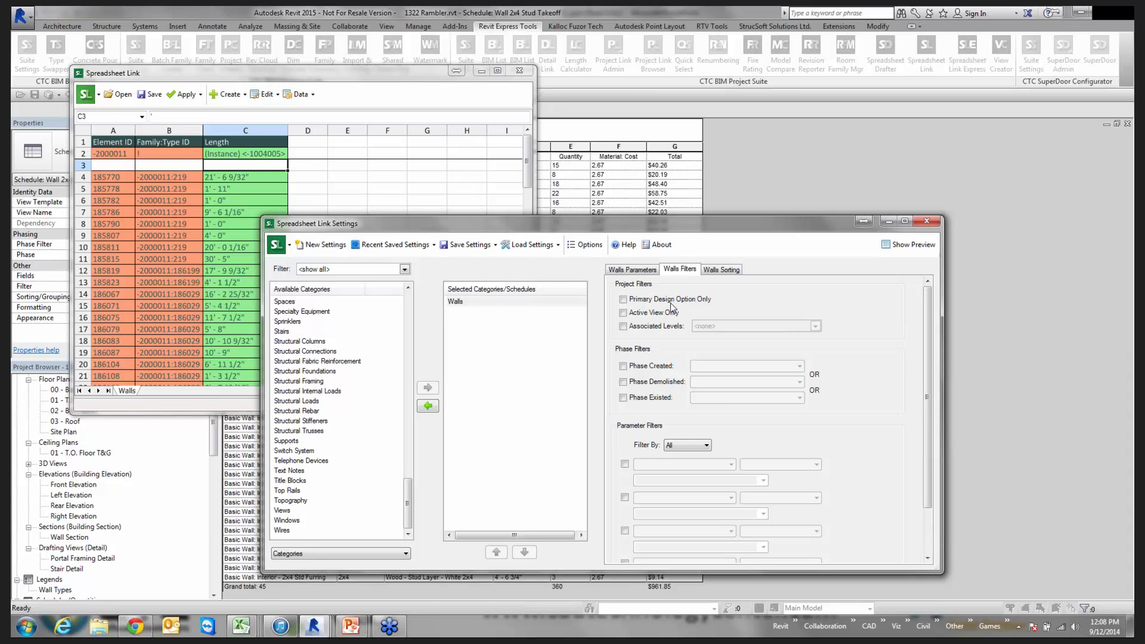
click(625, 464)
drag(622, 225, 597, 108)
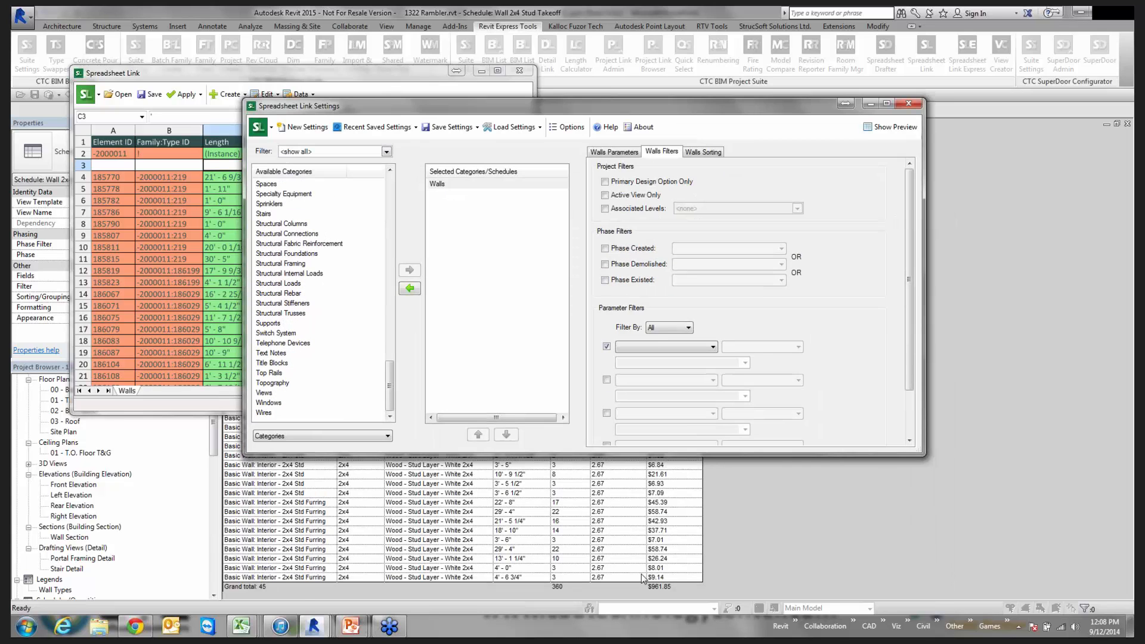
click(658, 347)
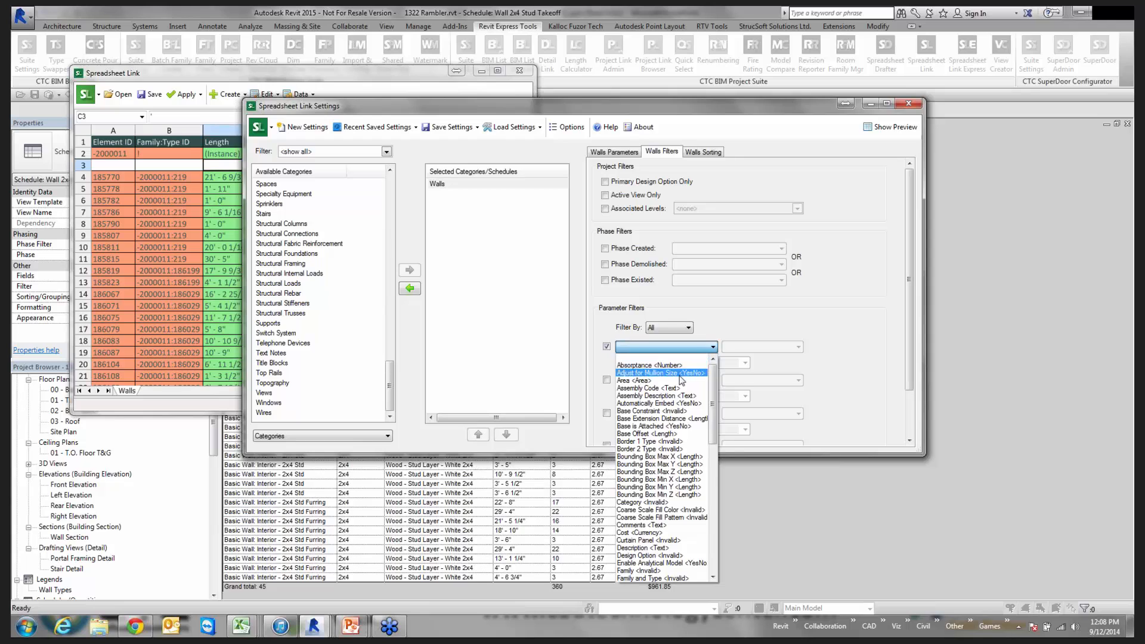
scroll(682, 459, down, 1)
scroll(683, 460, down, 4)
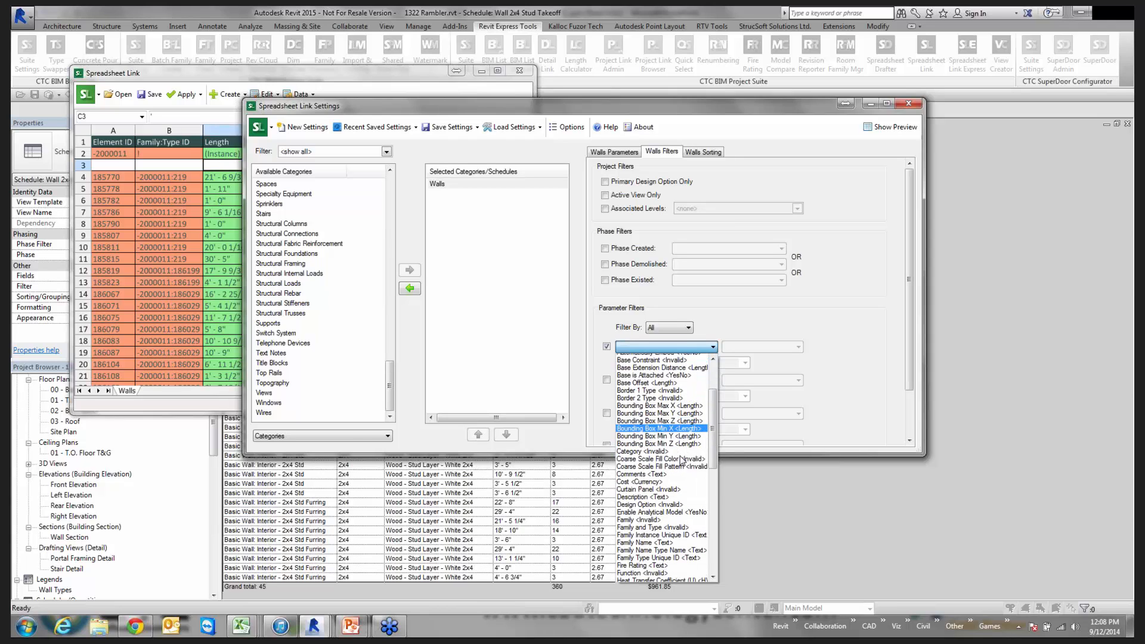
scroll(658, 555, down, 2)
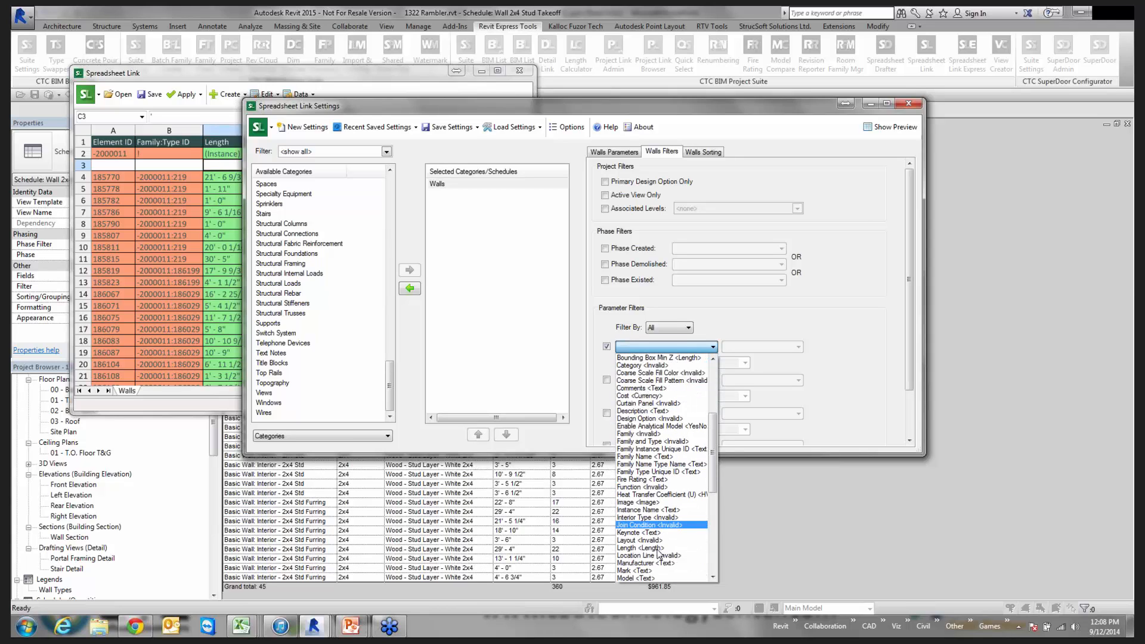
scroll(659, 559, down, 7)
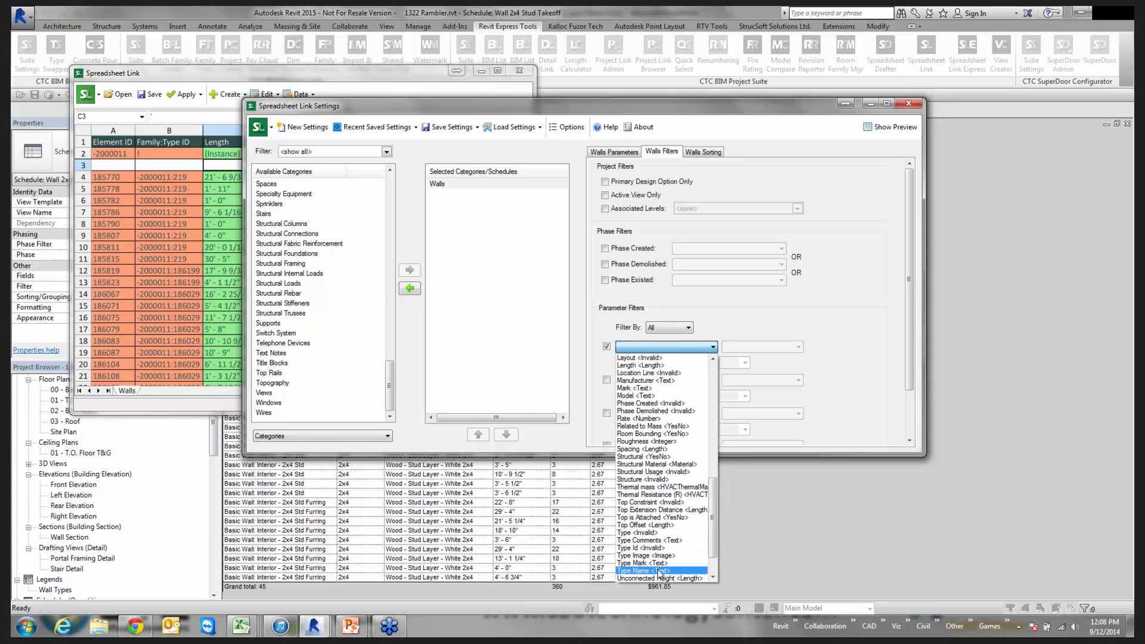
click(659, 571)
Step: Set the Type Name filter's condition to contains with the value 2x4 and apply it to the linked sheet
click(740, 347)
click(725, 377)
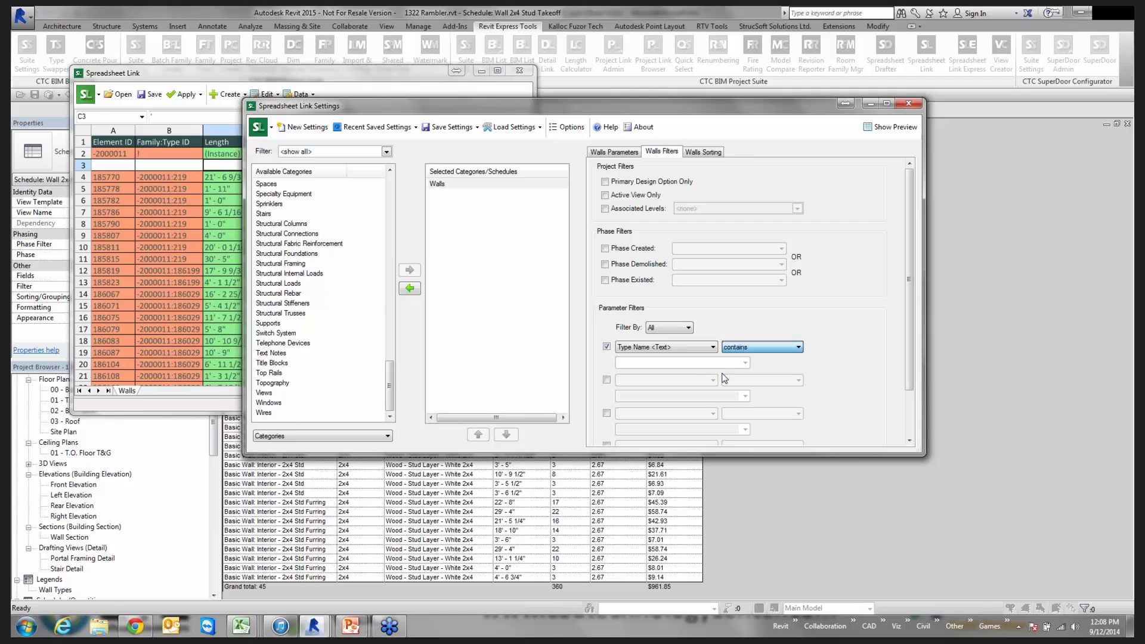
click(673, 362)
text(2x4)
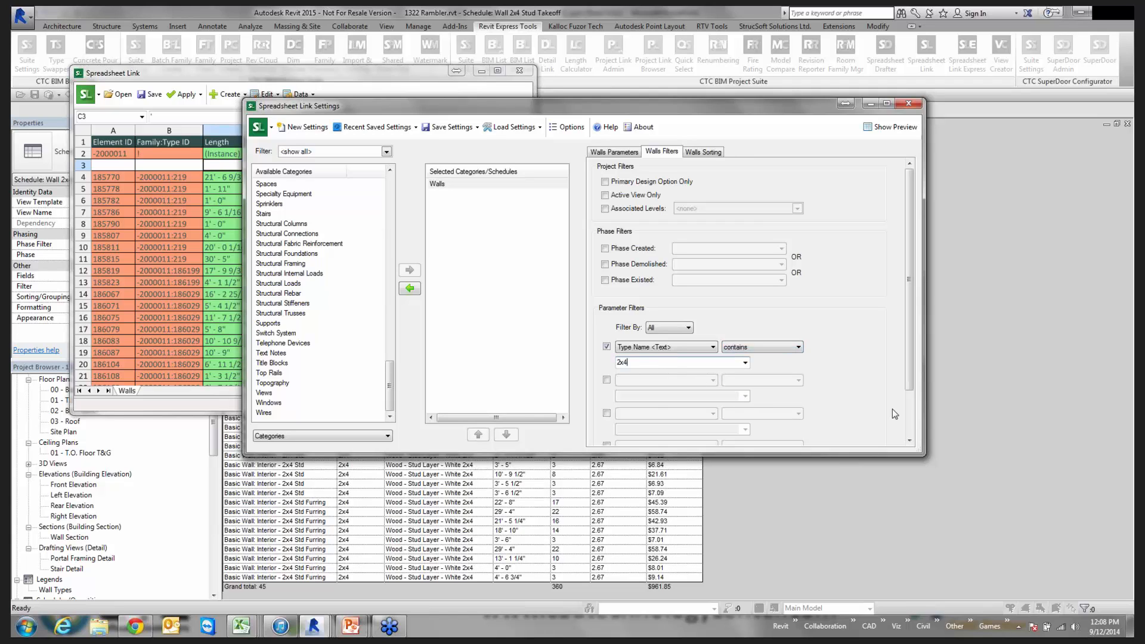
click(892, 413)
click(391, 73)
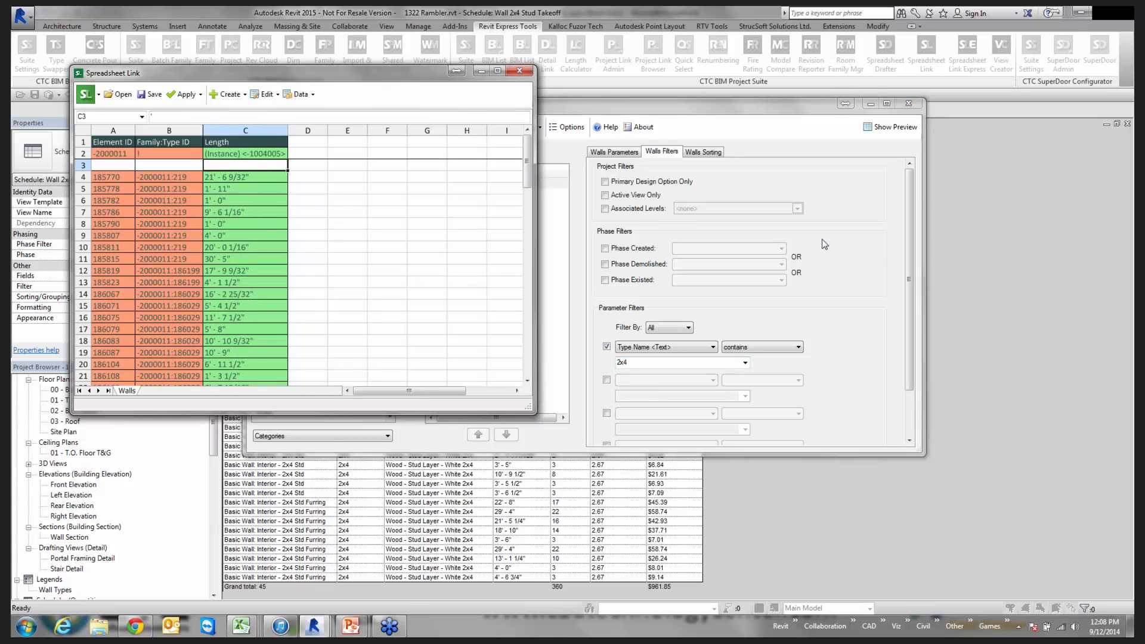
click(864, 270)
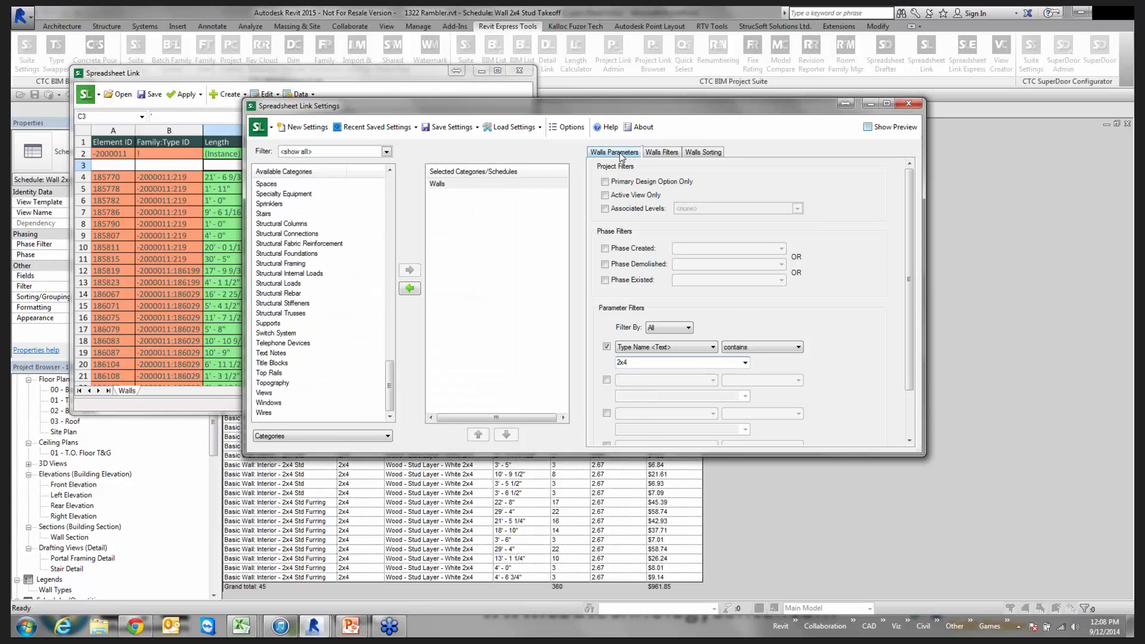
Step: Add the Type Name parameter to the selected parameters for Walls
click(615, 152)
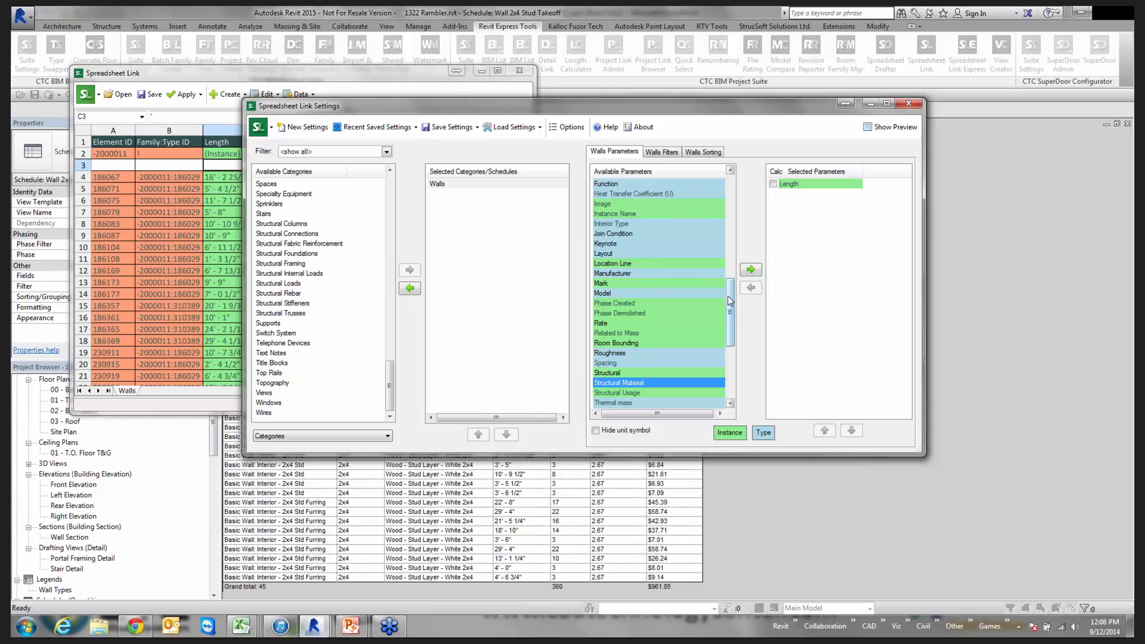
scroll(638, 364, down, 3)
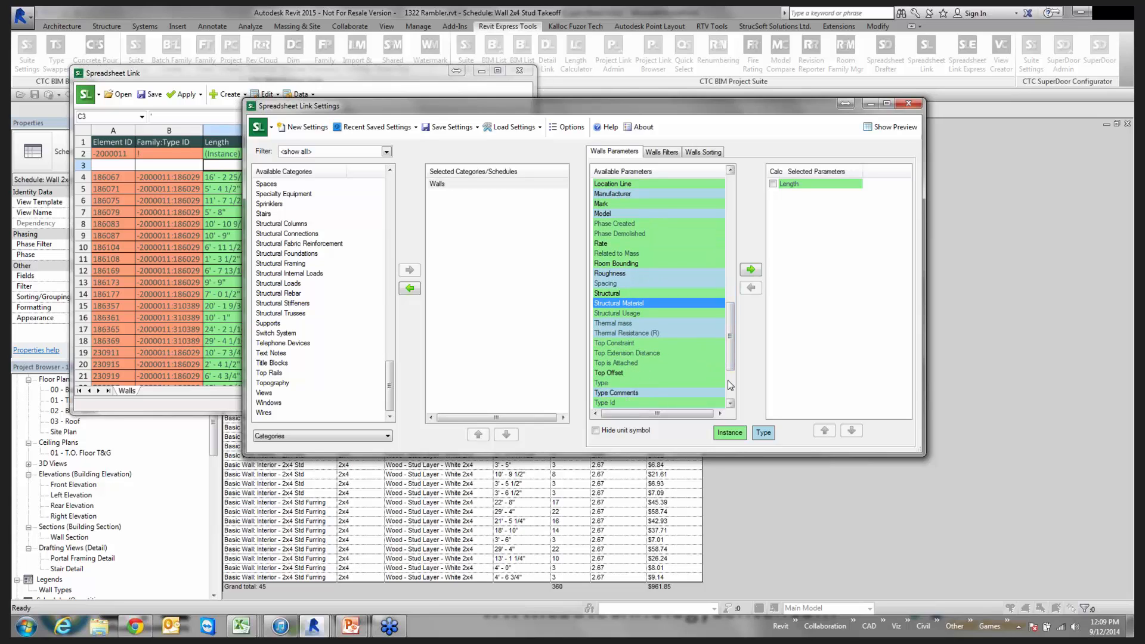
scroll(637, 364, down, 3)
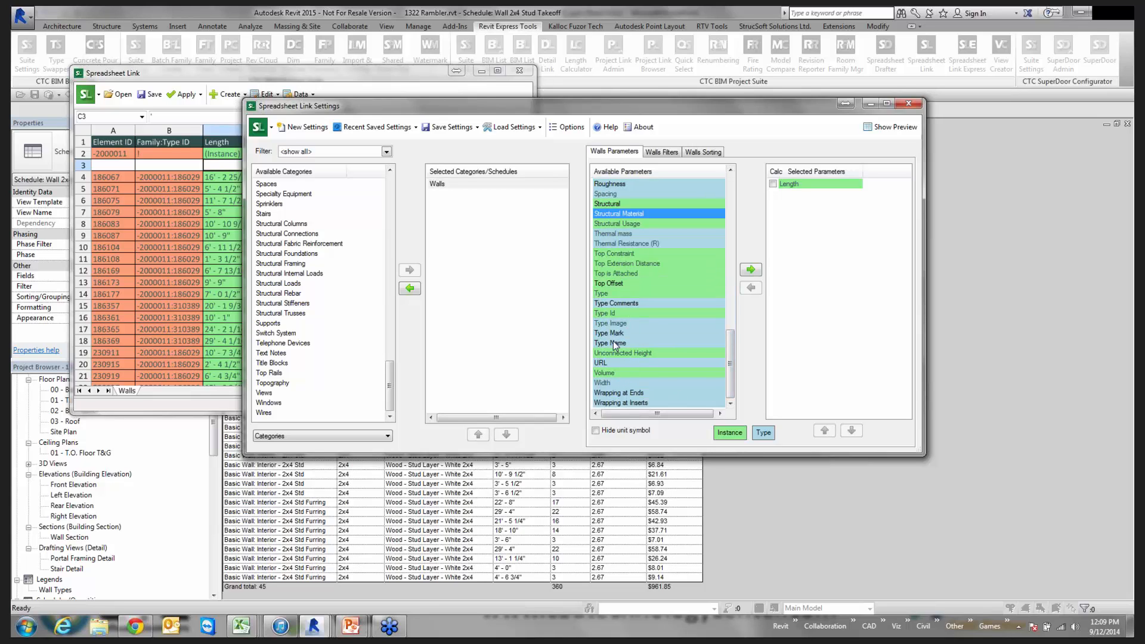
double_click(613, 343)
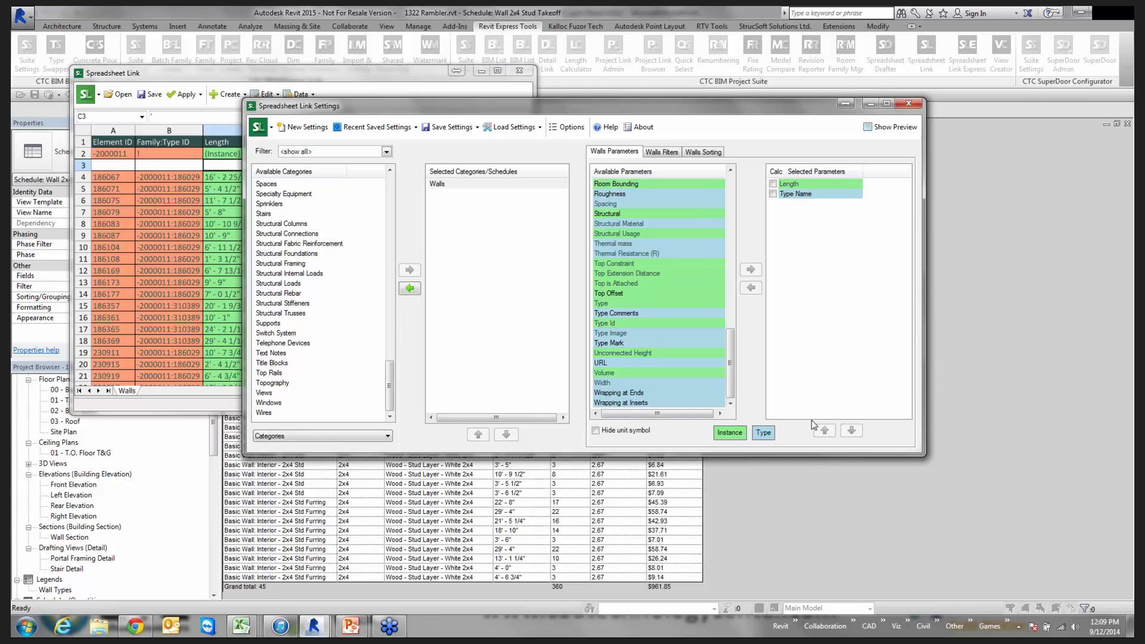
Step: Move the Type Name parameter above Length in the selected Walls parameters and review the reordered rows in the linked sheet
click(811, 194)
click(824, 434)
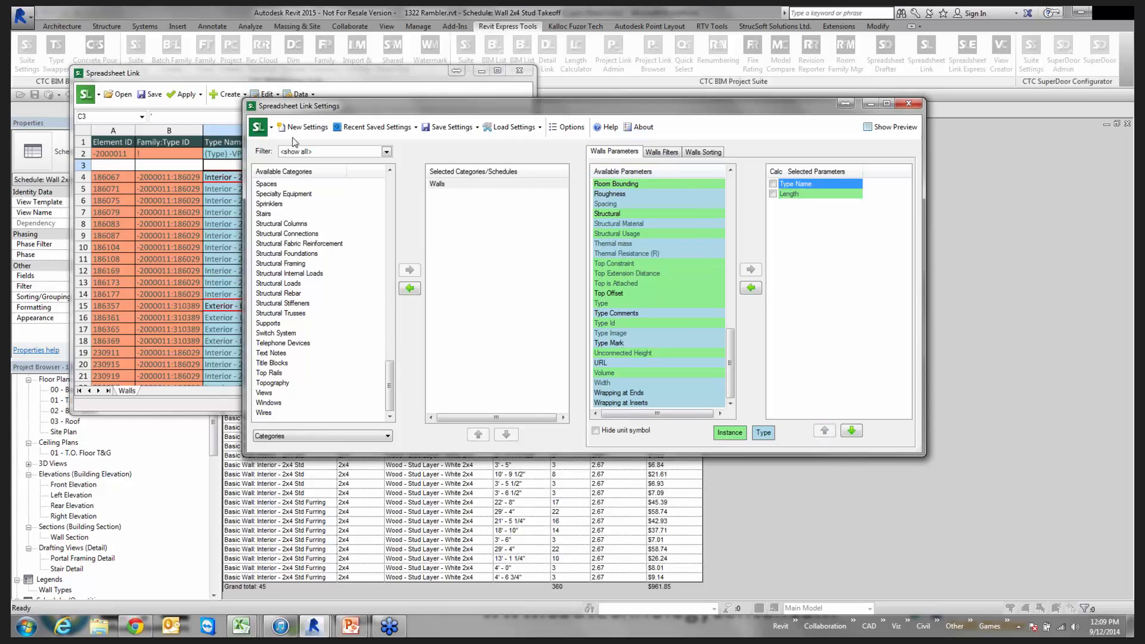
drag(392, 105, 597, 128)
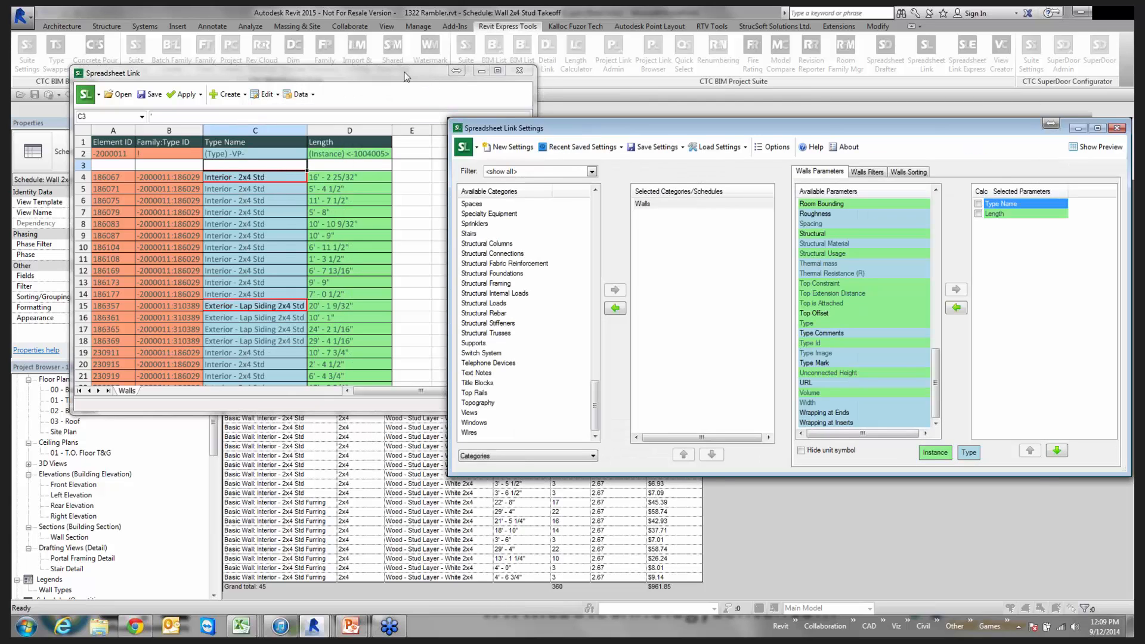
drag(403, 71, 379, 57)
scroll(494, 234, down, 4)
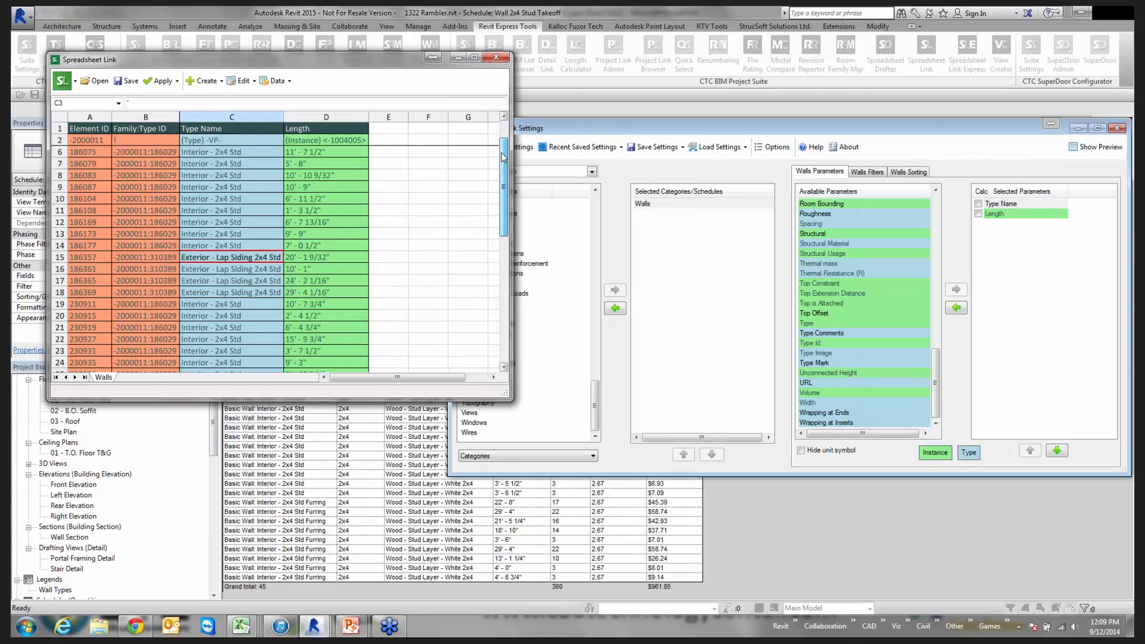
scroll(485, 256, down, 4)
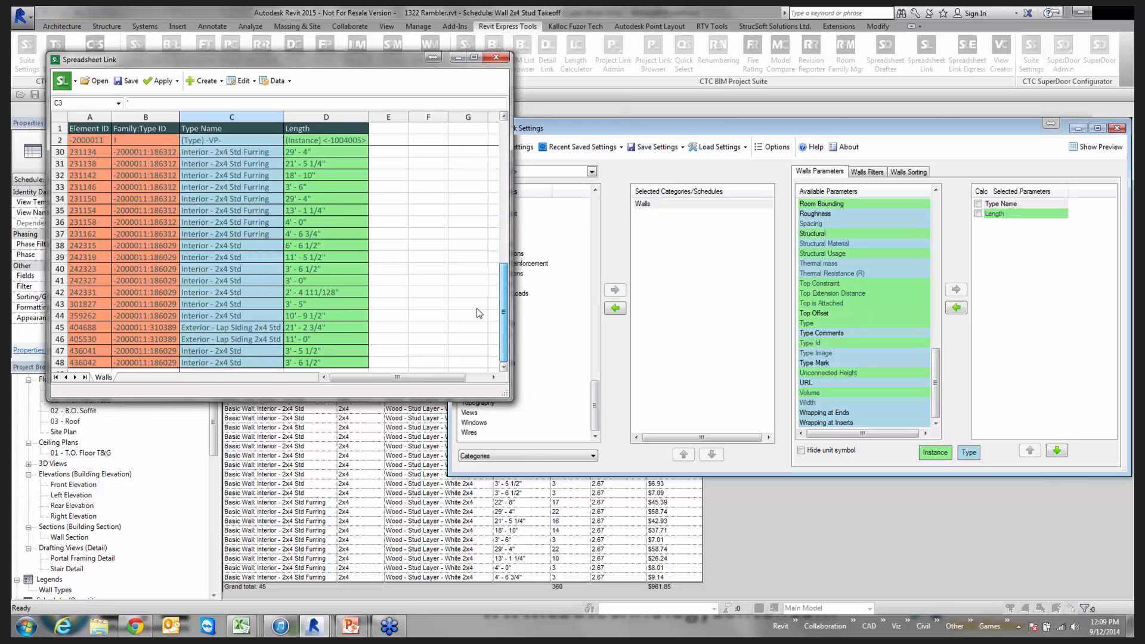
scroll(481, 272, up, 8)
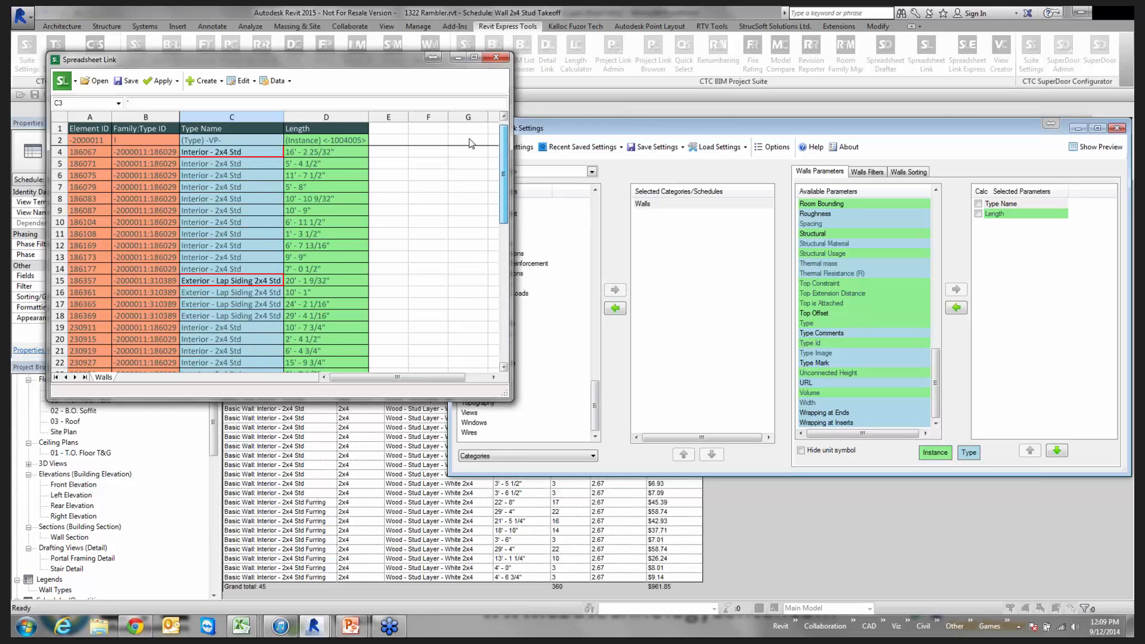
Step: Hide the unit symbol for the selected Walls parameters in the Spreadsheet Link settings
drag(943, 132, 898, 67)
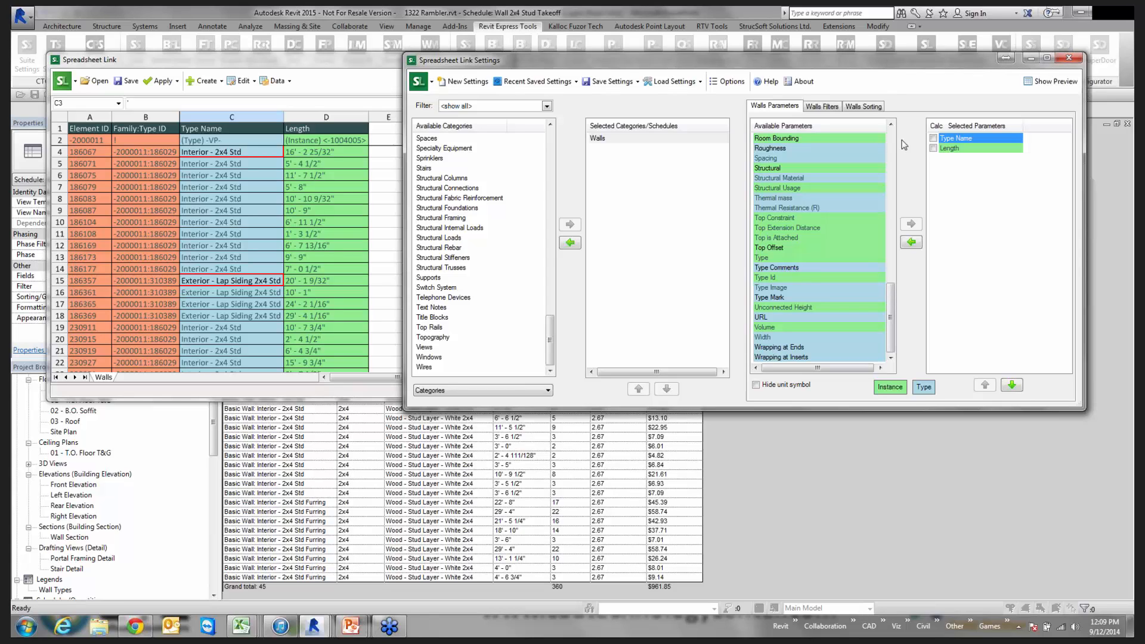
click(757, 385)
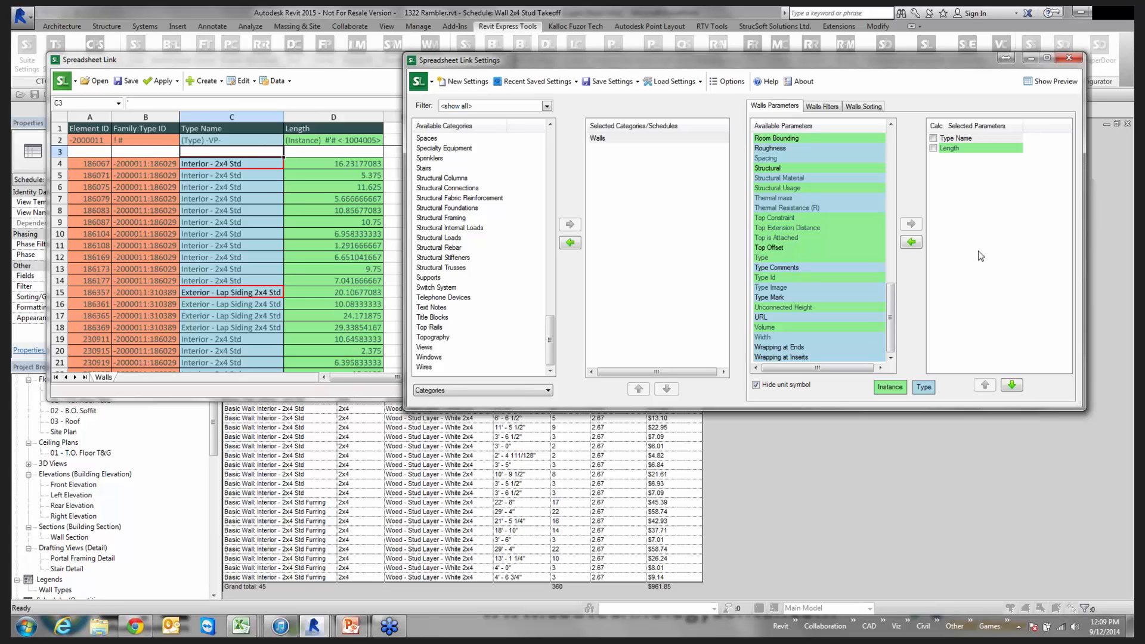
Step: Save the linked Walls sheet to the Desktop as an Excel workbook named 2x4 Stud Takeoff and open it in Excel
click(350, 66)
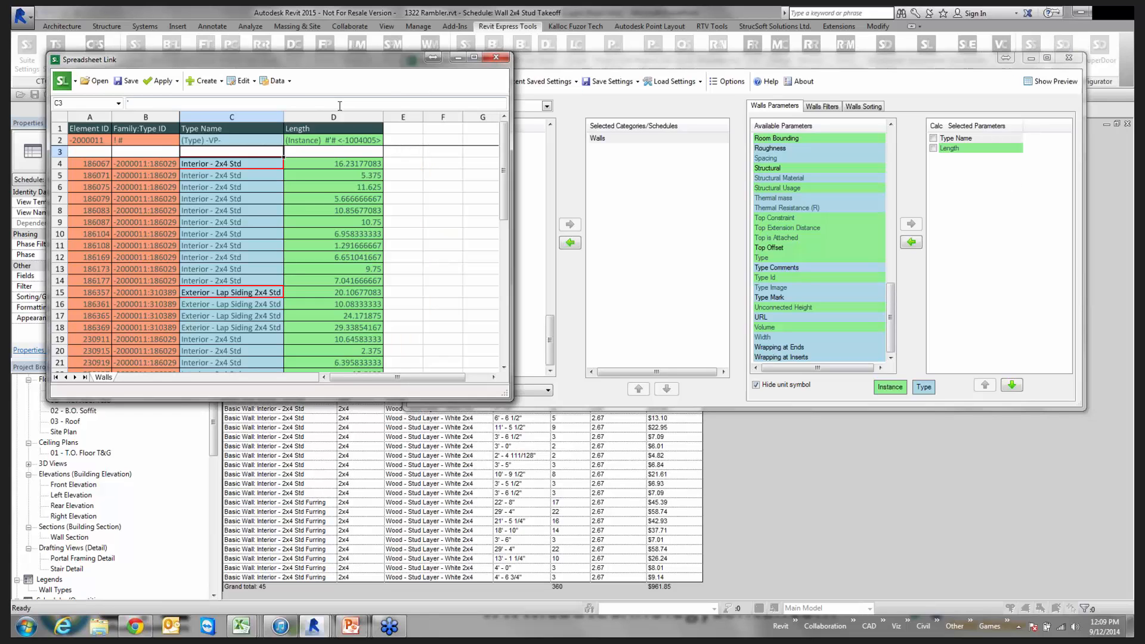
click(124, 82)
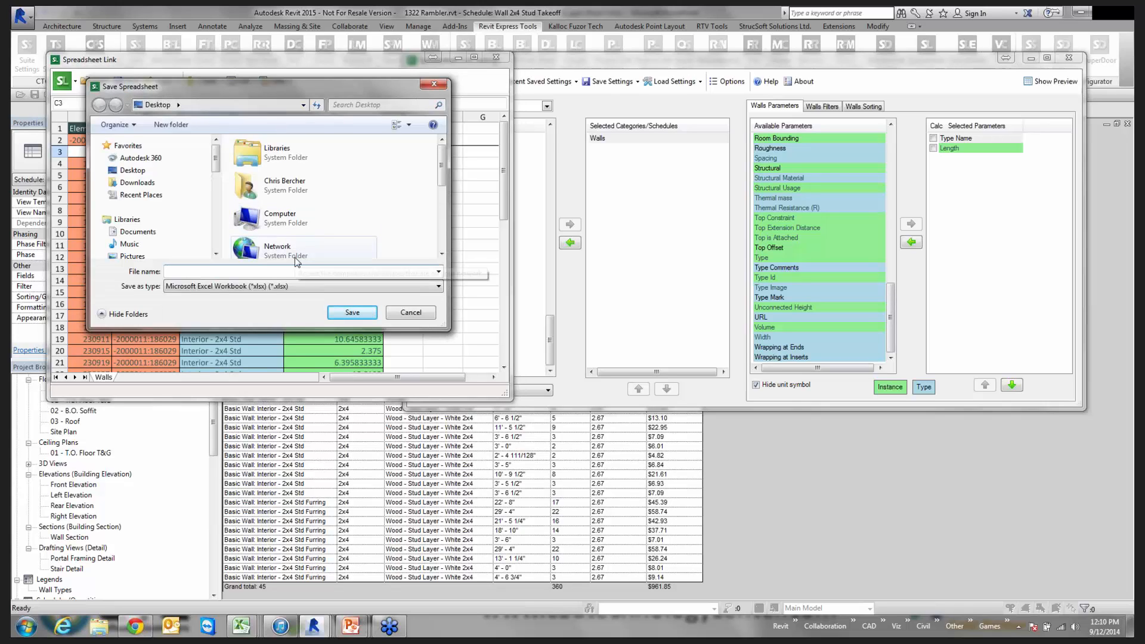
text(2x4 )
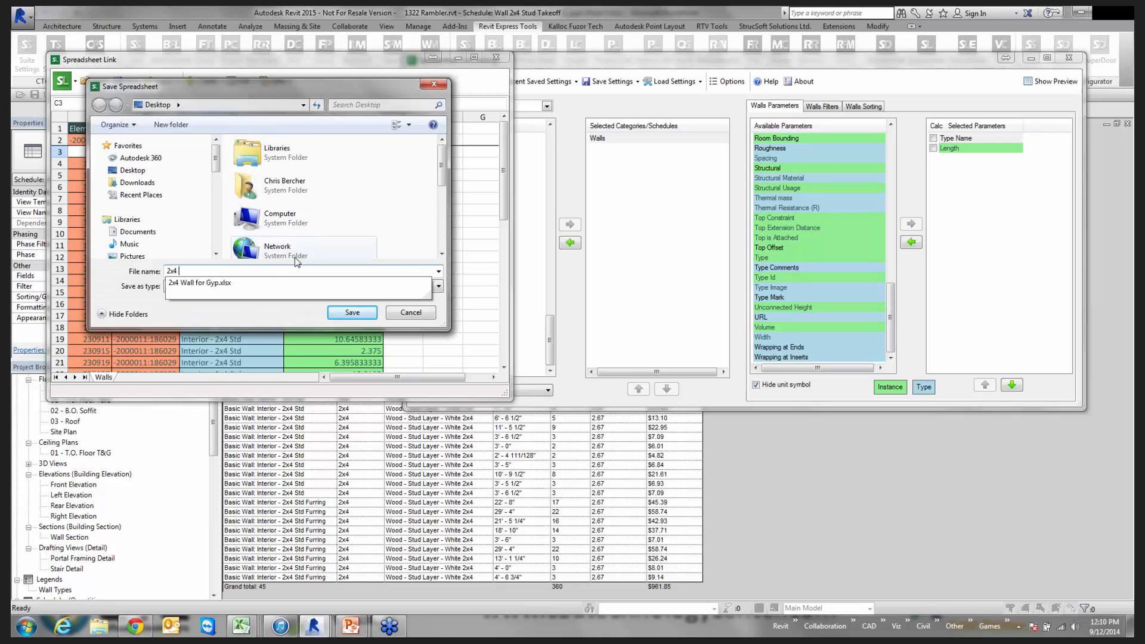
text(Stud Takeoff)
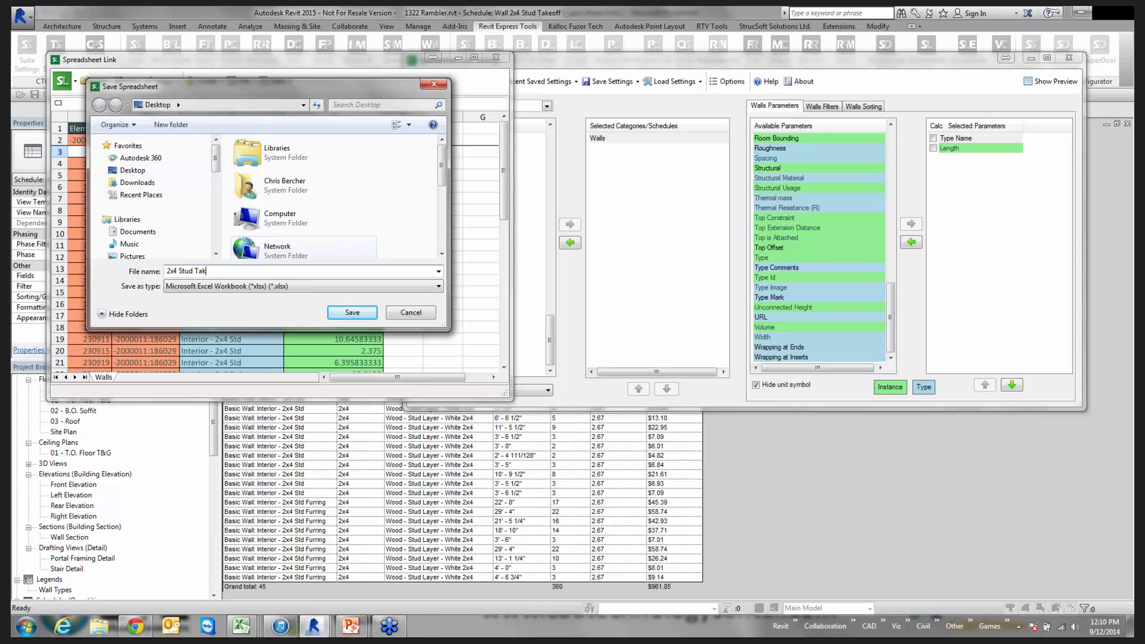
click(356, 310)
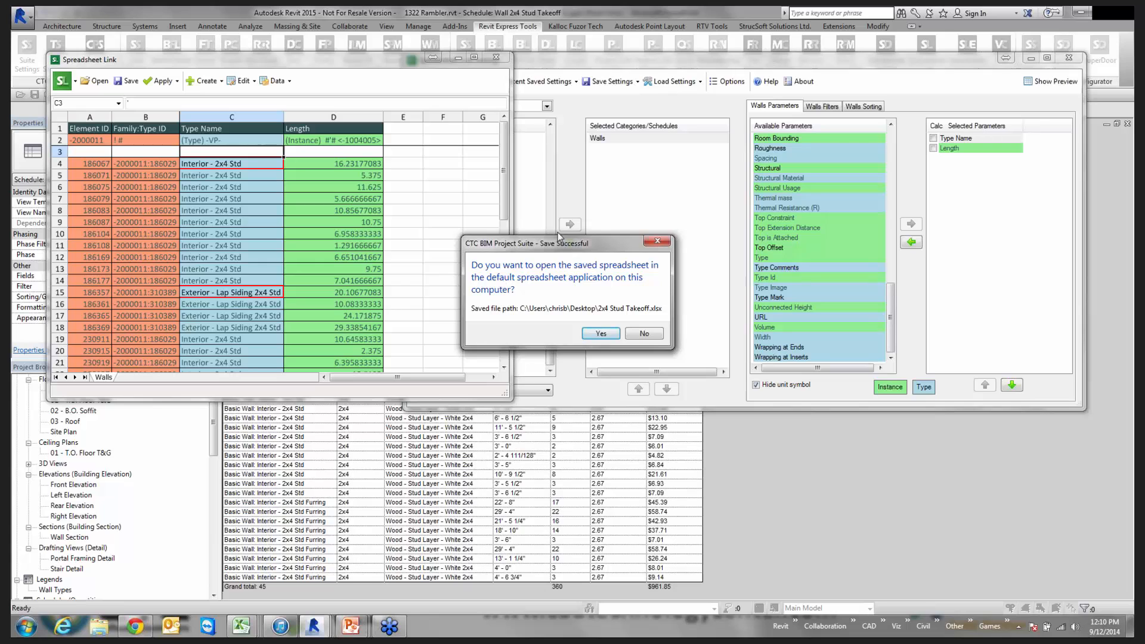
click(601, 333)
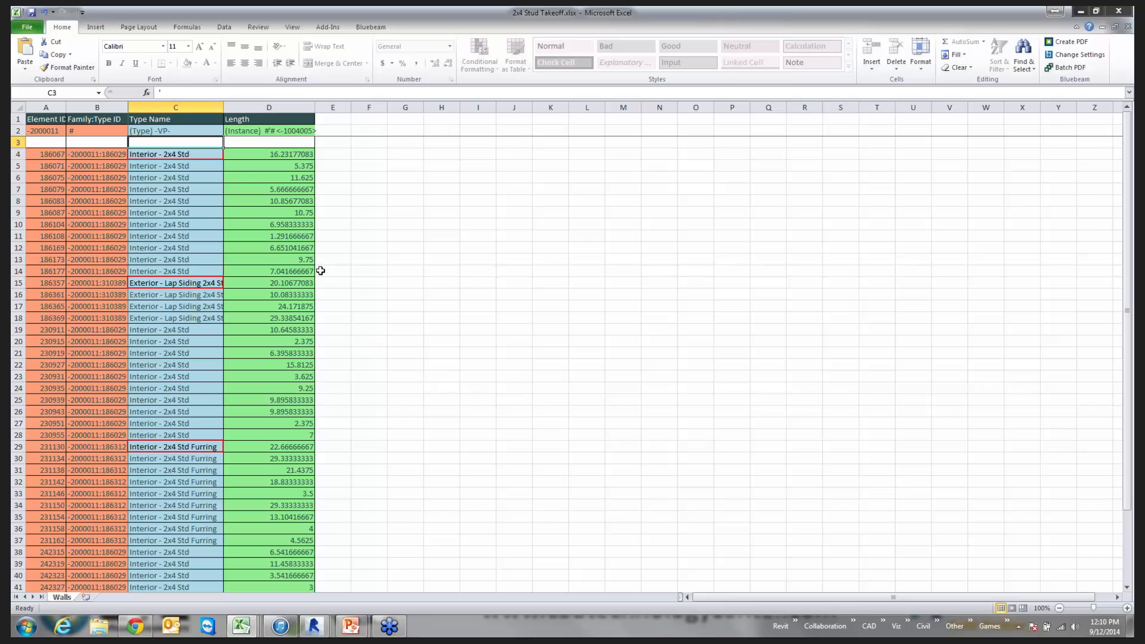
Step: Add a new worksheet, enter 2x4 Studs in cell A3, and widen columns A and B
click(87, 598)
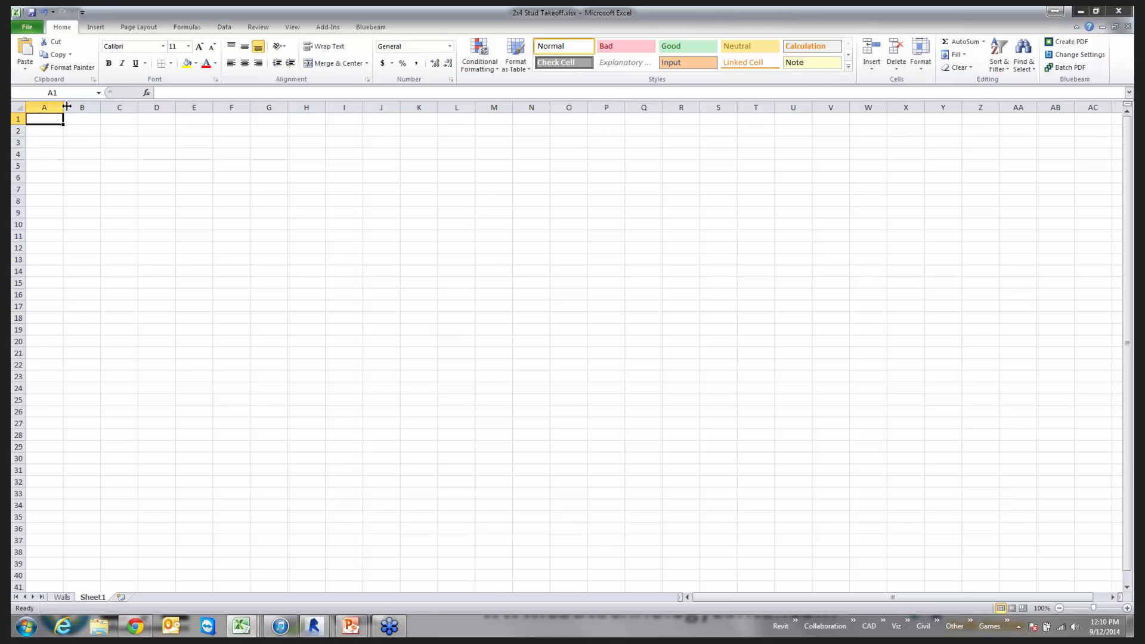
drag(62, 107, 119, 107)
click(93, 139)
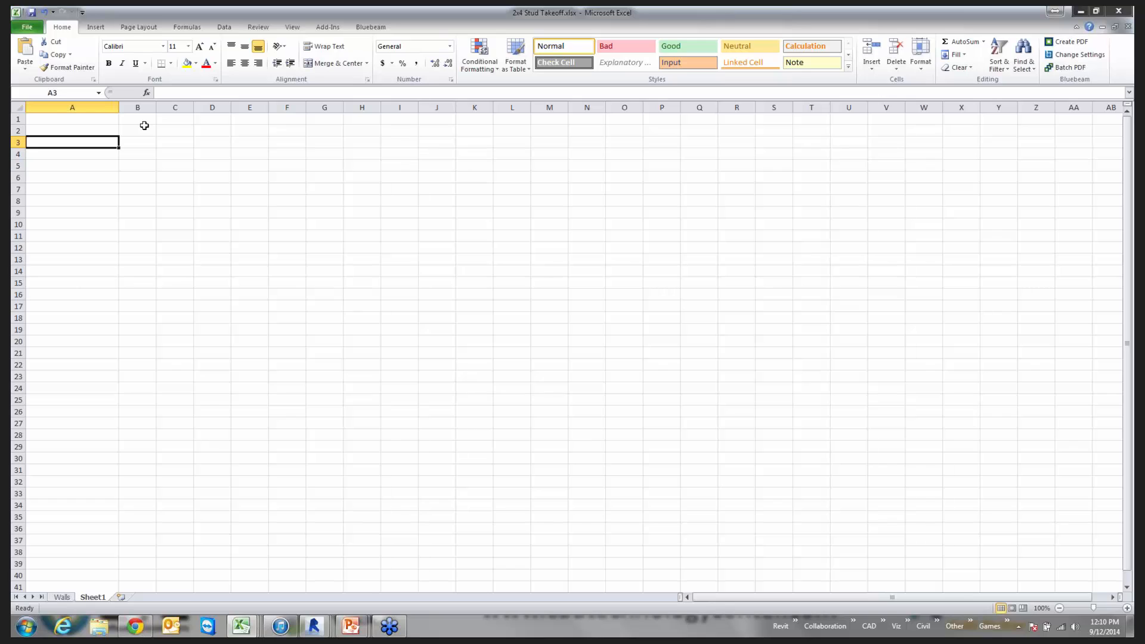
text(2x4)
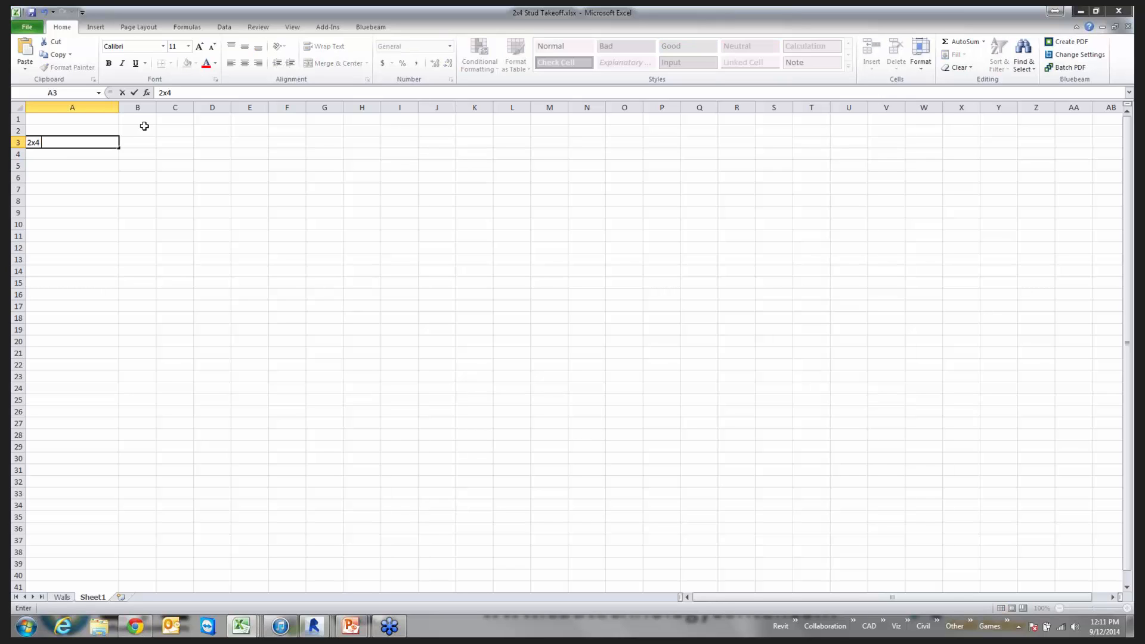
text( Studs)
drag(154, 108, 236, 107)
click(190, 145)
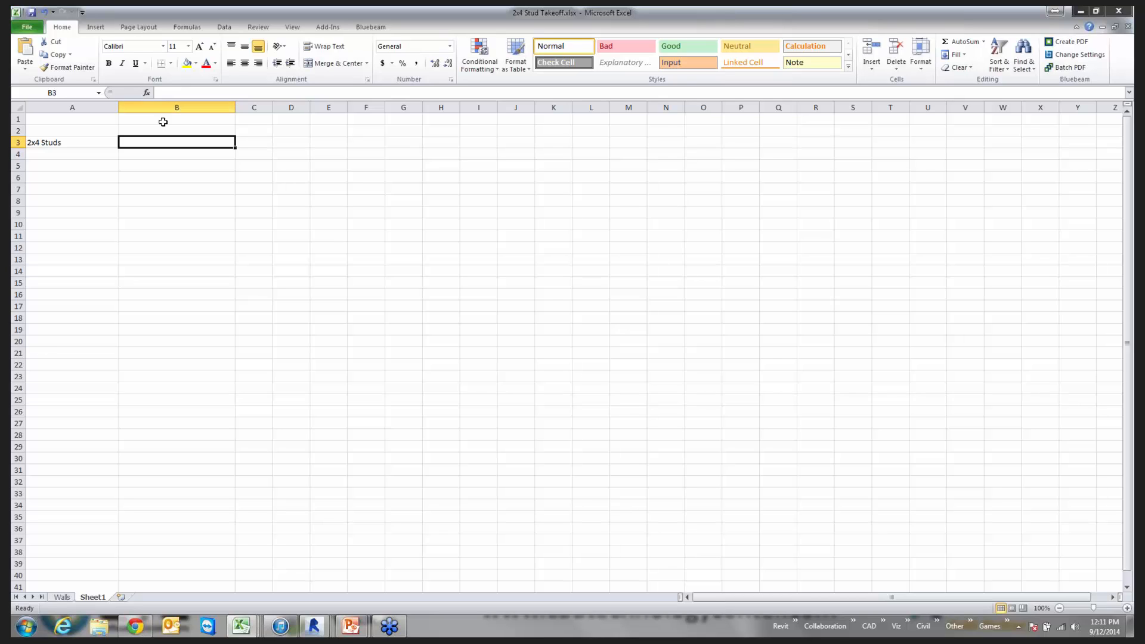
Step: Try to fill cell B3 of the new worksheet with the copied clipboard contents
click(195, 93)
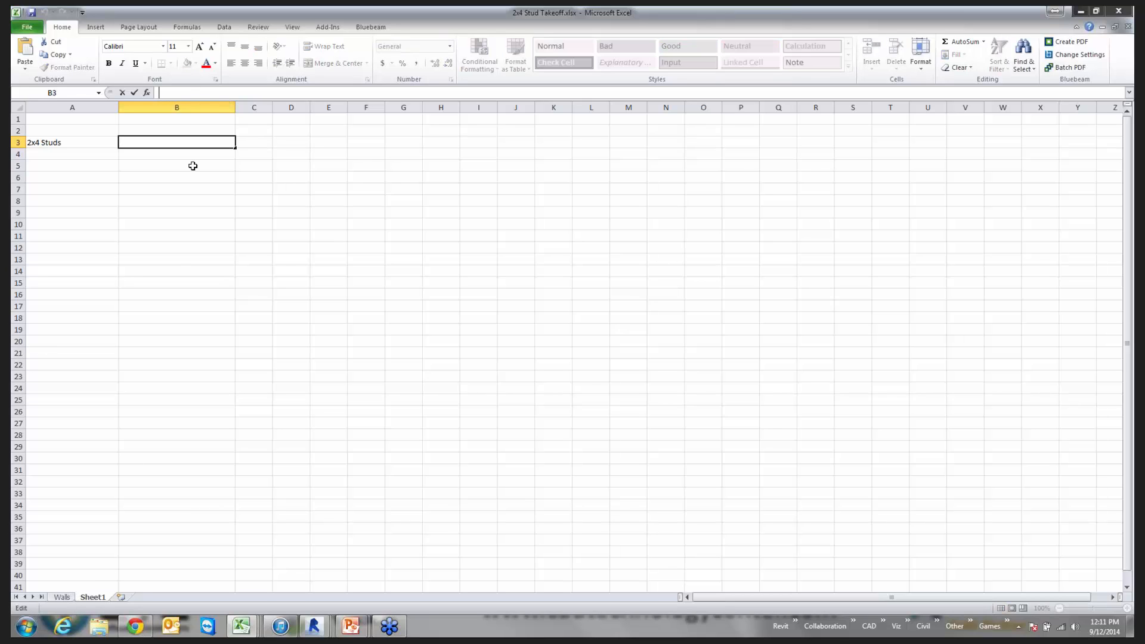
text(Interior - 2x4 Std)
key(BackSpace)
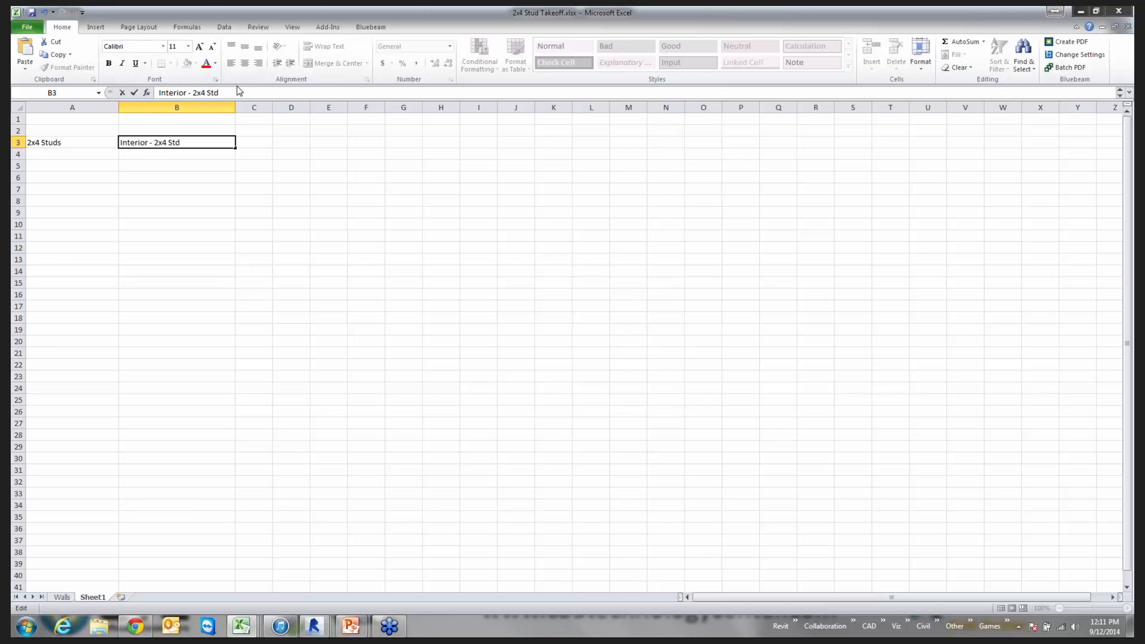
key(BackSpace)
key(BackSpace)
key(BackSpace)
key(BackSpace)
key(BackSpace)
key(BackSpace)
key(BackSpace)
key(BackSpace)
key(BackSpace)
key(BackSpace)
key(BackSpace)
key(BackSpace)
key(ctrl+z)
key(BackSpace)
key(BackSpace)
key(BackSpace)
key(BackSpace)
key(BackSpace)
key(BackSpace)
key(BackSpace)
key(BackSpace)
key(BackSpace)
key(BackSpace)
key(BackSpace)
key(BackSpace)
key(BackSpace)
key(BackSpace)
key(BackSpace)
key(BackSpace)
key(BackSpace)
key(Escape)
key(ctrl+v)
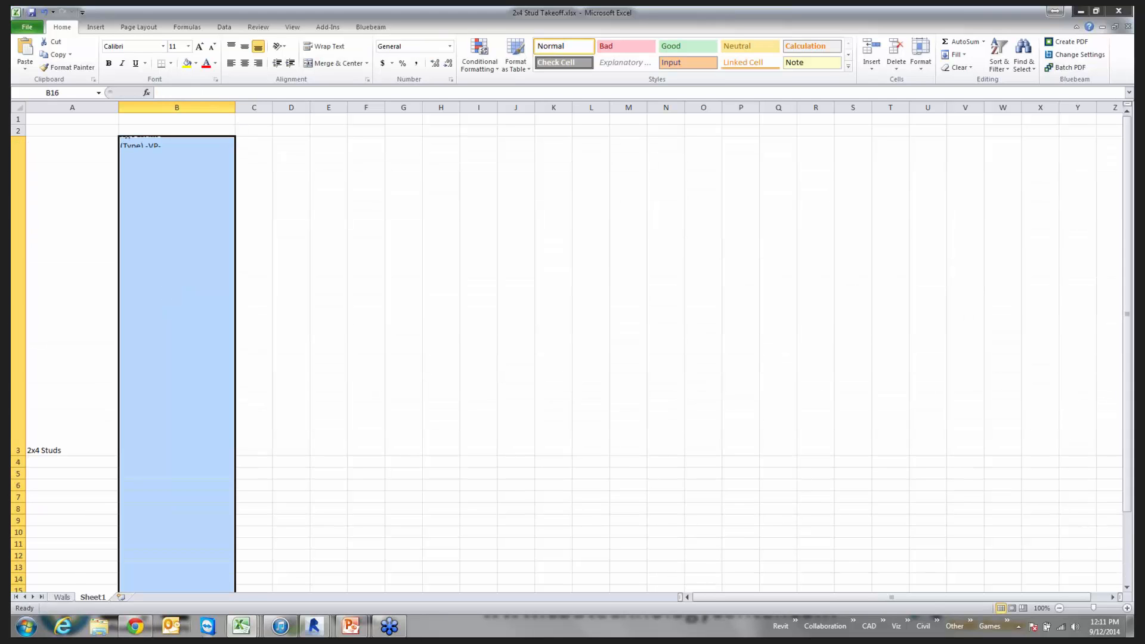
Step: Try to copy the Quantity formula from cell C3 of 1322 Wall 2x4 Std.xlsx and return to 2x4 Stud Takeoff.xlsx
mouse_move(244, 624)
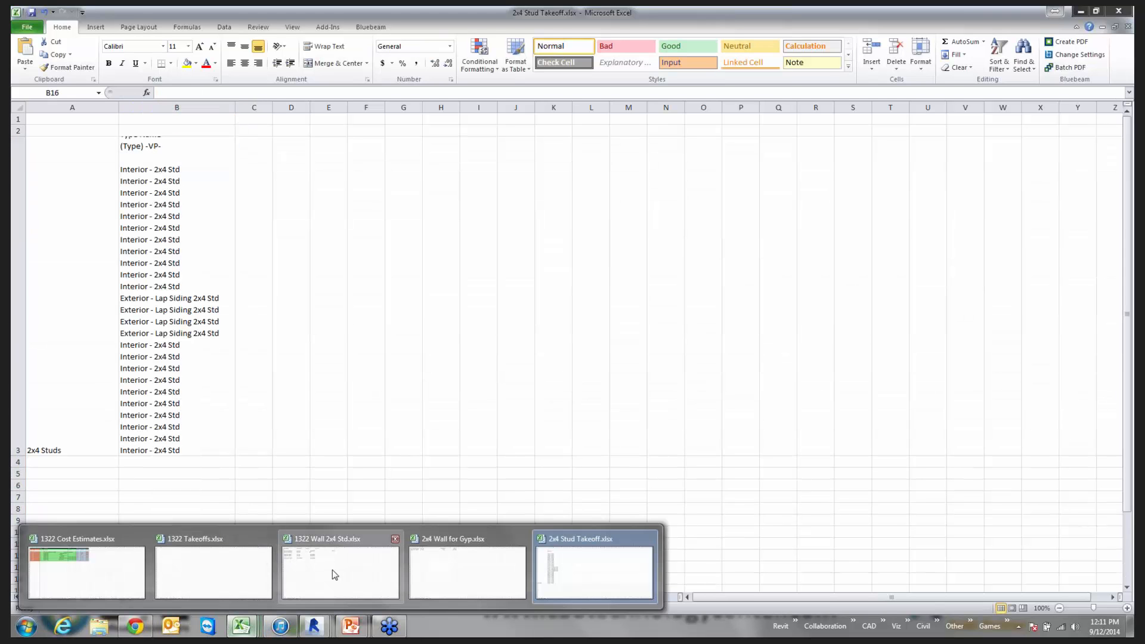
click(333, 569)
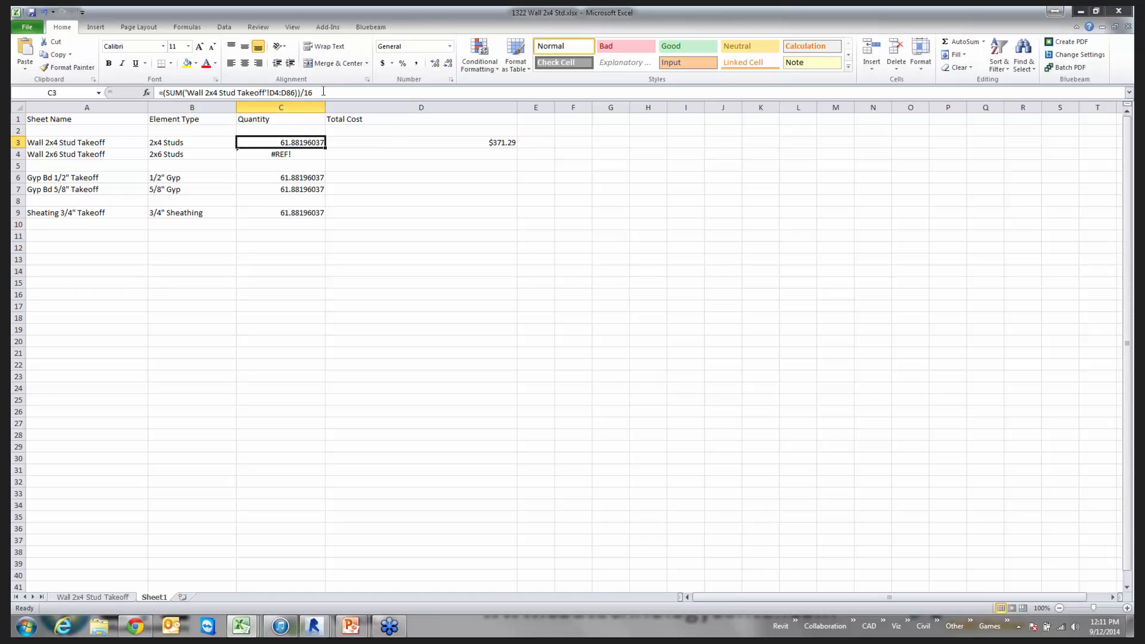
drag(323, 91, 145, 93)
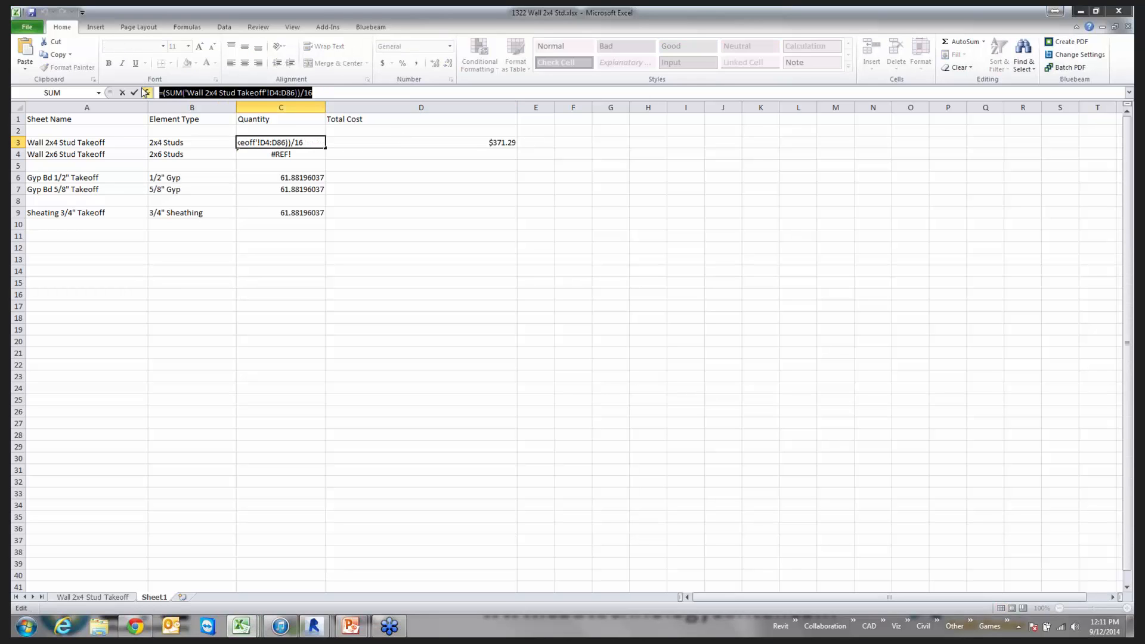
key(alt+Tab)
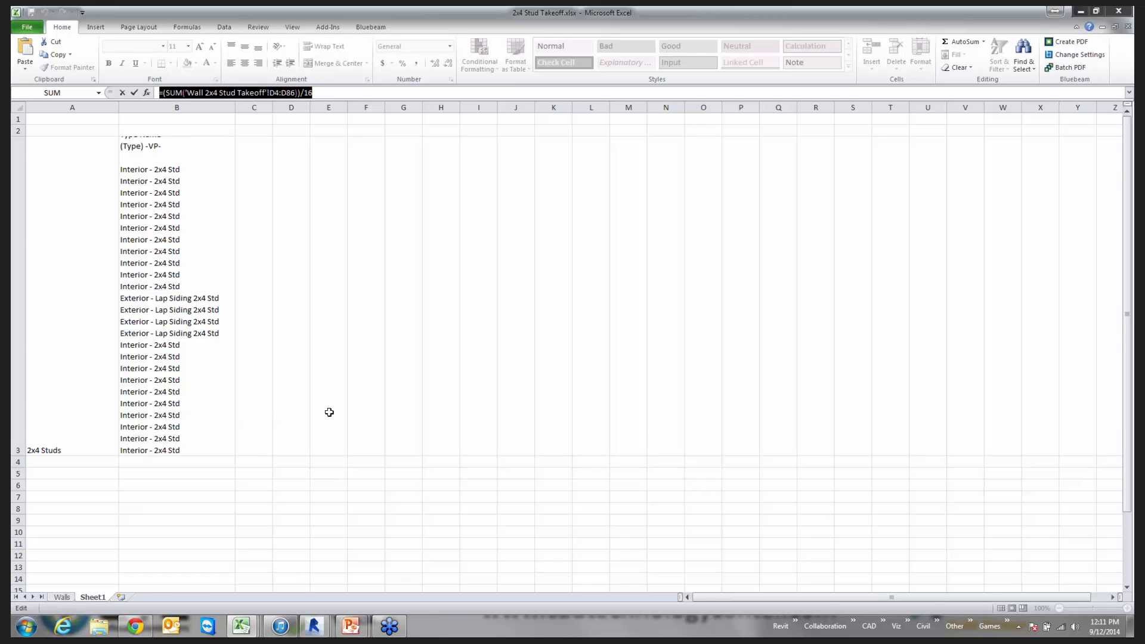
key(Escape)
click(245, 627)
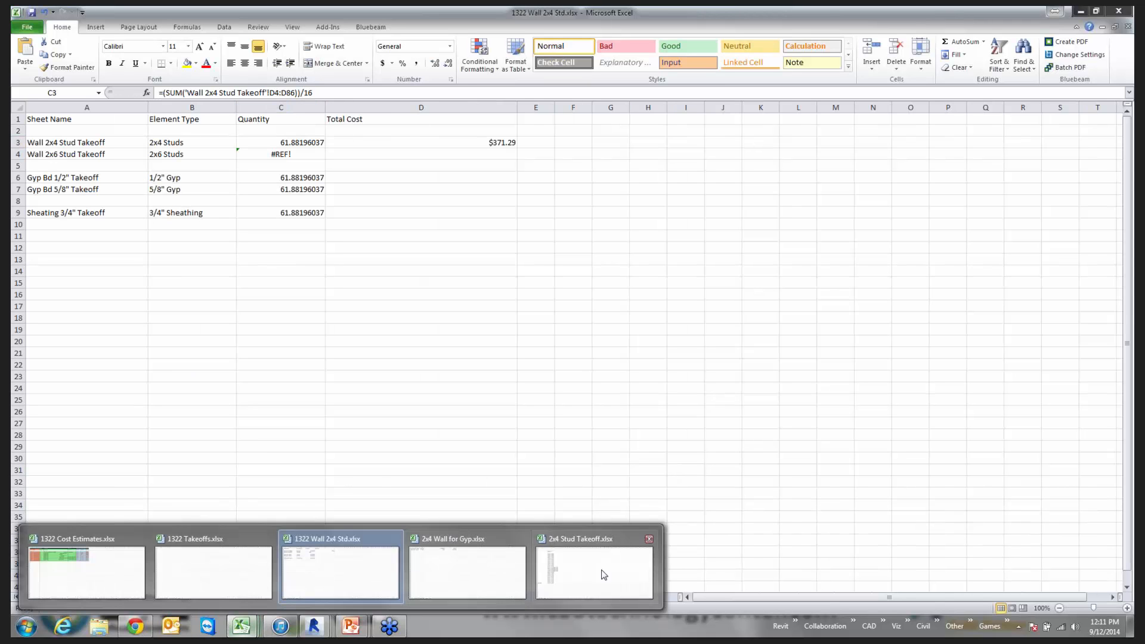
click(604, 575)
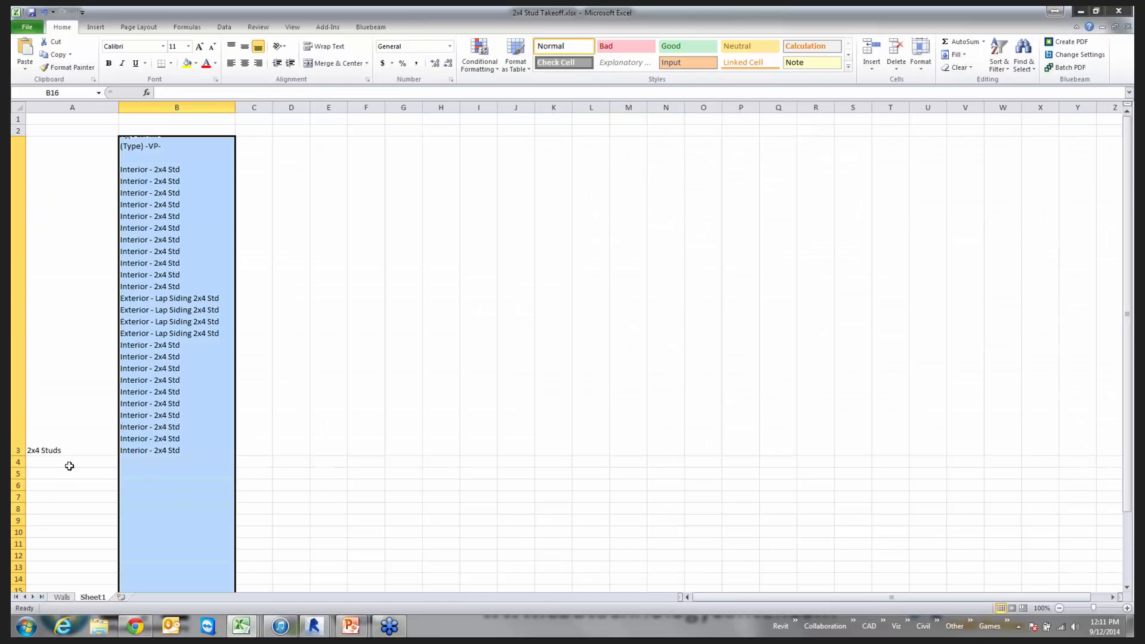
Step: Reduce the height of row 3 on the new worksheet and select cell B3
click(68, 463)
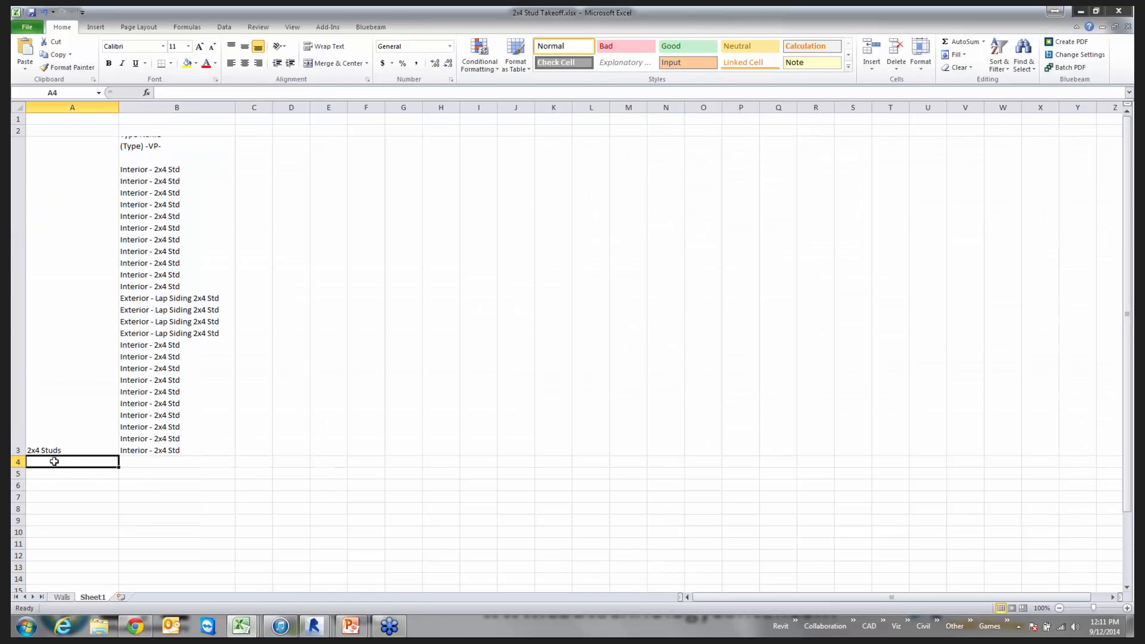
drag(26, 456, 26, 166)
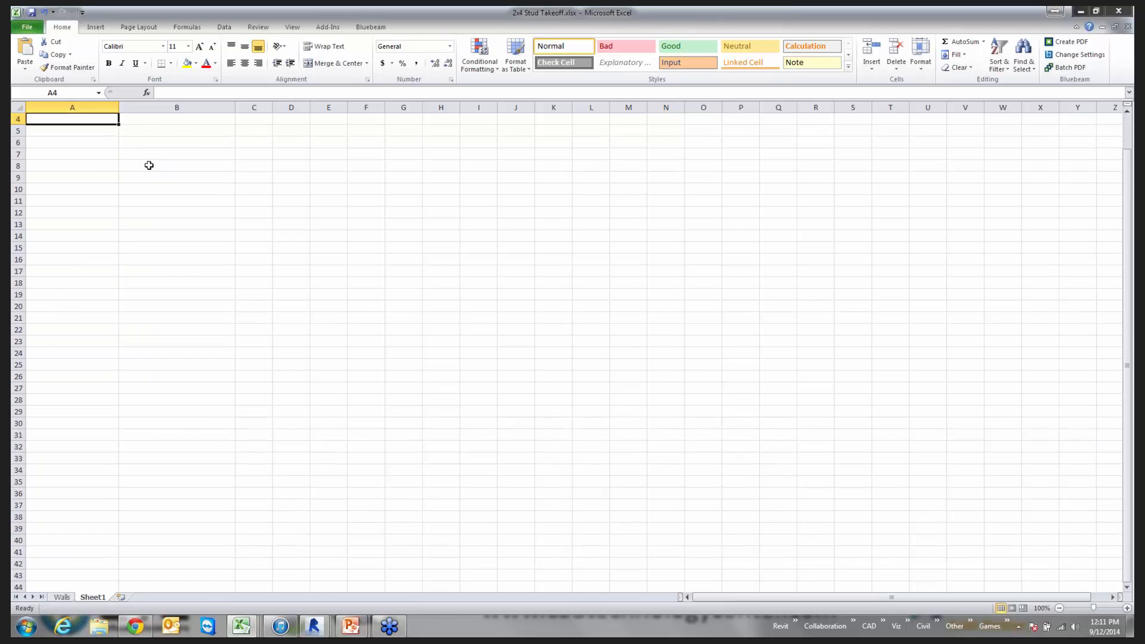
click(149, 165)
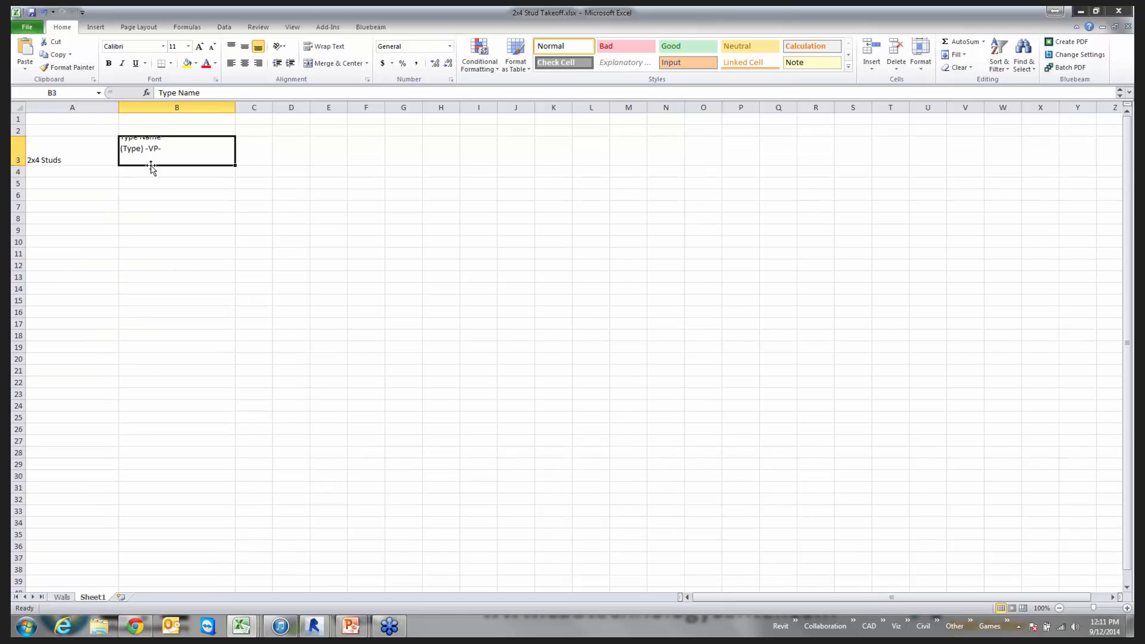
Step: Try to undo a long run of past actions at once, and close the 2x4 Stud Takeoff workbook
click(53, 12)
scroll(113, 360, down, 4)
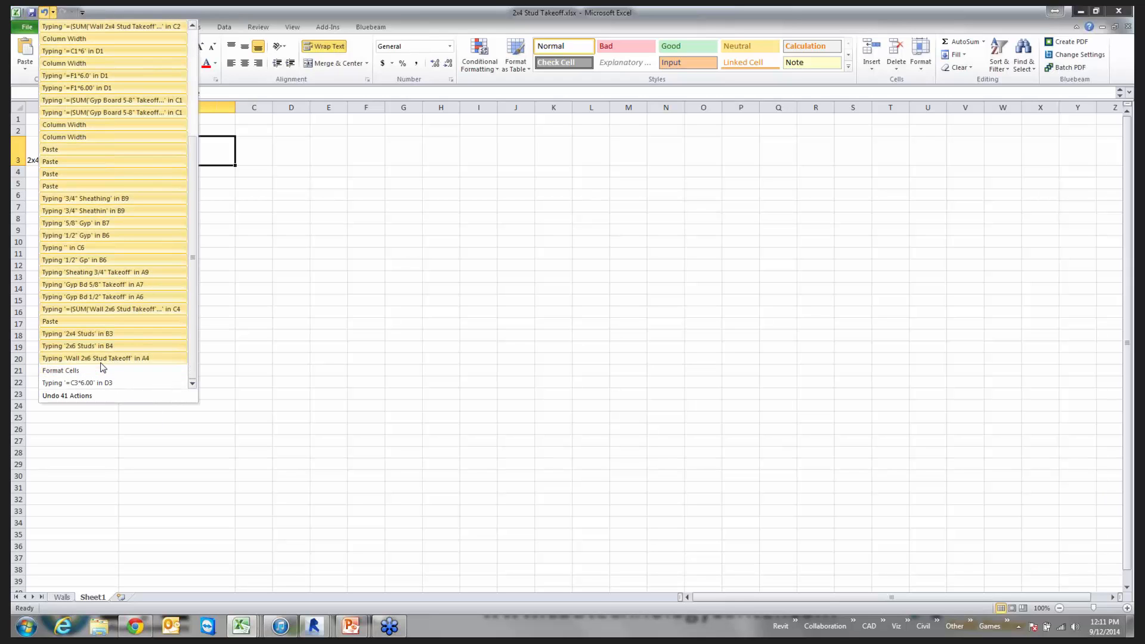
click(100, 360)
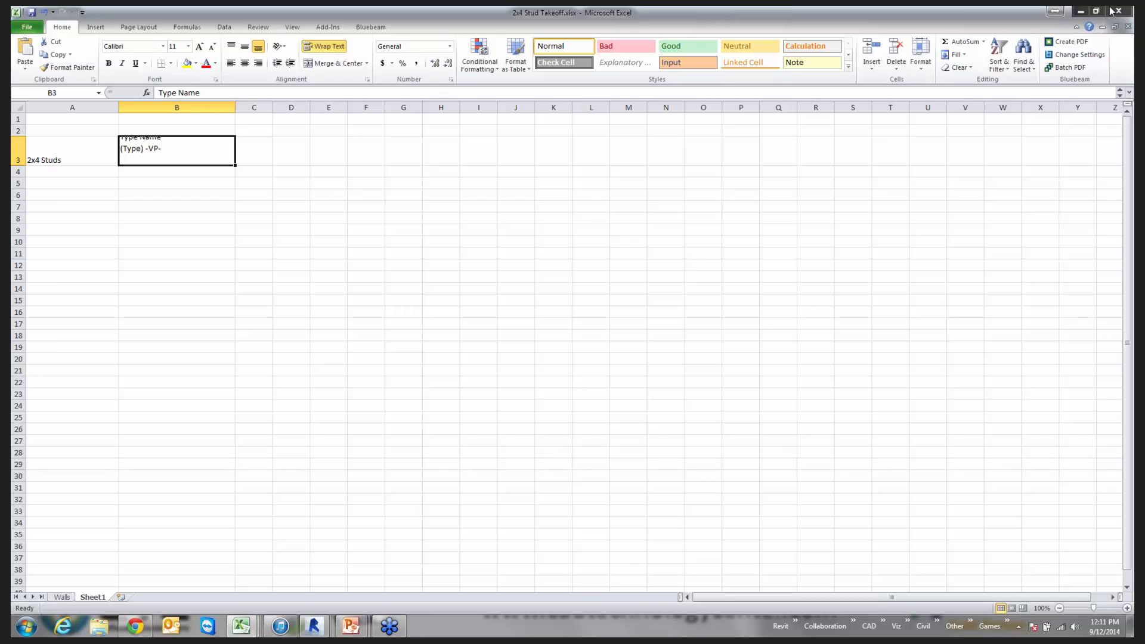
click(1114, 11)
click(574, 330)
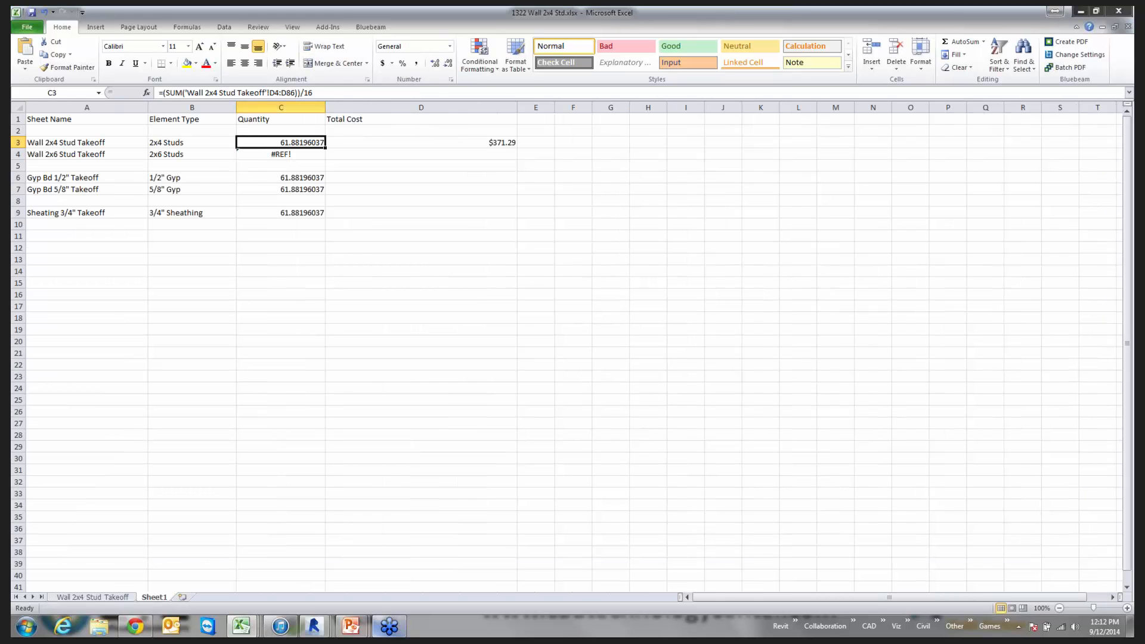
Step: Switch to the Spreadsheet Link window in Revit and save the wall export to the Desktop as 2x4 Stud Takeoff.xlsx, replacing the existing file
click(337, 626)
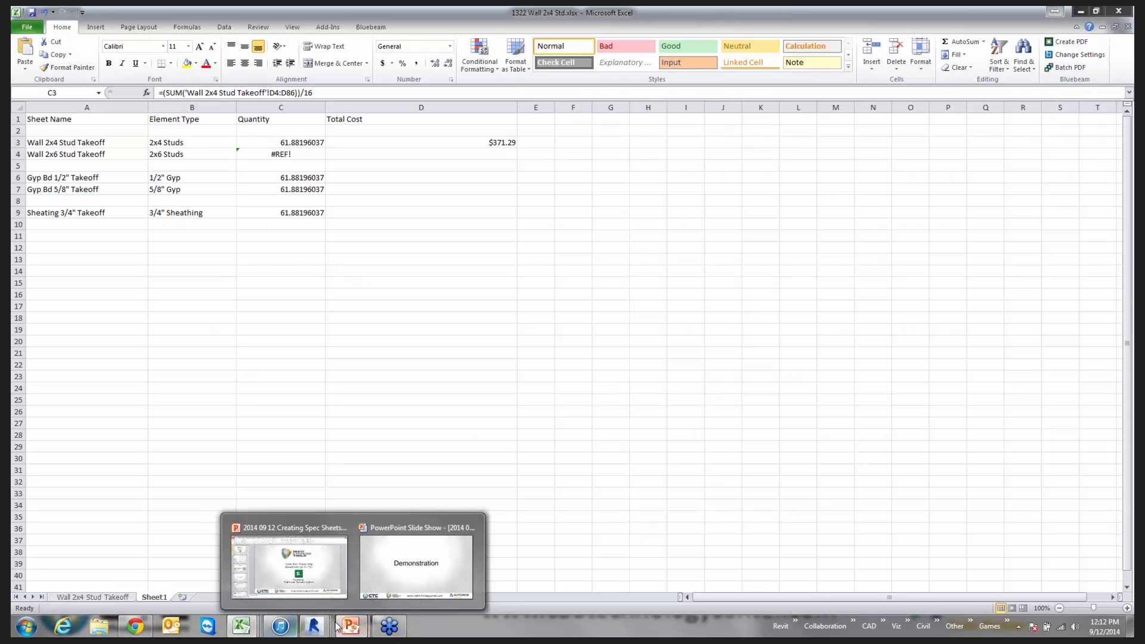
mouse_move(313, 626)
click(431, 573)
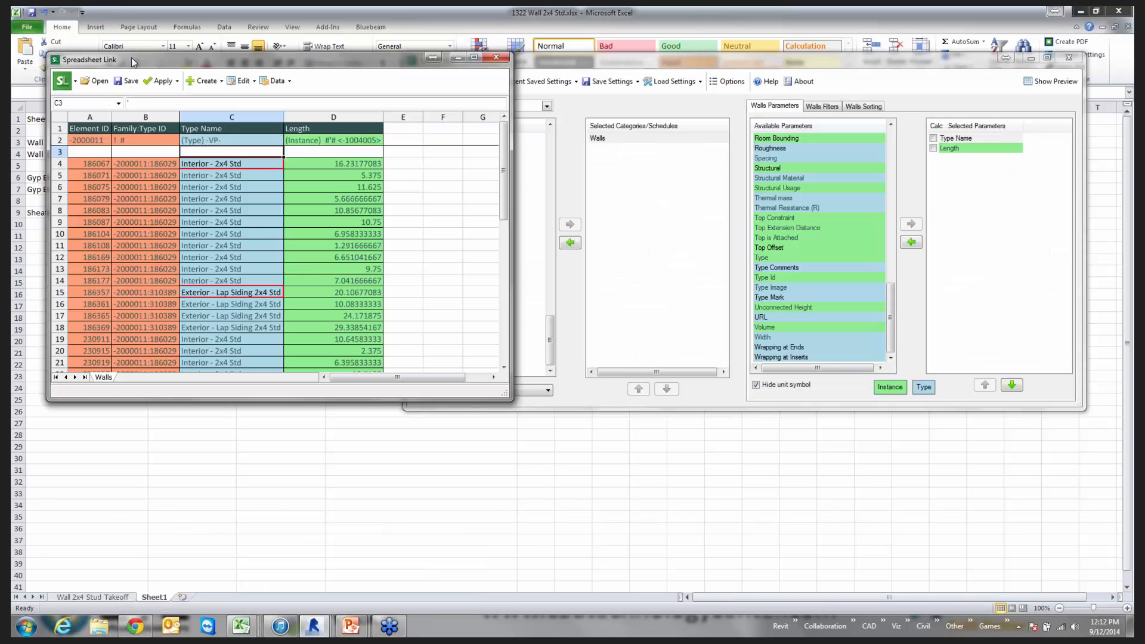
click(127, 81)
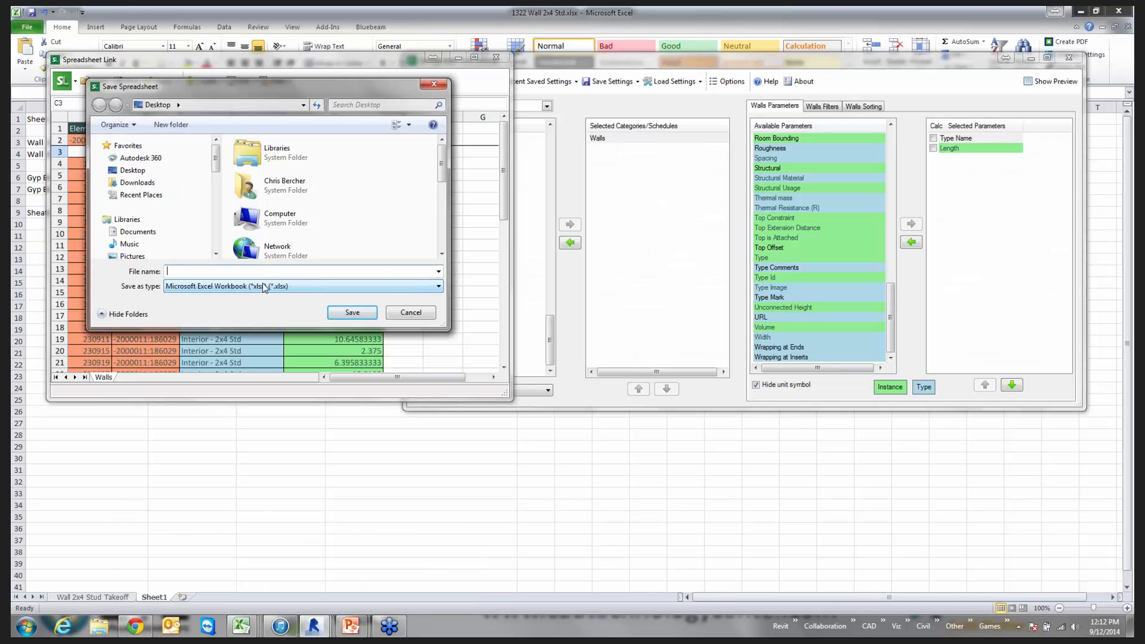
text(2)
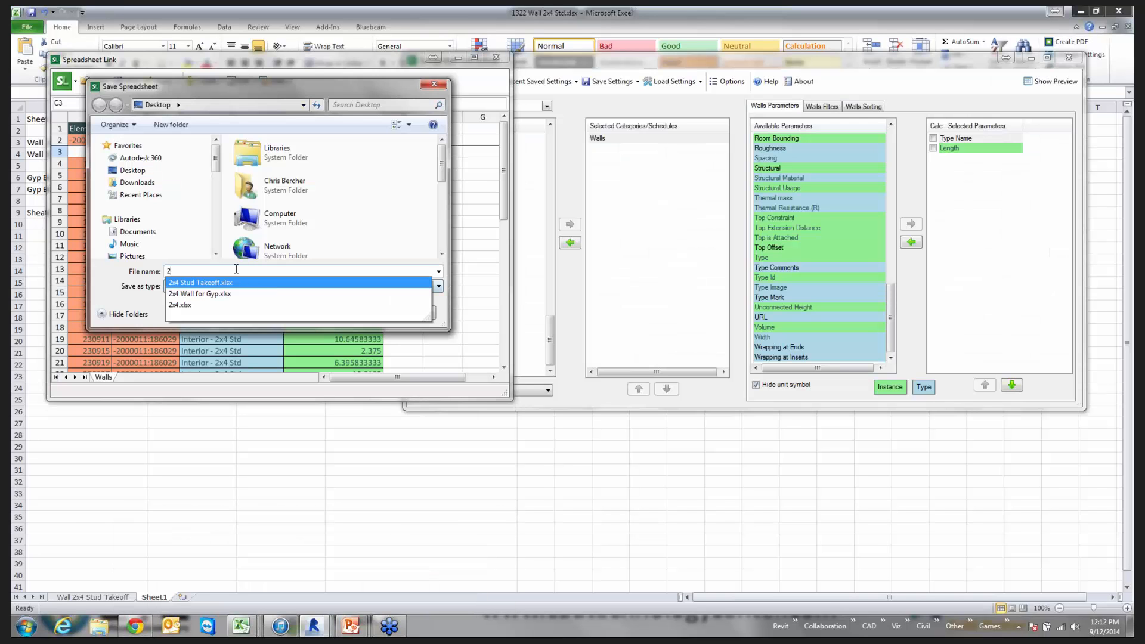
click(208, 282)
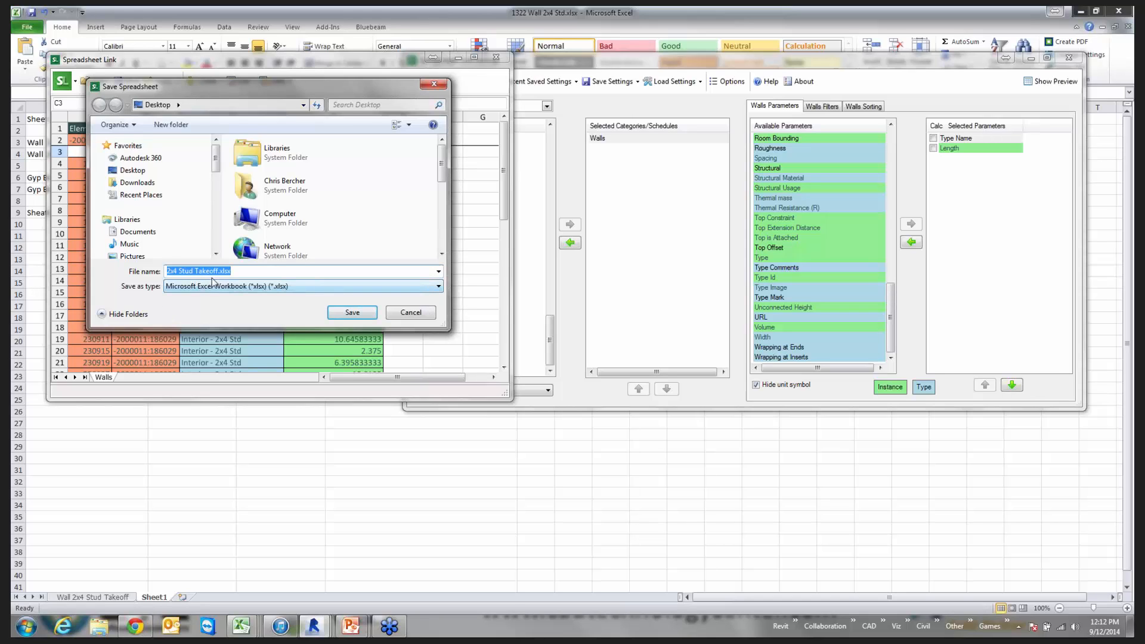
click(352, 312)
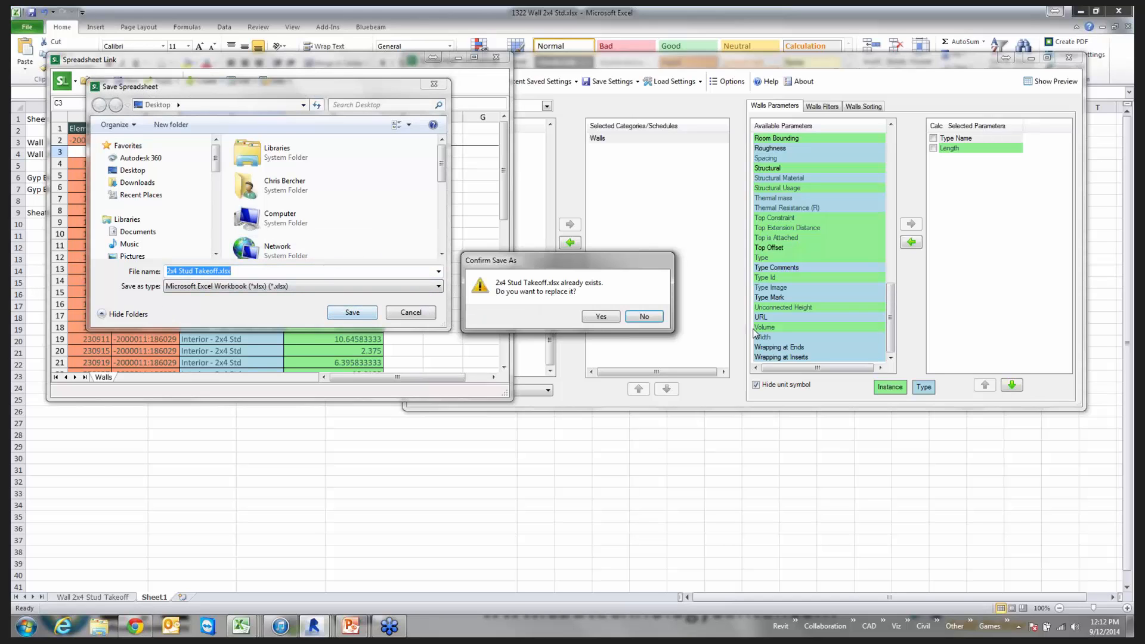
click(604, 315)
click(599, 333)
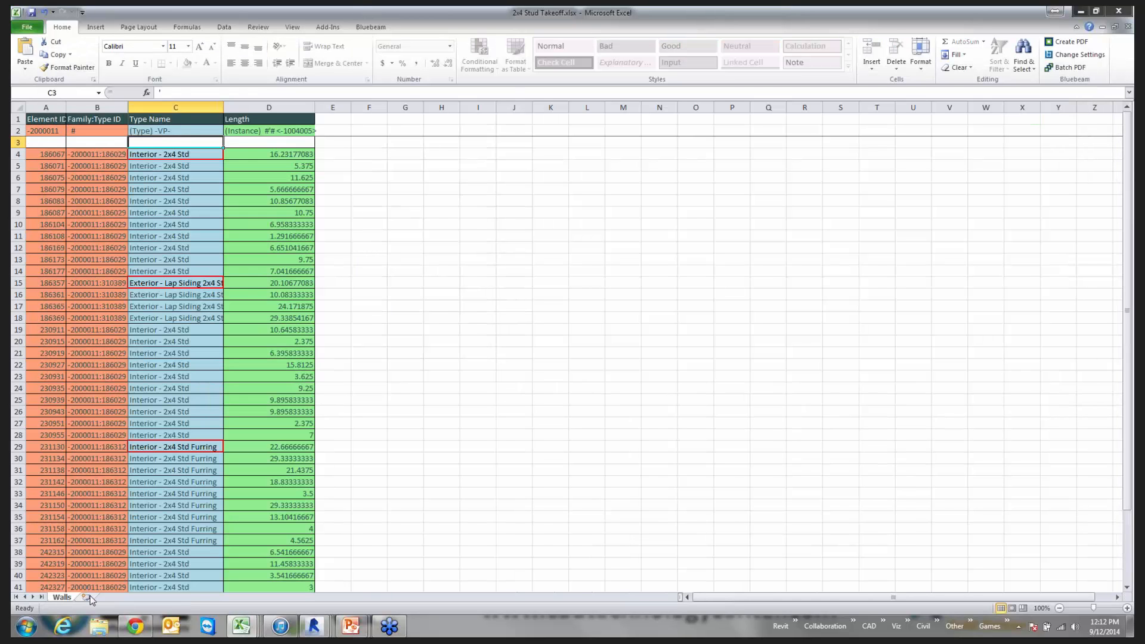
Step: Add a new worksheet to the 2x4 Stud Takeoff workbook and enter the label 2x4 Studs in cell A3
click(87, 598)
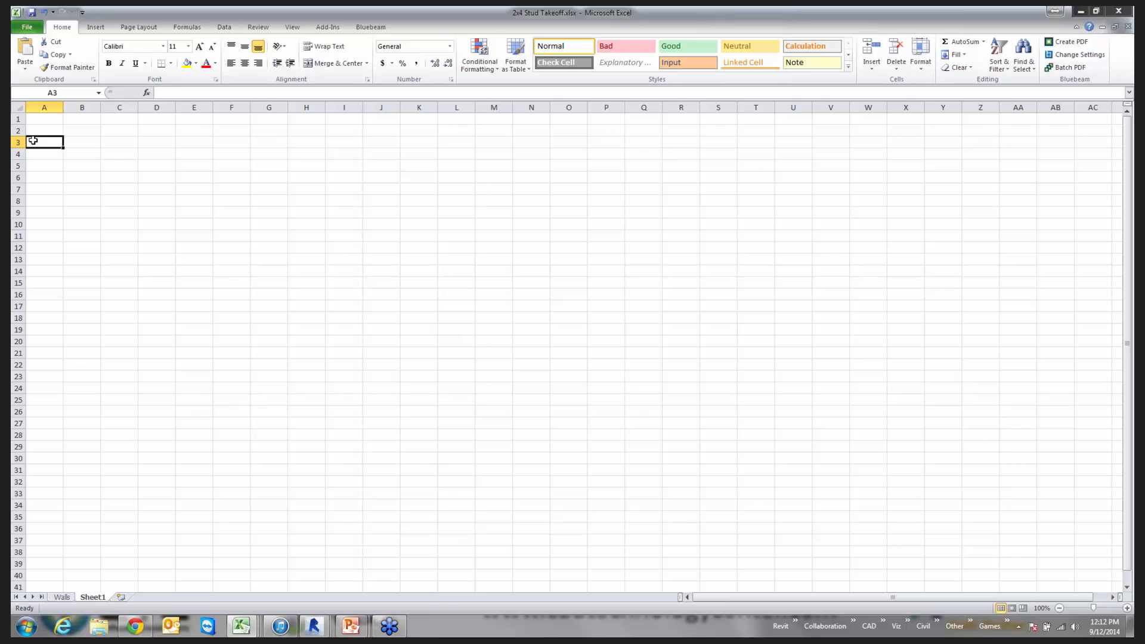
text(Stud)
key(BackSpace)
key(BackSpace)
key(BackSpace)
key(BackSpace)
text(2)
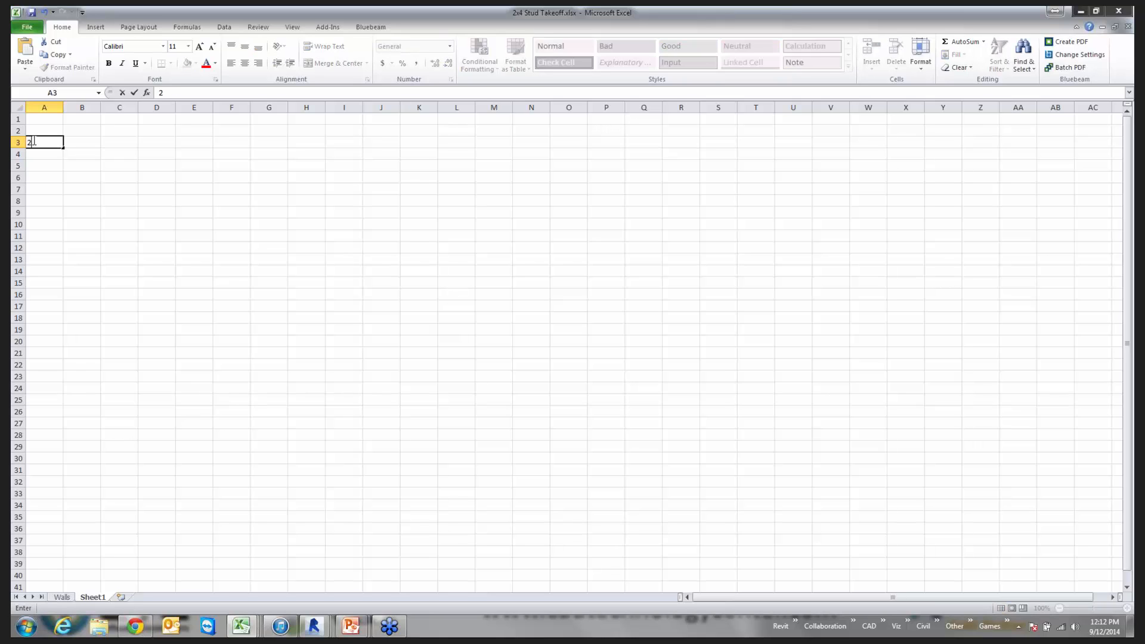
text(x4 Studs)
click(93, 141)
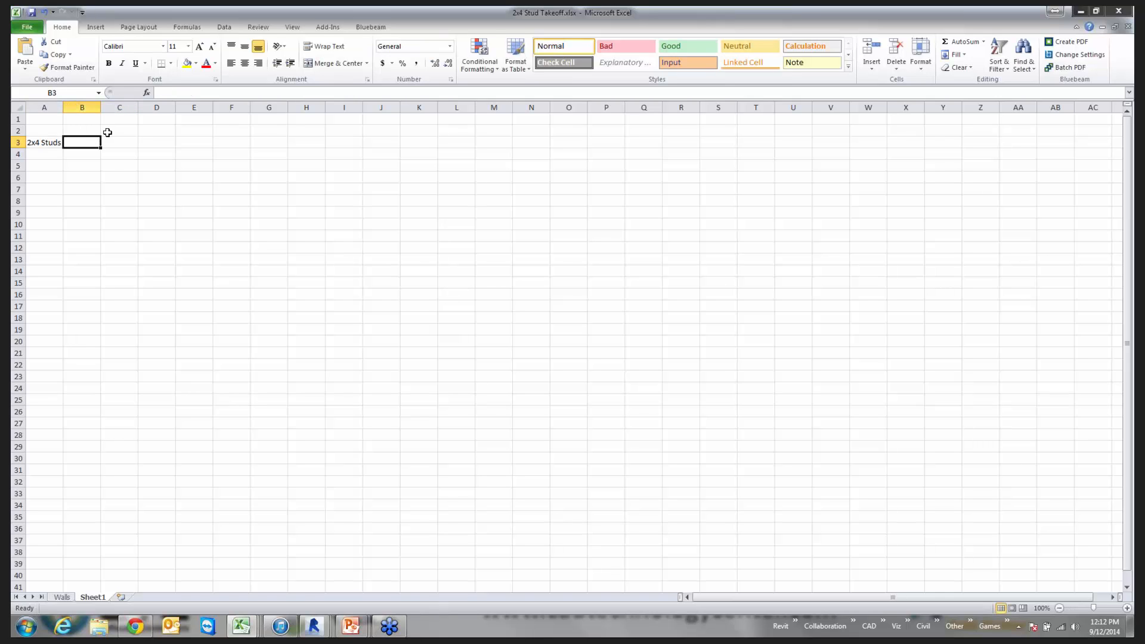
Step: Widen column C and enter the formula =(SUM('Wall 2x4 Stud Takeoff'!D4:D86))/16 in cell C3
click(112, 143)
drag(137, 108, 186, 106)
click(184, 92)
text(=(SUM('Wall 2x4 Stud Takeoff'!D4:D86))/16)
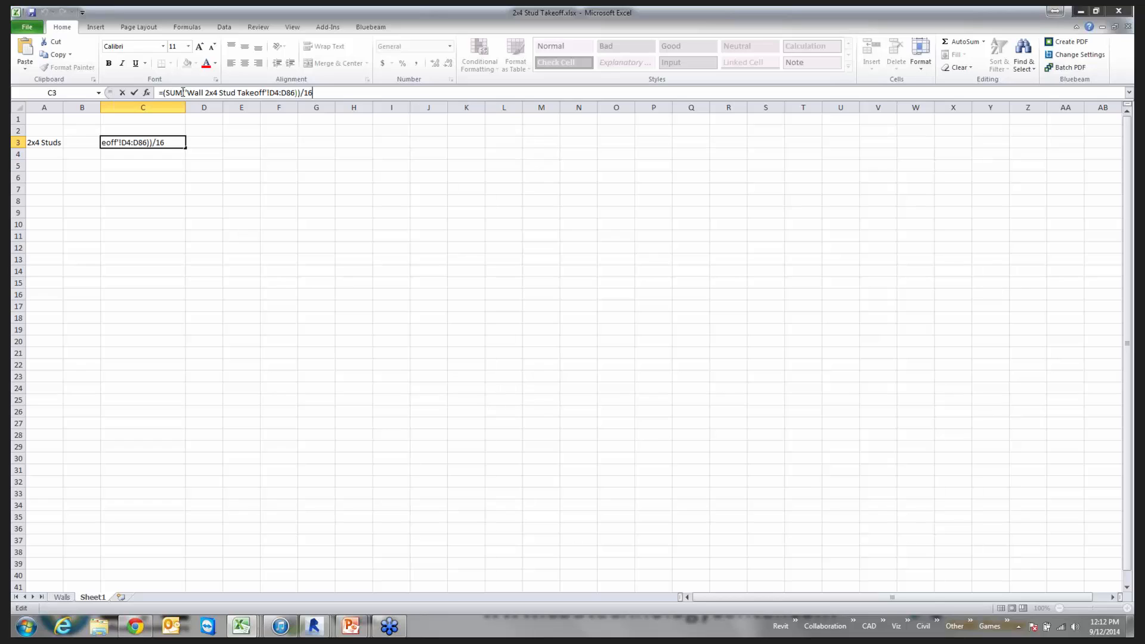
Step: Change the sheet reference in the C3 formula to 'Walls', keeping the range D4:D86 and the division by 16
text(()
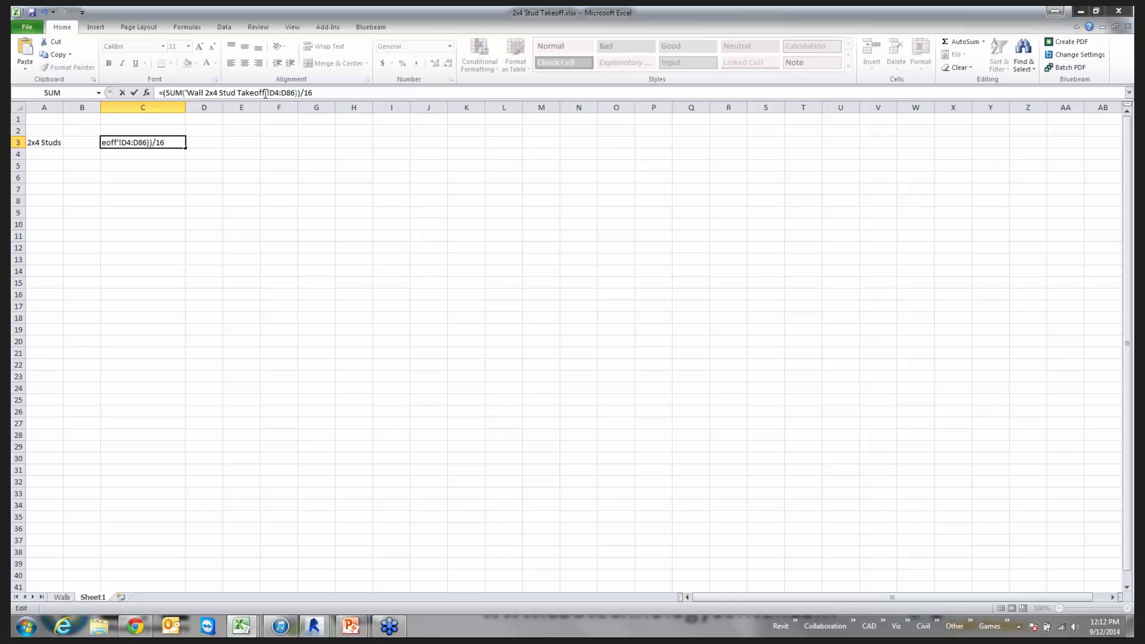
drag(265, 94, 205, 94)
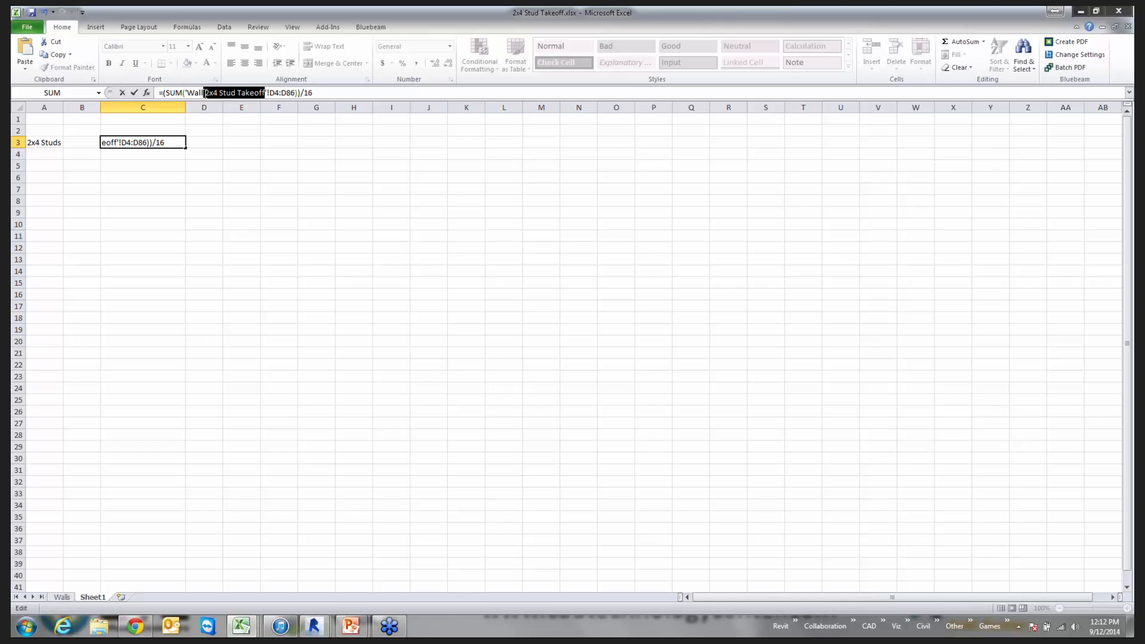
key(Delete)
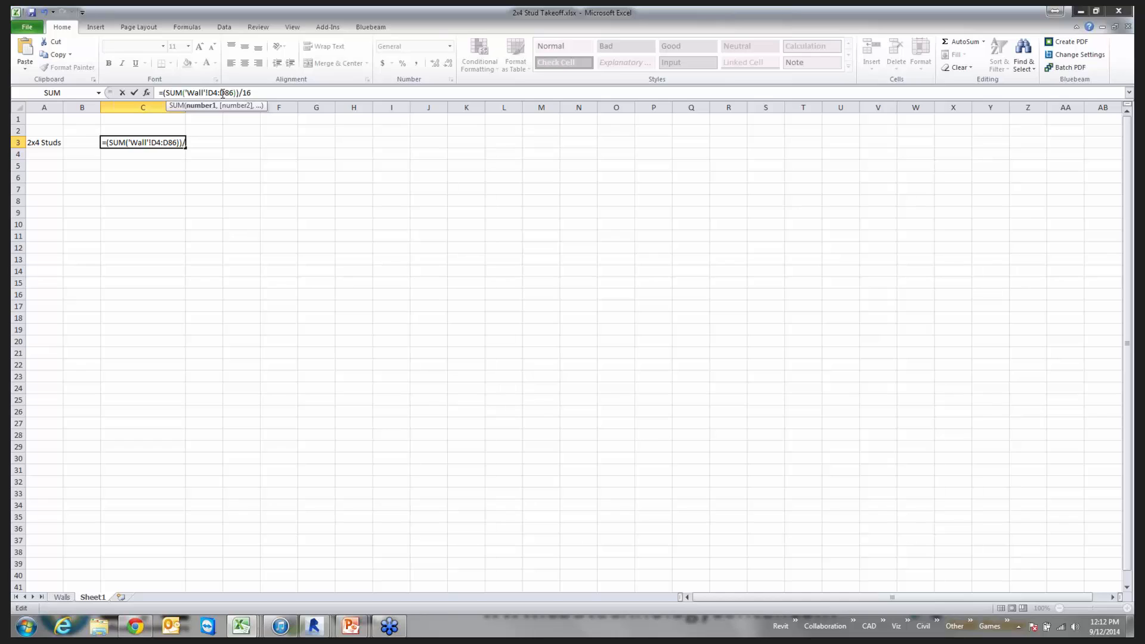
text(s)
drag(246, 94, 258, 95)
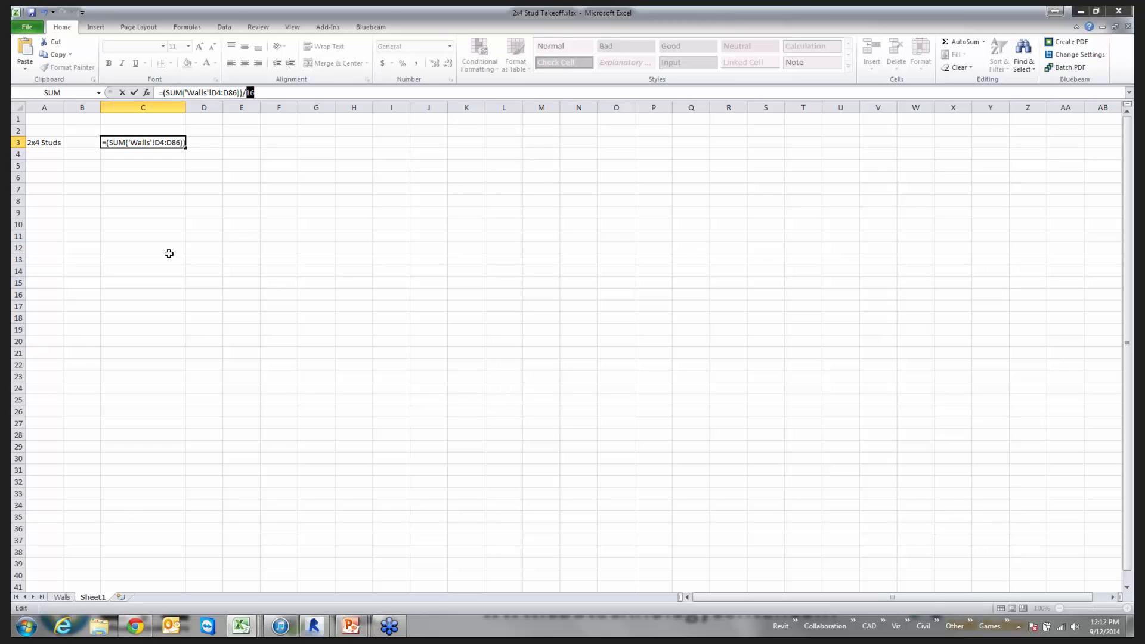
key(Return)
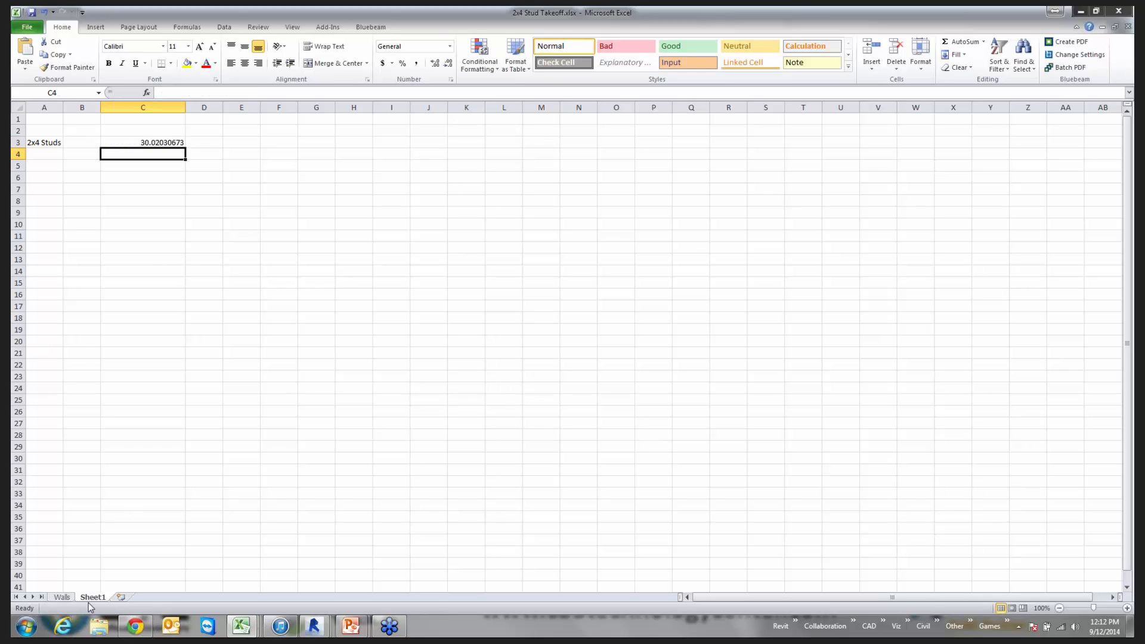
Step: Review the wall lengths on the Walls sheet and the takeoff in 2x4 Wall for Gyp.xlsx, and return to Sheet1 of 2x4 Stud Takeoff.xlsx
click(61, 598)
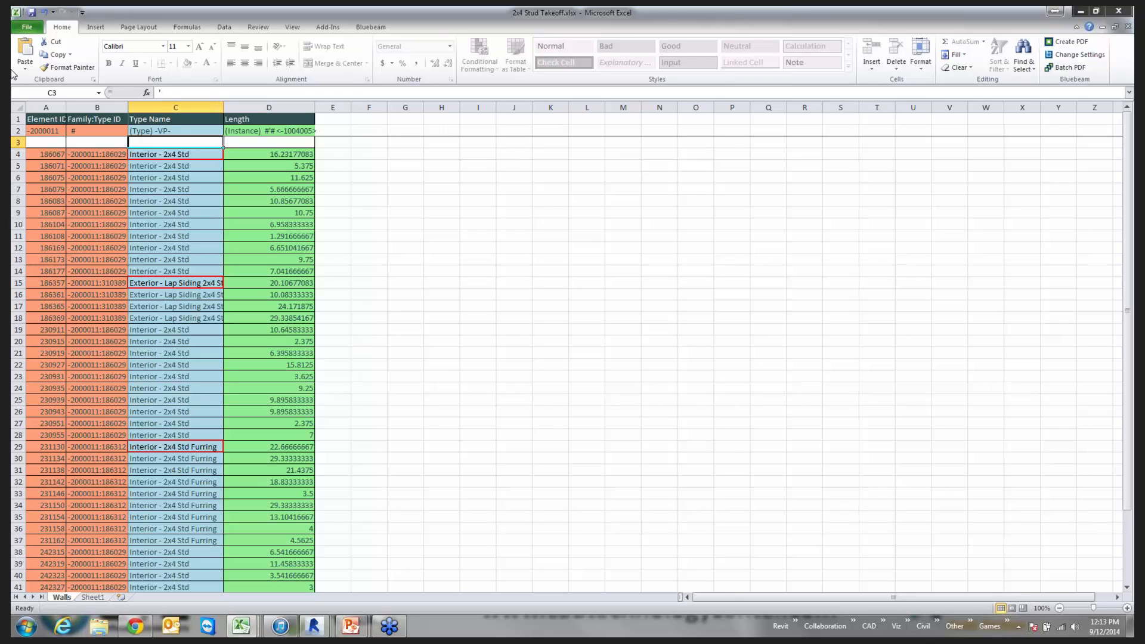
scroll(255, 307, down, 3)
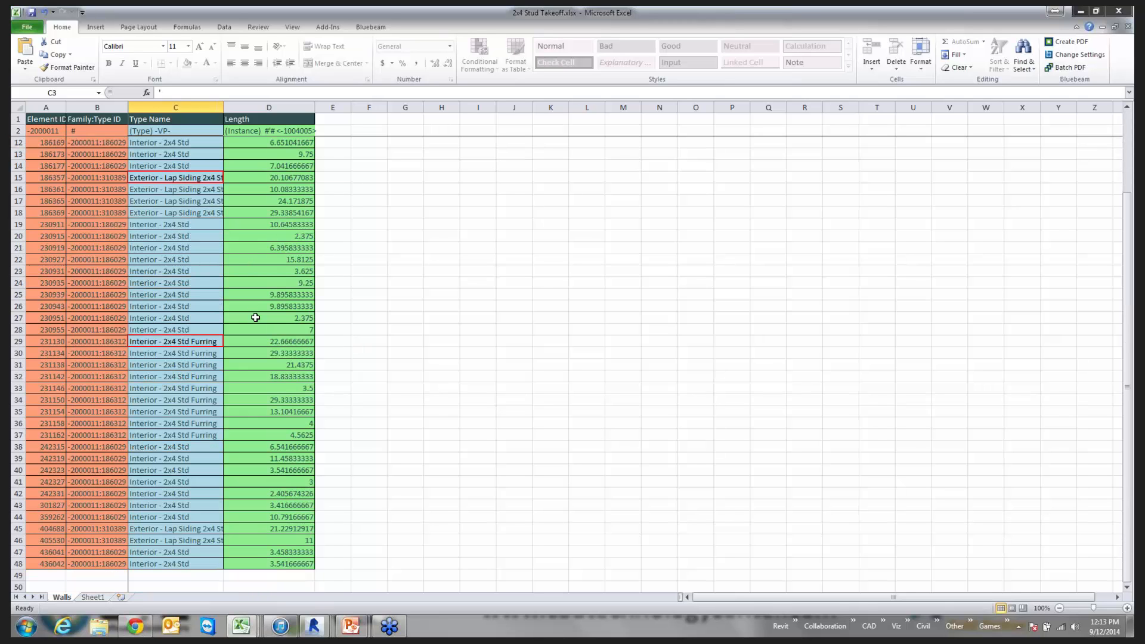
scroll(278, 601, up, 2)
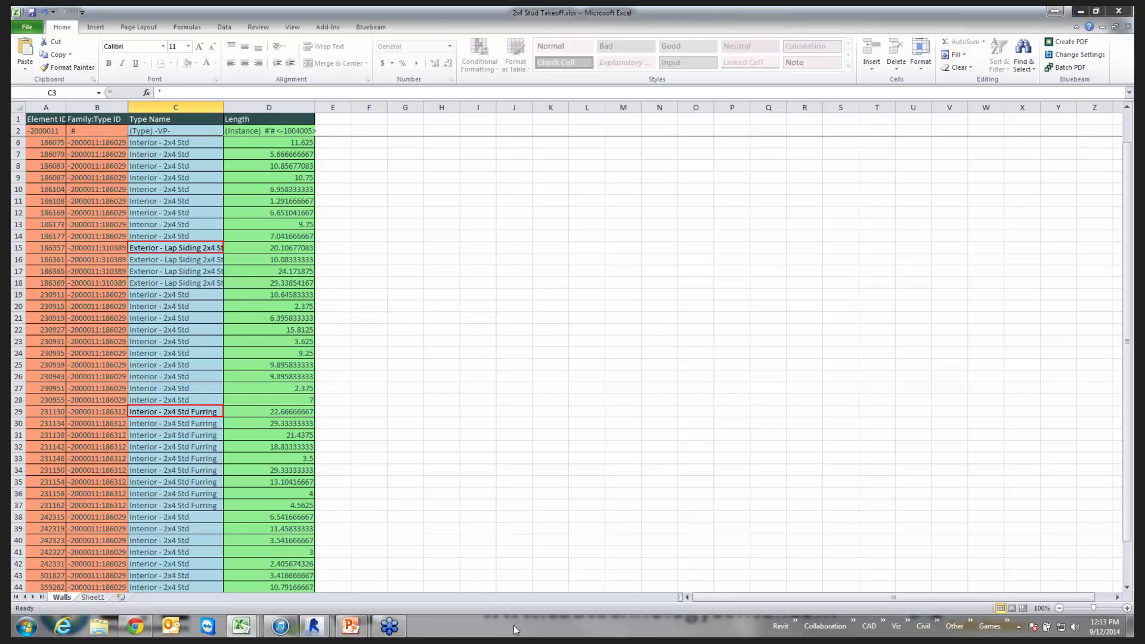
mouse_move(241, 626)
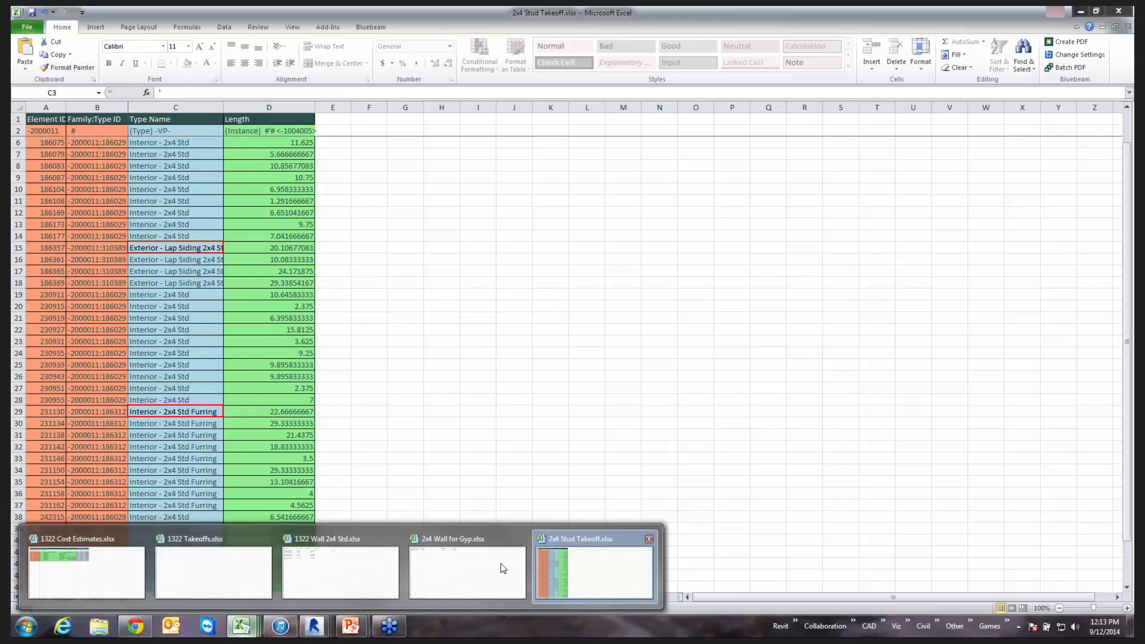
click(468, 570)
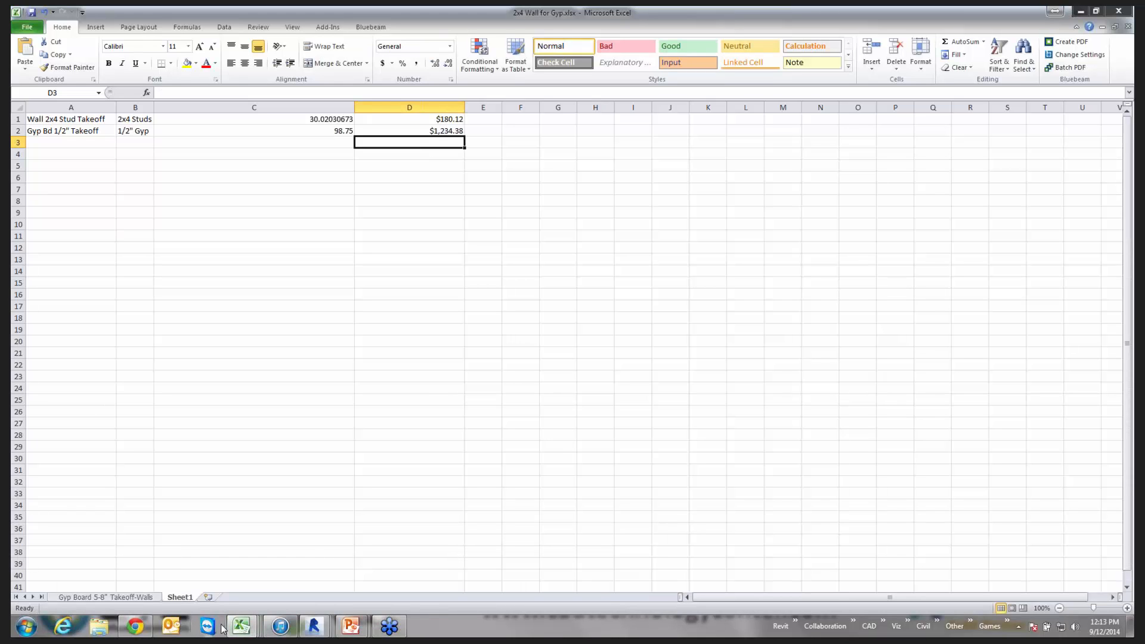
click(241, 627)
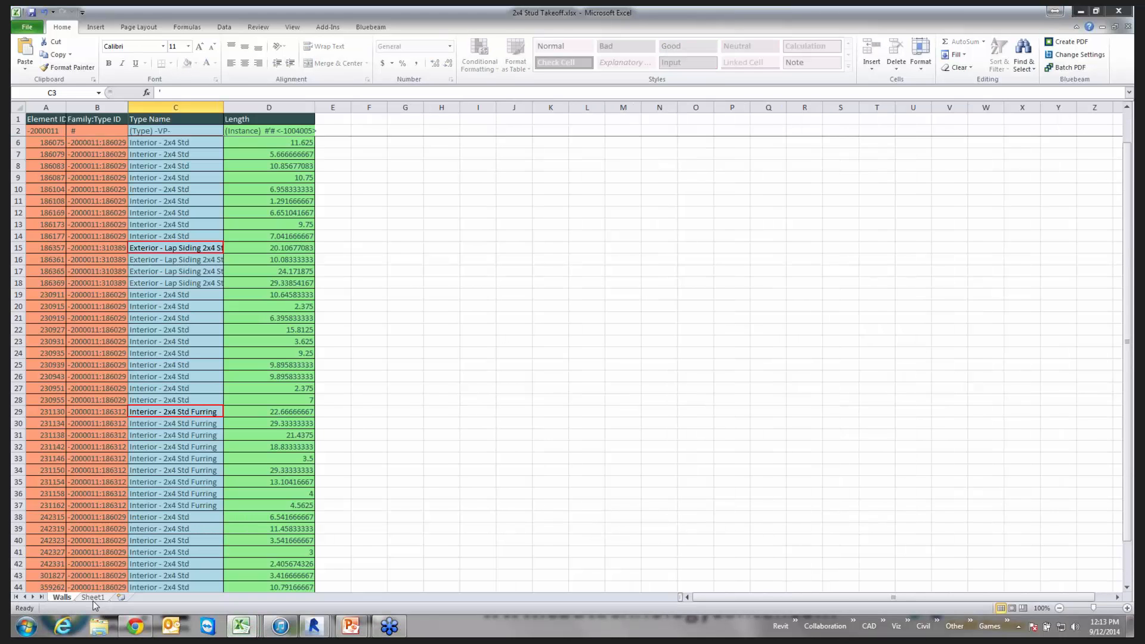
click(593, 570)
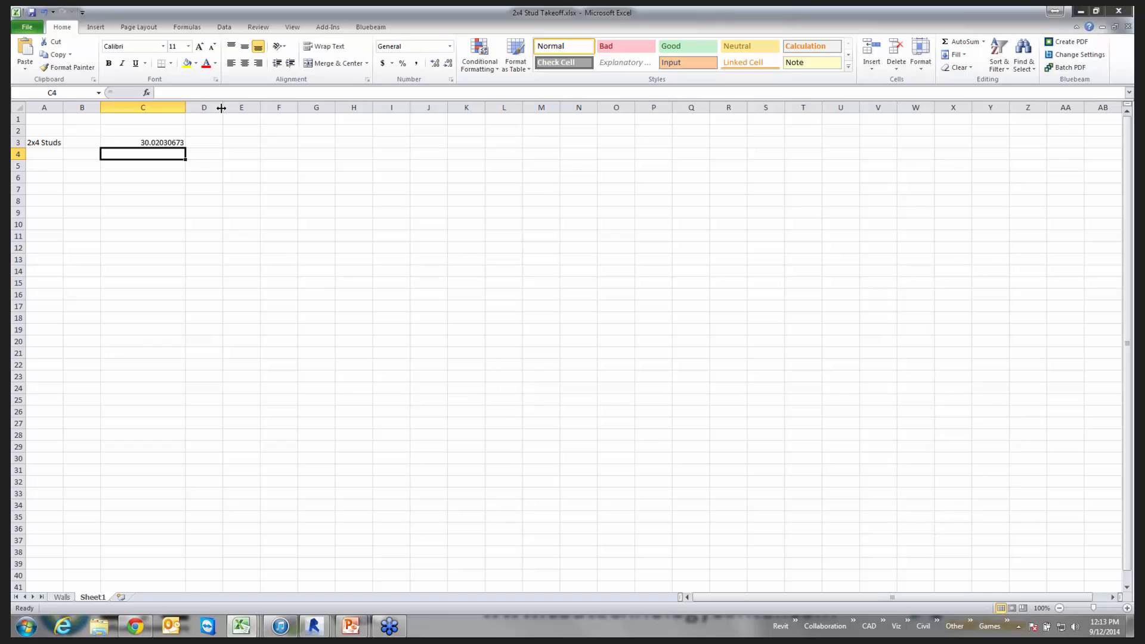
Step: Widen column D and enter the headings Number of Studs in C1 and Total Cost in D1
drag(222, 108, 280, 108)
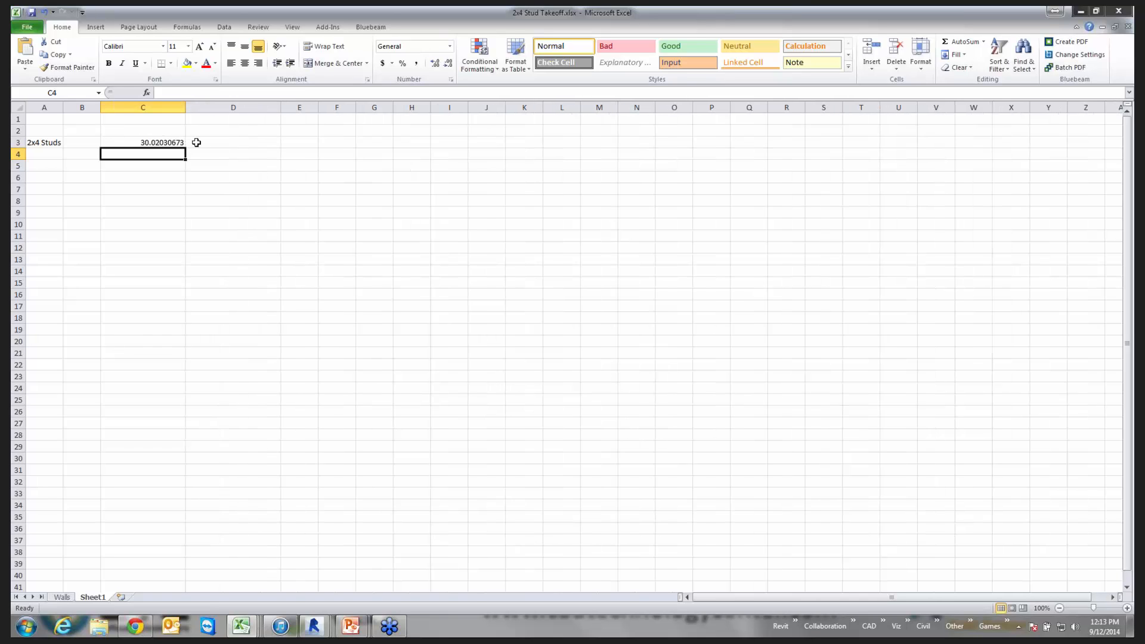
click(227, 146)
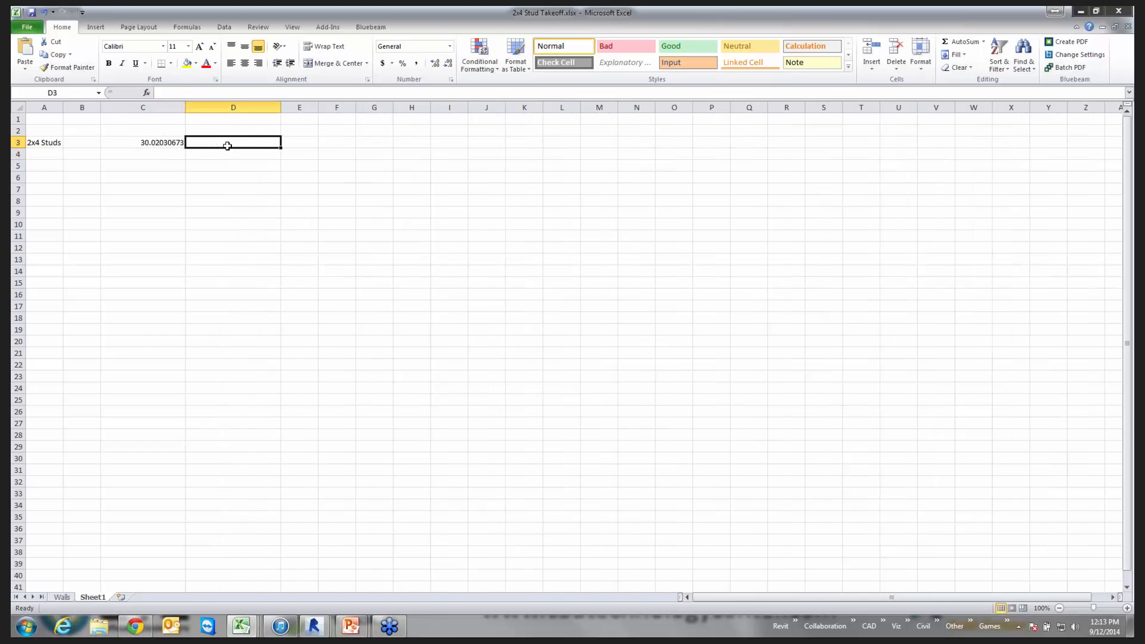
click(161, 118)
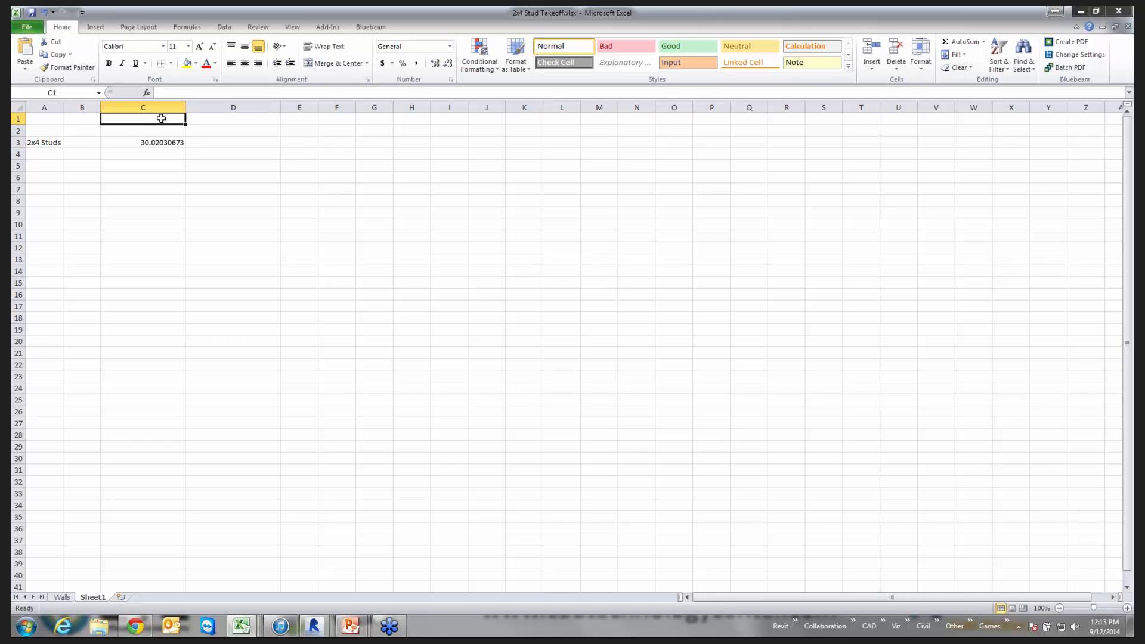
text(Number of St)
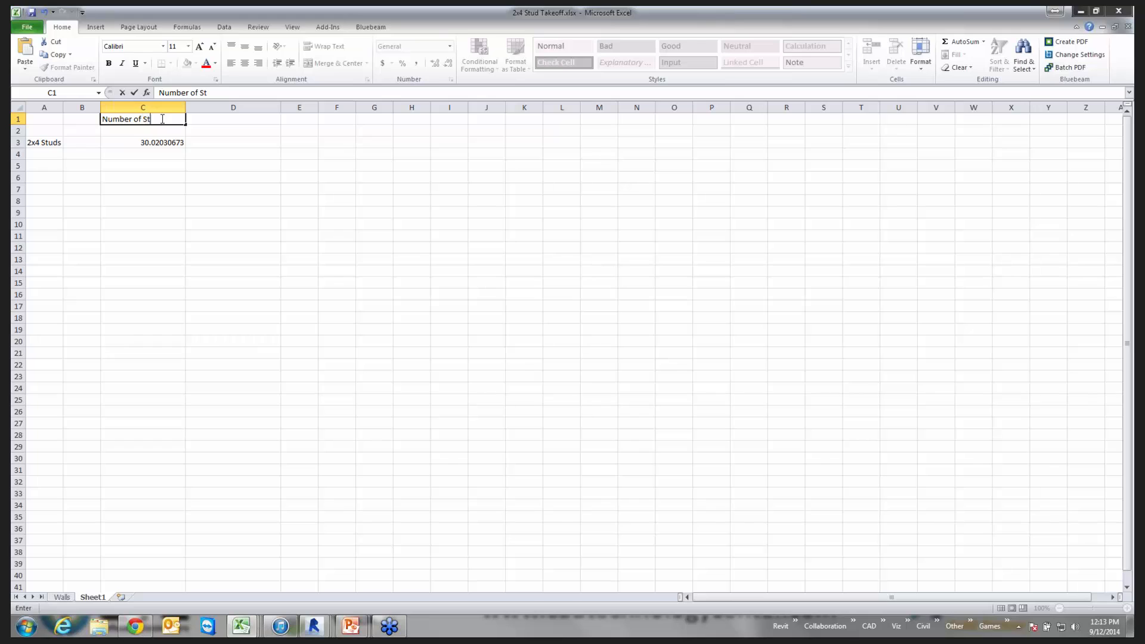
text(uds)
click(238, 118)
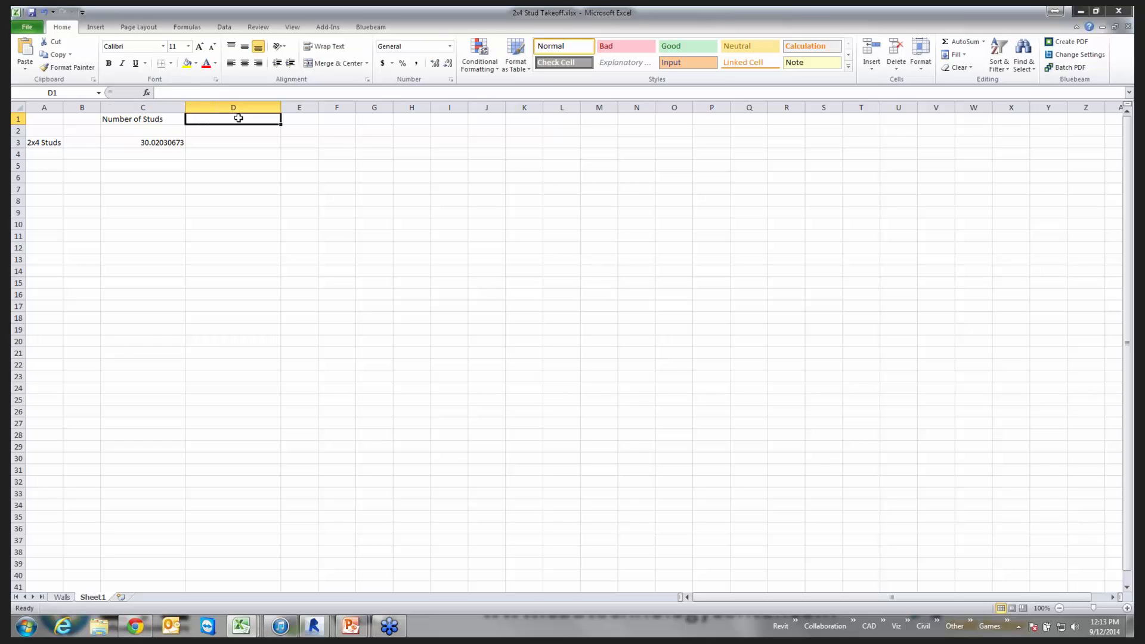
text(Totals)
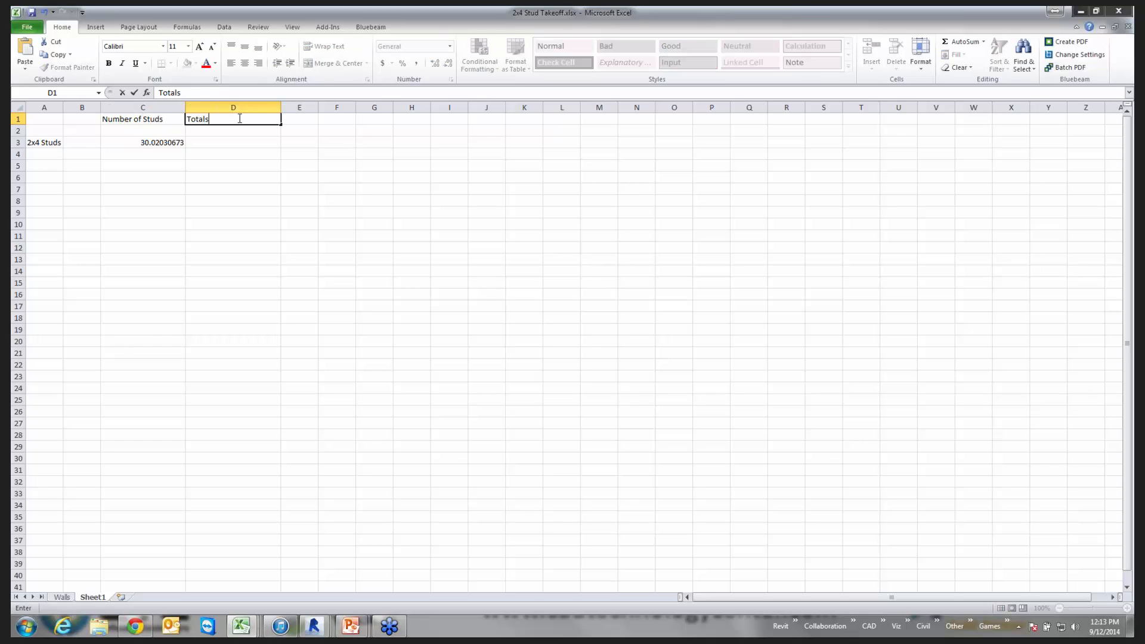
key(BackSpace)
text( Cost)
Step: Calculate the total stud cost in cell D3 with the formula =C3*6.75
click(244, 141)
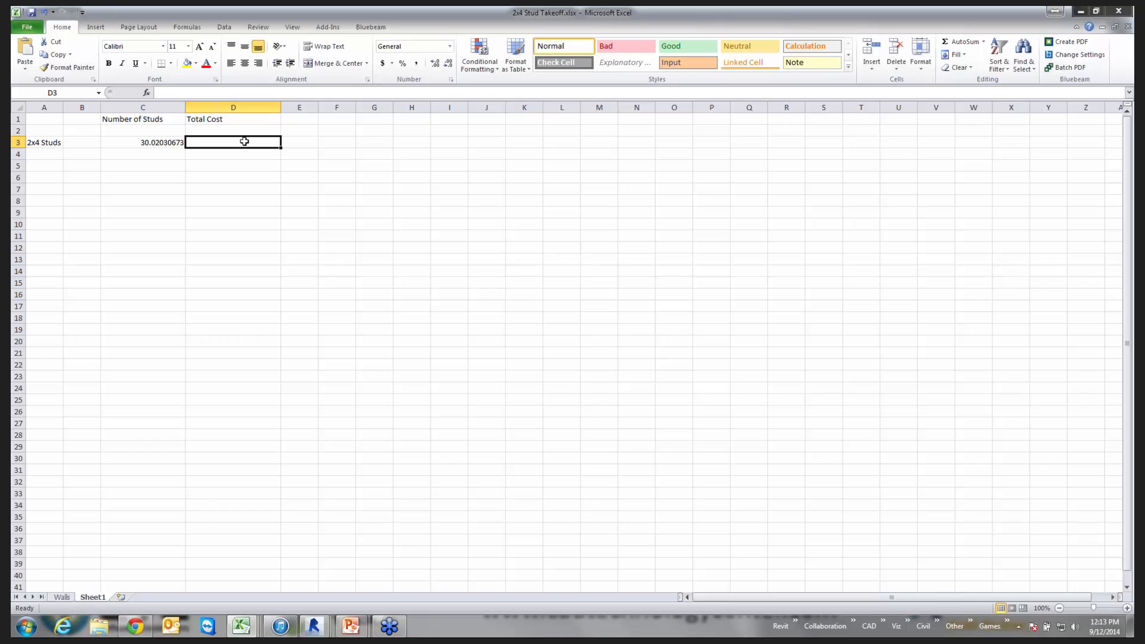
click(192, 90)
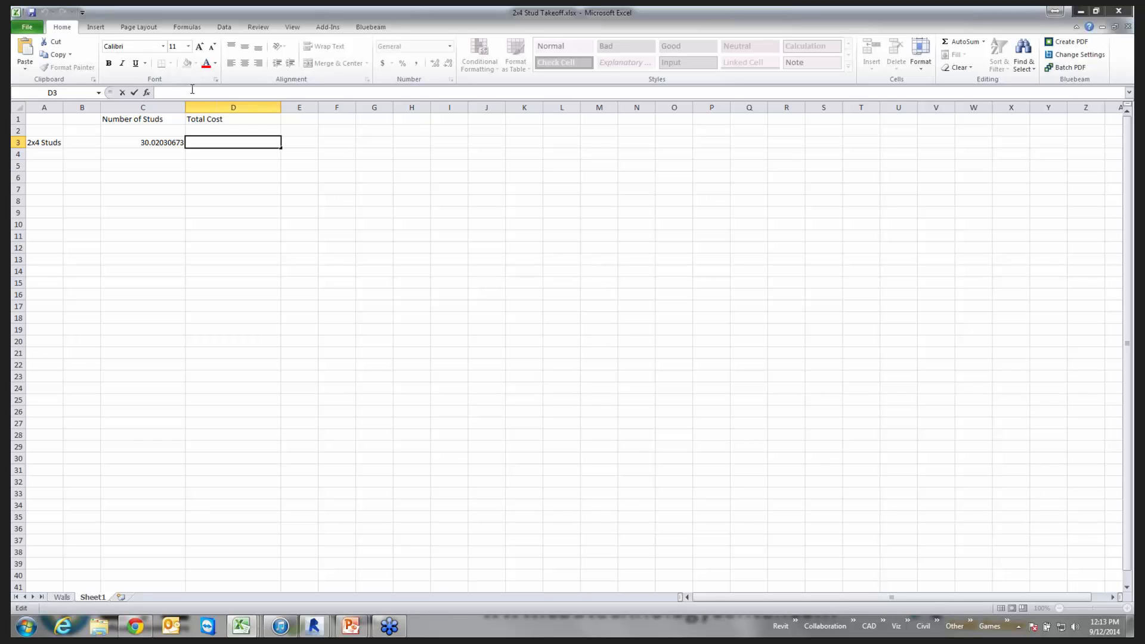
text(=)
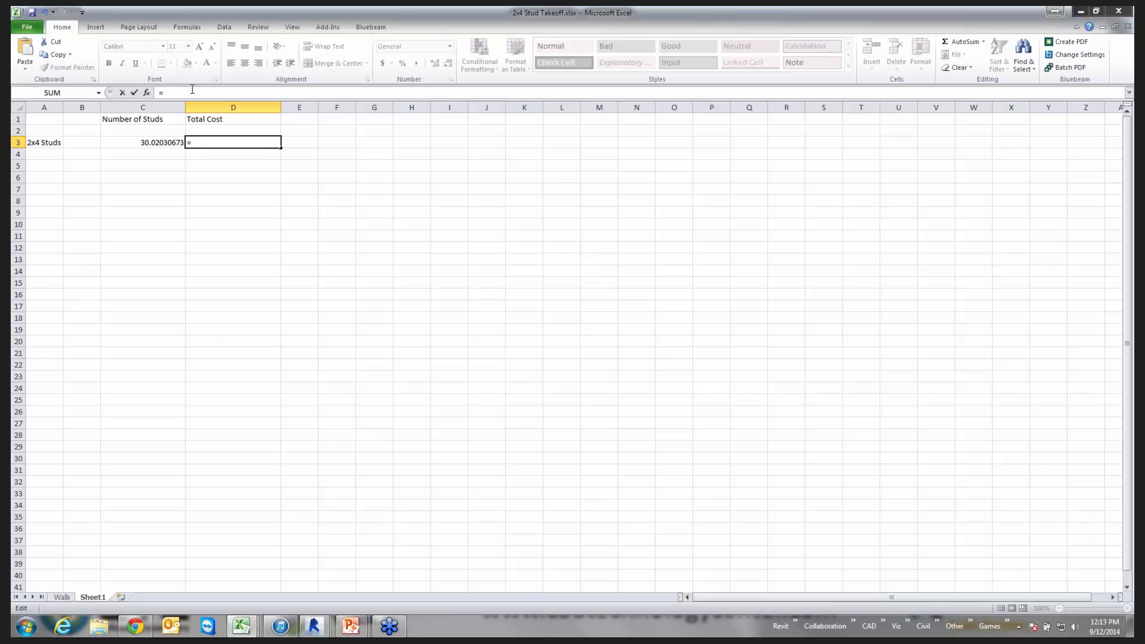
text(C3*6)
text(.75)
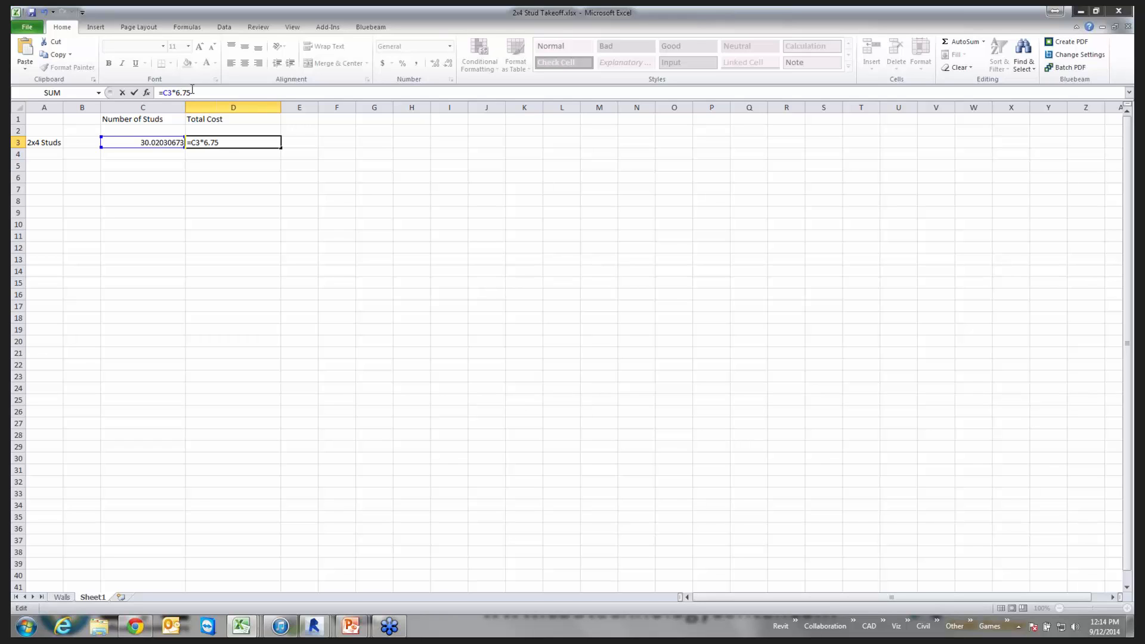
key(Return)
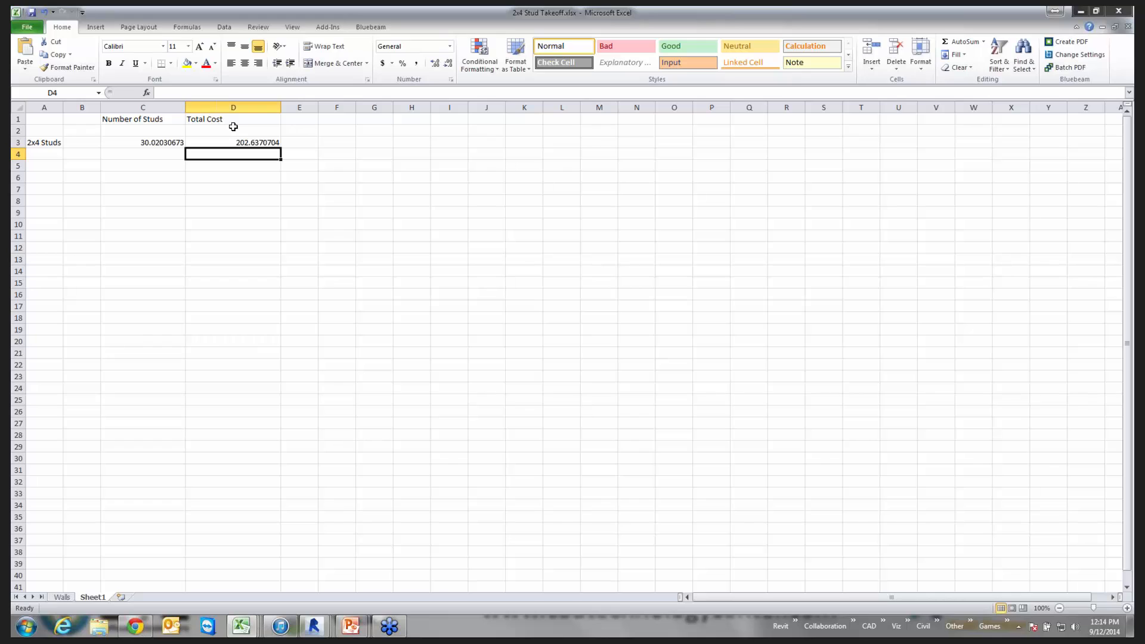
Step: Format cells D2:D40 under Total Cost as Currency and widen column E
drag(234, 127, 234, 576)
right_click(216, 224)
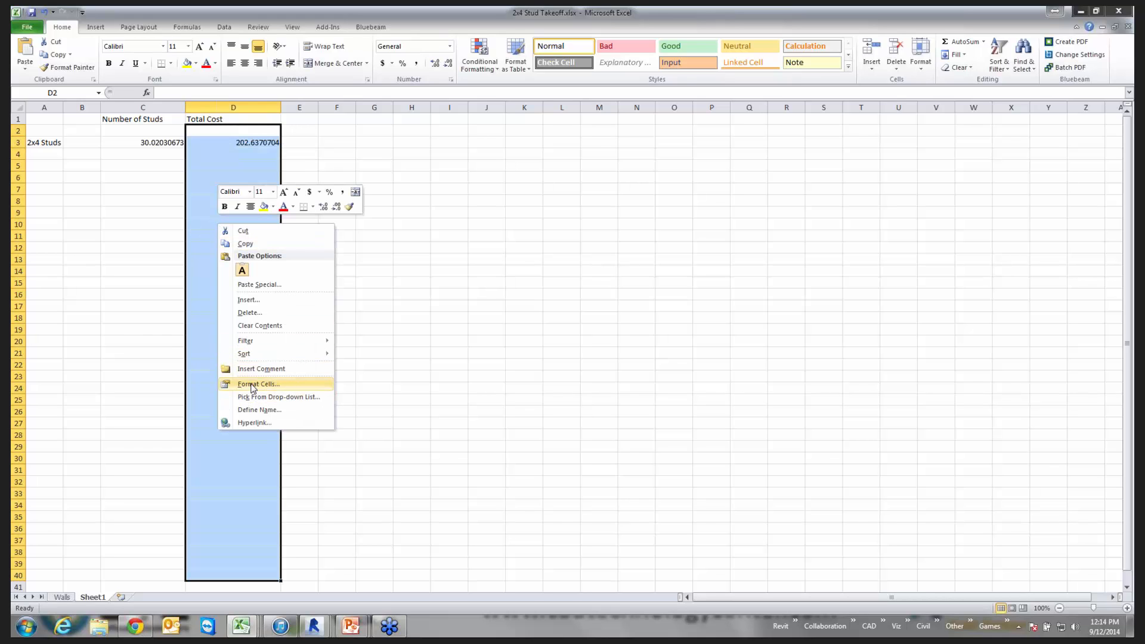
click(251, 386)
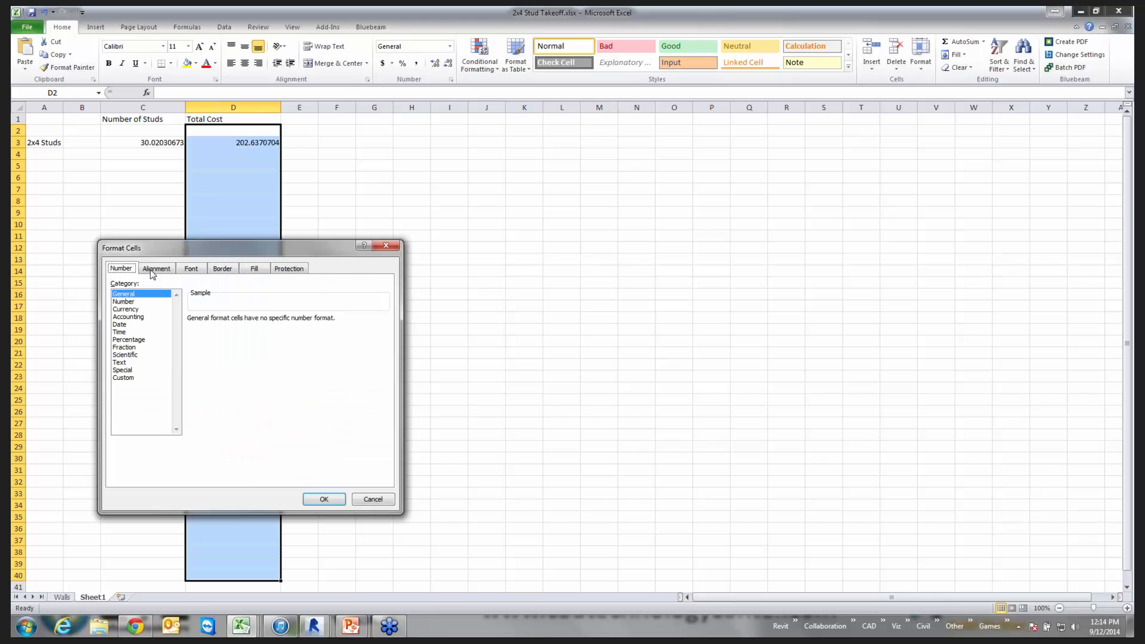
click(128, 309)
click(311, 499)
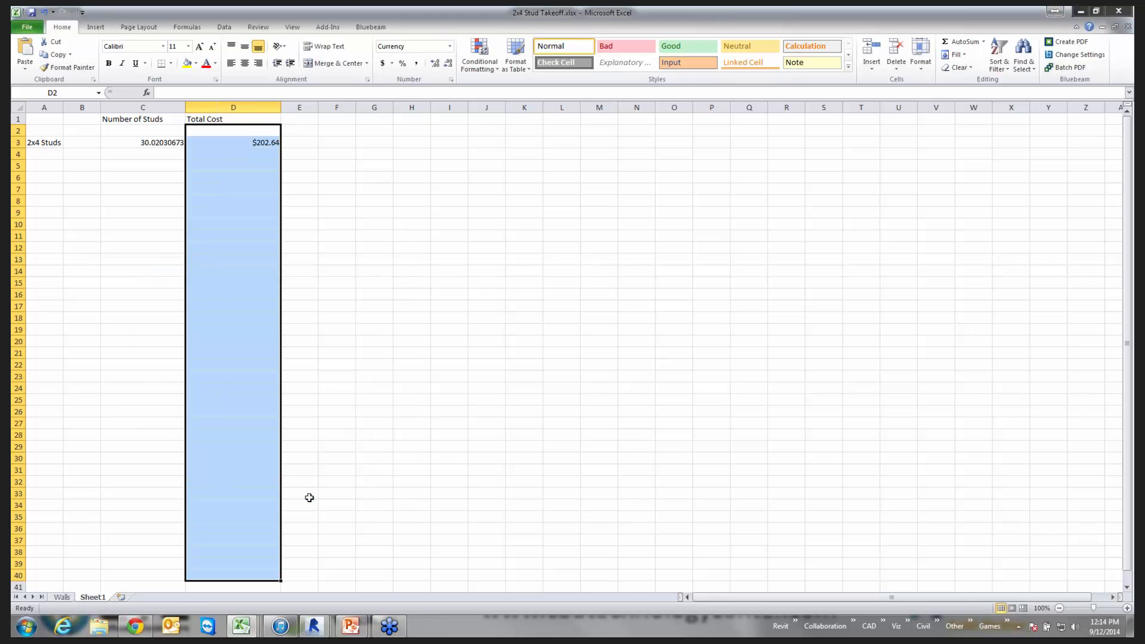
click(238, 174)
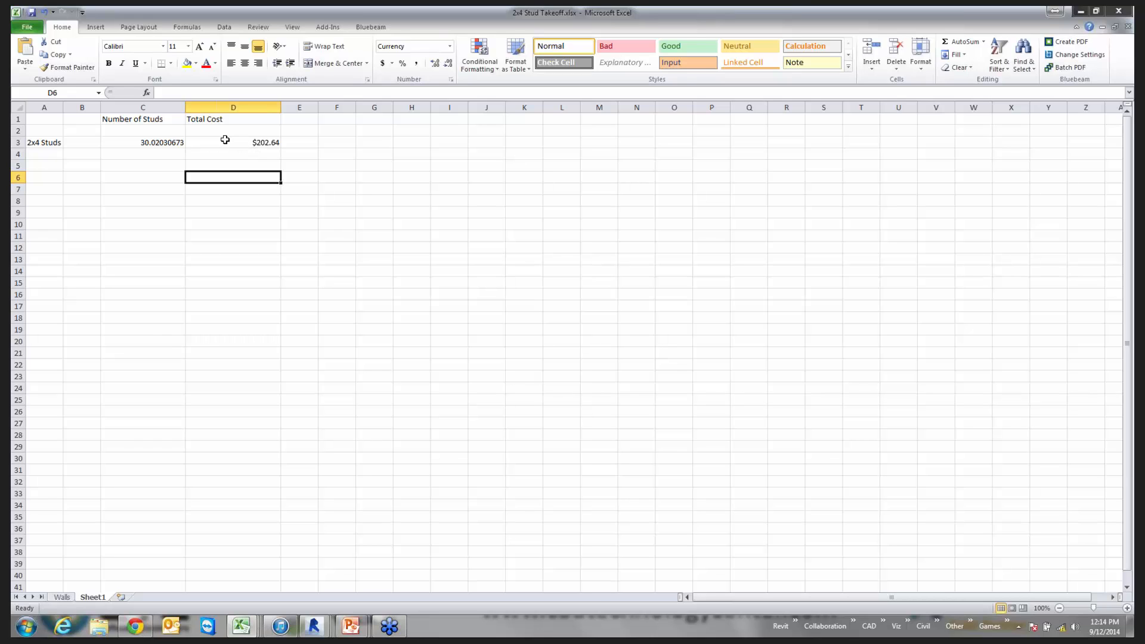
drag(319, 108, 416, 121)
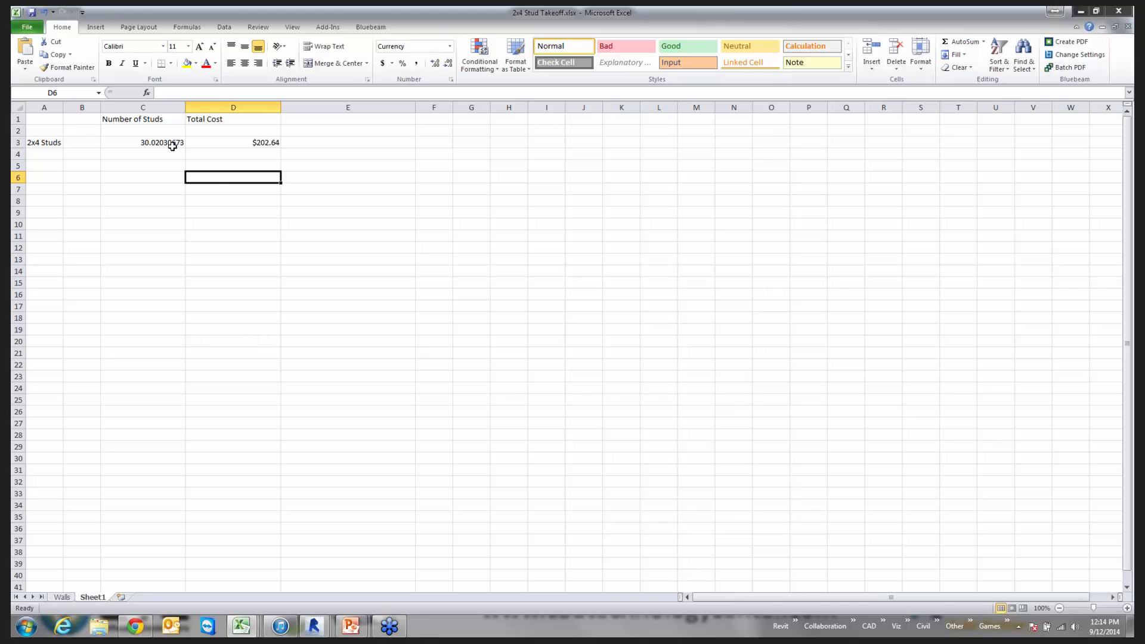
Step: Switch to Revit's Spreadsheet Link and close its spreadsheet and settings windows without saving the settings
click(314, 626)
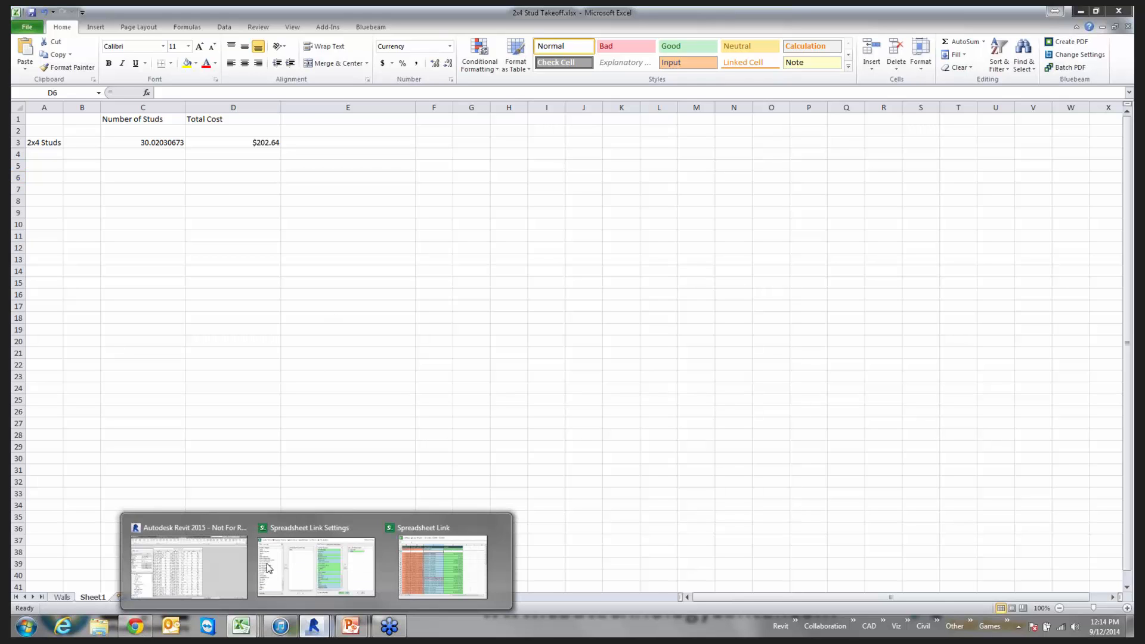
click(344, 591)
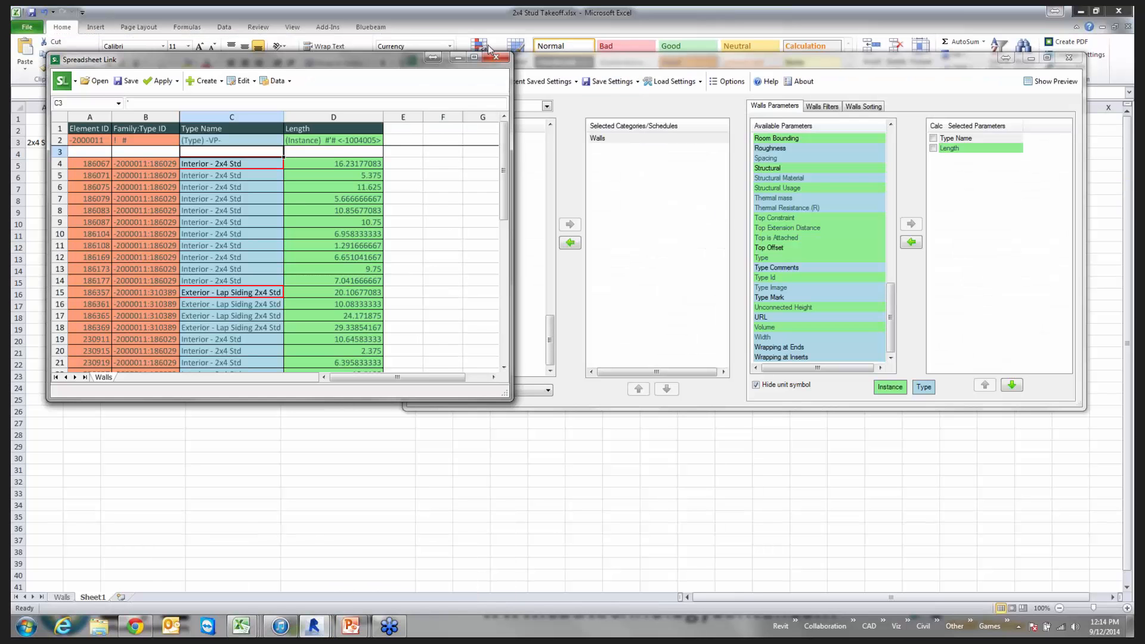
click(495, 56)
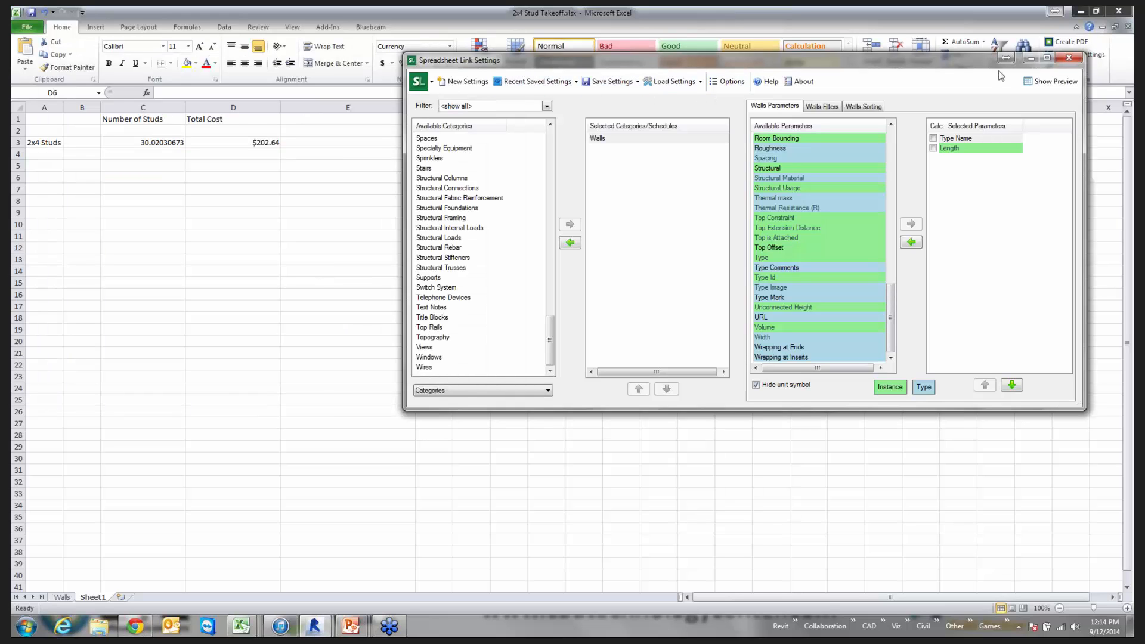
click(1069, 57)
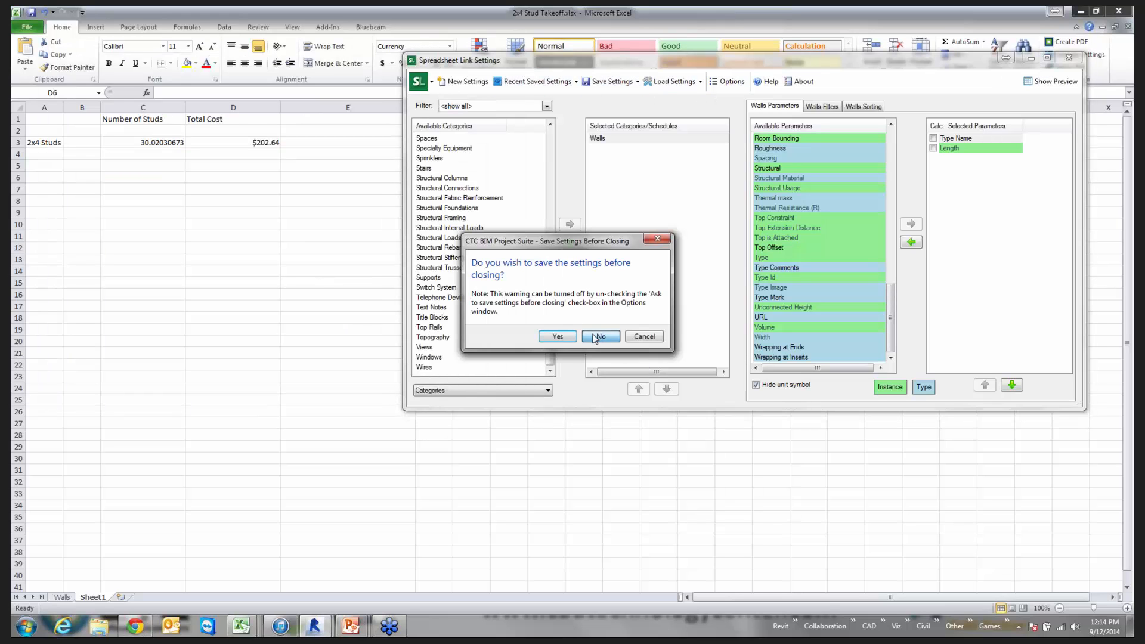
click(598, 337)
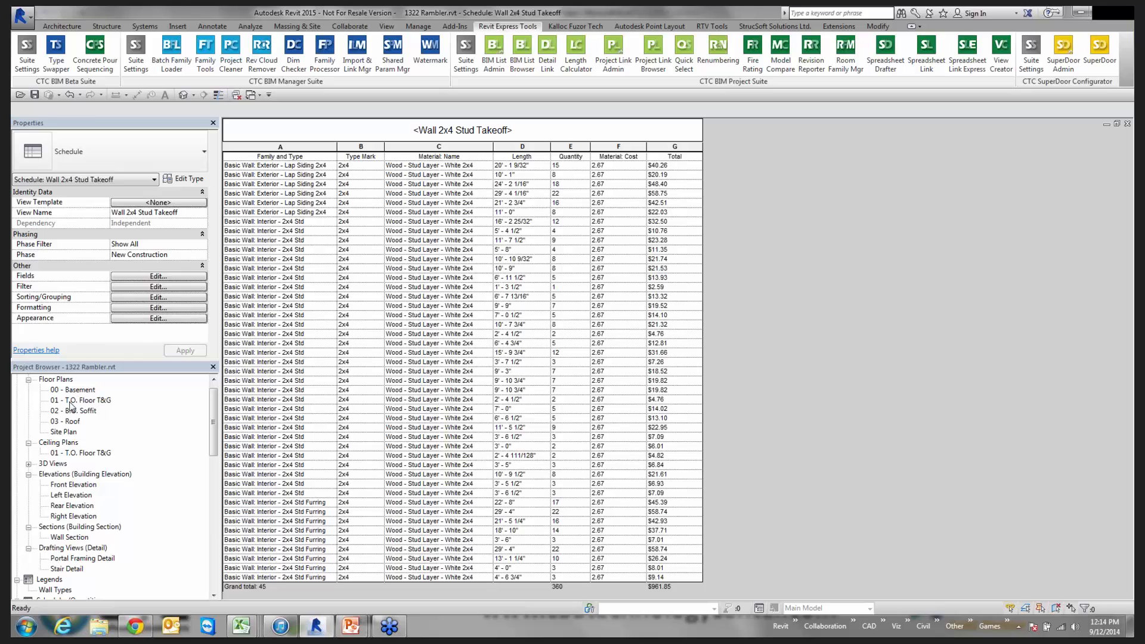
Step: Open the 01 - T.O. Floor T&G floor plan and select the Exterior - Lap Siding 2x6 Std wall along the Dining Room's west side
double_click(74, 400)
scroll(556, 265, up, 6)
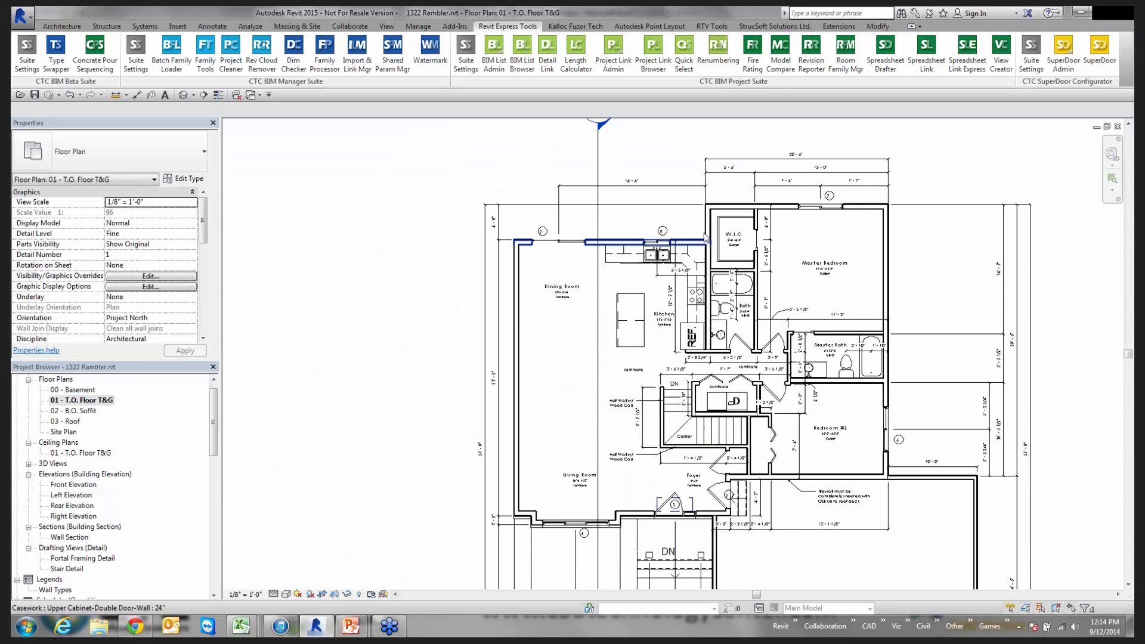
drag(556, 265, 812, 264)
scroll(575, 278, up, 2)
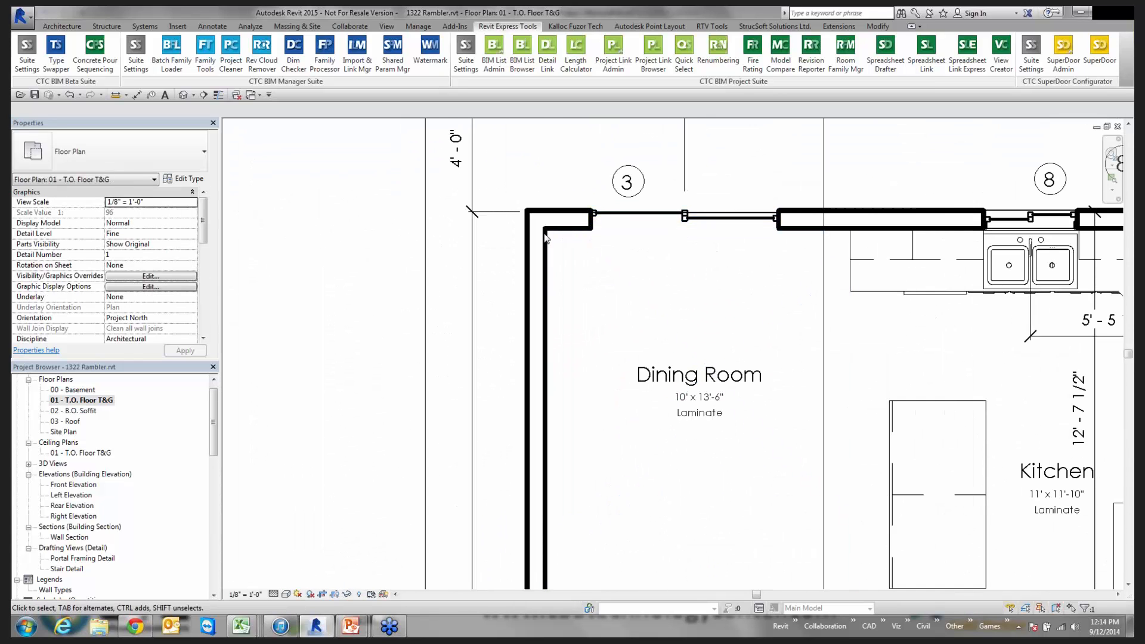
scroll(633, 250, up, 1)
scroll(700, 397, up, 1)
drag(636, 245, 657, 349)
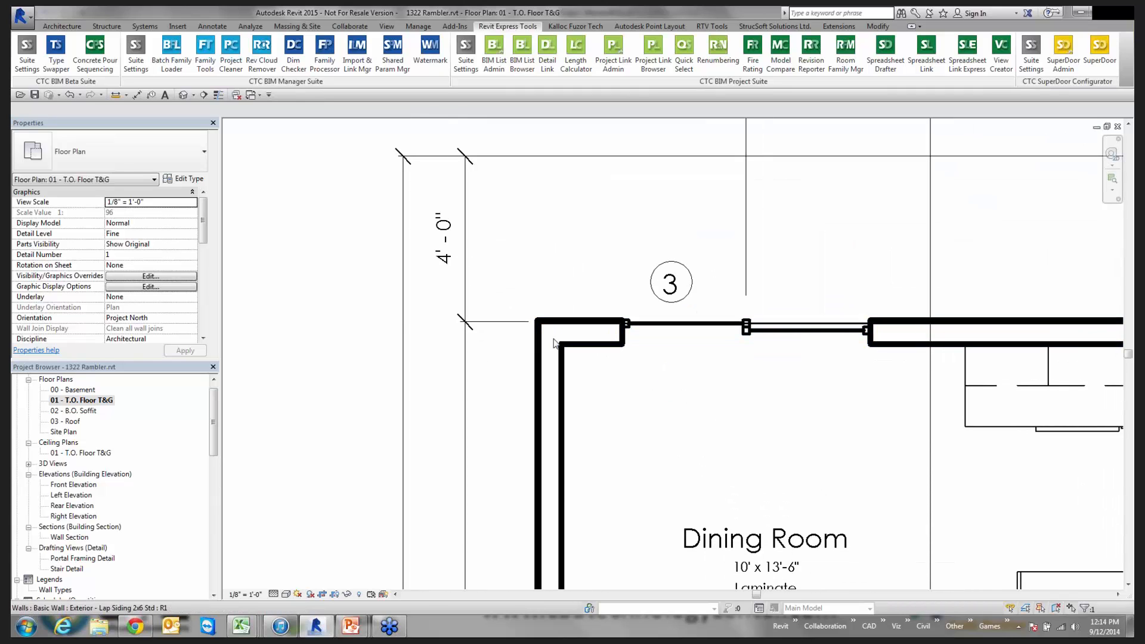
click(559, 360)
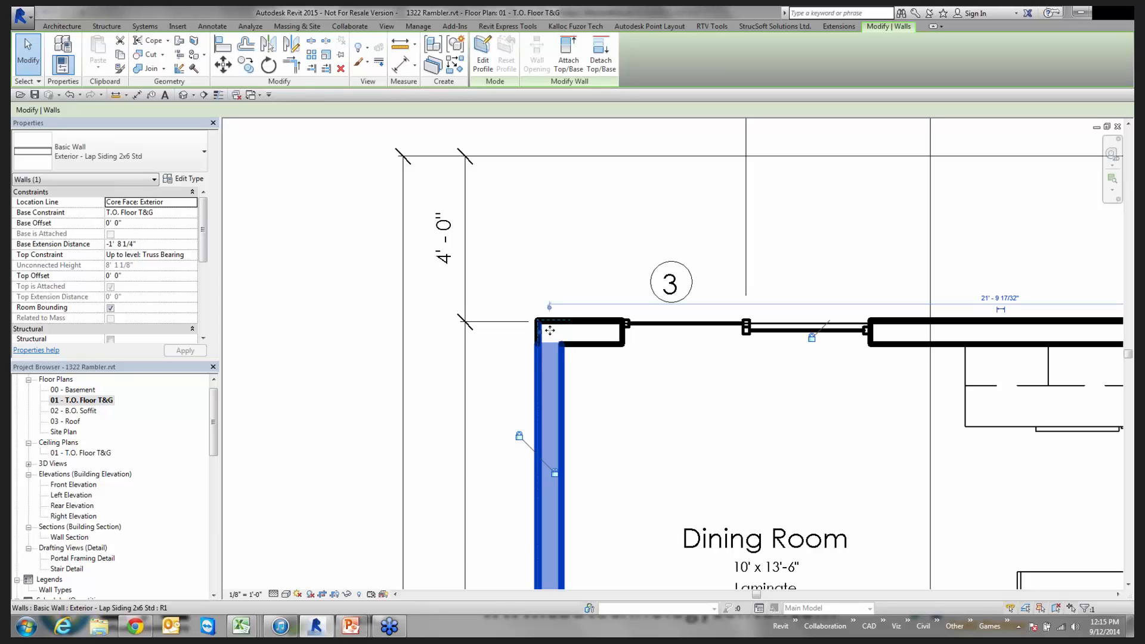
Step: Examine the wall corners and intersections around the kitchen, stairs and foyer in the floor plan, and clear the wall selection
scroll(715, 361, down, 3)
drag(838, 371, 442, 363)
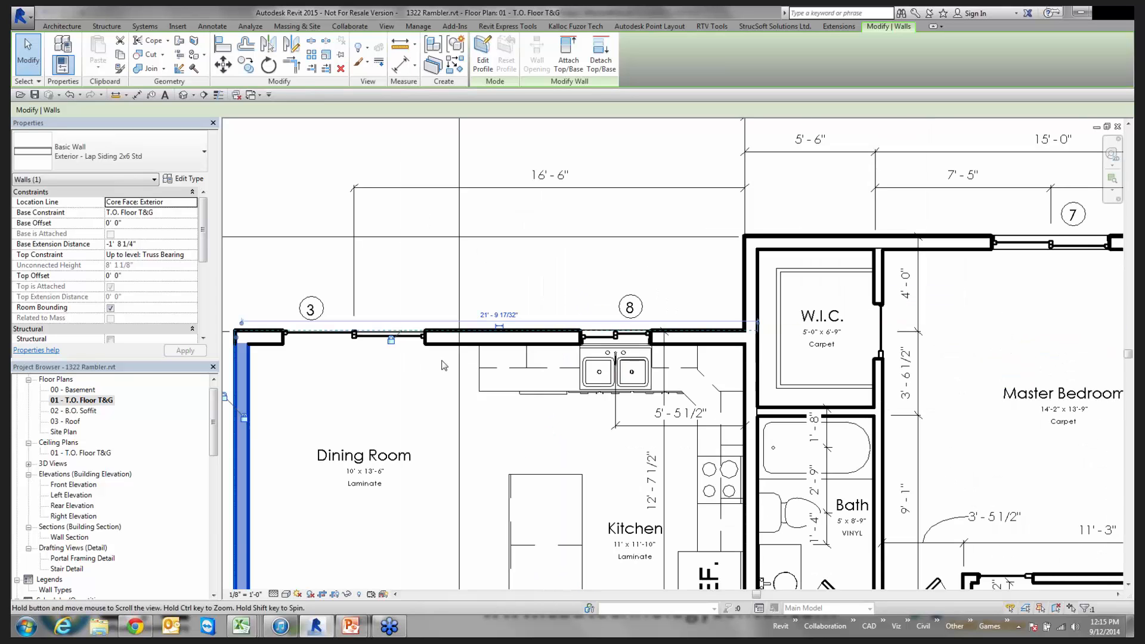
drag(775, 395, 790, 297)
drag(529, 378, 547, 281)
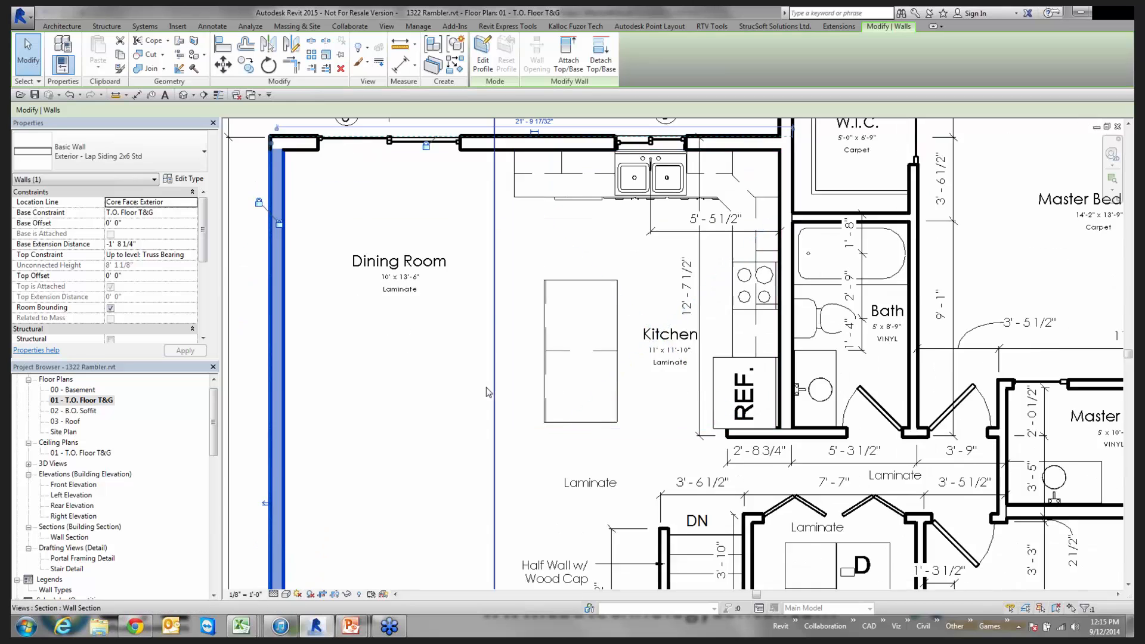
scroll(491, 391, down, 2)
drag(491, 391, 479, 232)
scroll(479, 231, down, 1)
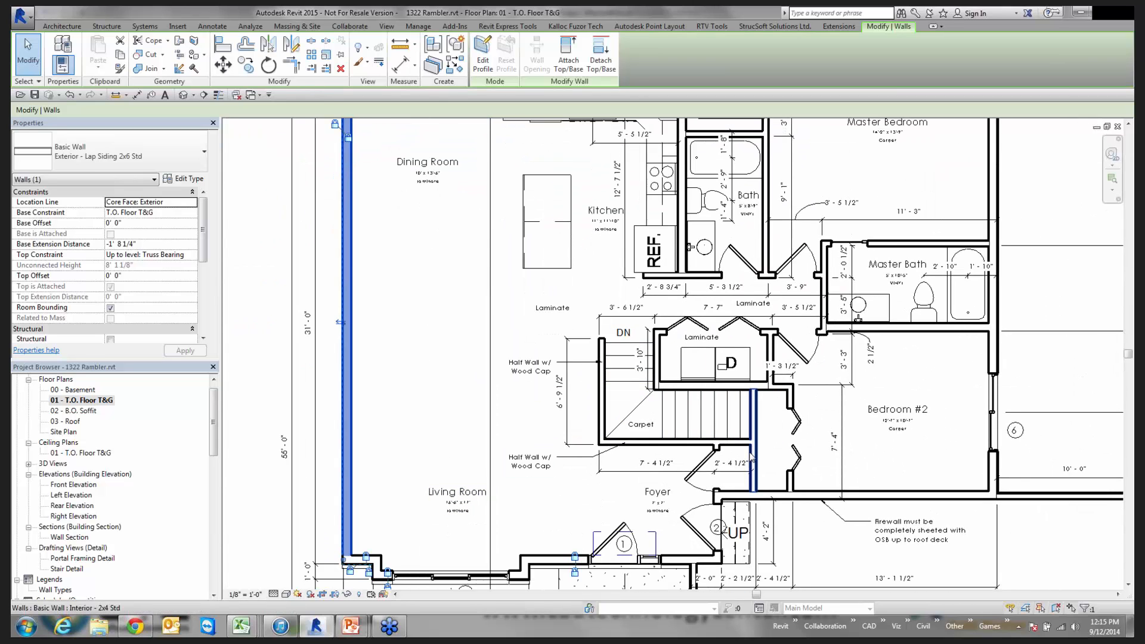
scroll(743, 445, up, 3)
scroll(487, 346, down, 2)
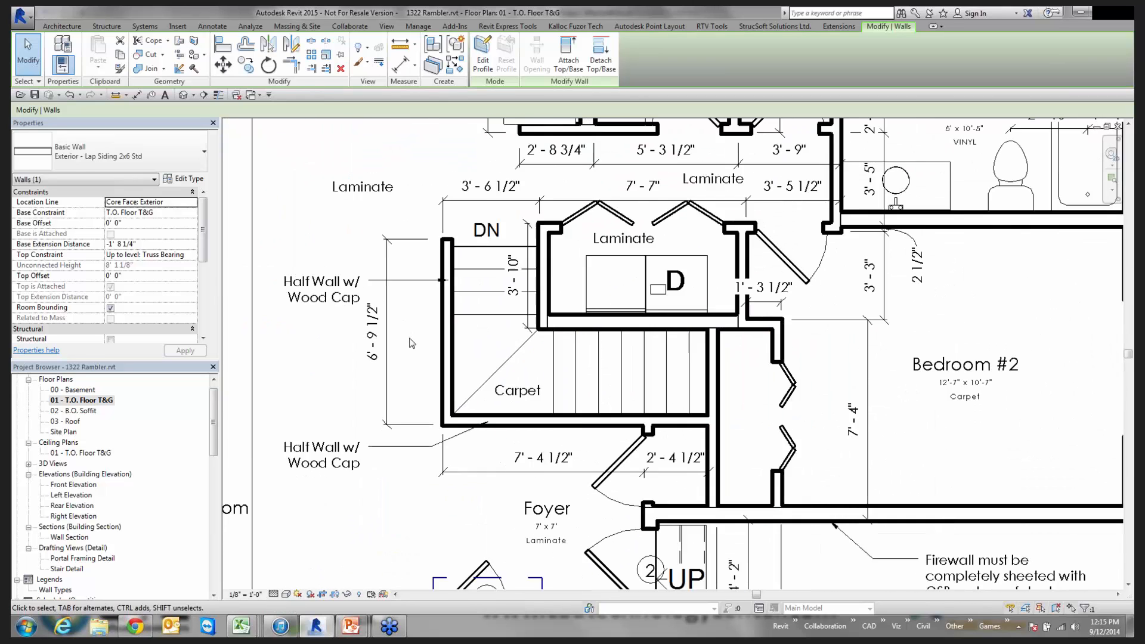
drag(515, 389, 594, 434)
drag(393, 319, 493, 342)
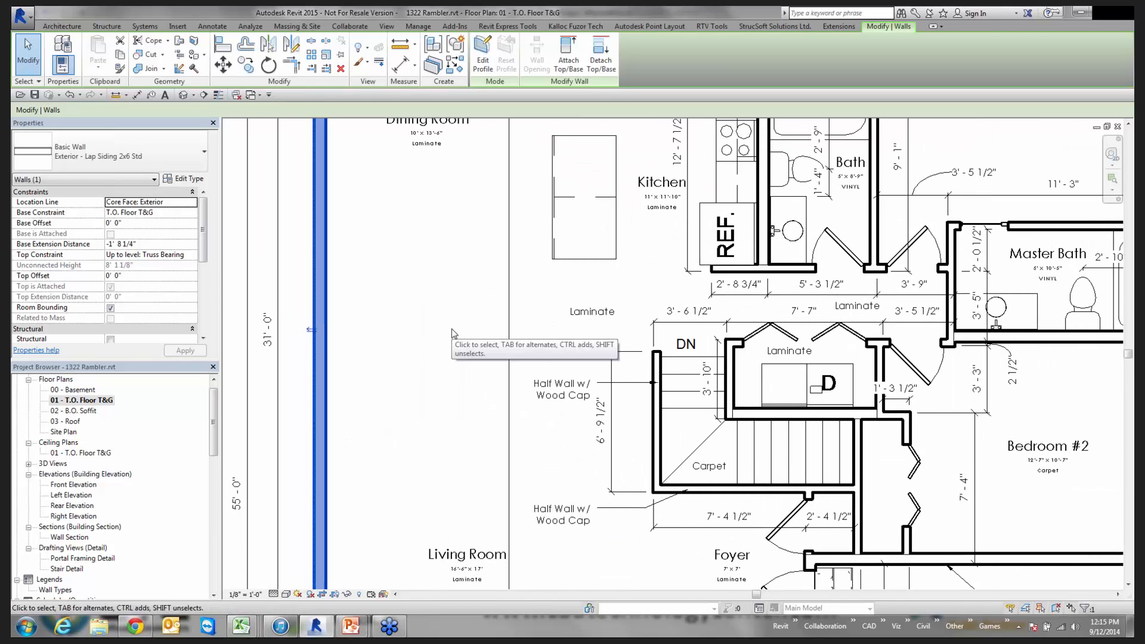
click(453, 328)
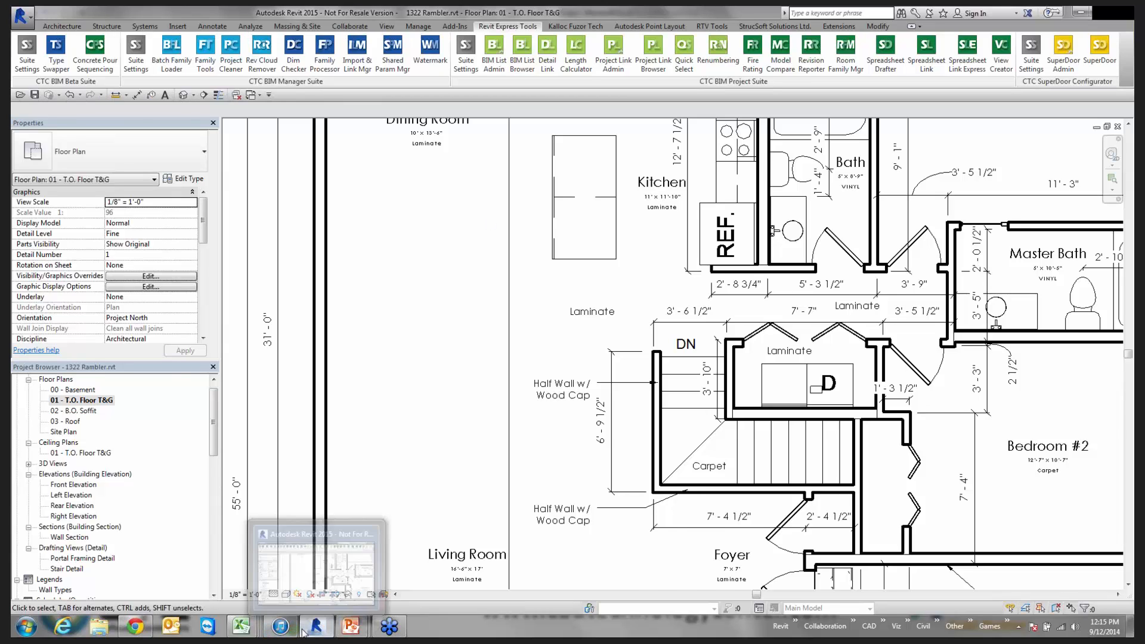
Step: Switch to Excel, widen column C slightly and change the C3 formula to =((SUM(Walls!D4:D86))/16)*1.25
click(241, 626)
mouse_move(185, 107)
mouse_down()
mouse_move(208, 109)
mouse_move(189, 113)
mouse_up()
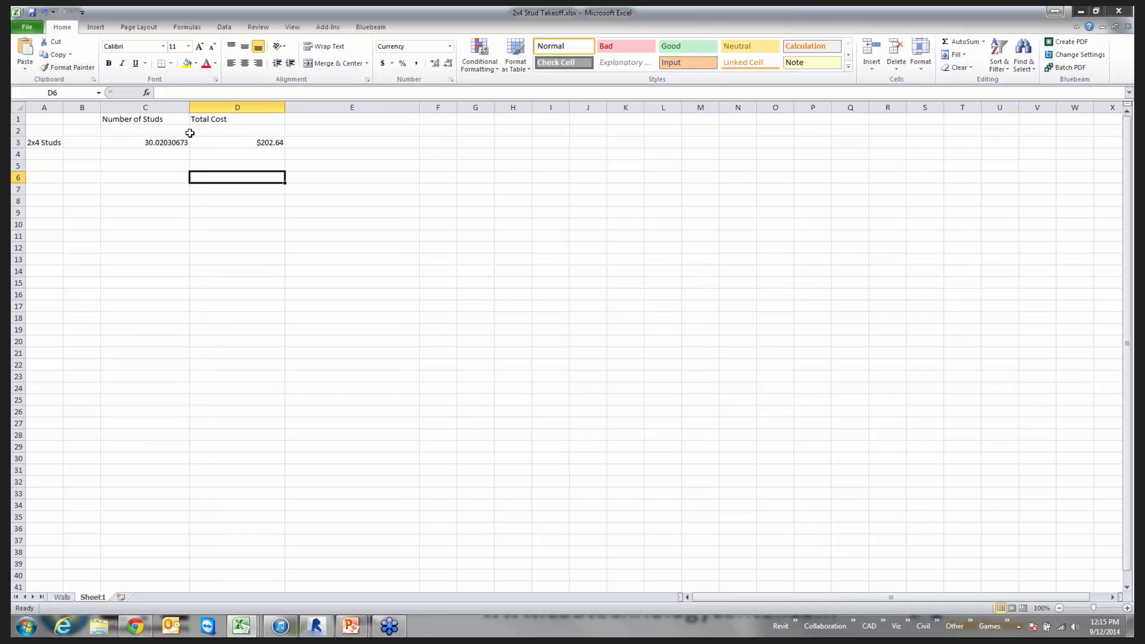
click(162, 142)
click(262, 93)
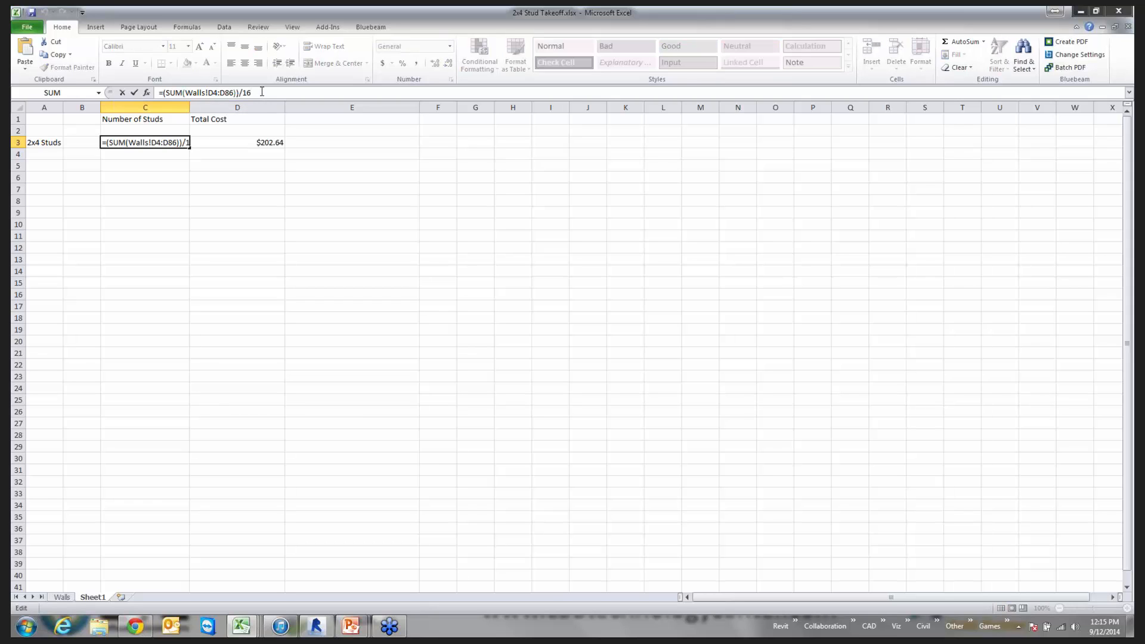
text())
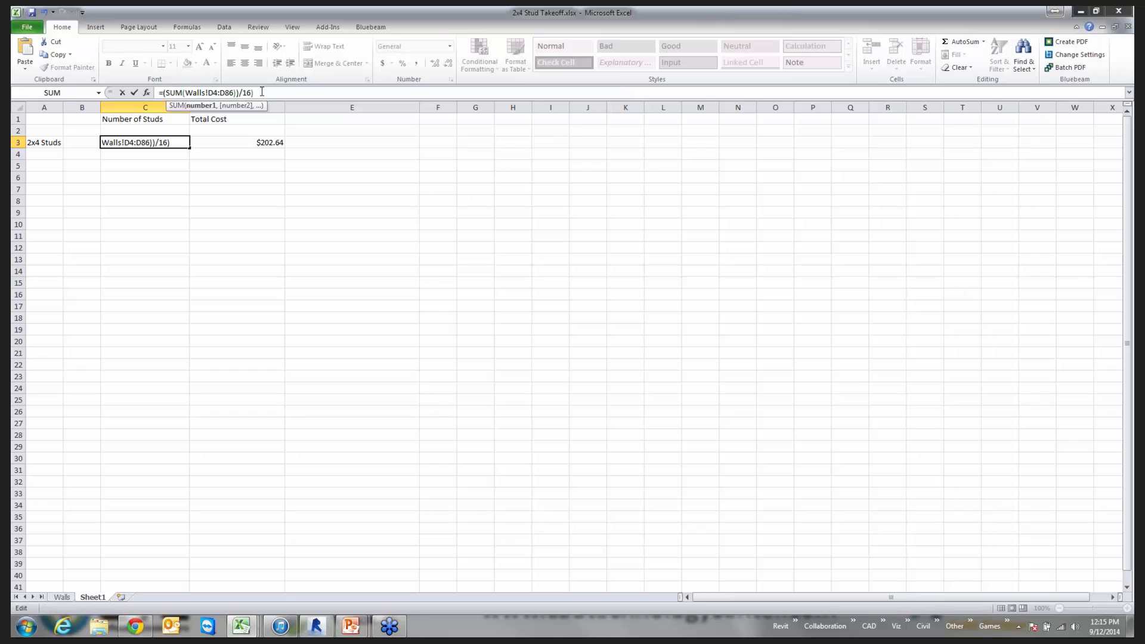
key(Left)
key(Left)
key(Left)
key(Left)
key(Left)
key(Left)
key(Left)
key(Left)
key(Left)
key(Left)
key(Left)
key(Left)
key(Left)
key(Left)
key(Left)
key(Left)
key(Left)
key(Left)
key(Left)
key(Left)
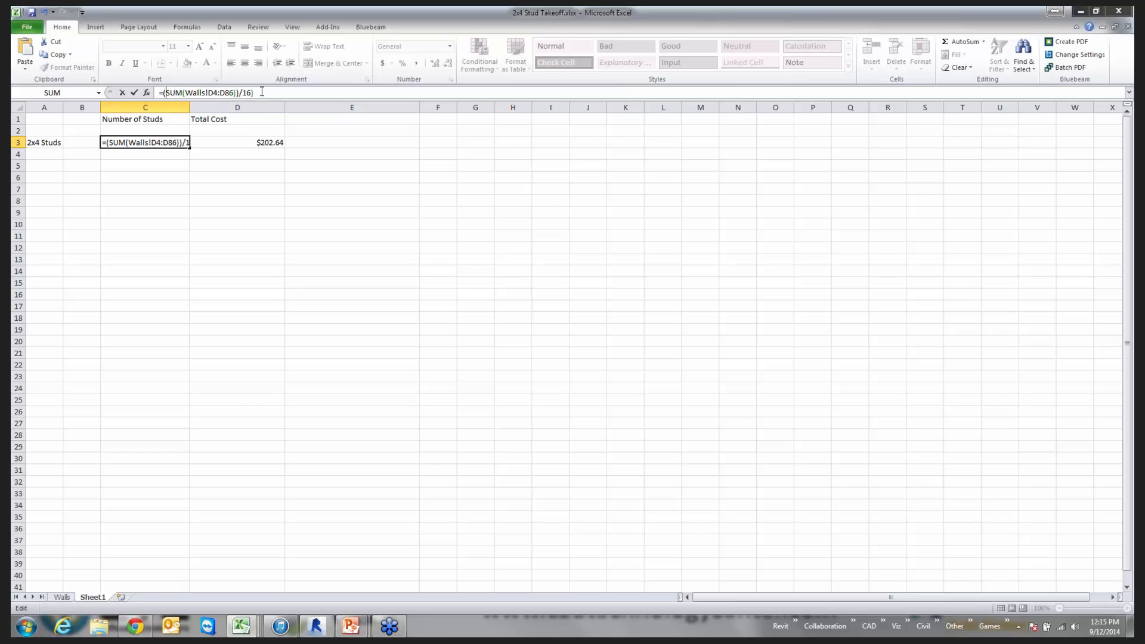
text(()
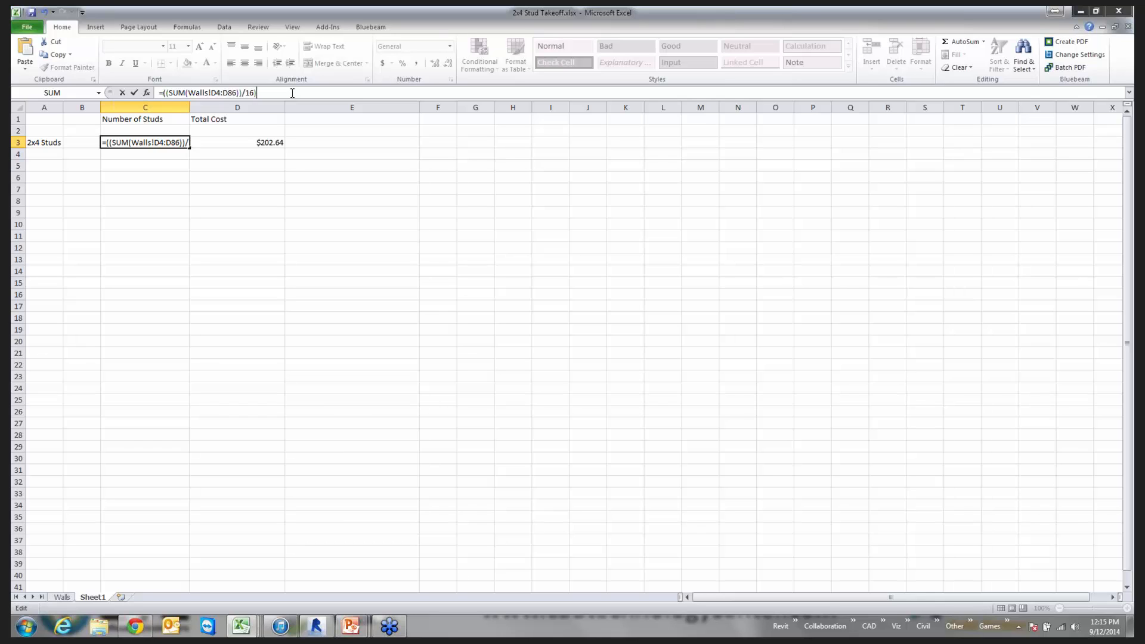
key(End)
text(*1.25)
key(Return)
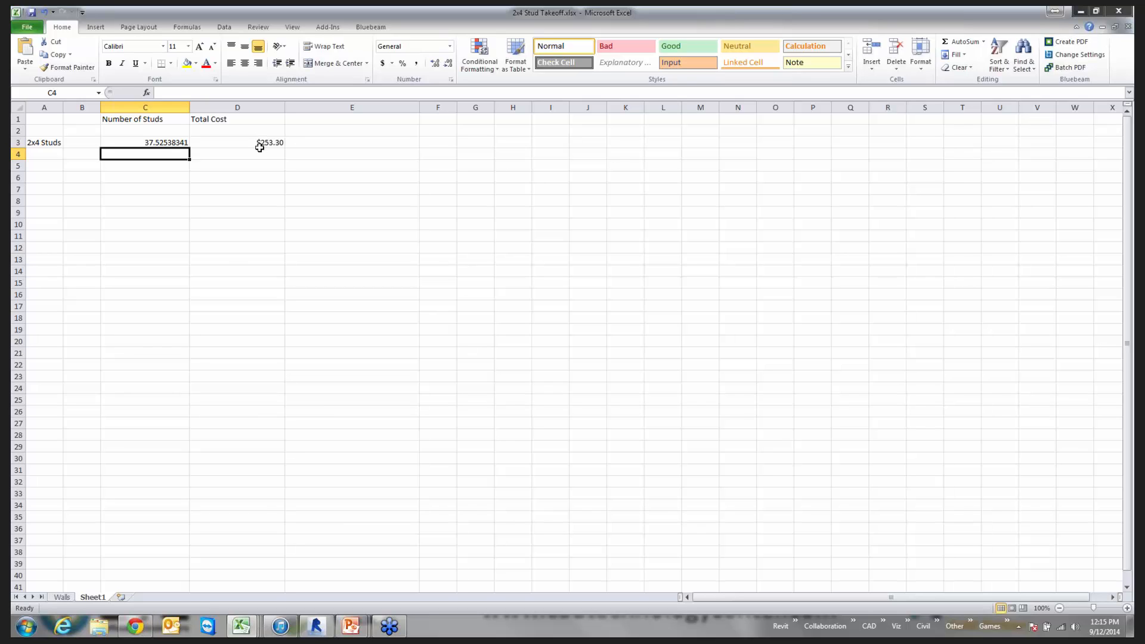
Step: Set the multiplier at the end of the C3 stud quantity formula to 1.35
click(139, 142)
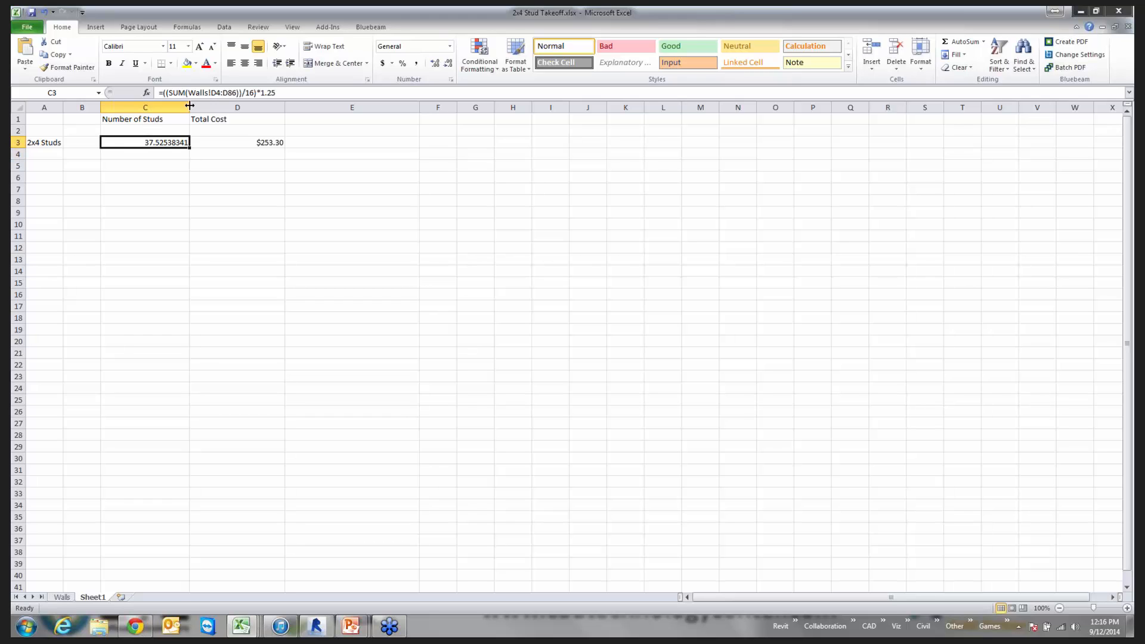
click(283, 92)
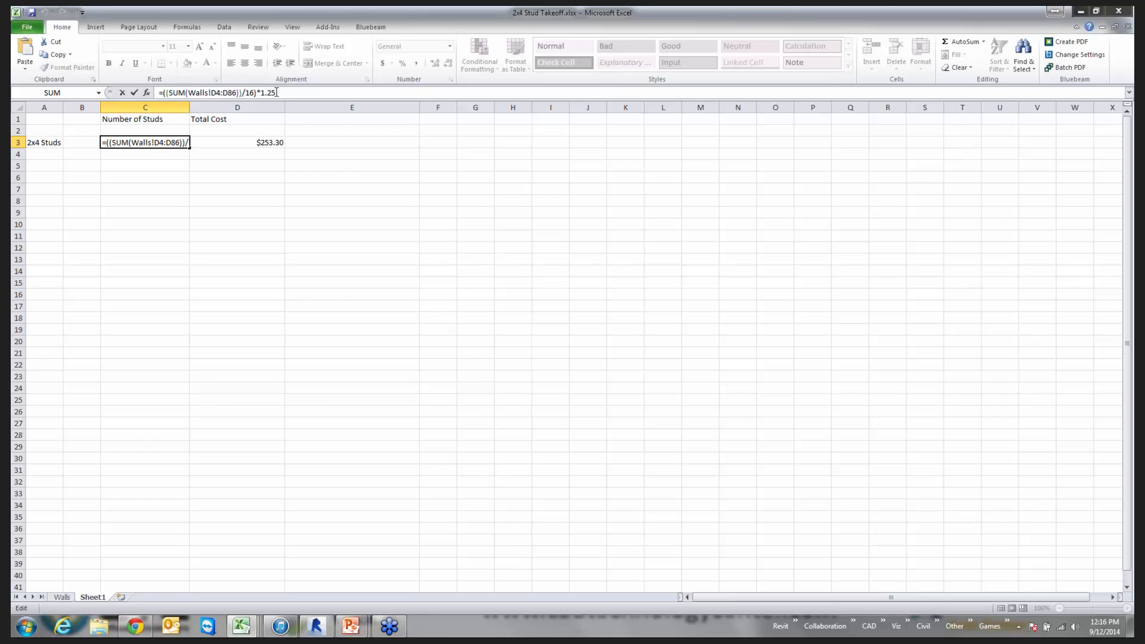
key(BackSpace)
key(BackSpace)
text(35)
key(Return)
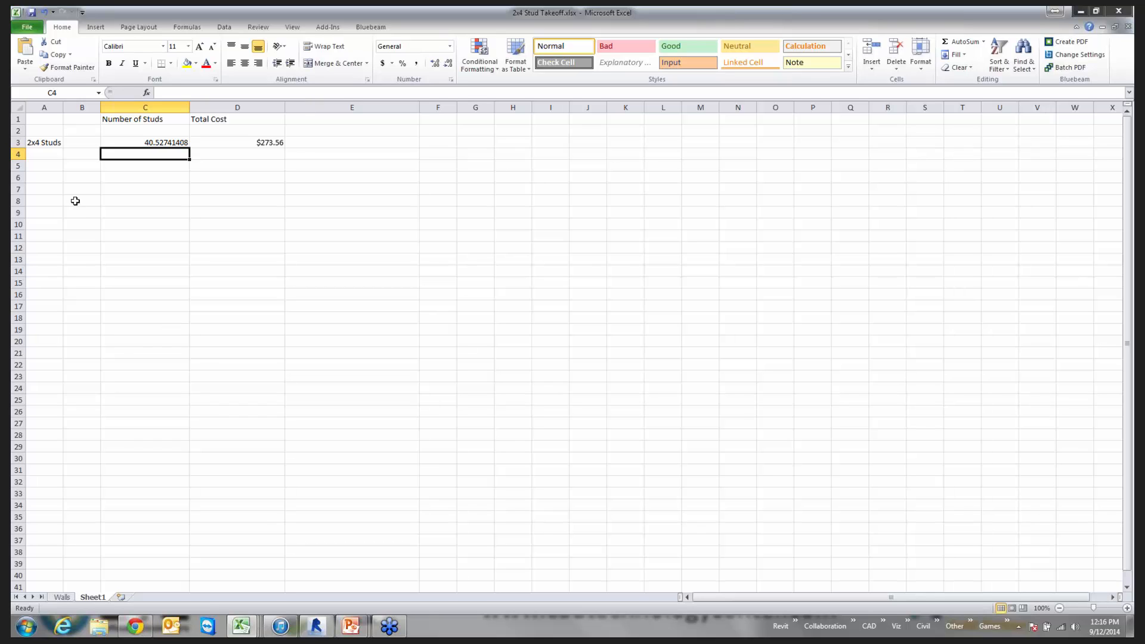
Step: Enter the material labels 2x6 Studs in A4, 1/2" Gyp in A5 and 5/8" Gyp in A6
click(37, 166)
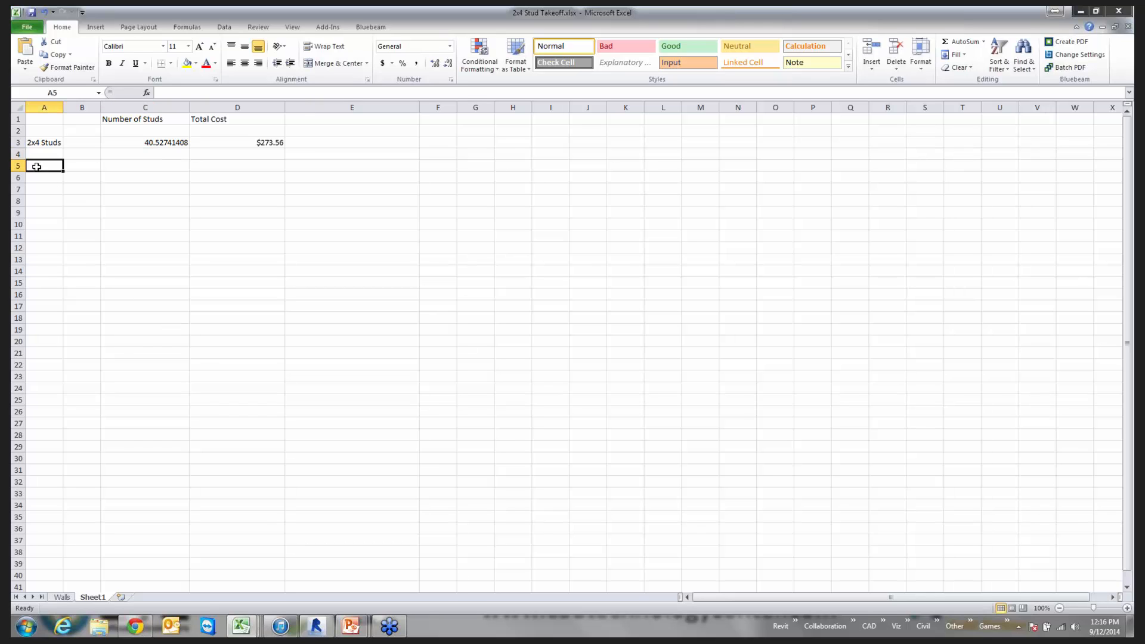
key(Up)
text(2x6)
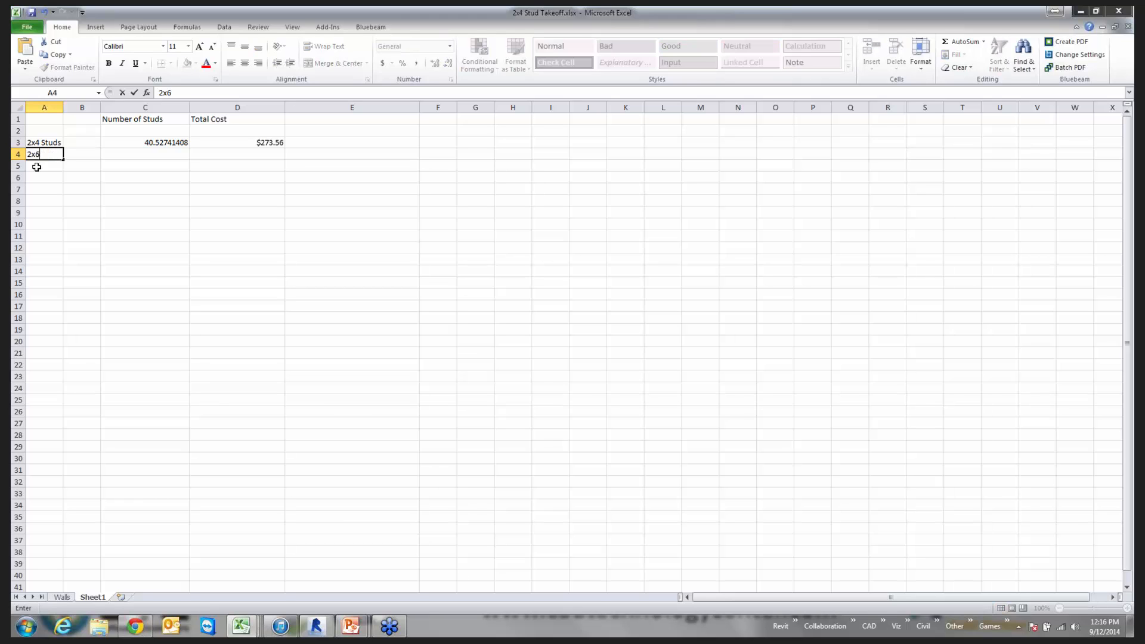
text( Studs)
key(Return)
text(1/2")
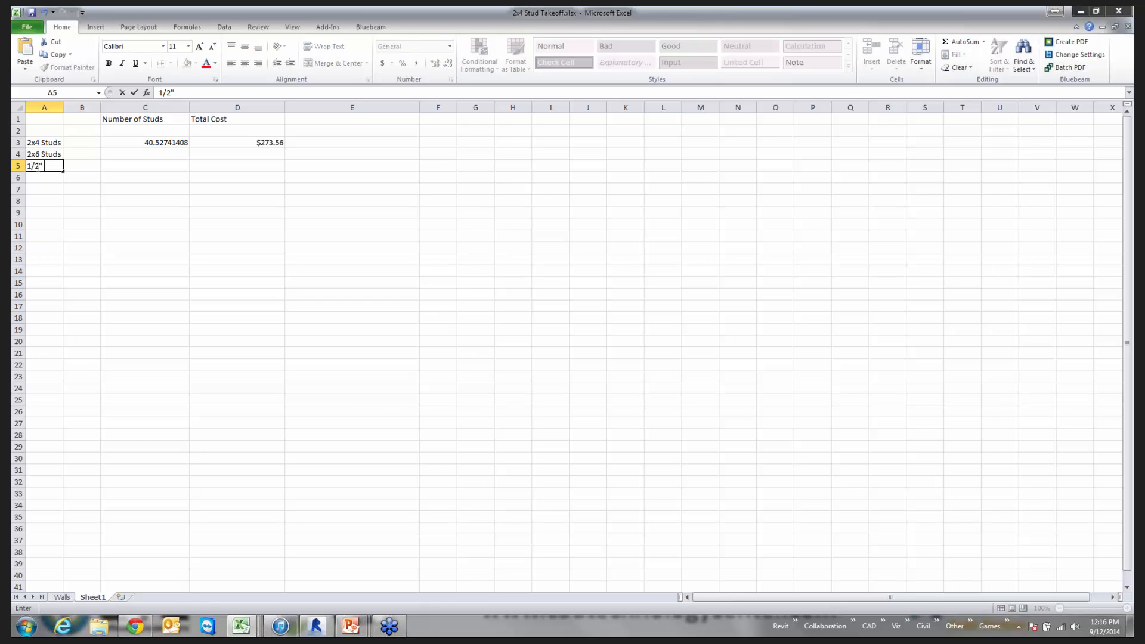
text( Gyp)
key(Return)
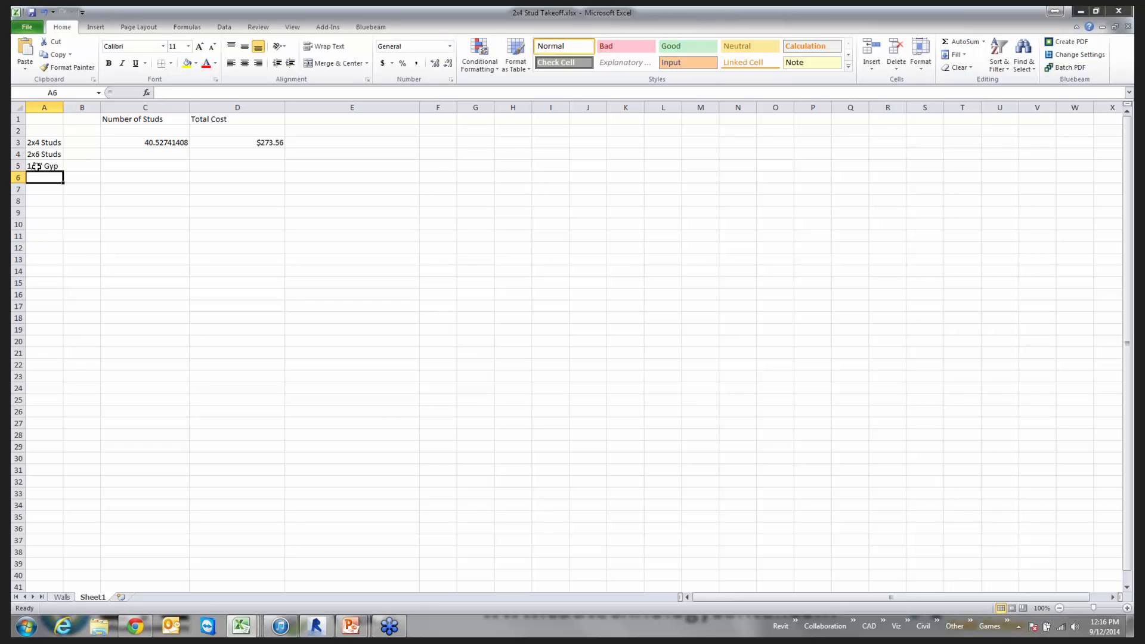
text(5/8")
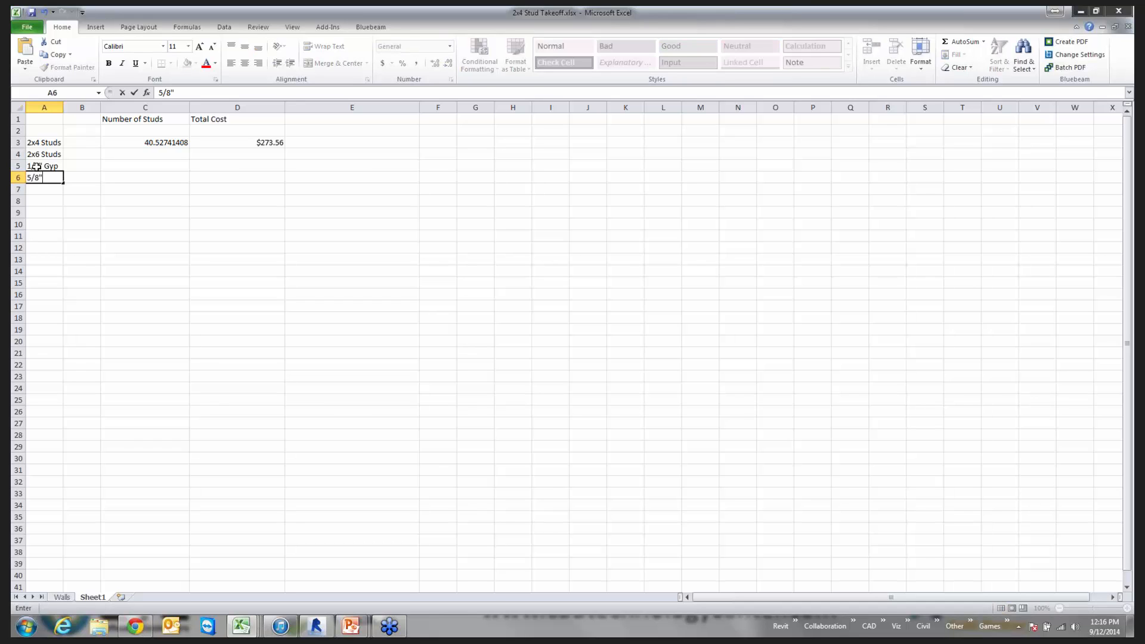
text( Gyp)
key(Tab)
key(Tab)
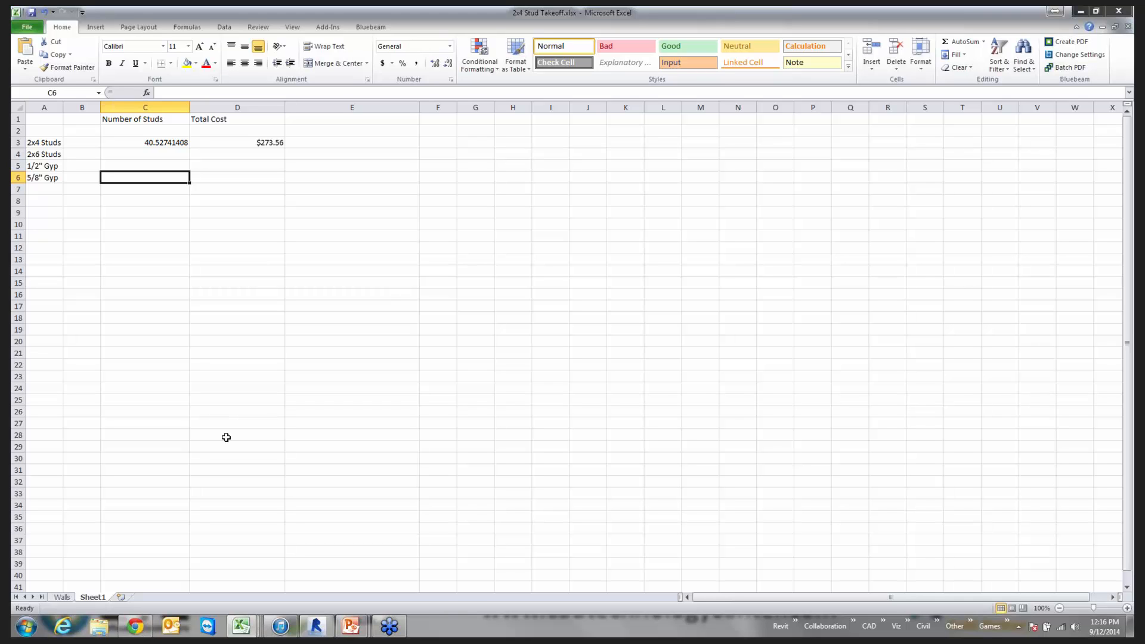
Step: Switch to Revit, open Spreadsheet Link and add the Walls category to the selected categories
click(316, 626)
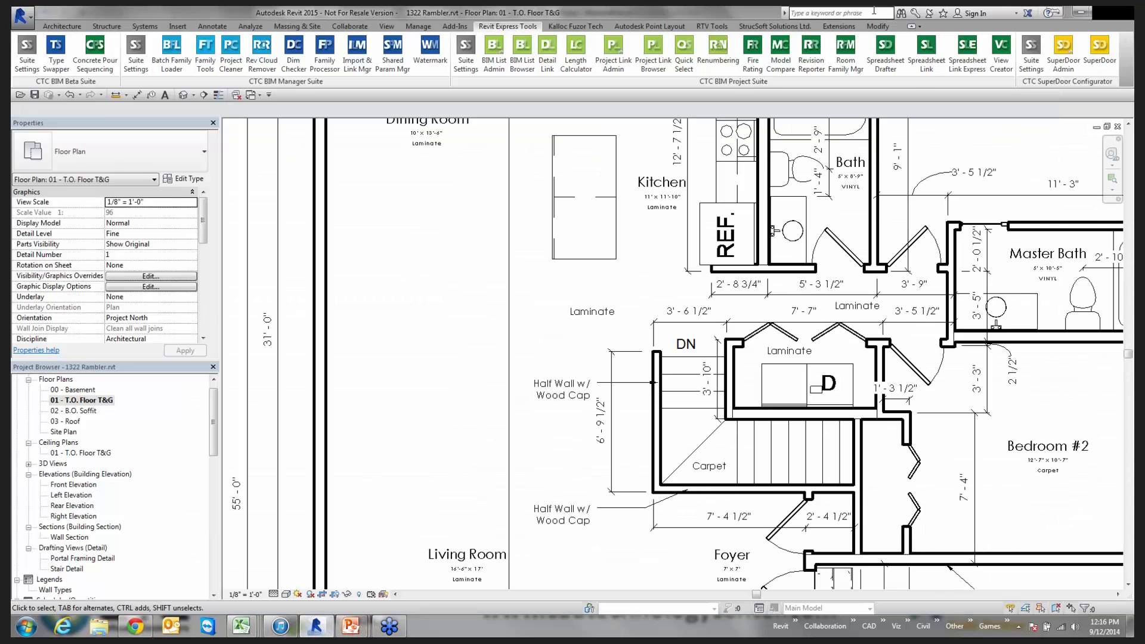
click(923, 67)
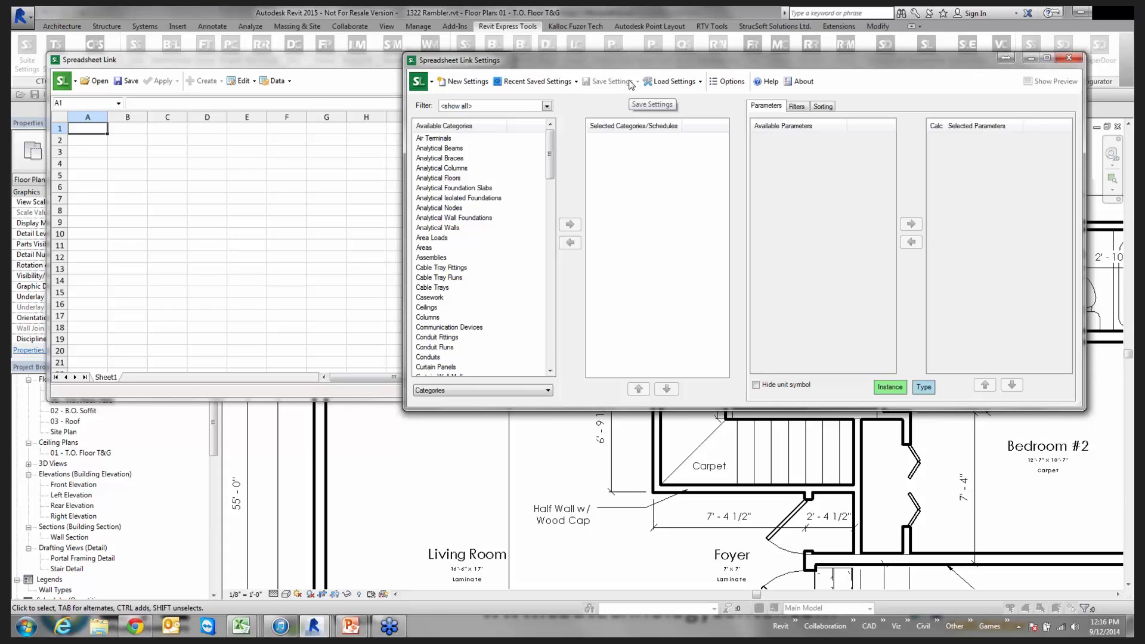
text(wa)
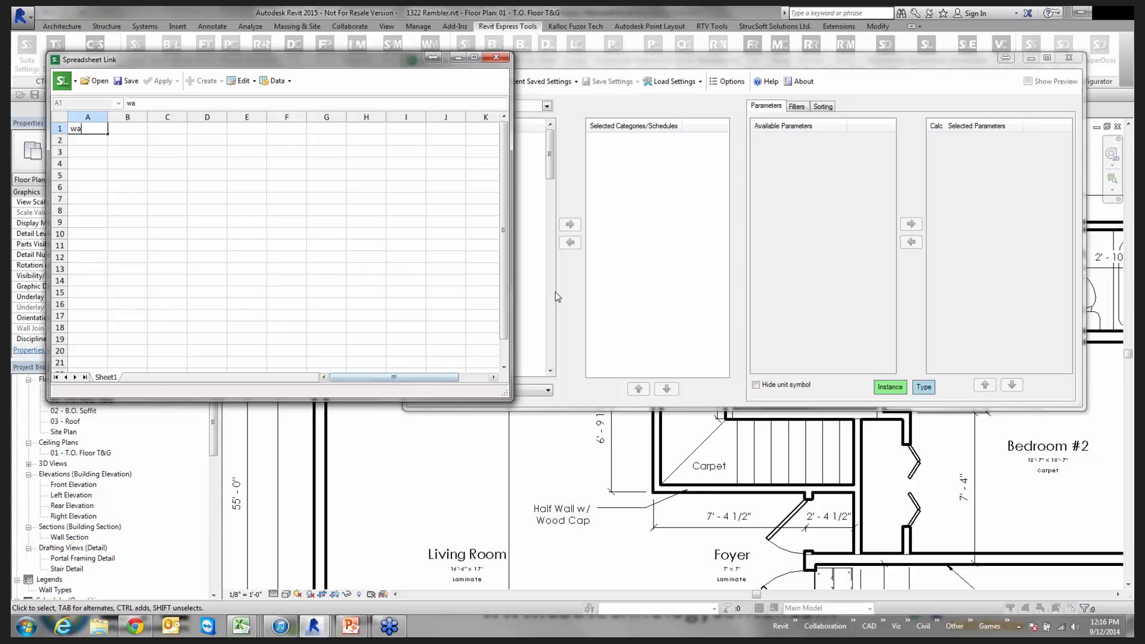
key(Escape)
click(539, 267)
click(487, 288)
key(w)
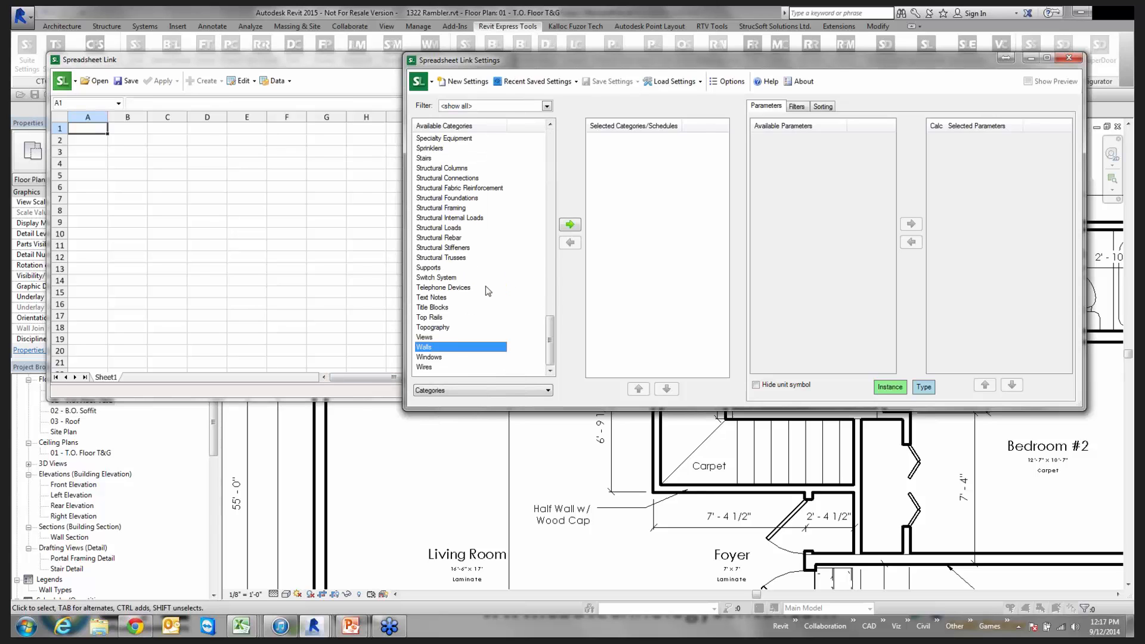
double_click(450, 348)
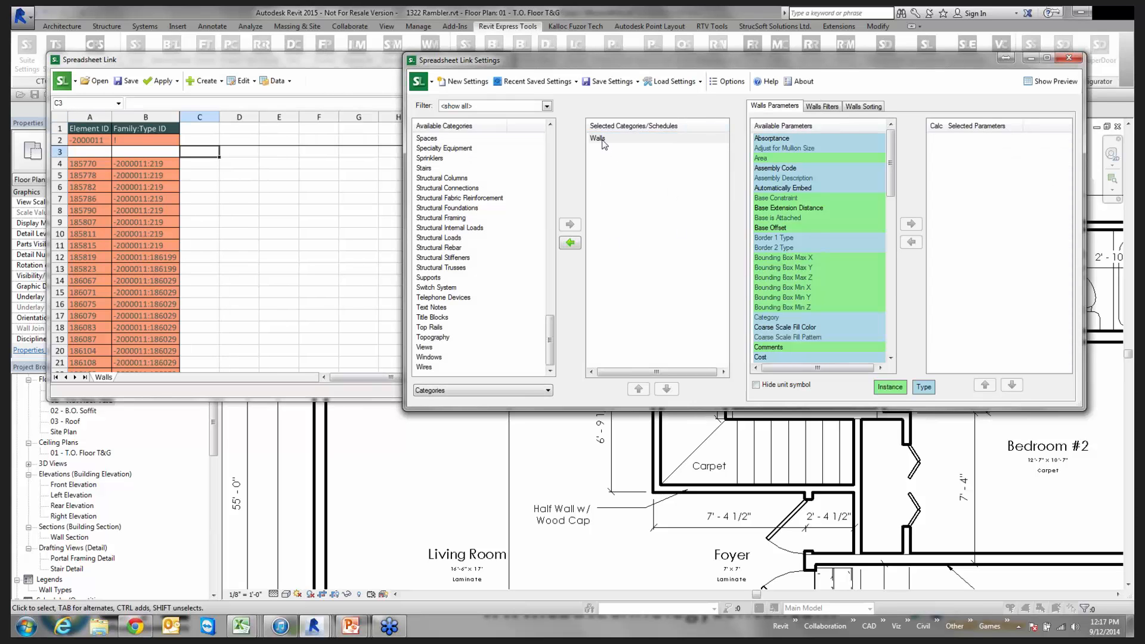
Step: List the project's schedules instead of categories and add Gyp Board 5-8" Takeoff-Walls to the selection
click(605, 144)
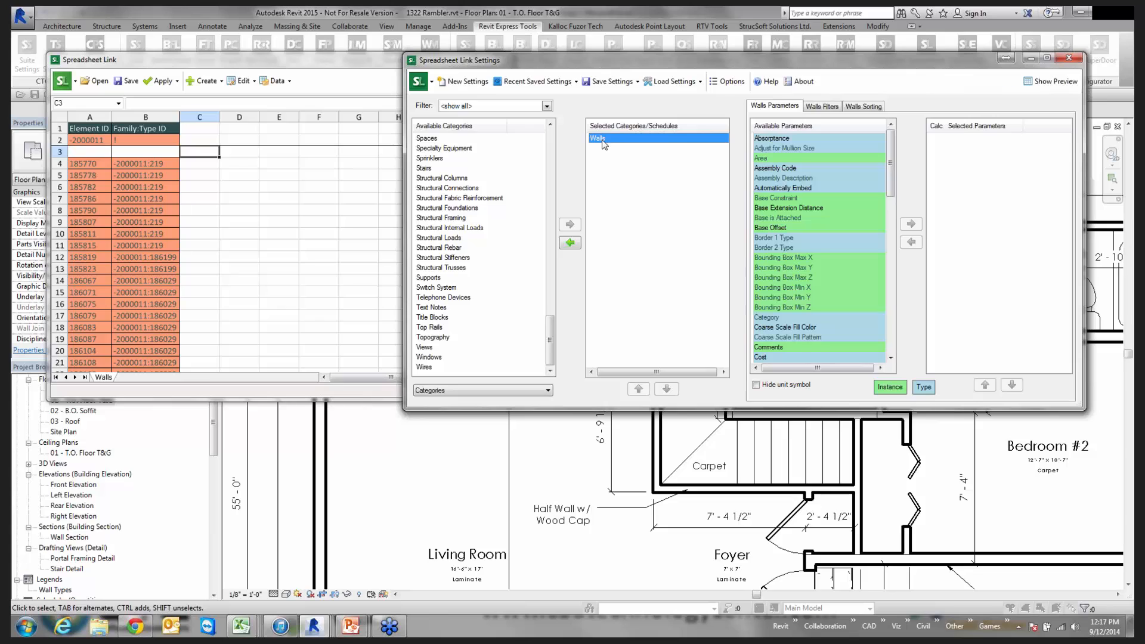
click(444, 391)
click(440, 416)
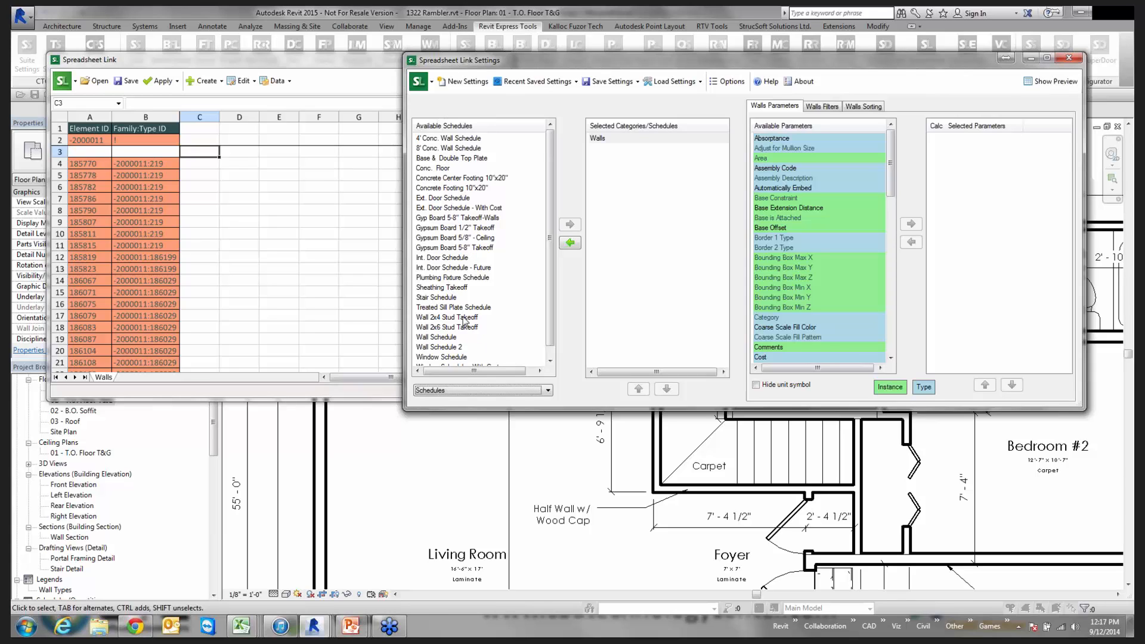
click(458, 218)
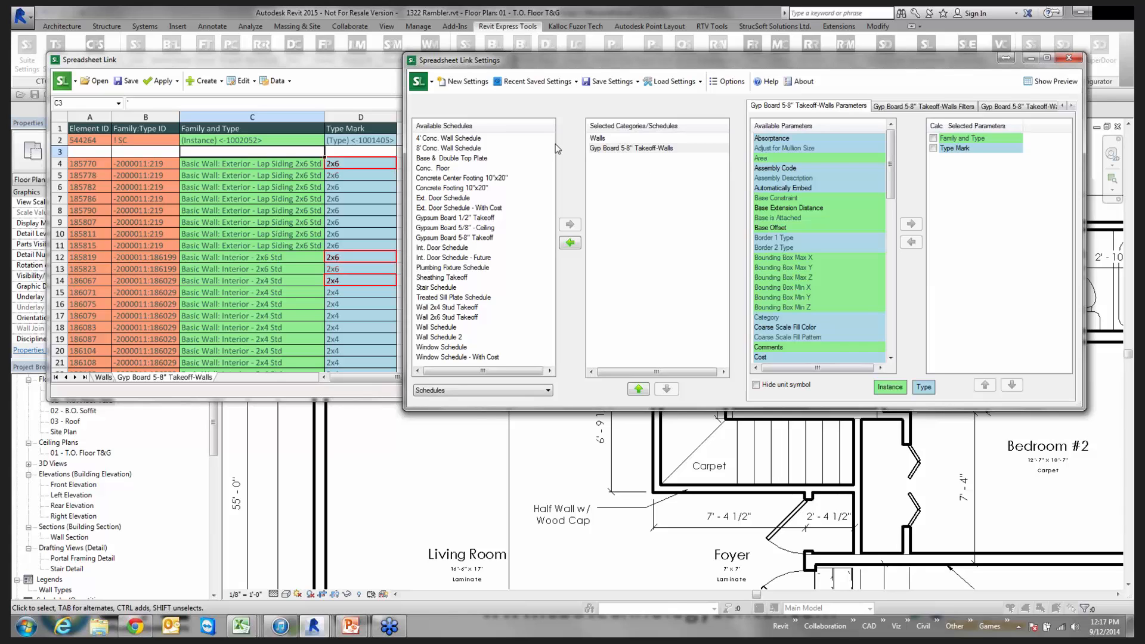
mouse_move(511, 62)
mouse_down()
mouse_move(509, 75)
mouse_move(548, 75)
mouse_move(515, 60)
mouse_up()
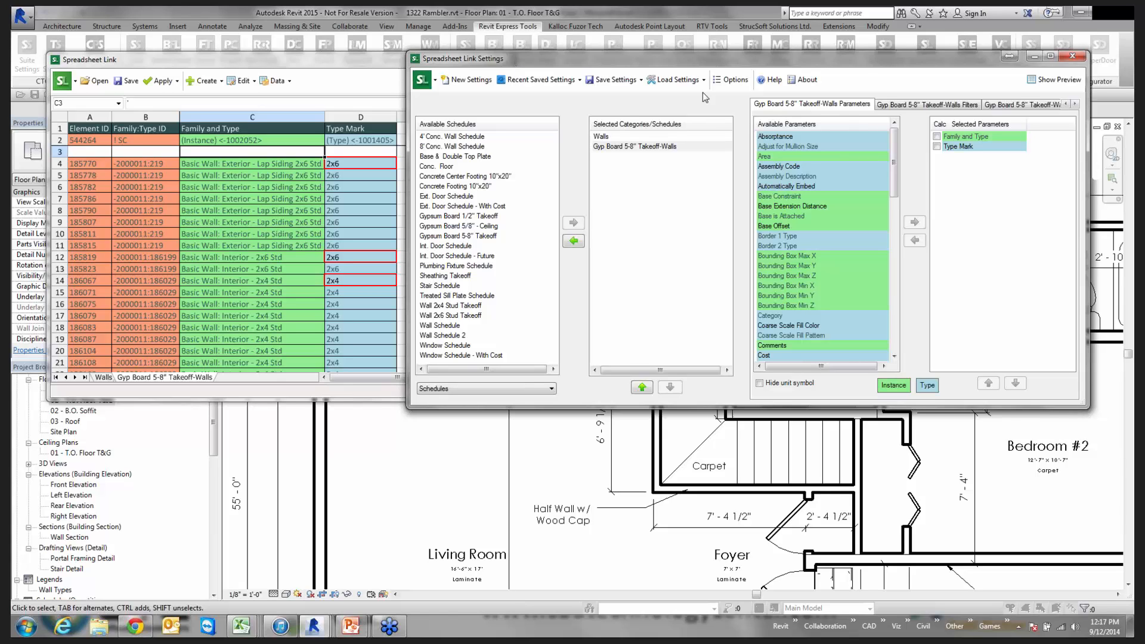
Step: Add the Area parameter to the selected parameters of the Gyp Board 5-8" Takeoff-Walls schedule
click(673, 153)
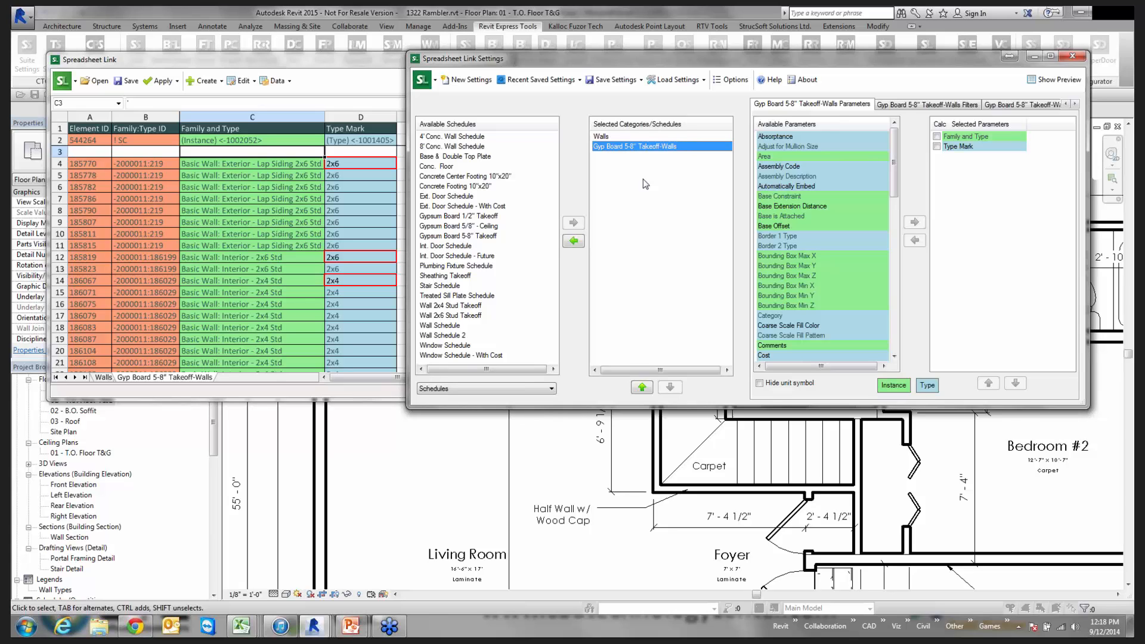
click(945, 107)
click(792, 106)
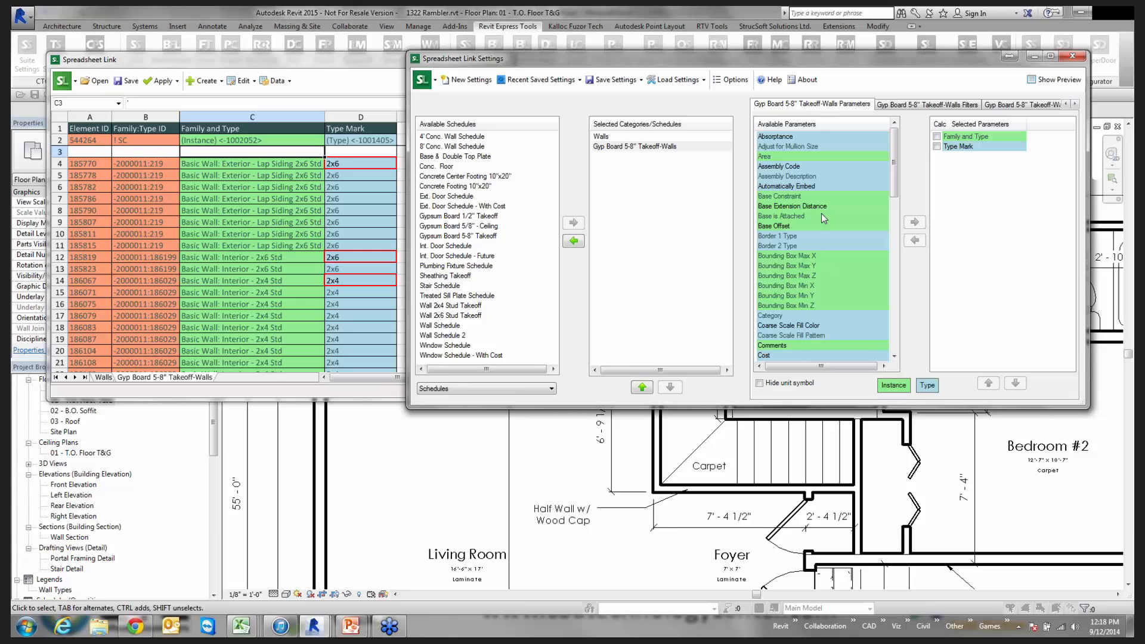
double_click(792, 159)
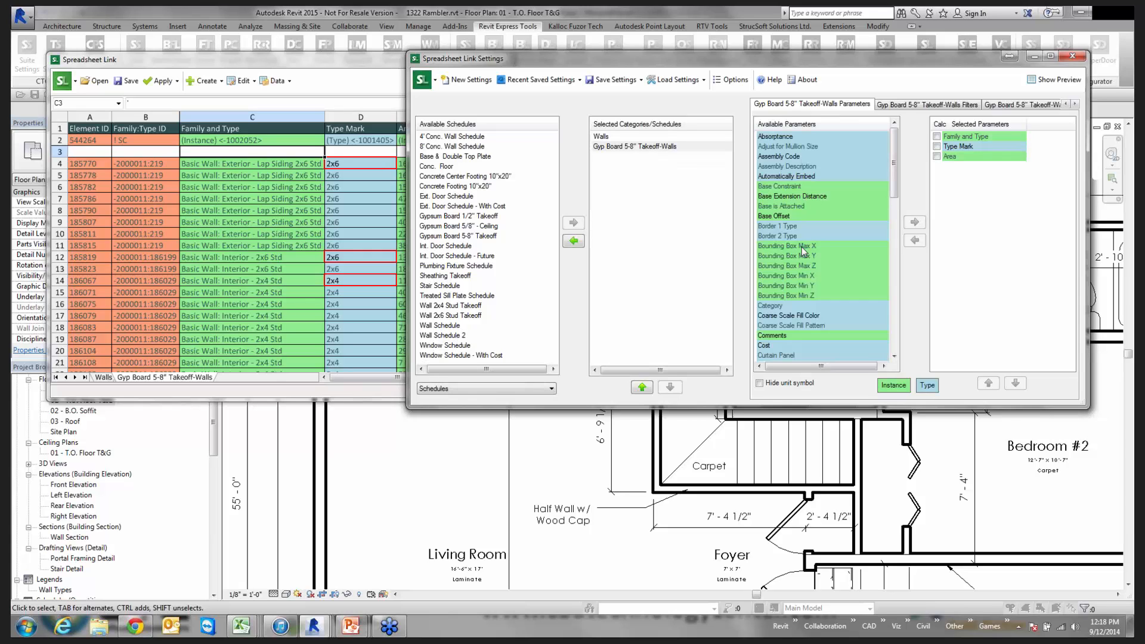
click(795, 255)
scroll(781, 268, down, 7)
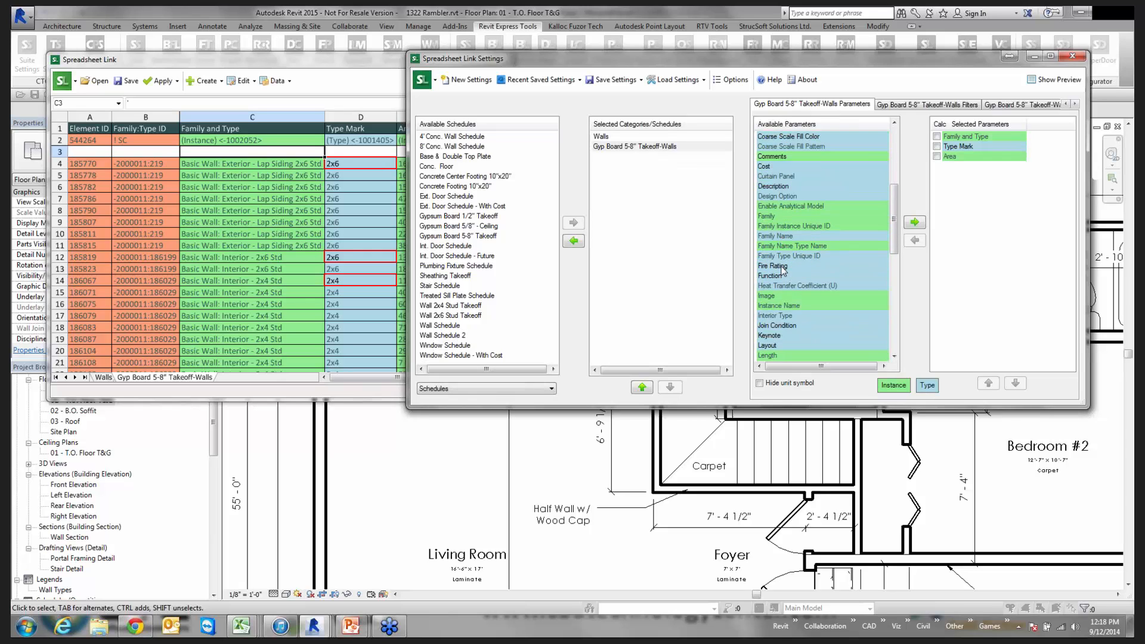
scroll(776, 271, up, 7)
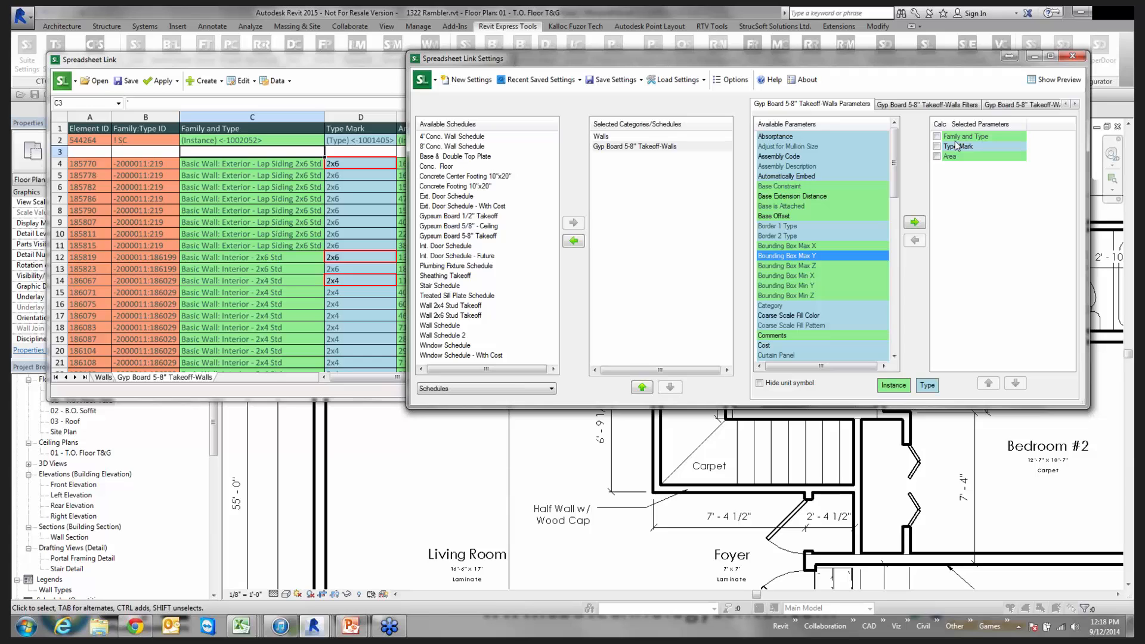
Step: Enable the first parameter filter for the Gyp Board 5-8" Takeoff-Walls schedule and base it on Type Name
click(949, 105)
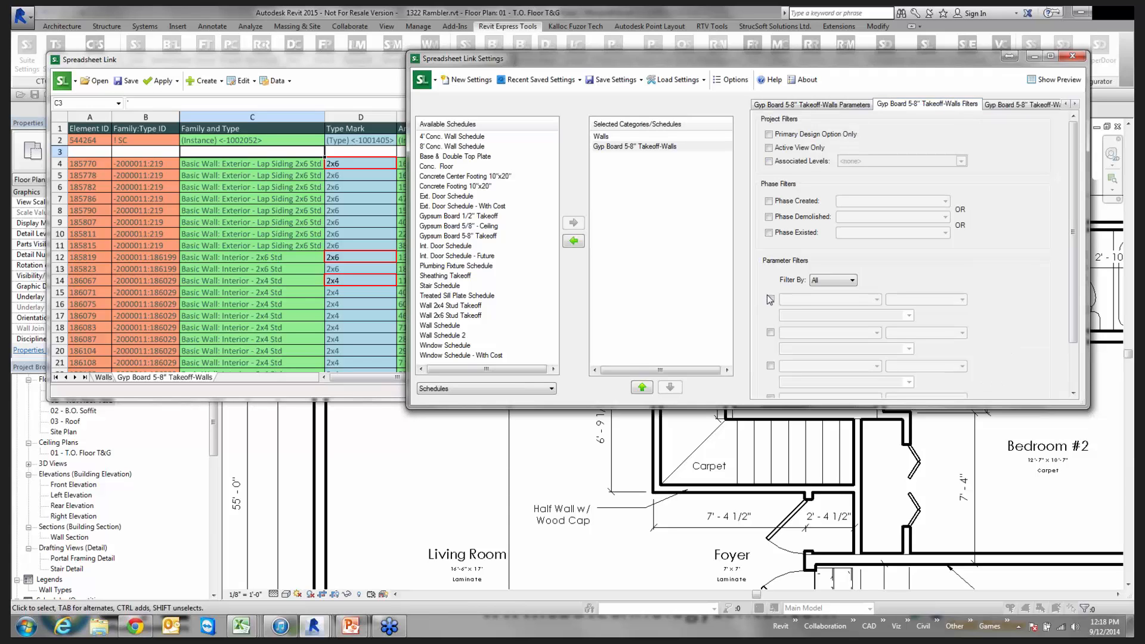
click(770, 299)
click(829, 300)
scroll(836, 425, down, 5)
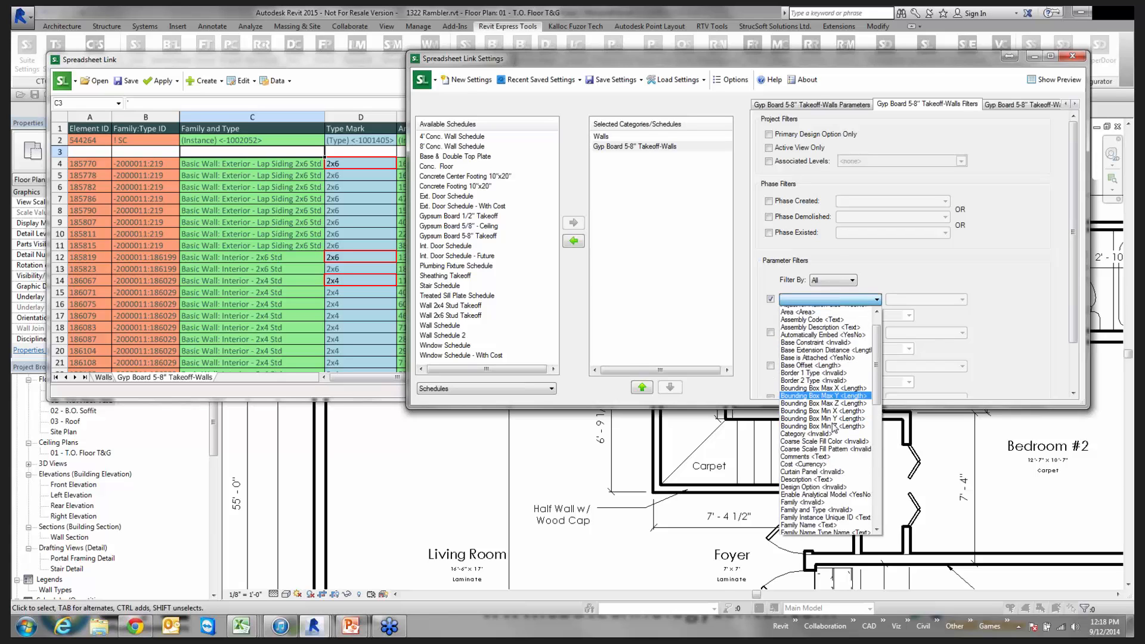
scroll(837, 432, down, 2)
scroll(837, 437, down, 9)
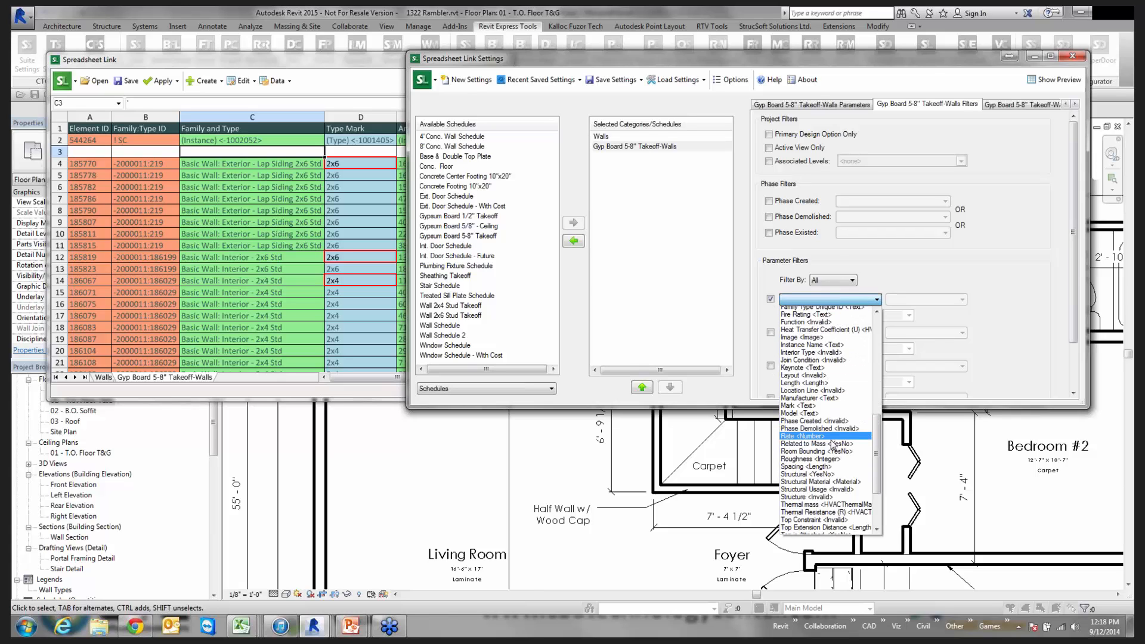
click(829, 486)
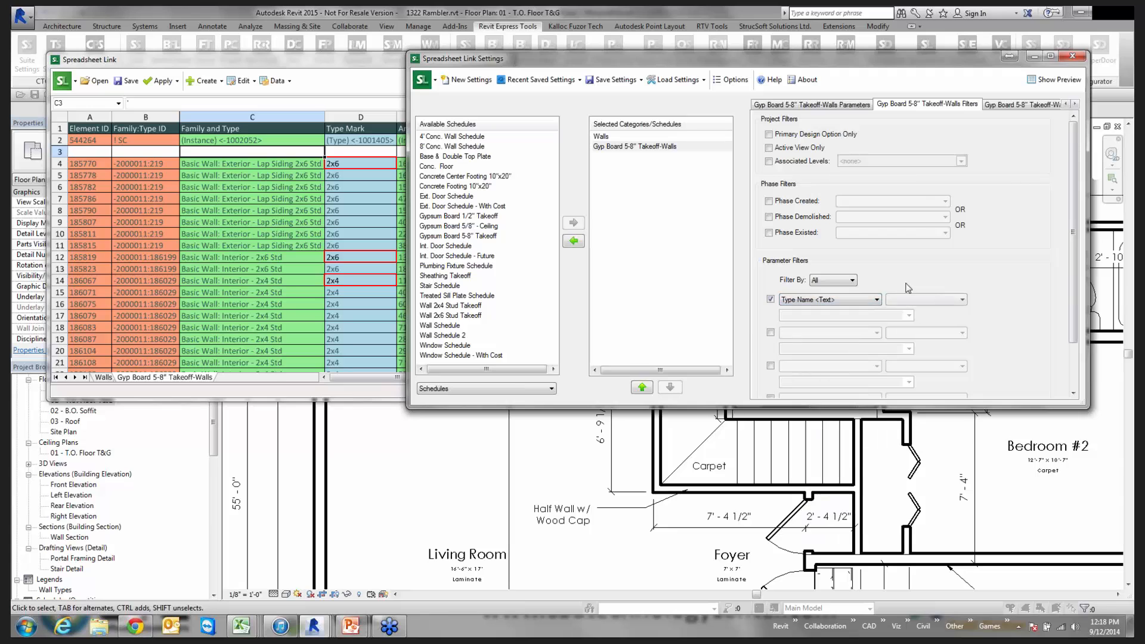
Step: Set the Type Name filter condition to contains Interior and apply it to the preview
click(907, 301)
click(907, 327)
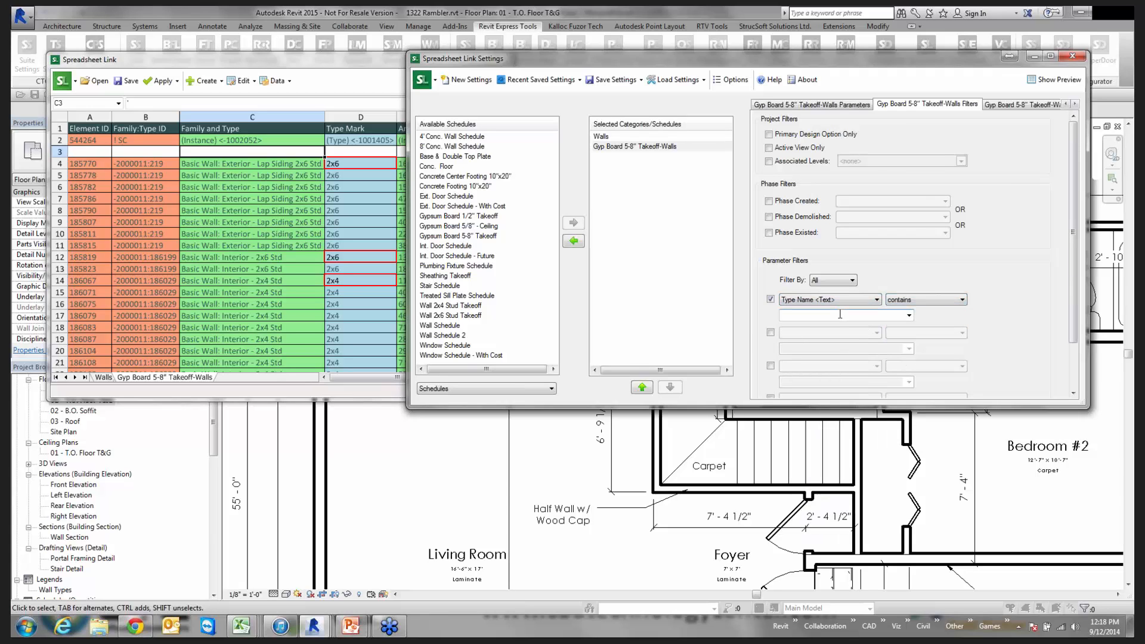
text(Interui)
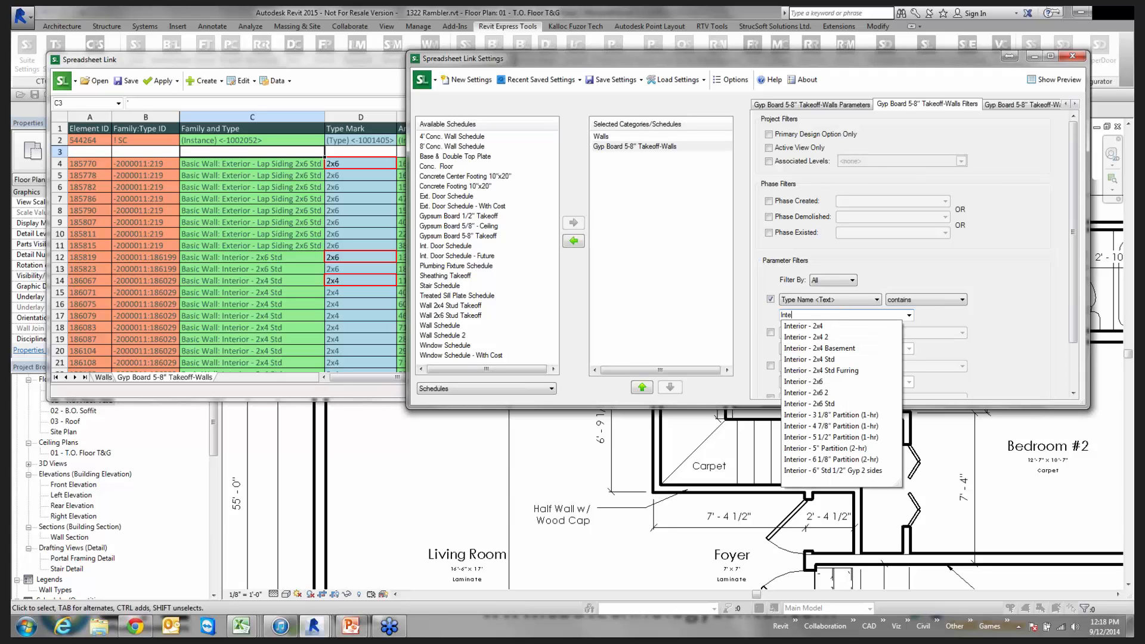
key(BackSpace)
key(BackSpace)
text(ior)
key(Return)
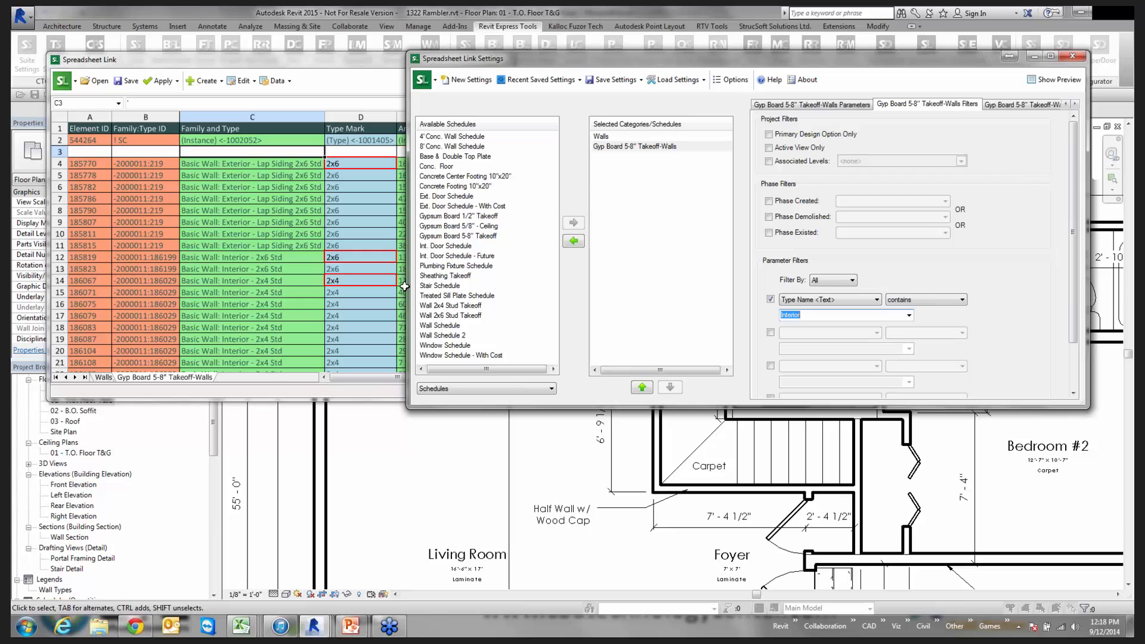
click(826, 106)
click(928, 105)
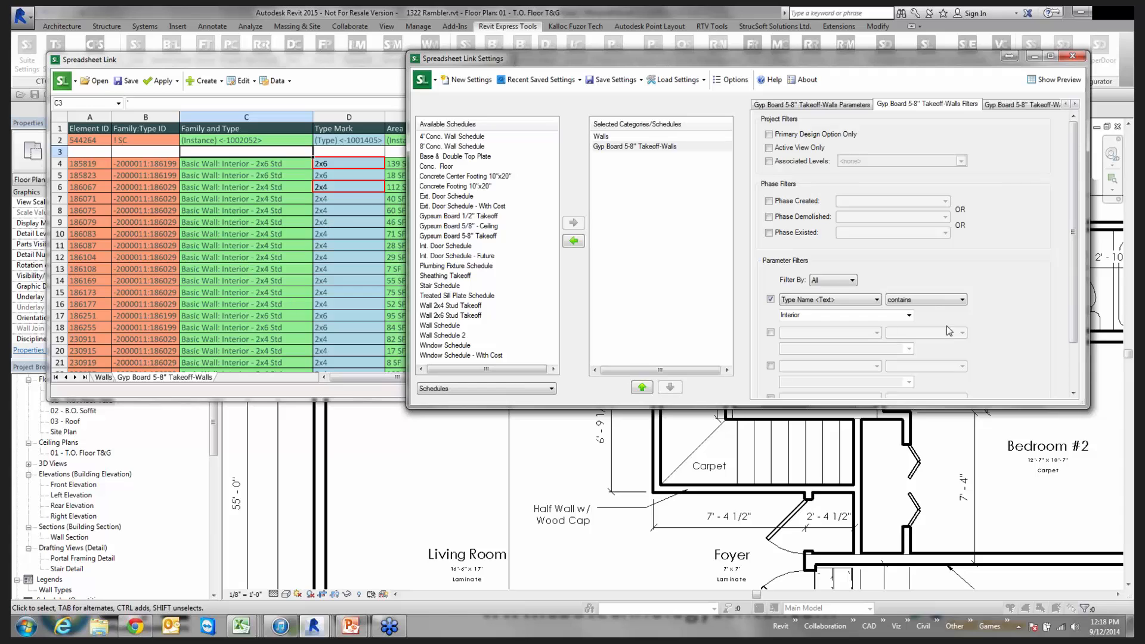
Step: Sort the Gyp Board 5-8" Takeoff-Walls schedule by Type Mark in ascending order
click(1021, 105)
click(881, 127)
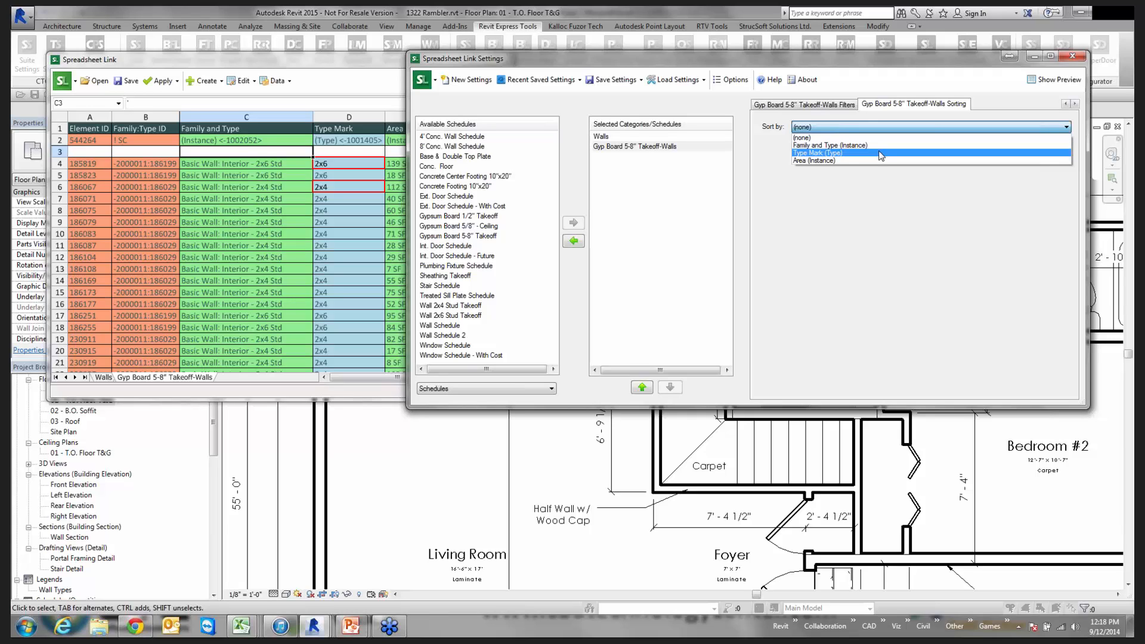
click(881, 154)
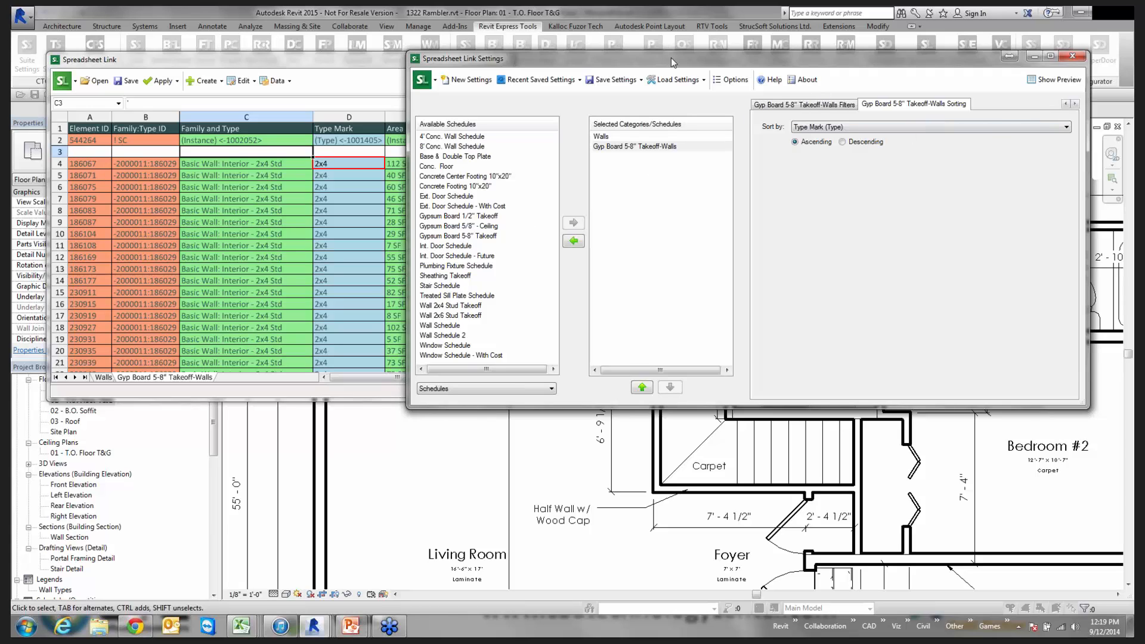
Step: Move the settings window aside to uncover the preview and remove the Walls category from the selection
drag(671, 58, 750, 66)
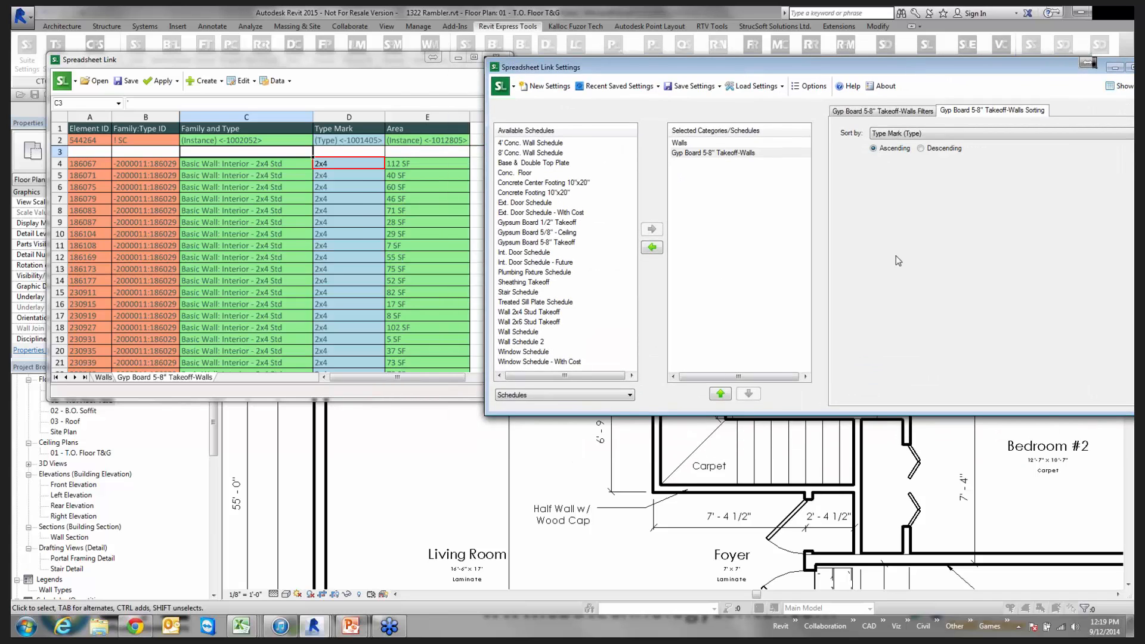
click(680, 143)
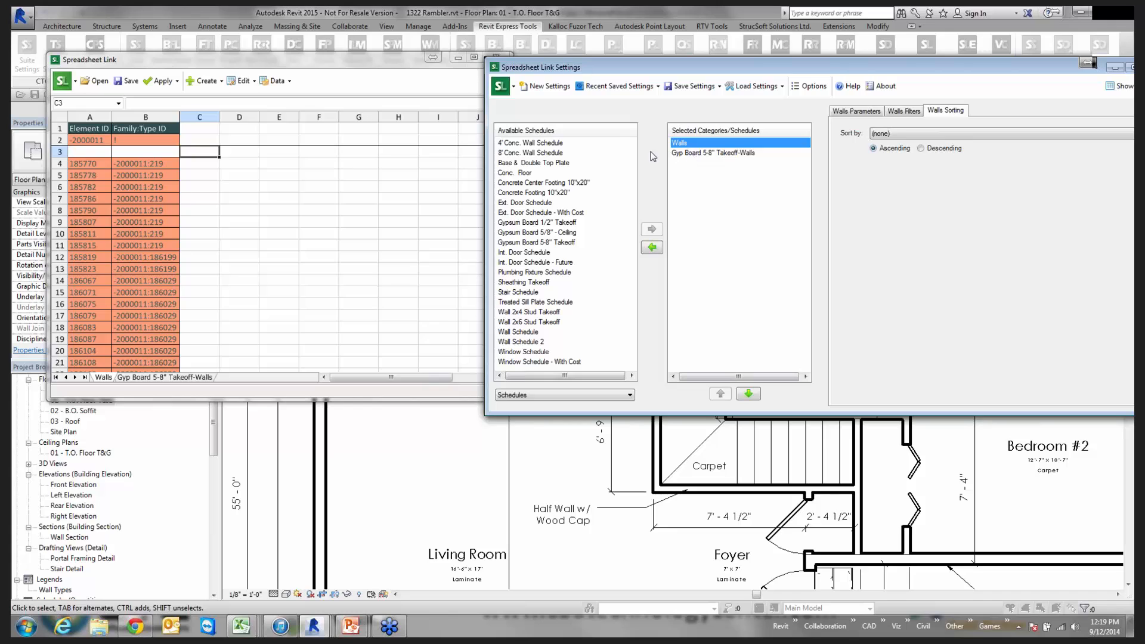
click(649, 248)
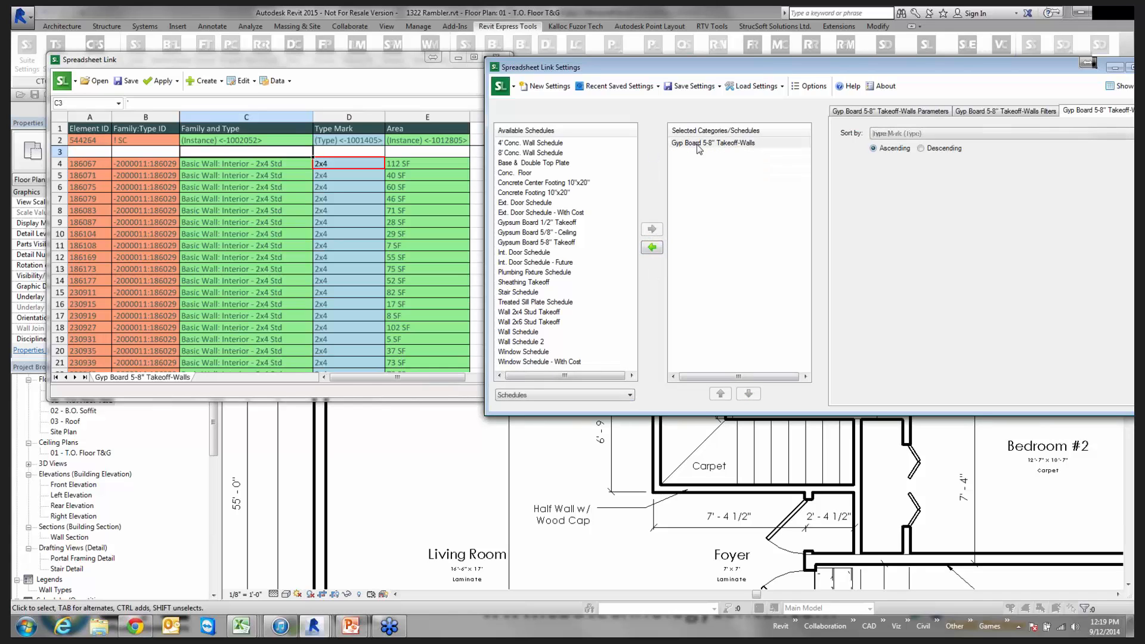
Step: Try to add the Sheathing Takeoff schedule to the selection
click(531, 284)
click(653, 230)
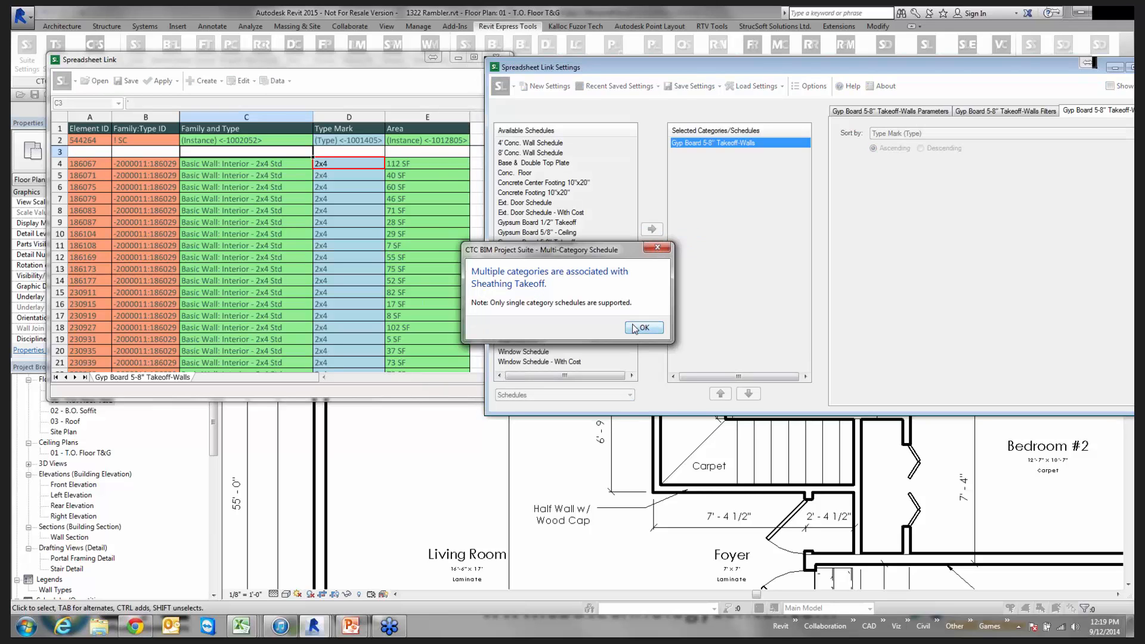
click(635, 329)
click(649, 323)
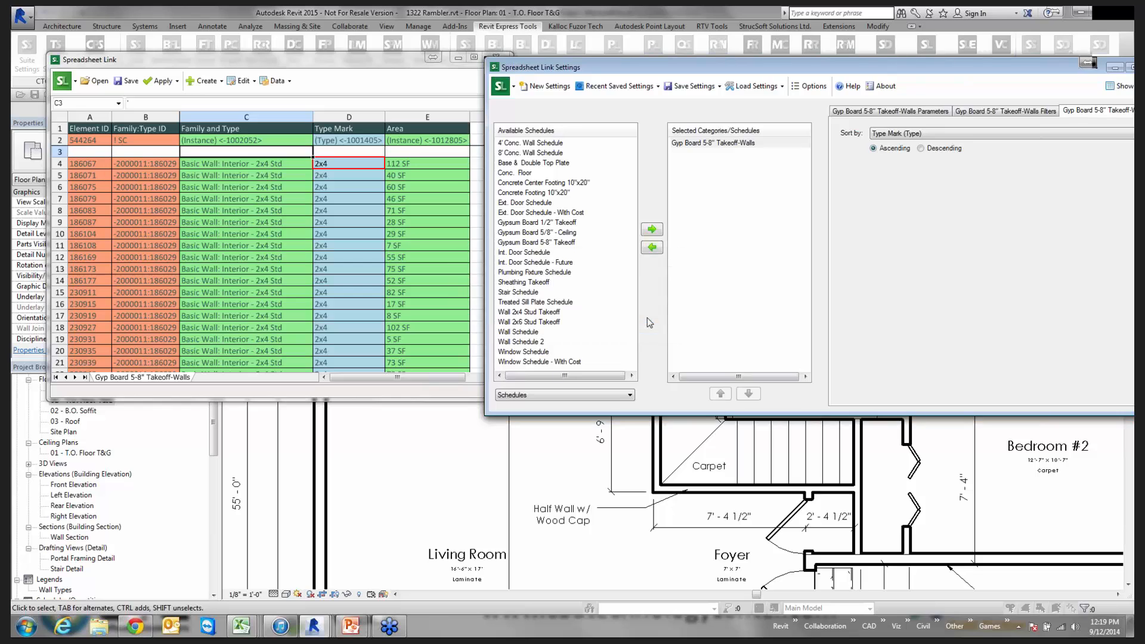
Step: Add the Wall Schedule to the selected schedules
click(522, 284)
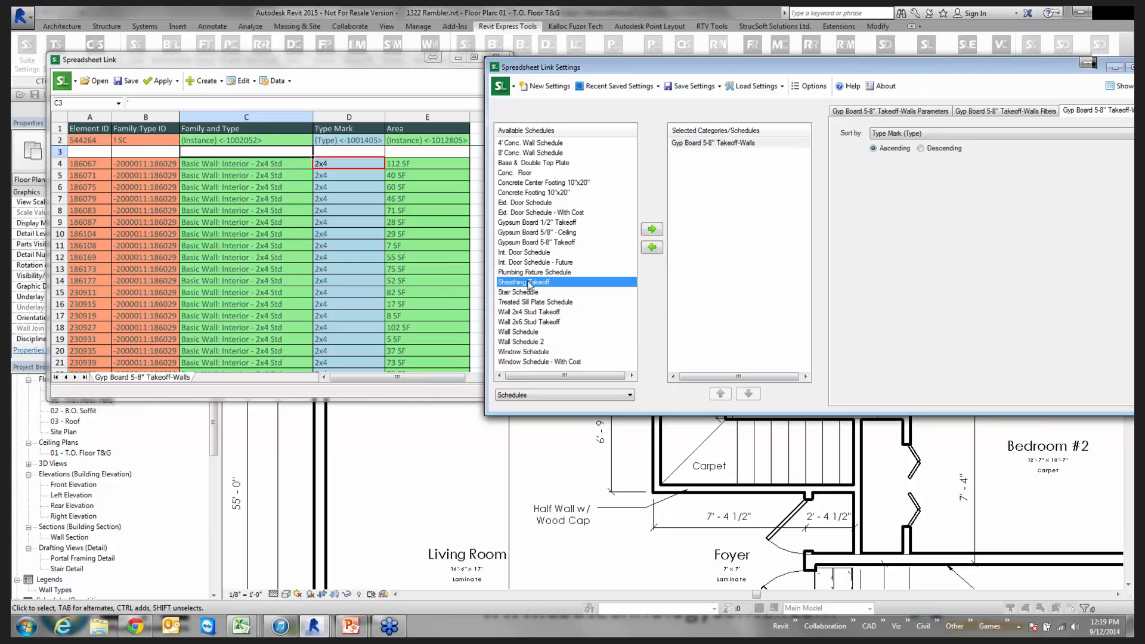
click(519, 332)
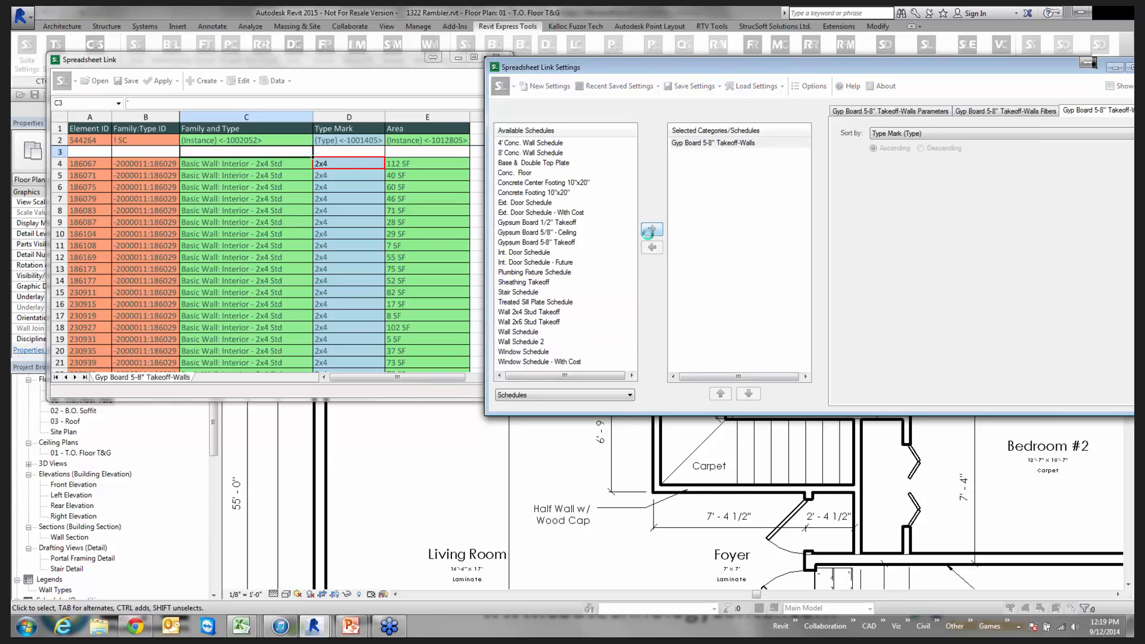
click(652, 229)
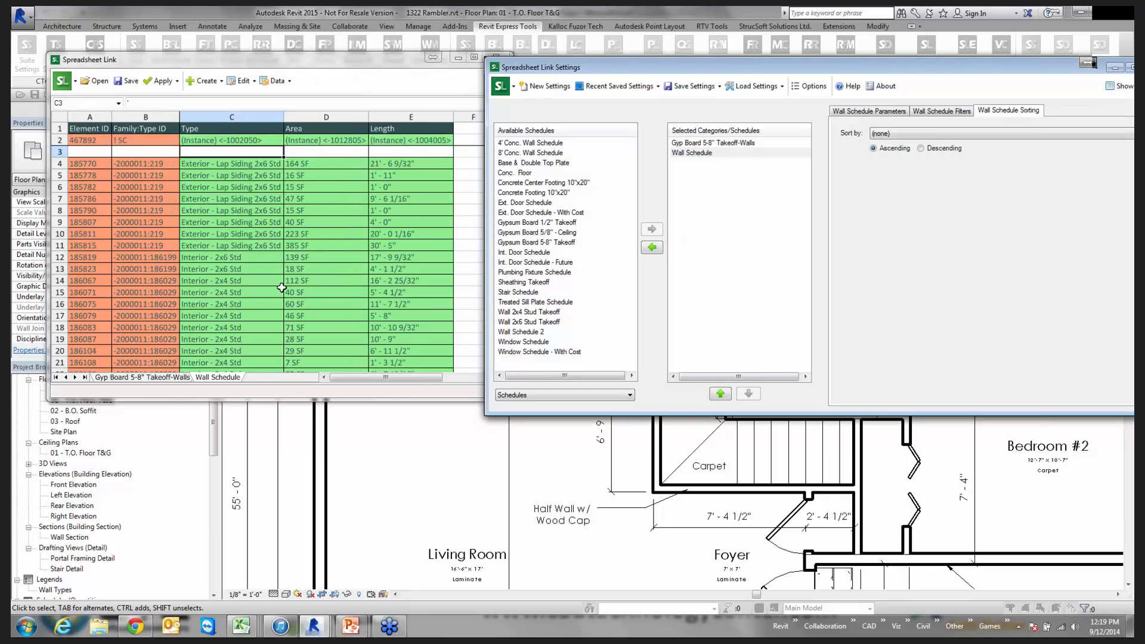
Step: Filter the Wall Schedule to walls whose Type Name does not contain "Concrete" and refresh the preview
click(957, 114)
click(849, 306)
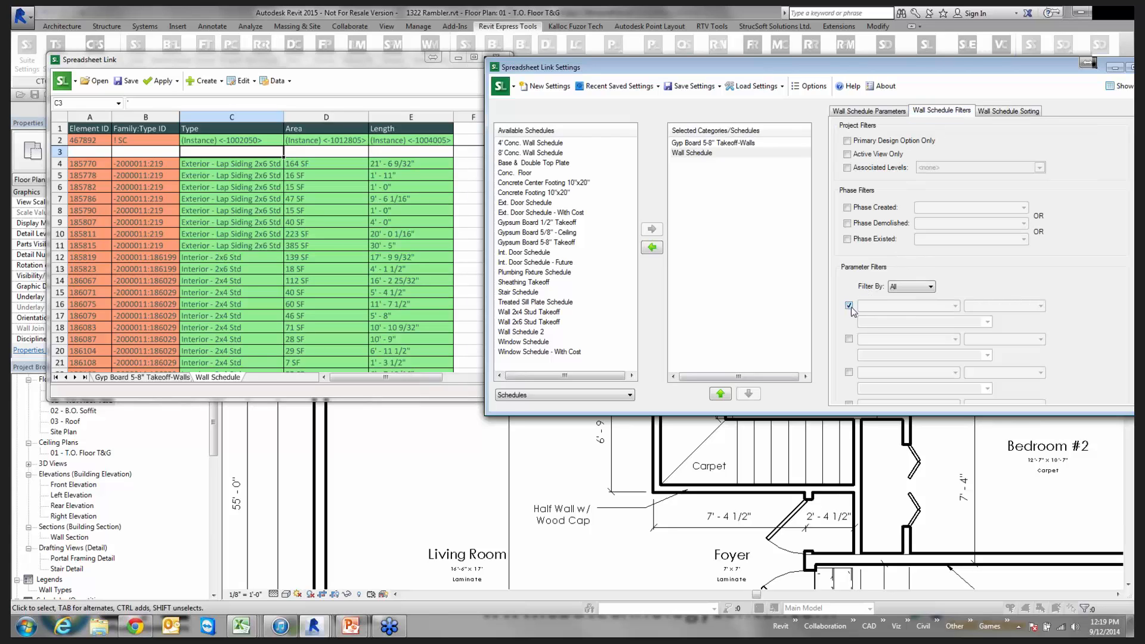
click(891, 307)
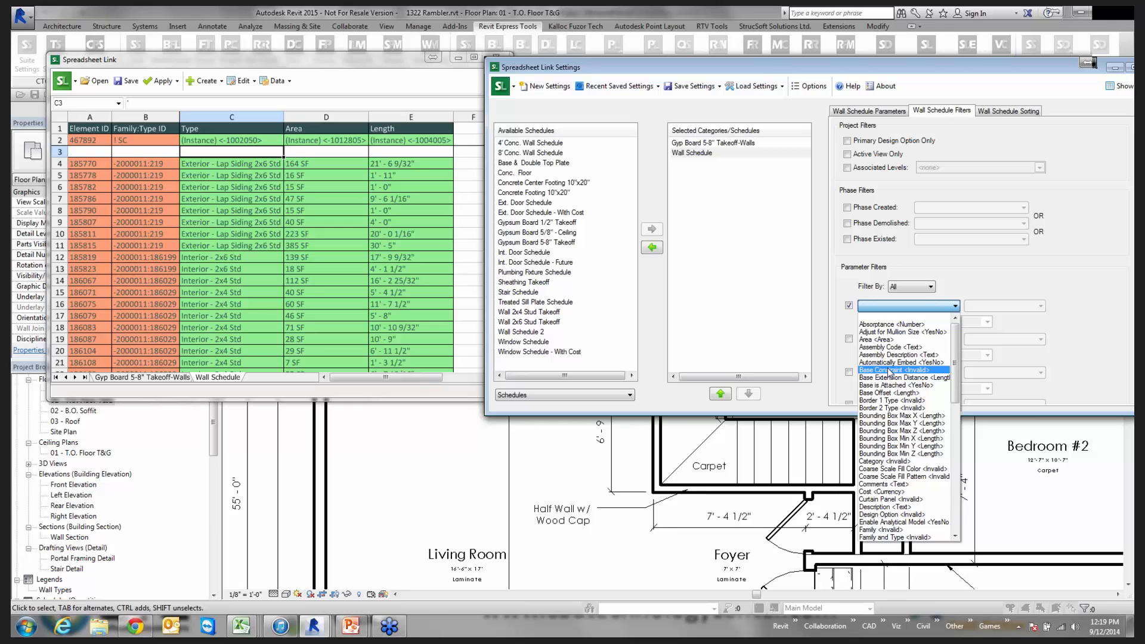
key(t)
scroll(889, 502, down, 5)
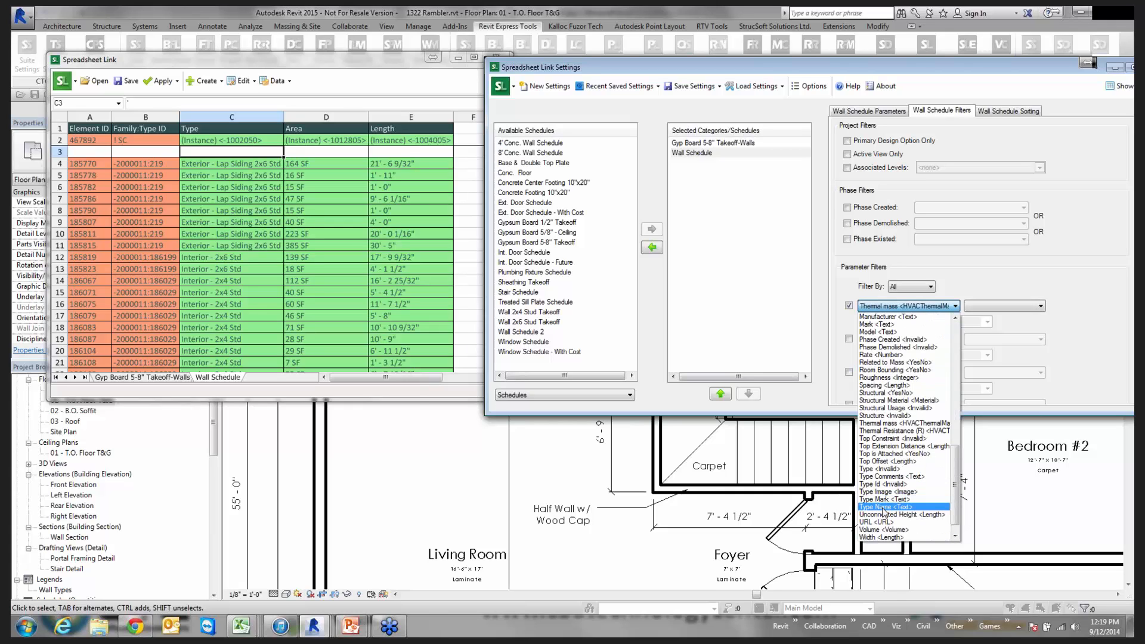
click(884, 508)
click(992, 307)
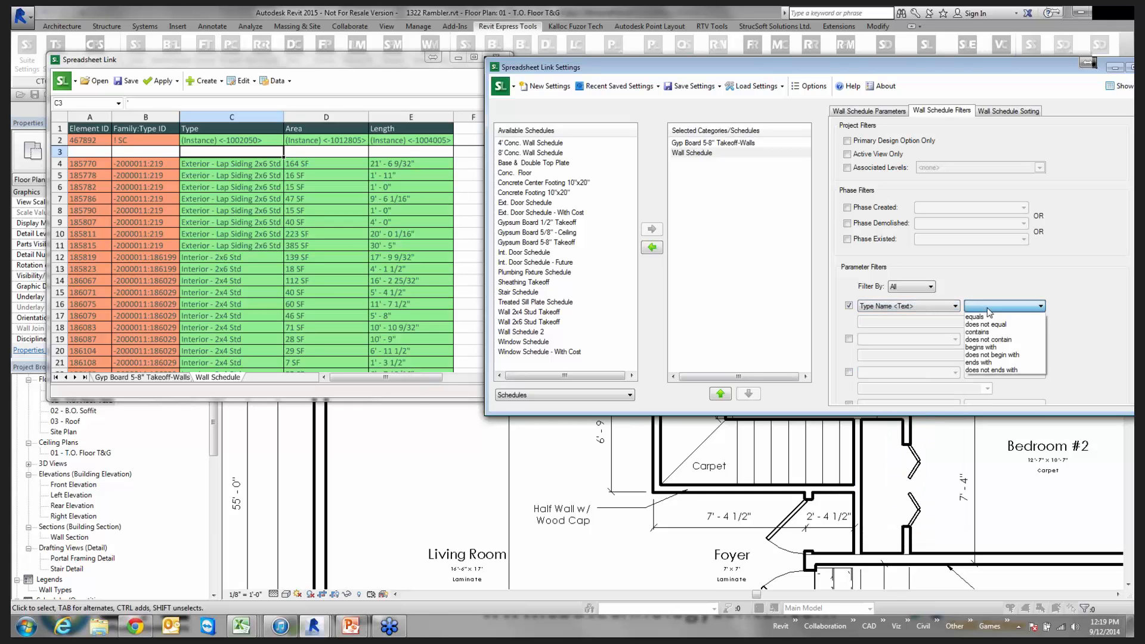
click(990, 339)
click(912, 321)
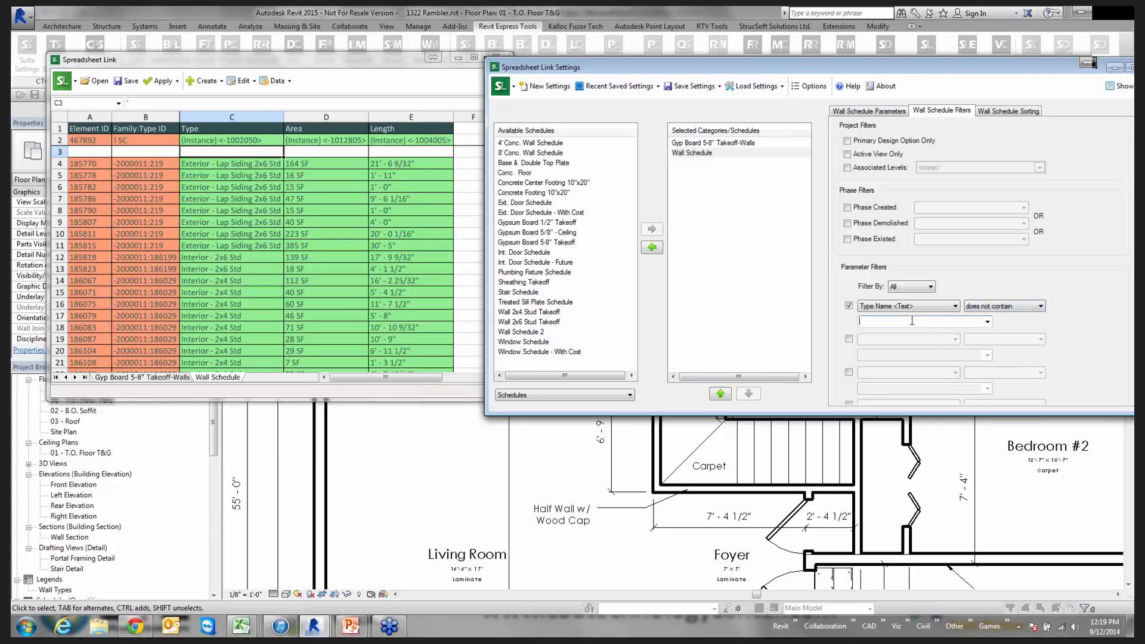
text(Concrete)
key(Return)
click(883, 109)
click(950, 111)
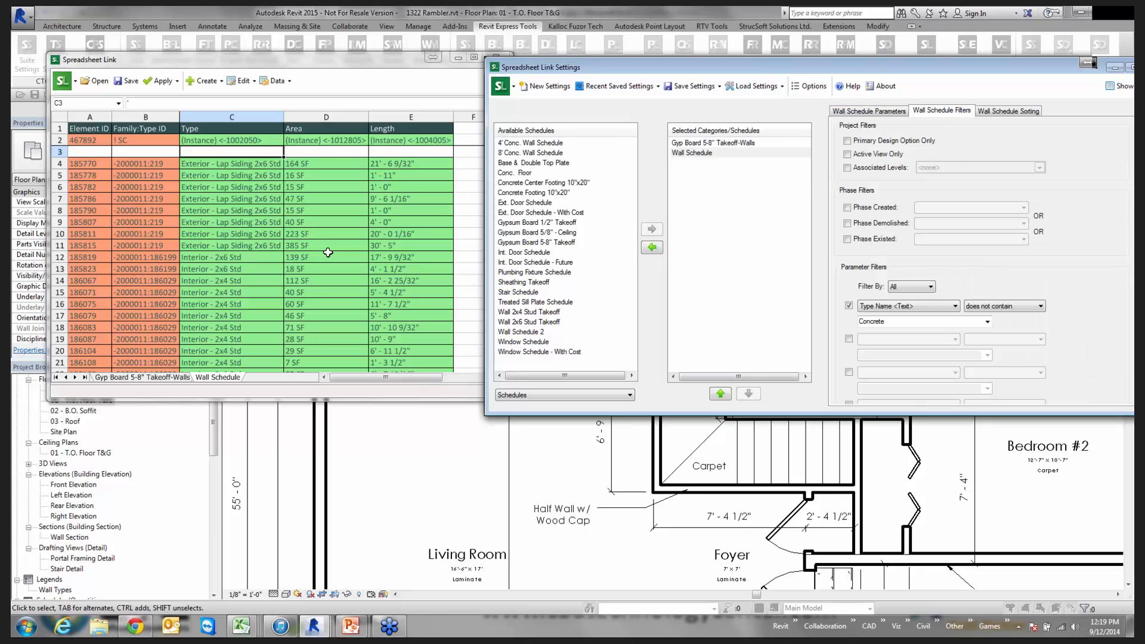
Step: Check the wall type names in the preview and shorten the Type Name filter value to "Conc"
click(334, 76)
scroll(321, 307, down, 6)
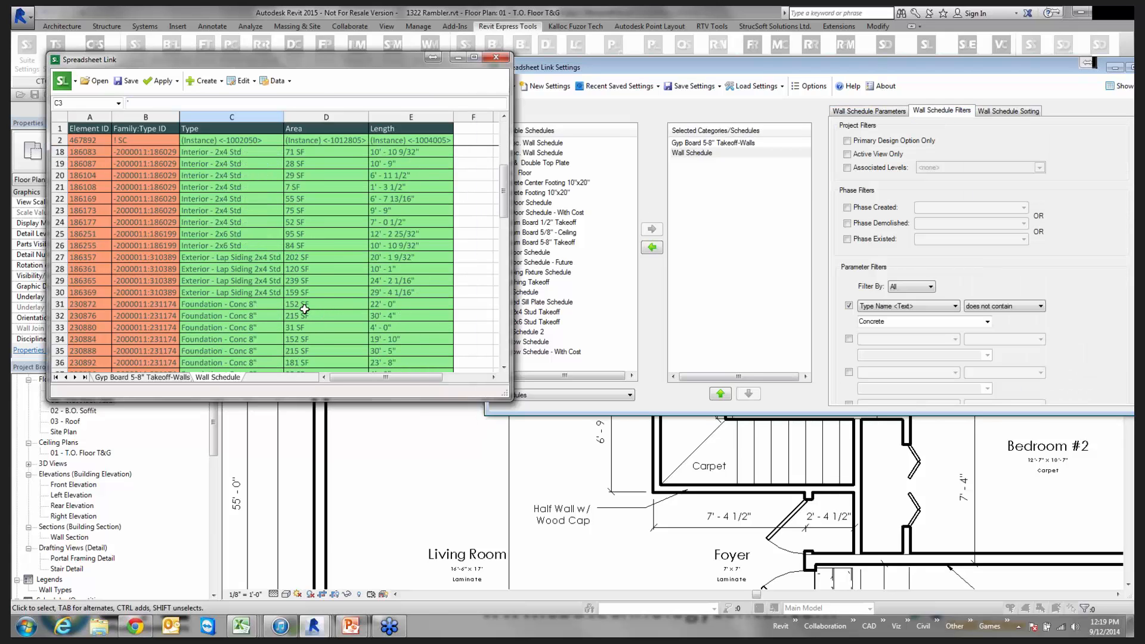
scroll(258, 308, down, 1)
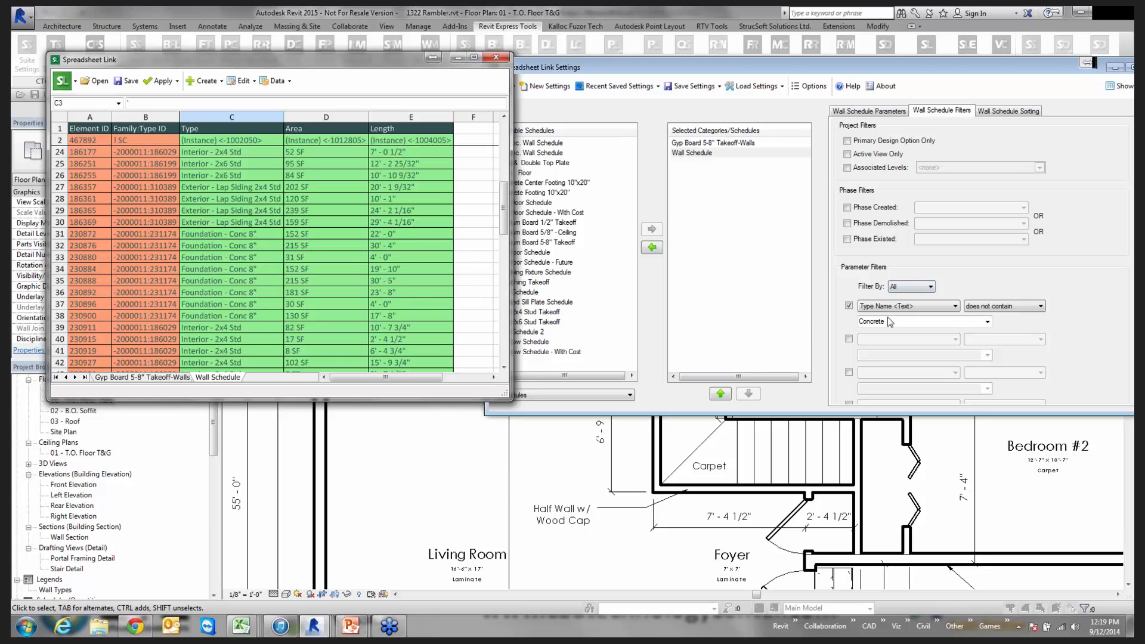
click(912, 323)
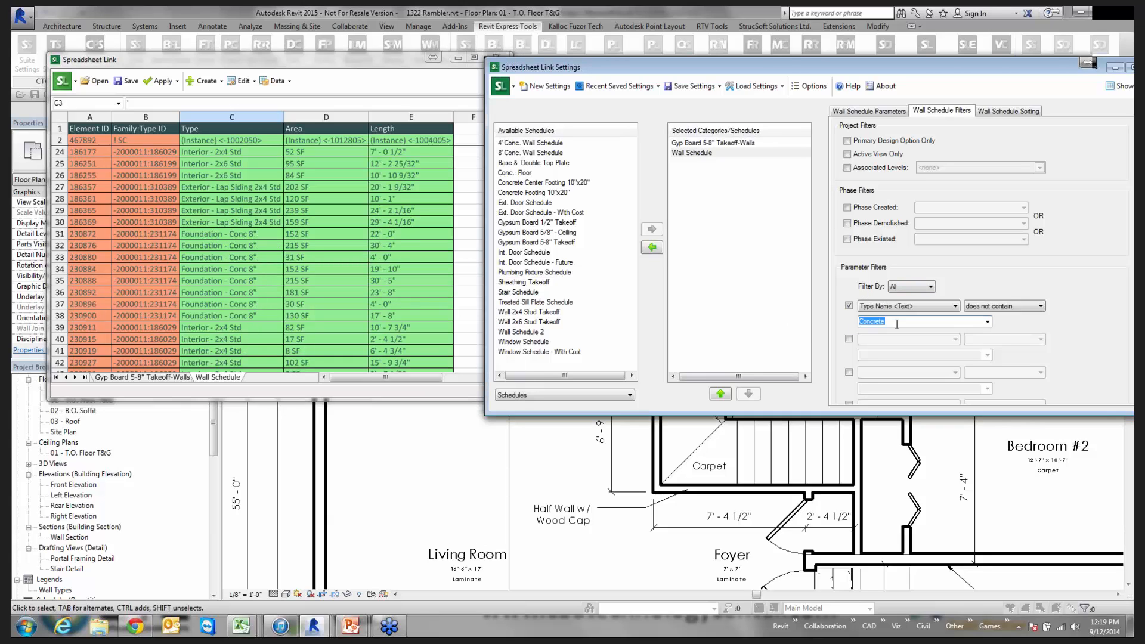
text(Co)
click(861, 112)
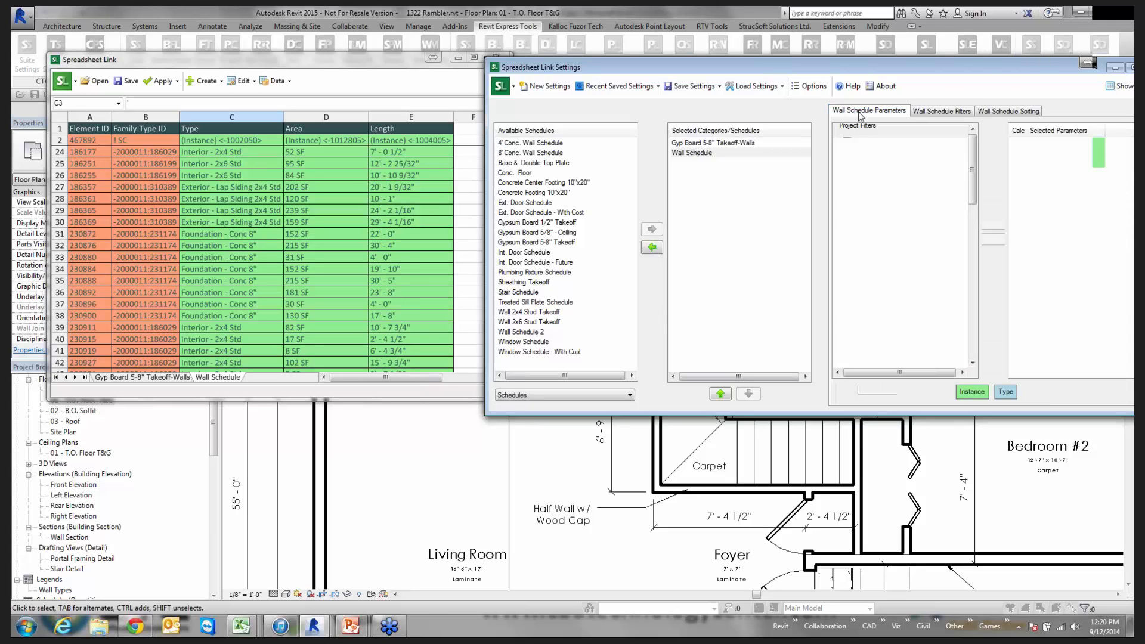
click(940, 112)
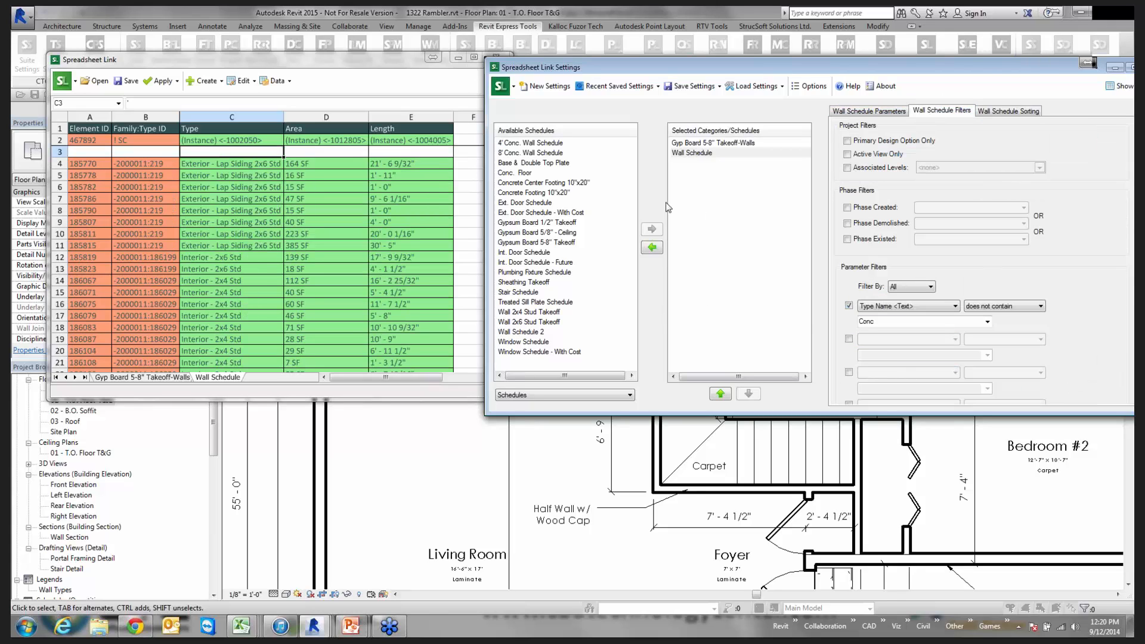
Step: Review the filtered Wall Schedule rows in the preview and compare with the Gyp Board 5-8" Takeoff-Walls filter
click(233, 158)
scroll(242, 179, down, 18)
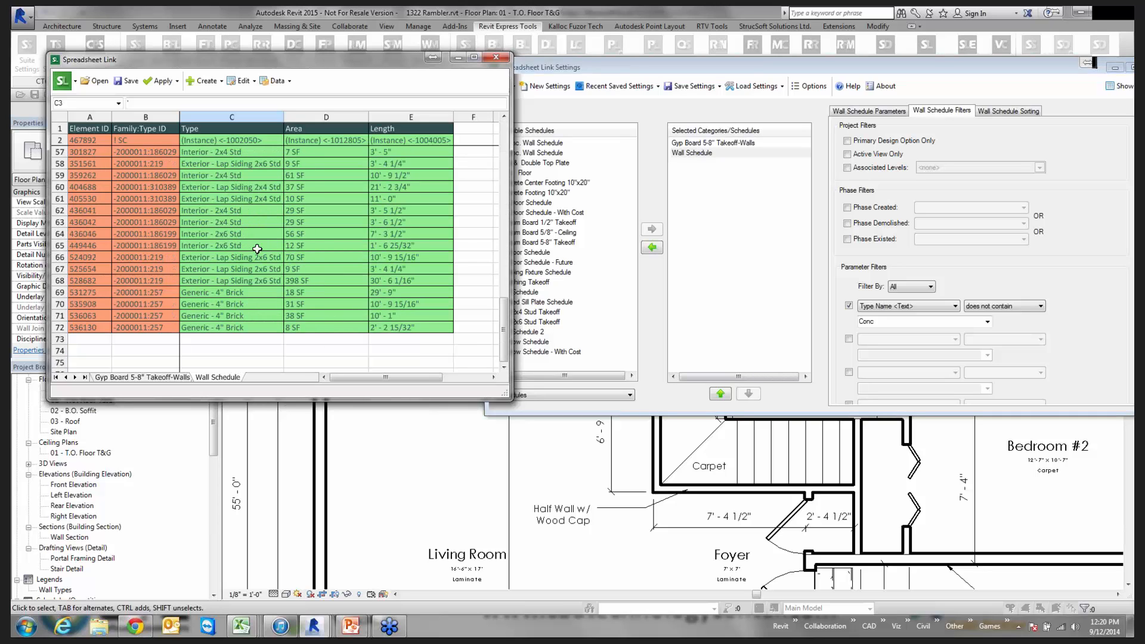
scroll(294, 205, up, 4)
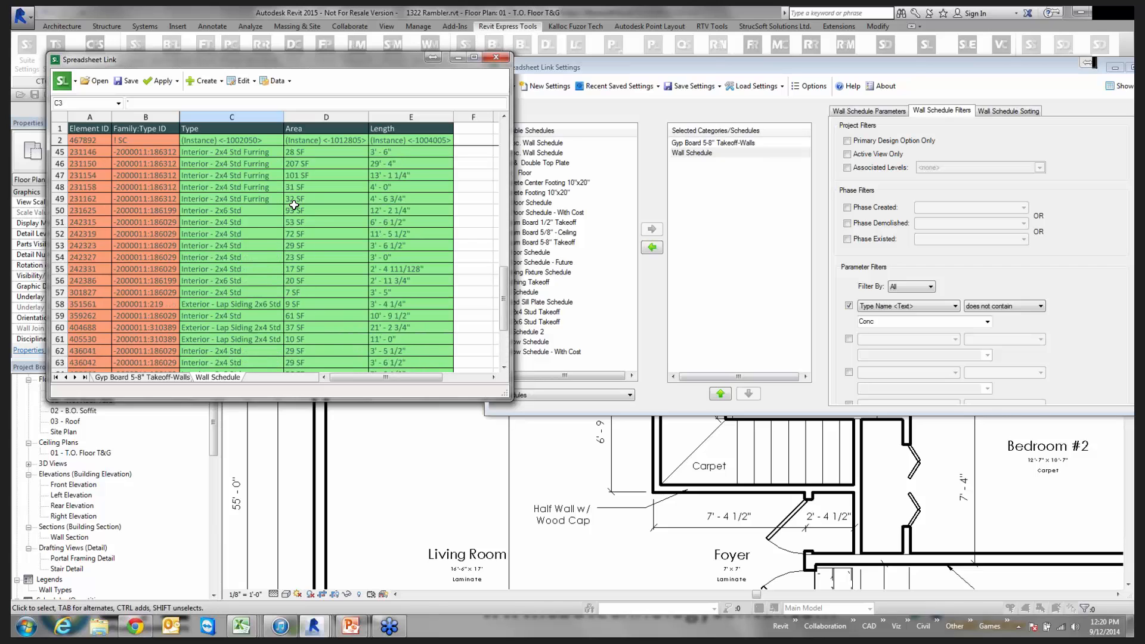
scroll(294, 206, up, 14)
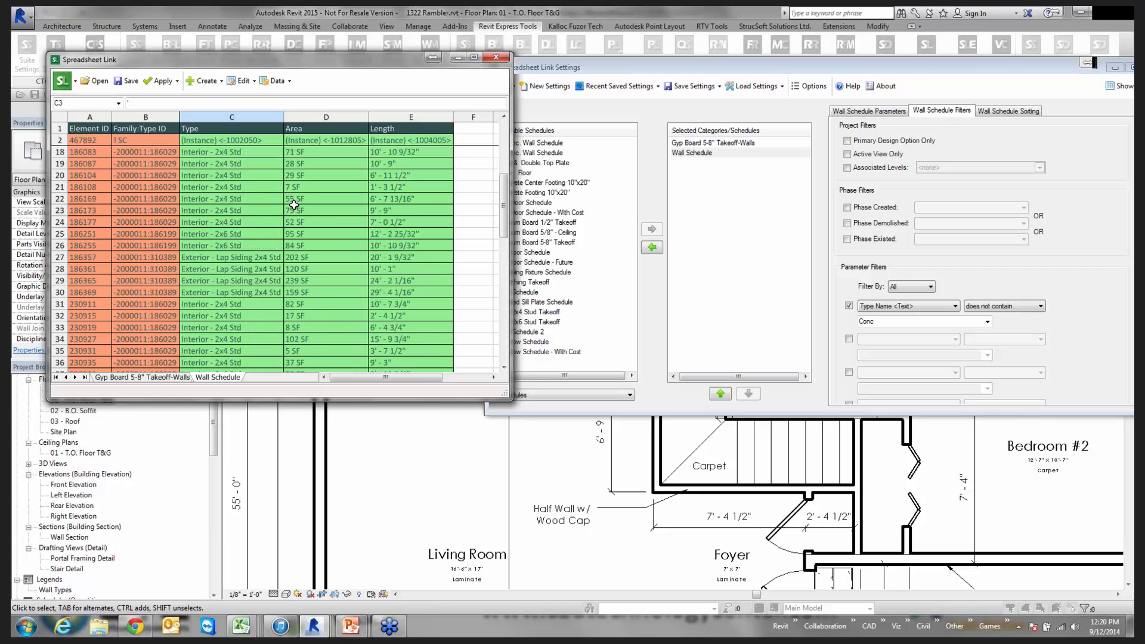
click(701, 154)
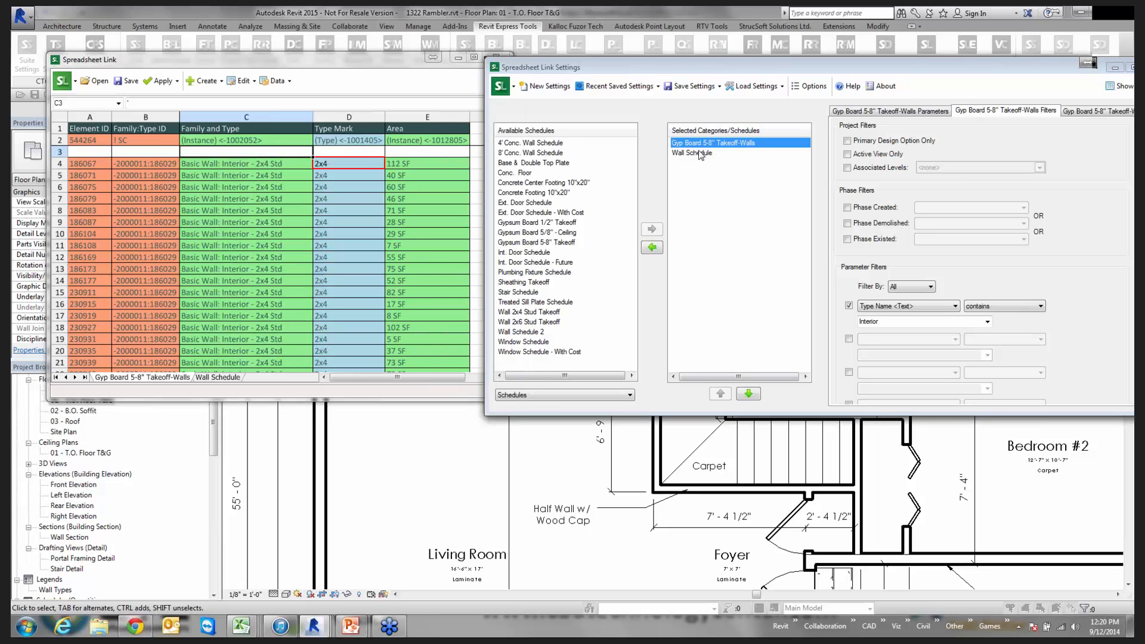
click(701, 153)
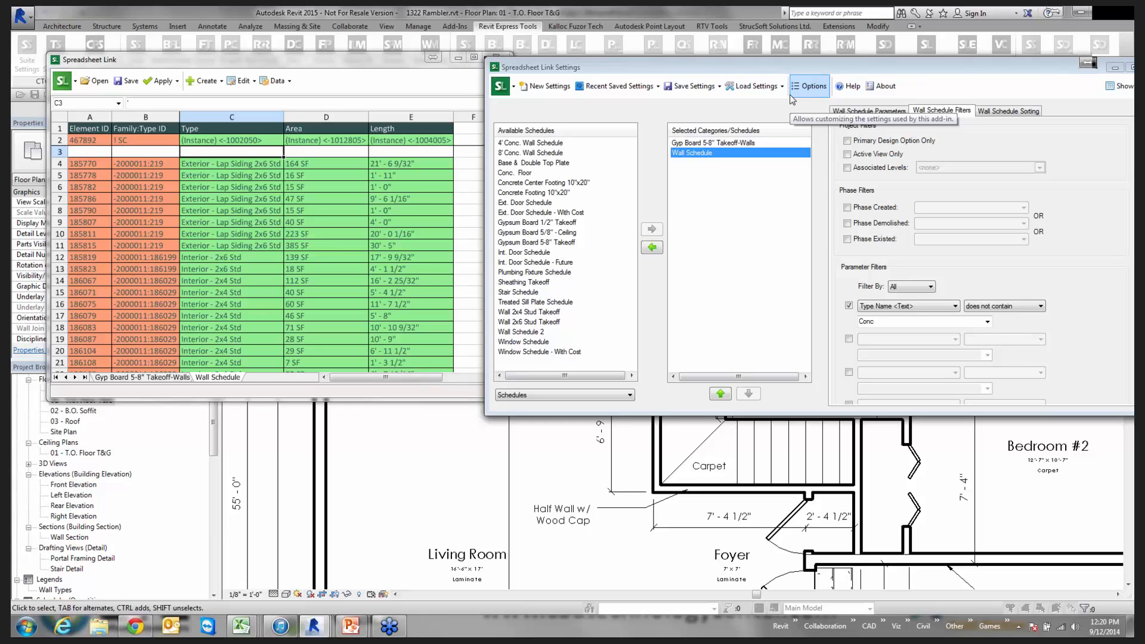
Step: Save the link settings to a file on the Desktop named "Wall Takeoff Settings", without including the template spreadsheet
drag(879, 72, 841, 54)
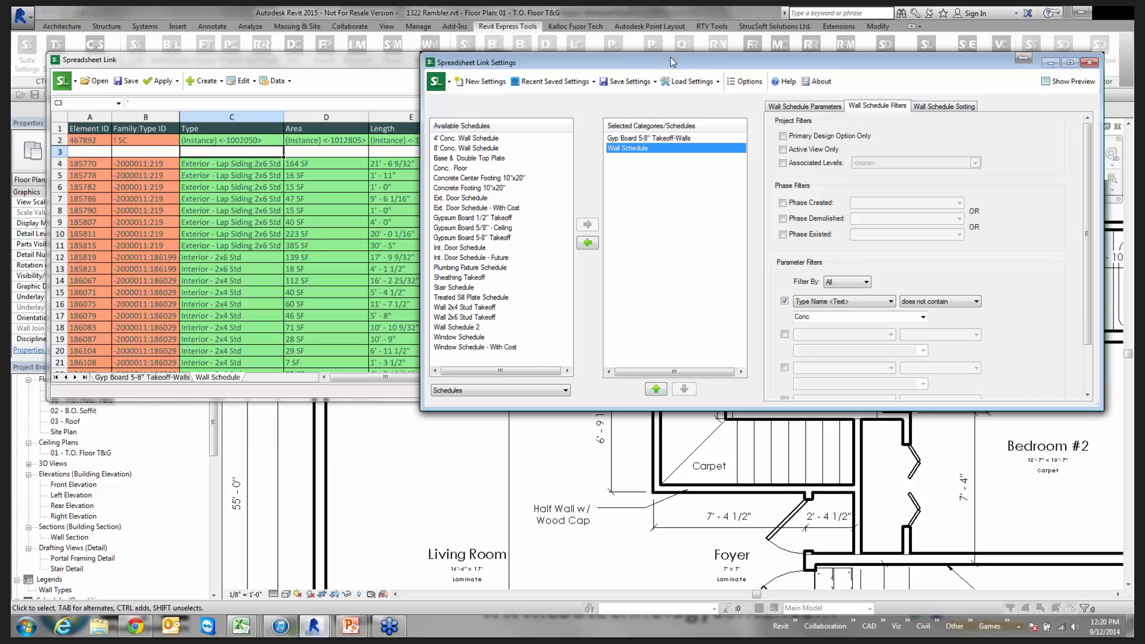
drag(673, 62, 670, 78)
click(626, 96)
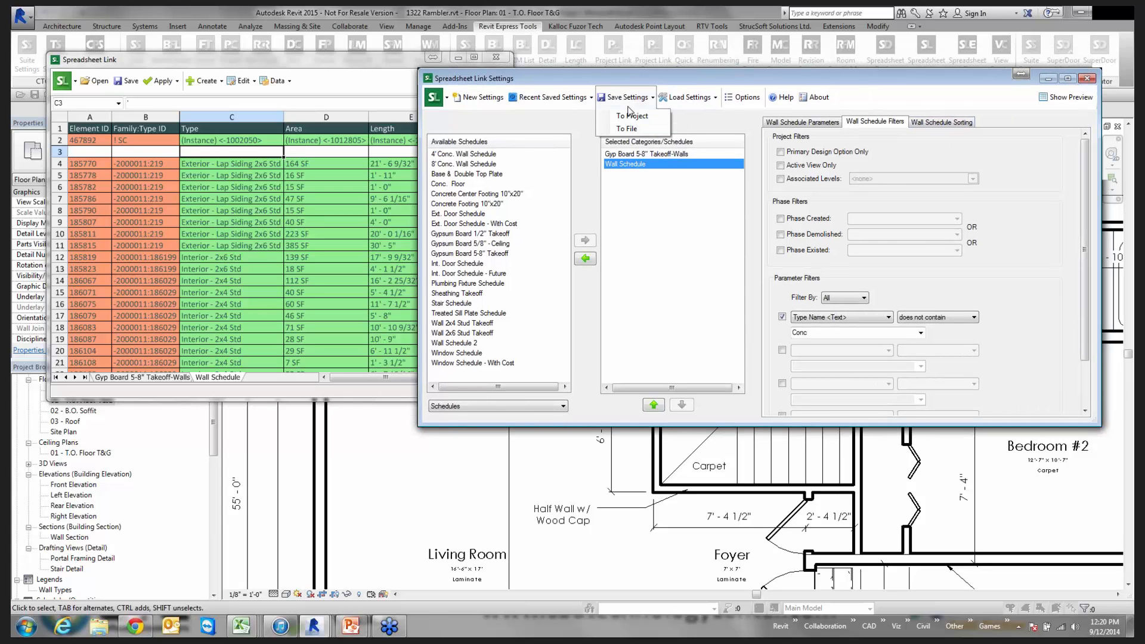
click(628, 98)
click(634, 128)
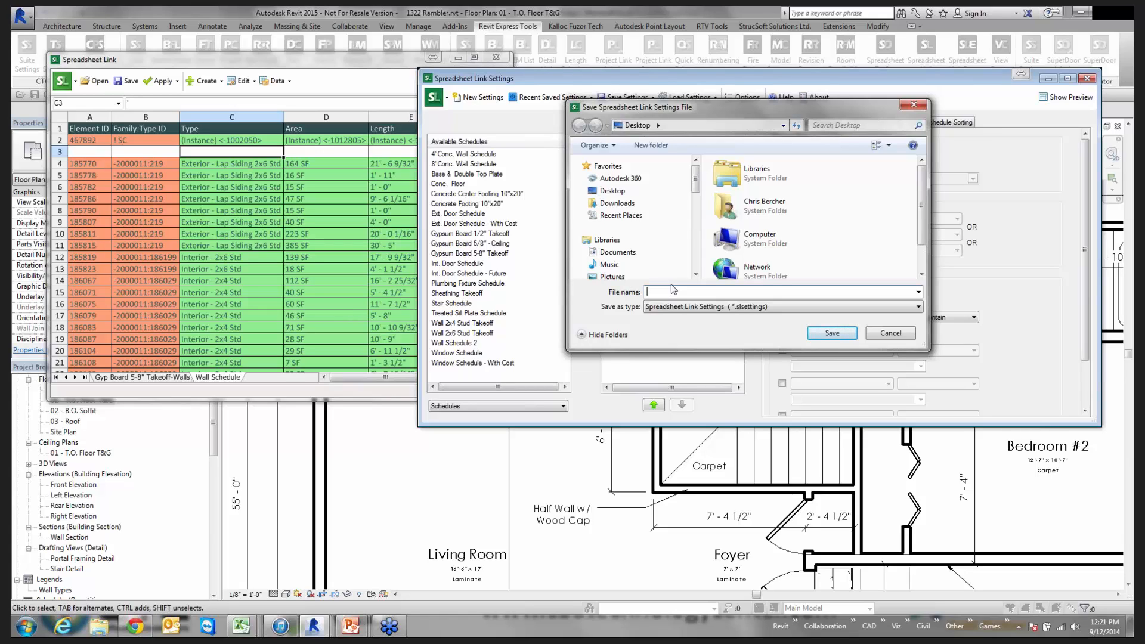
text(Wall Takeoff Settings)
click(832, 334)
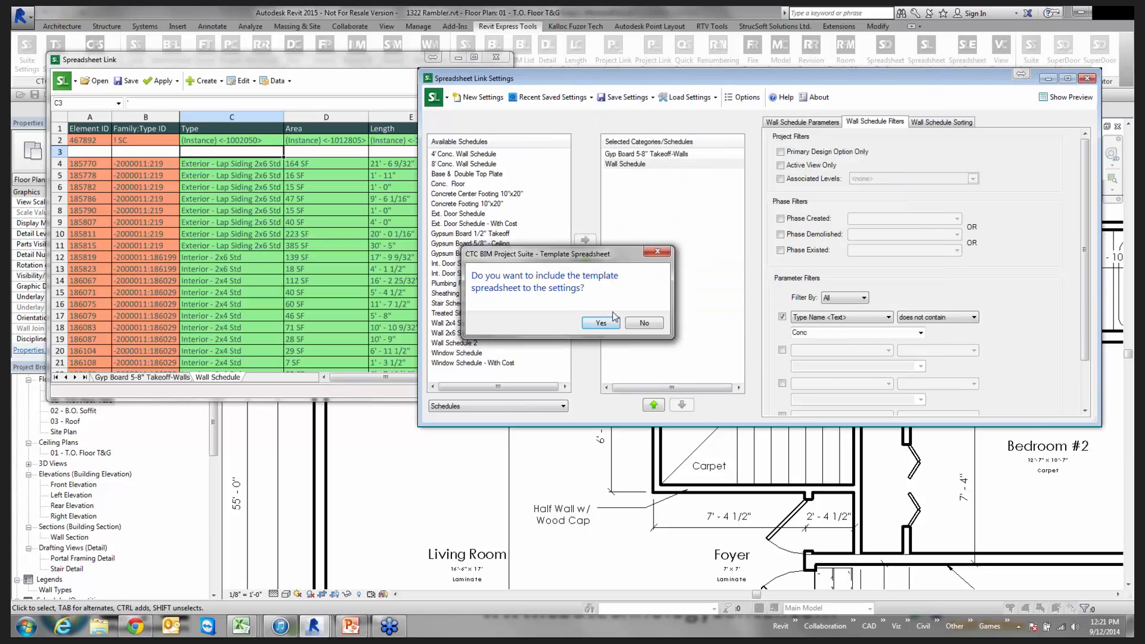
click(654, 323)
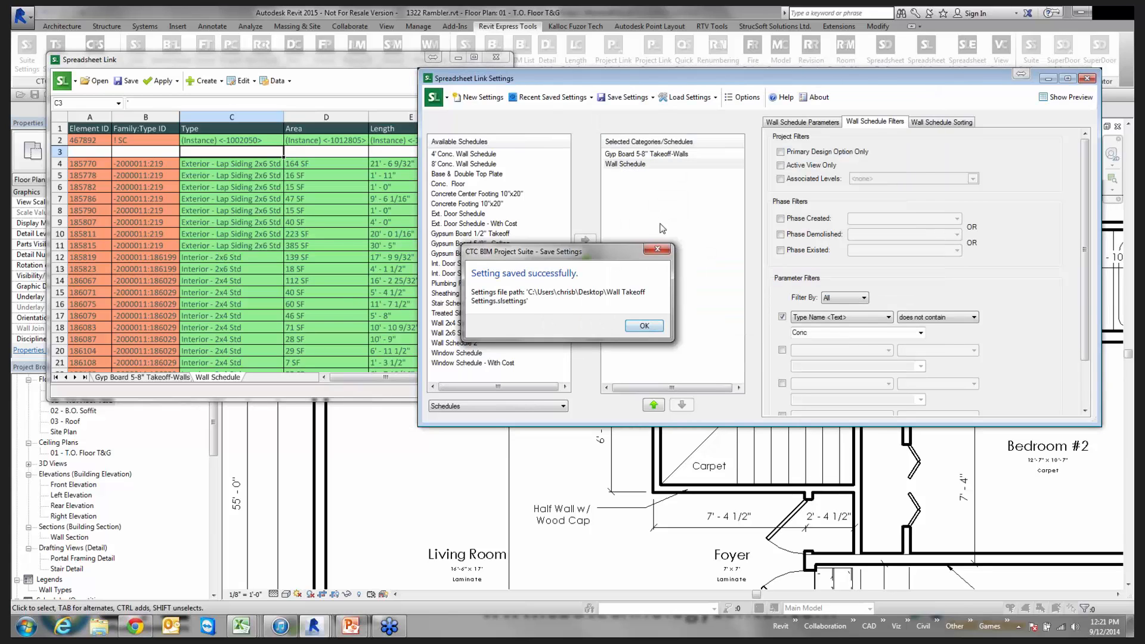
click(642, 326)
Step: Save the previewed schedules to the Desktop as an Excel workbook named "Wall Takeoff"
click(263, 149)
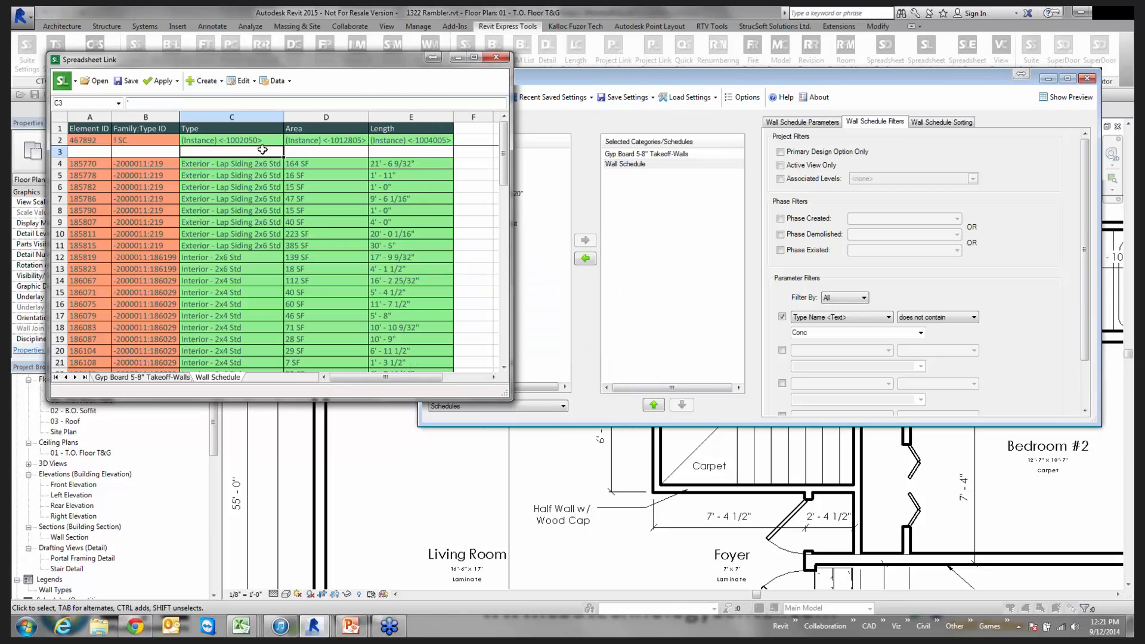
click(130, 83)
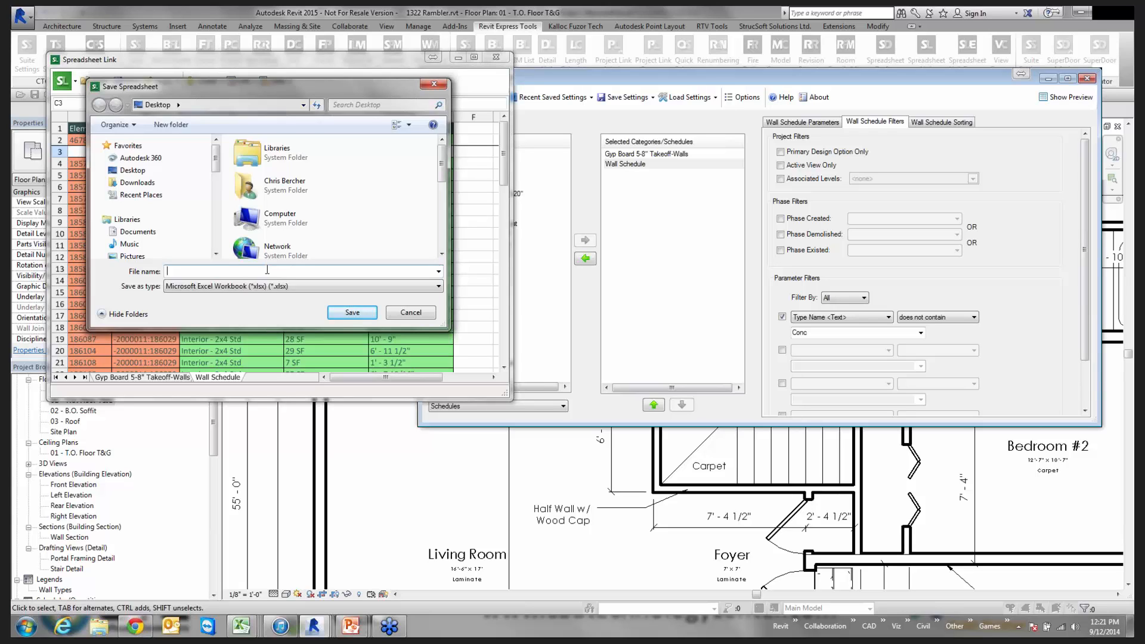
text(Wall )
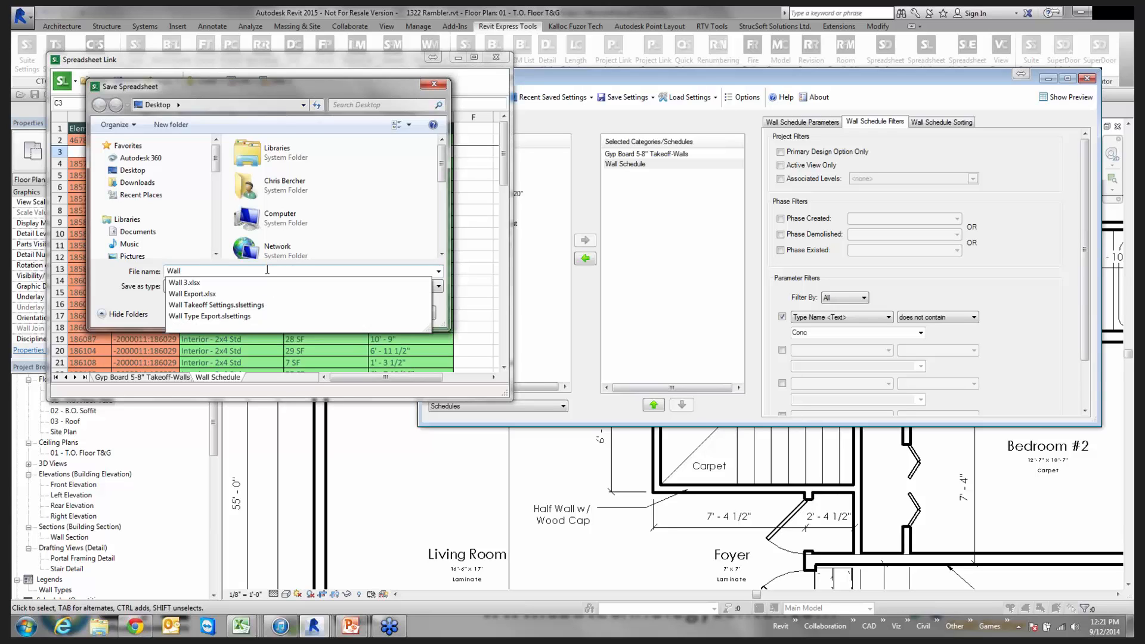
text(Takeoff)
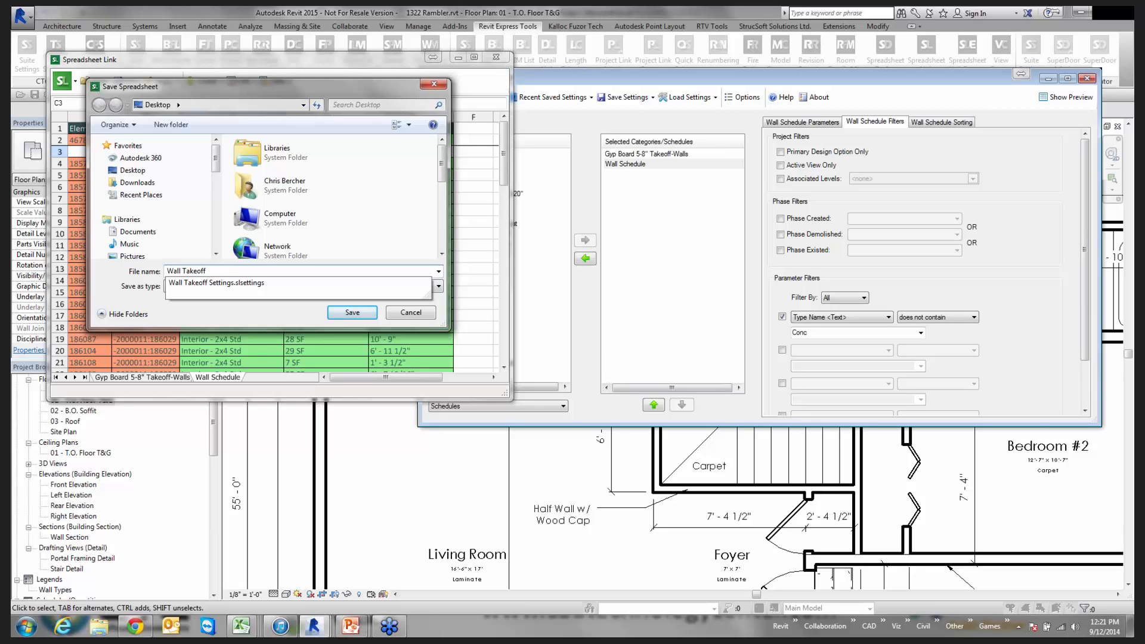
key(Return)
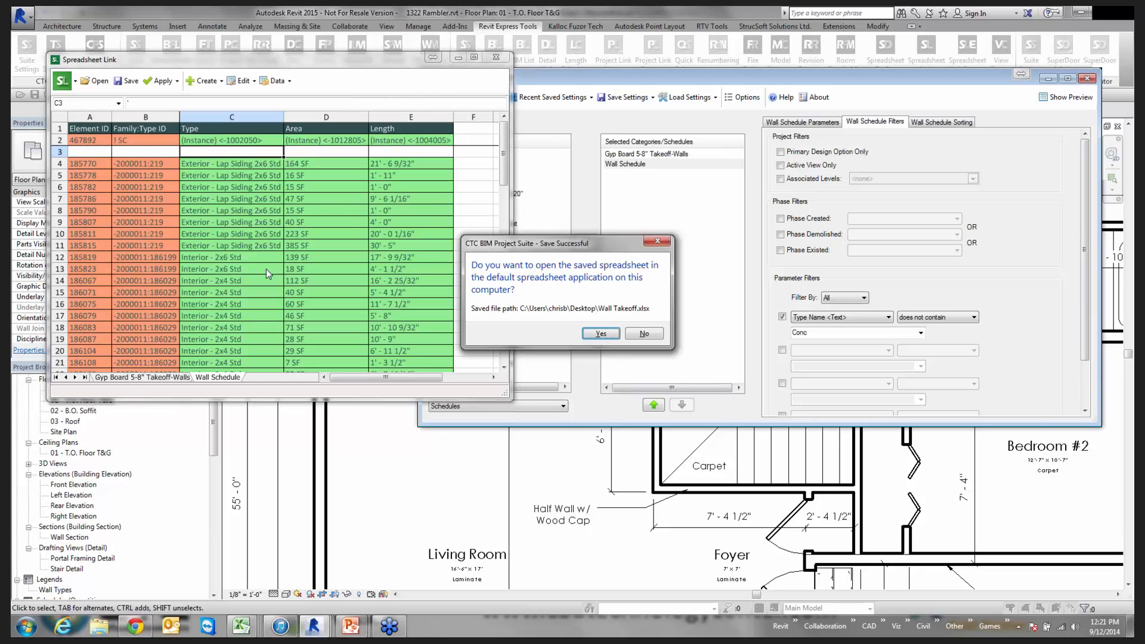
Step: Open the exported Wall Takeoff workbook in Excel to inspect it, and close it without saving changes
click(601, 334)
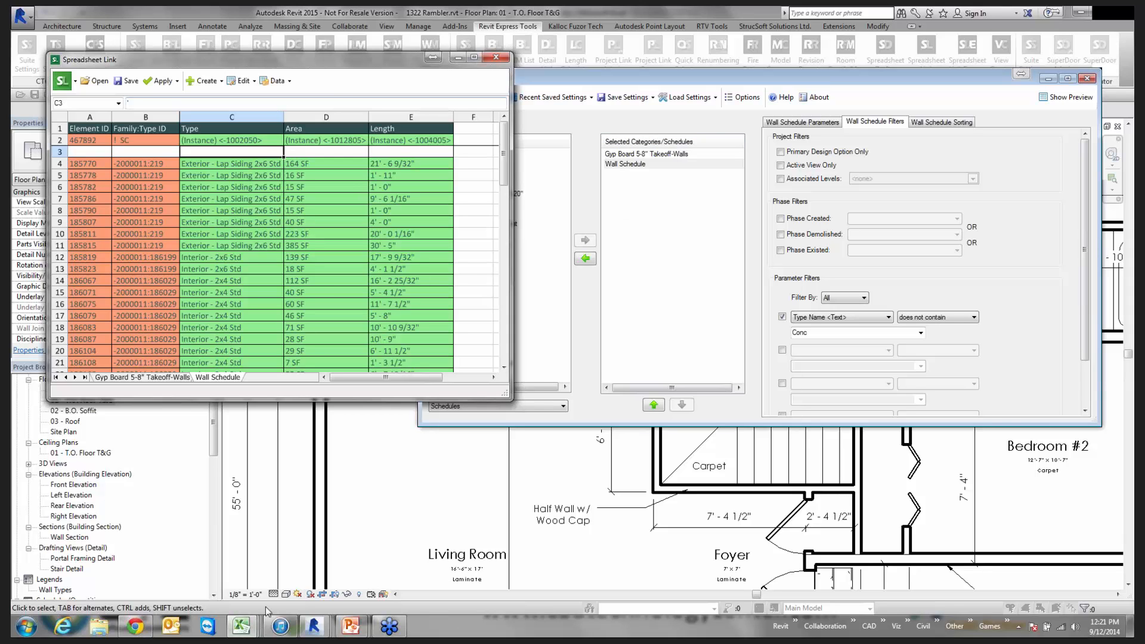
click(239, 627)
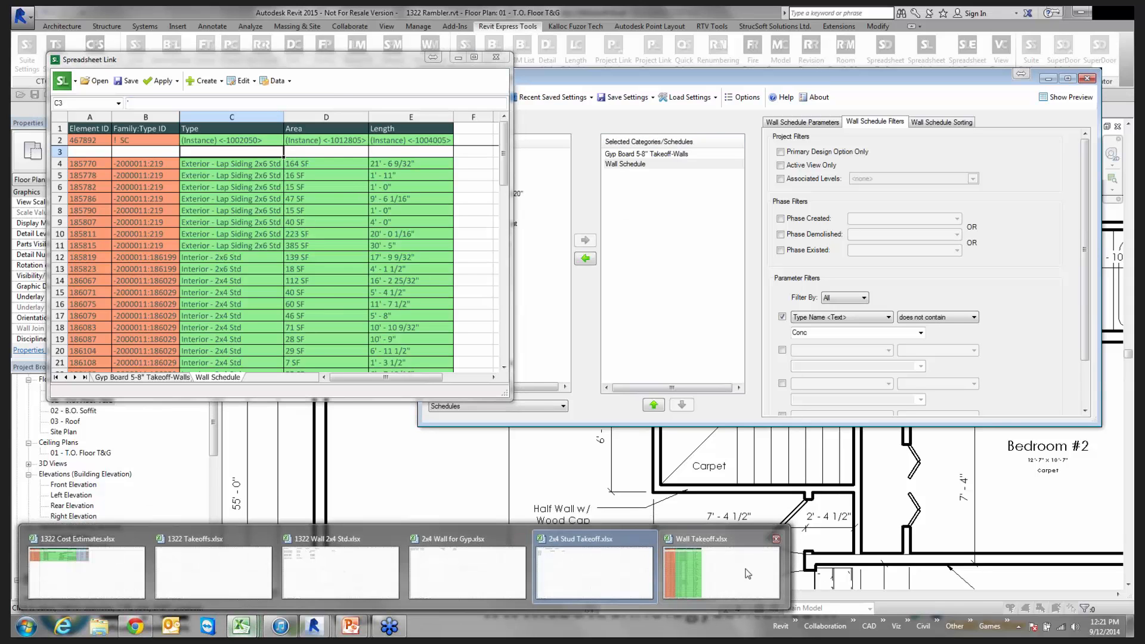
click(749, 572)
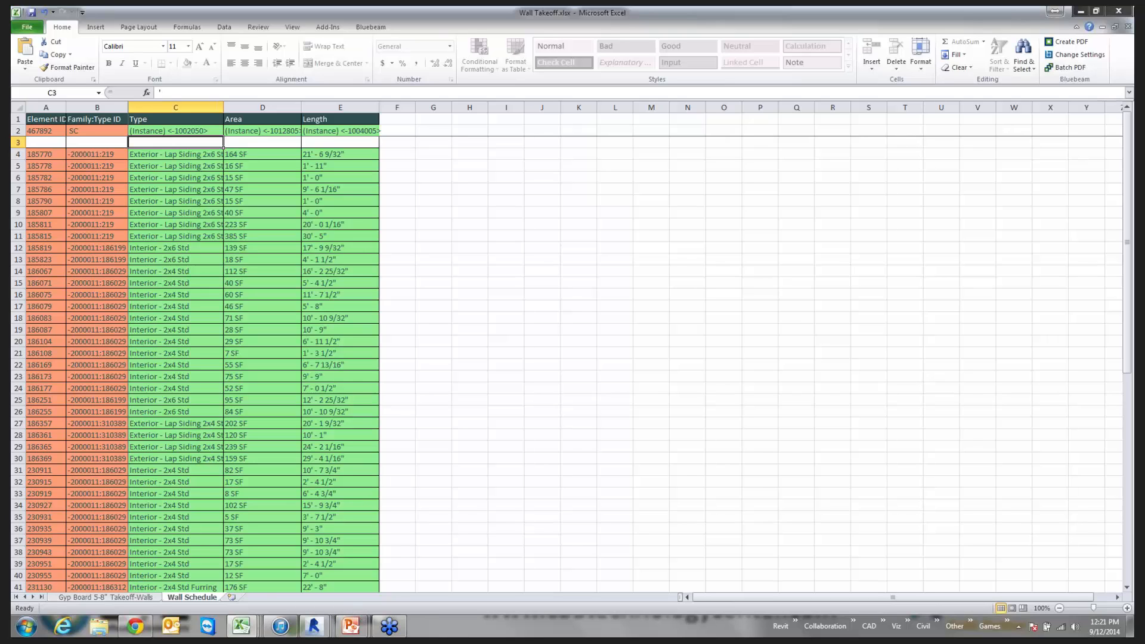
click(1120, 11)
click(573, 331)
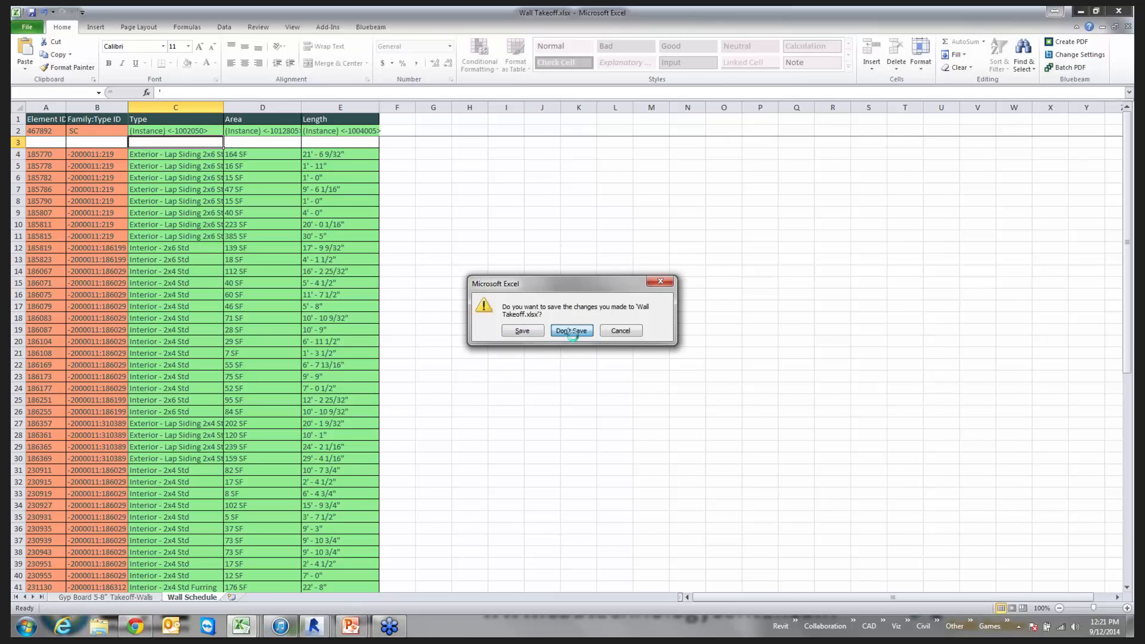
Step: Switch back to Spreadsheet Link and hide the unit symbols for the Wall Schedule parameters
click(322, 634)
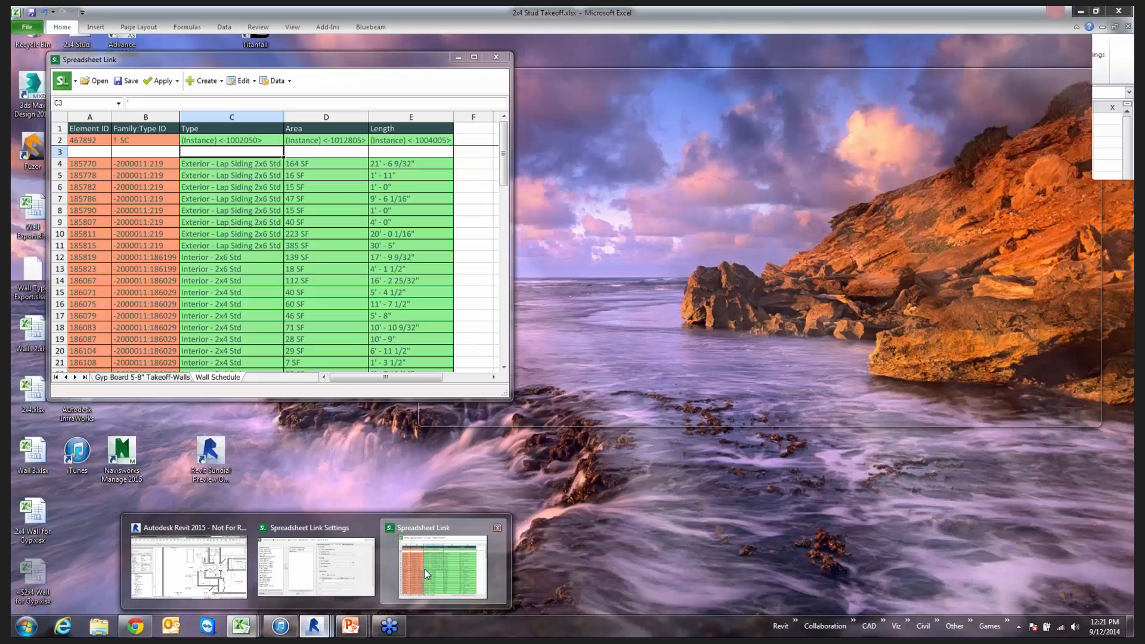
click(425, 569)
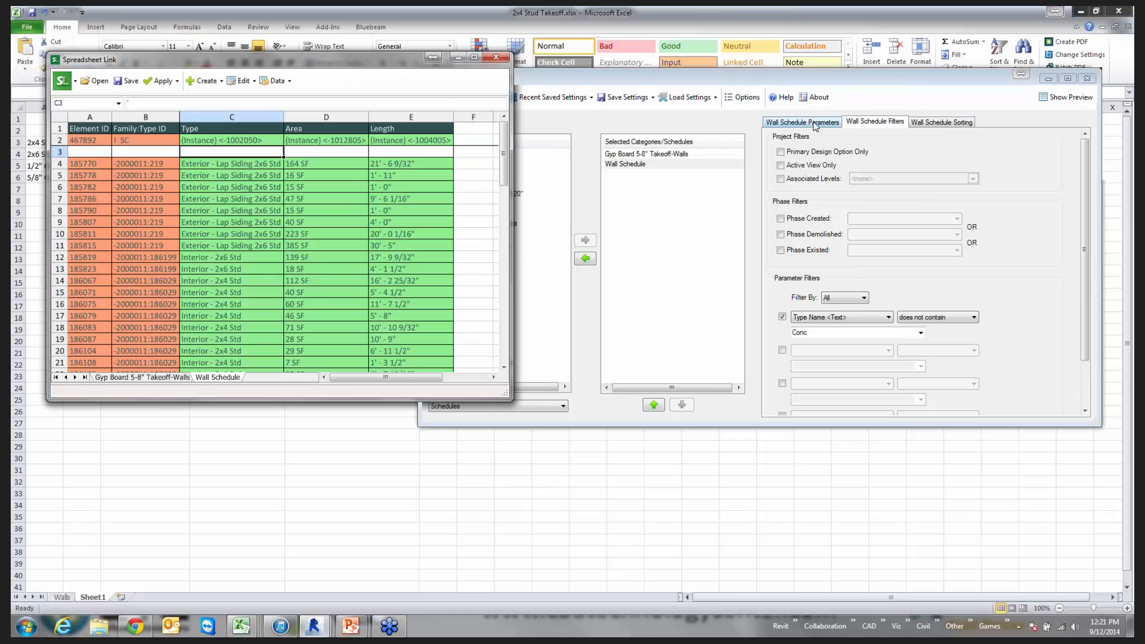
click(816, 123)
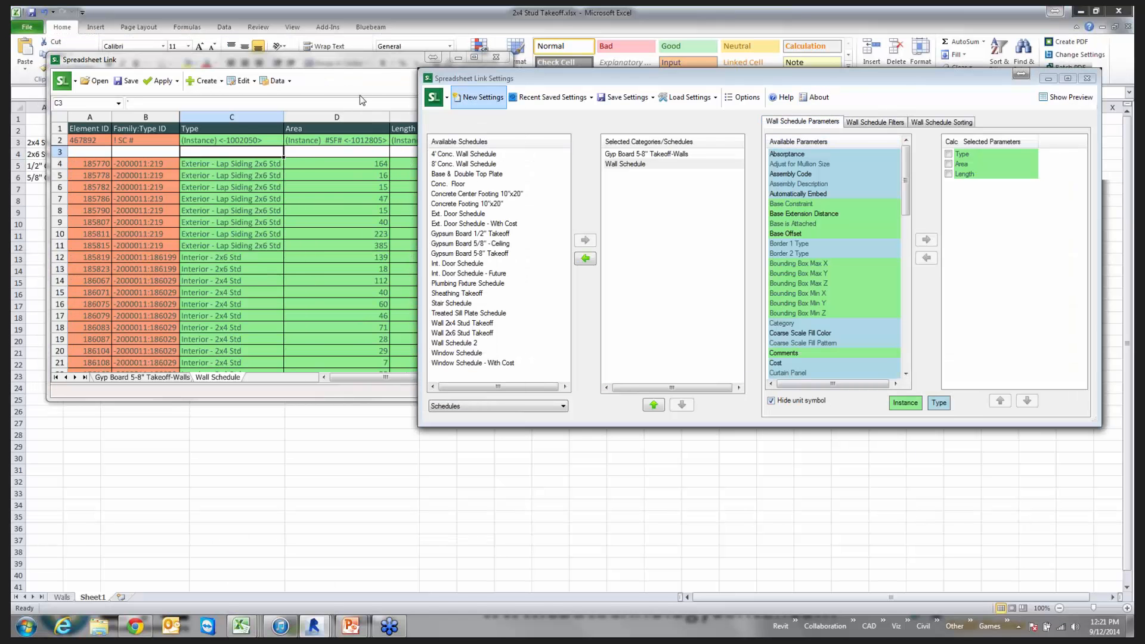
Step: Save the previewed schedules to the Desktop over the existing "Wall Takeoff.xlsx" workbook and open it in Excel
click(313, 66)
click(127, 81)
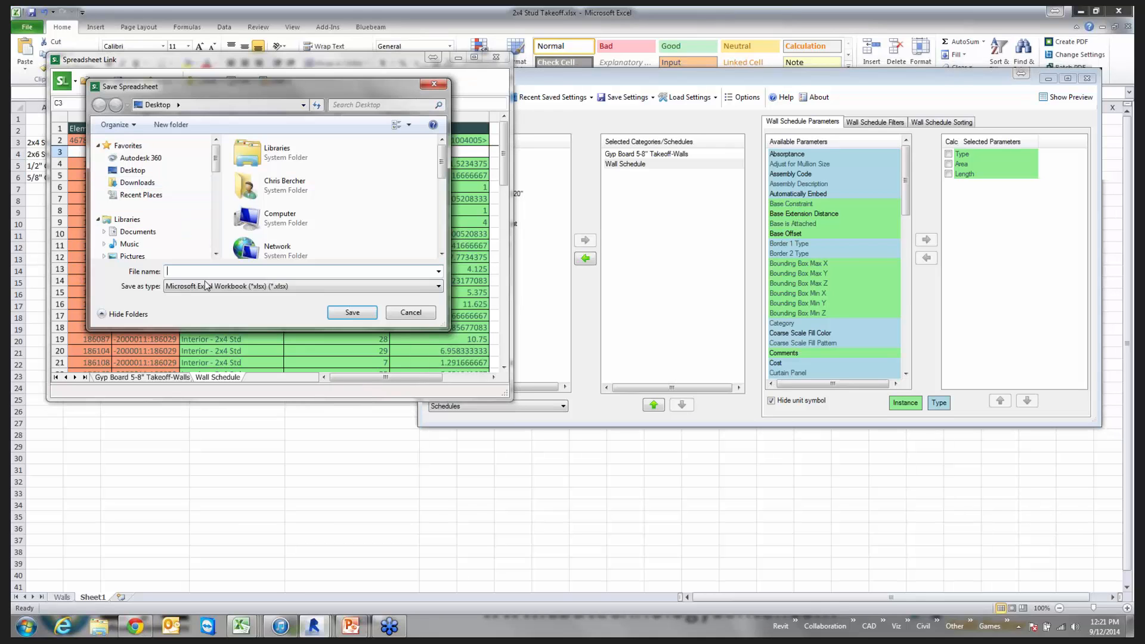
text(wa)
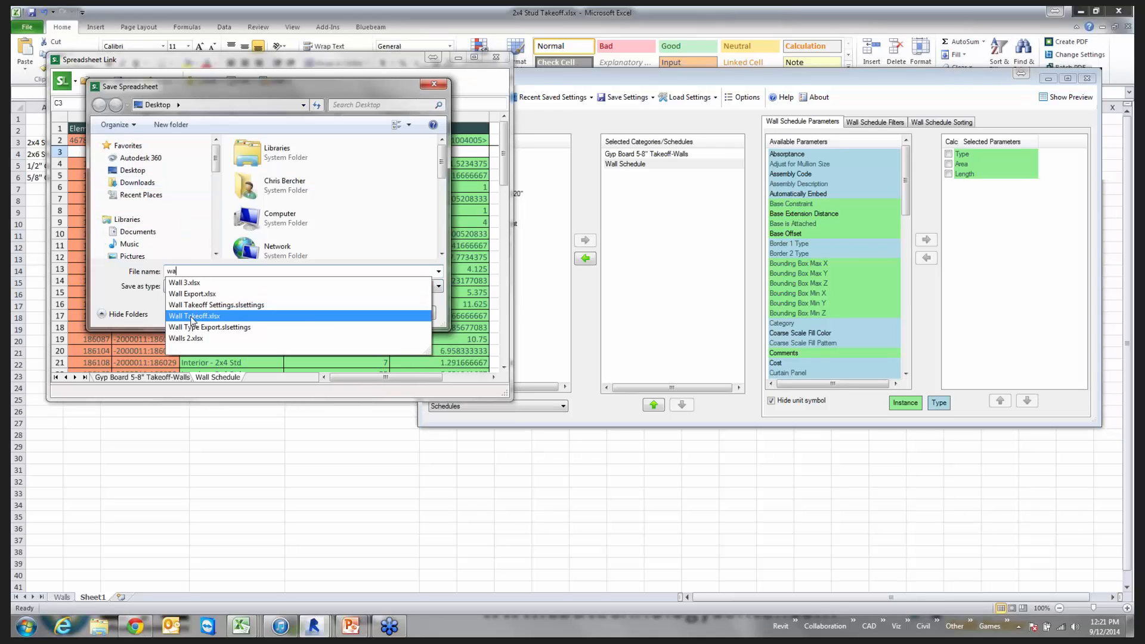
click(358, 316)
click(351, 312)
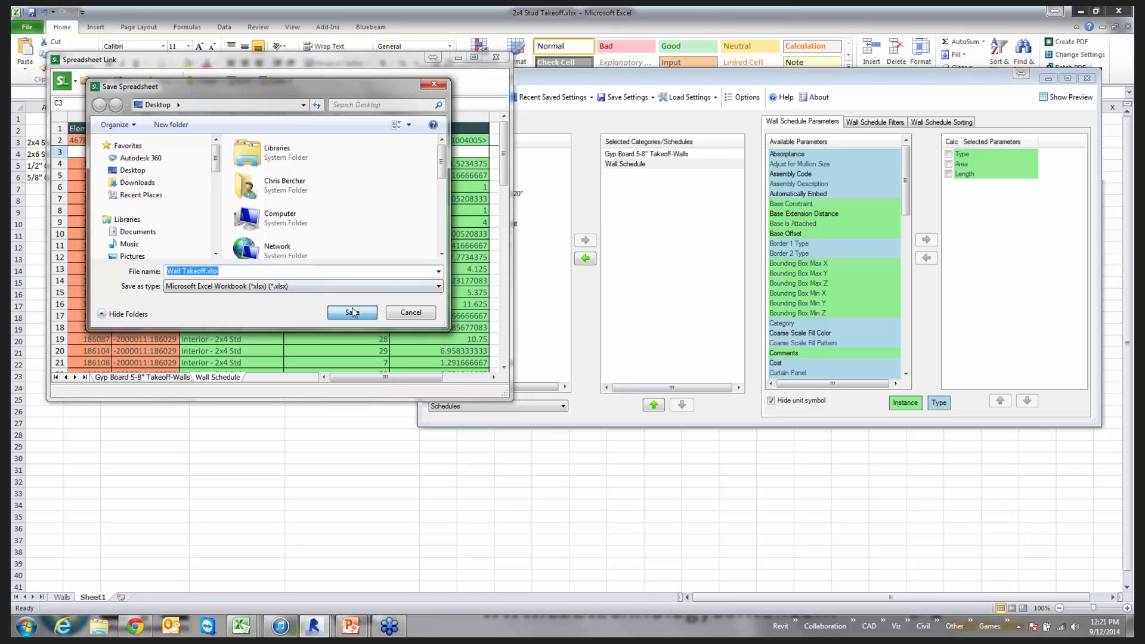
click(599, 316)
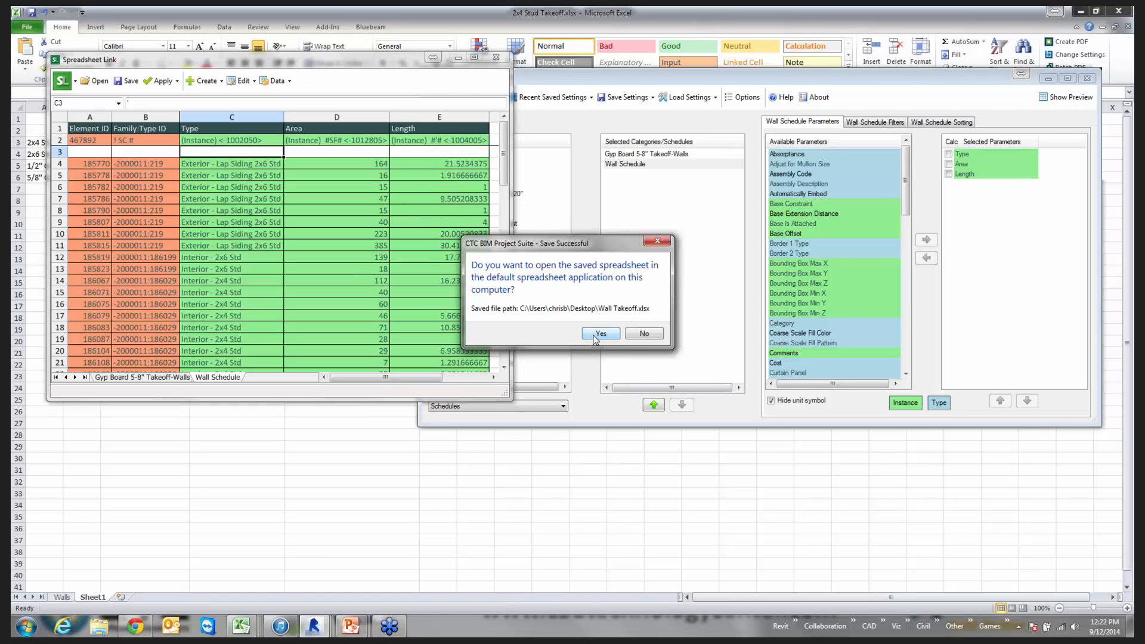
click(600, 333)
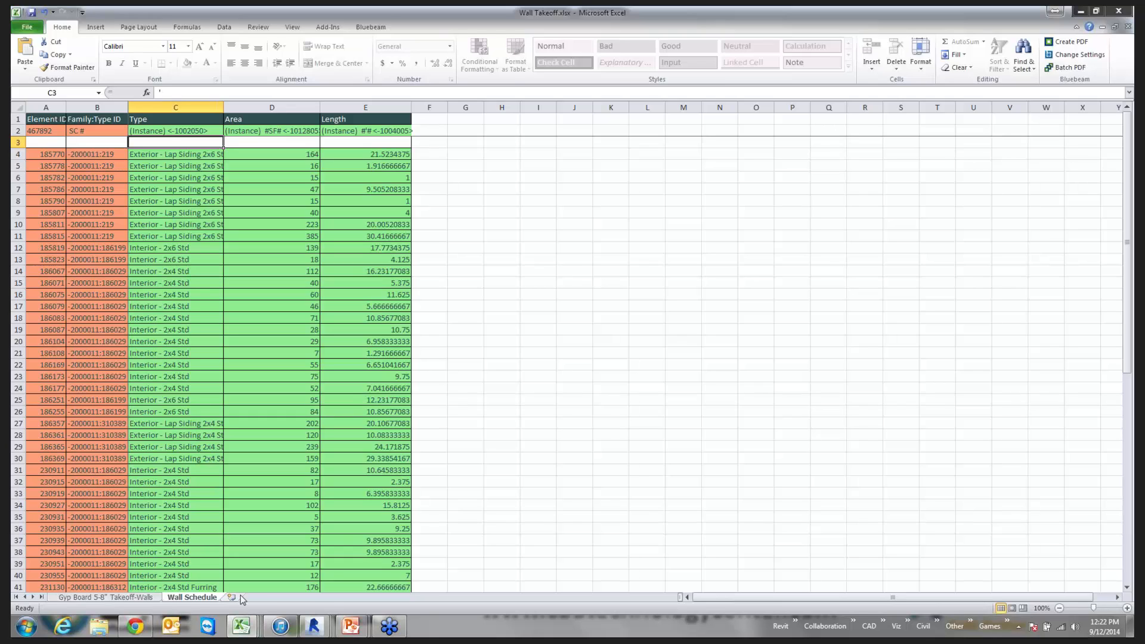
Step: Switch to the 2x4 Stud Takeoff workbook and copy the entire contents of its Sheet1
click(241, 626)
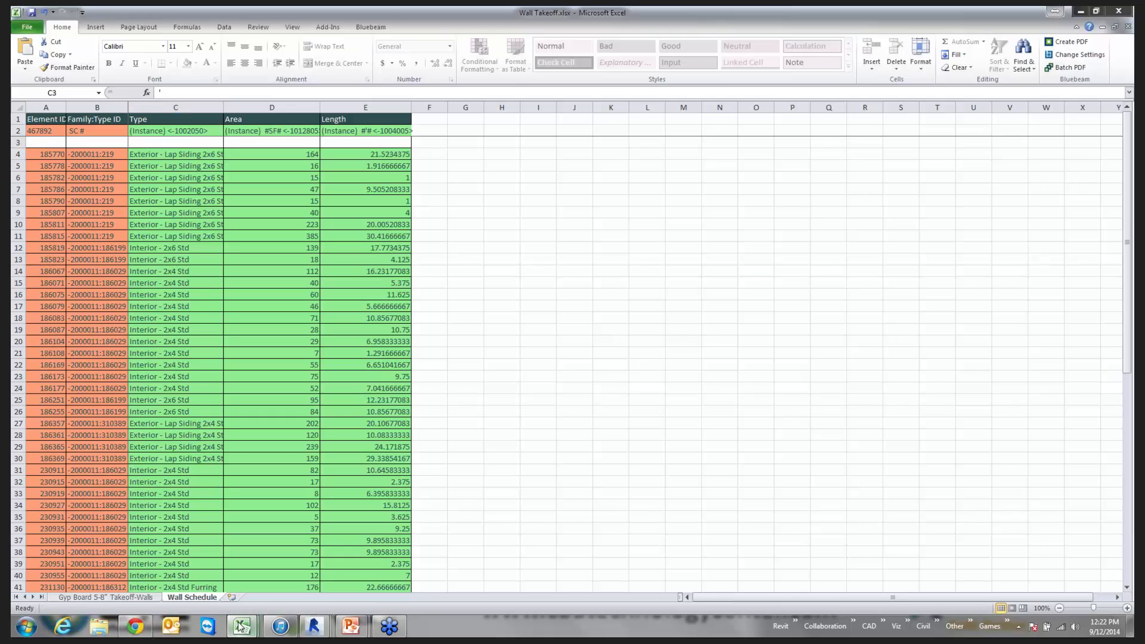
click(595, 572)
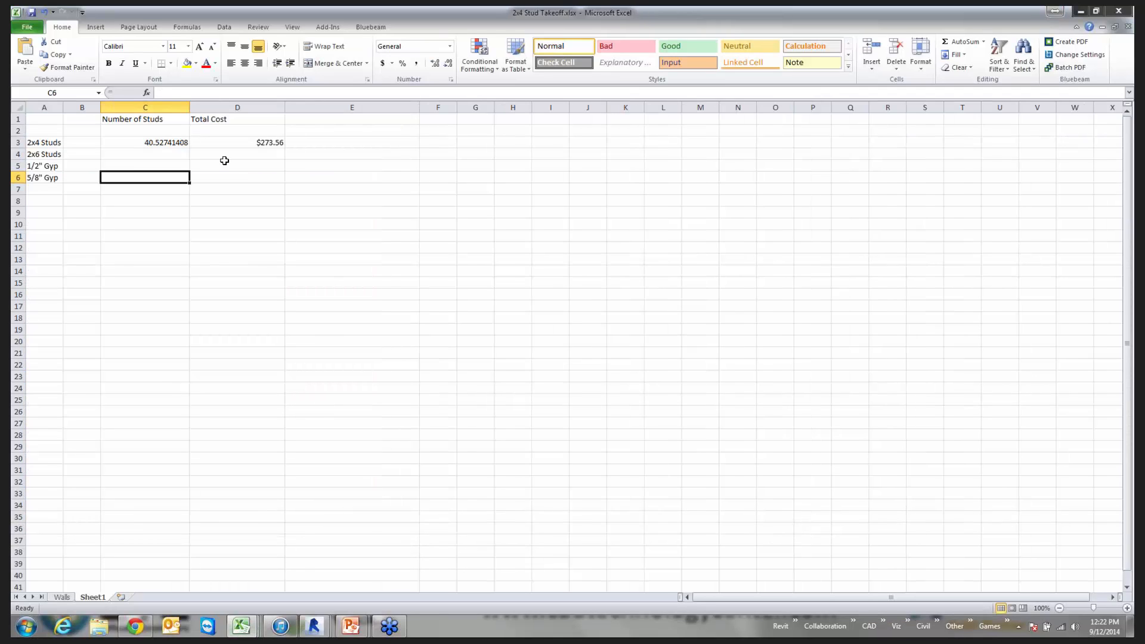
right_click(97, 596)
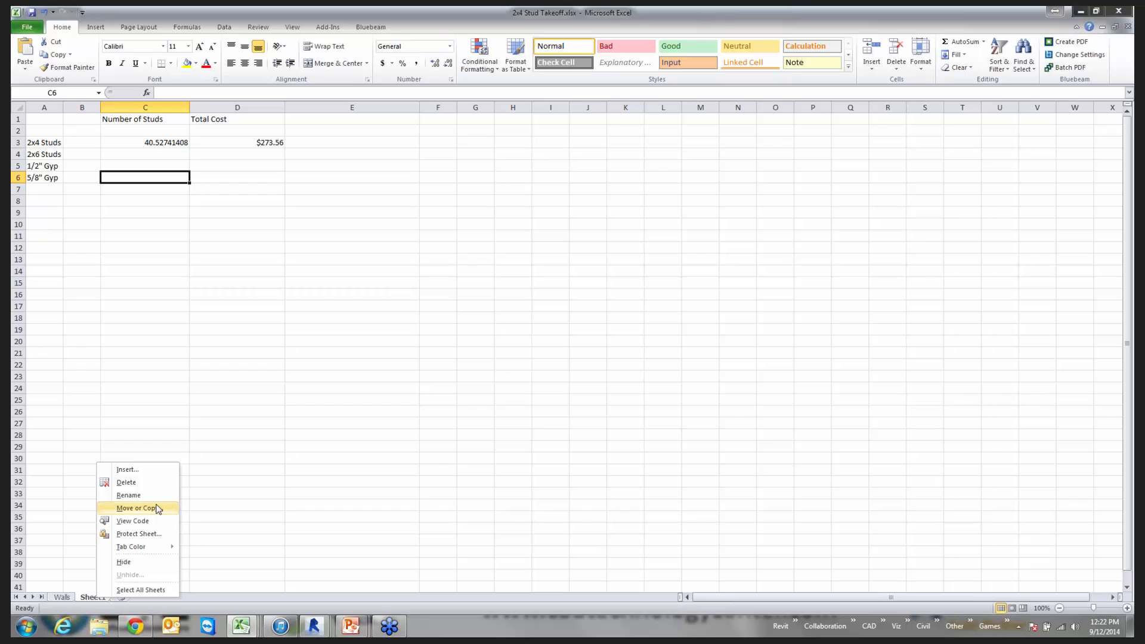
key(Escape)
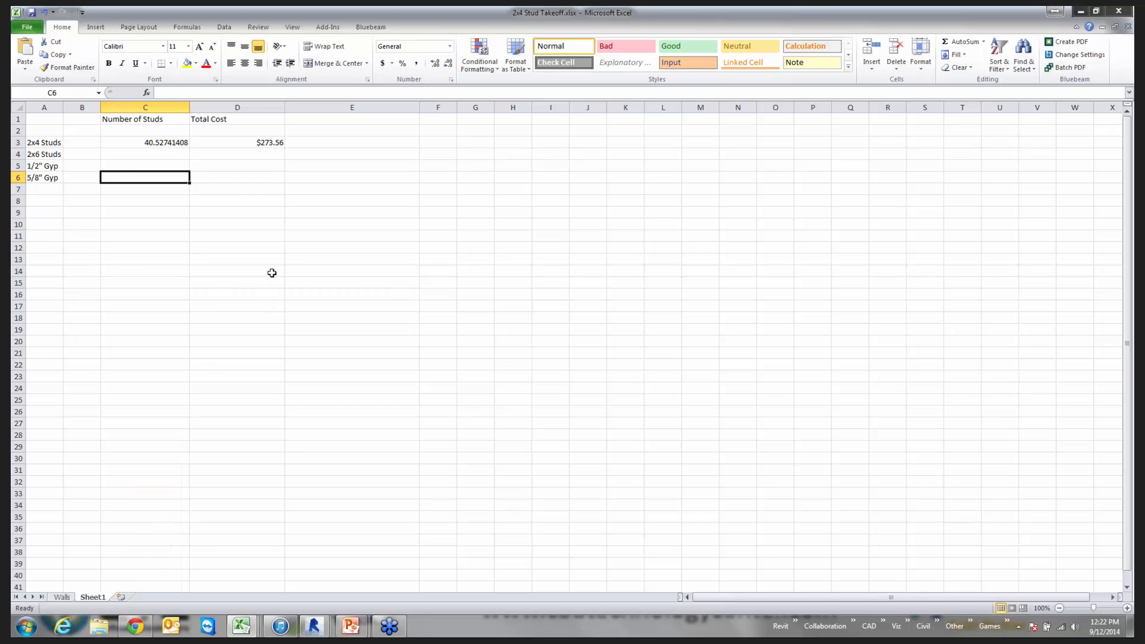
key(ctrl+a)
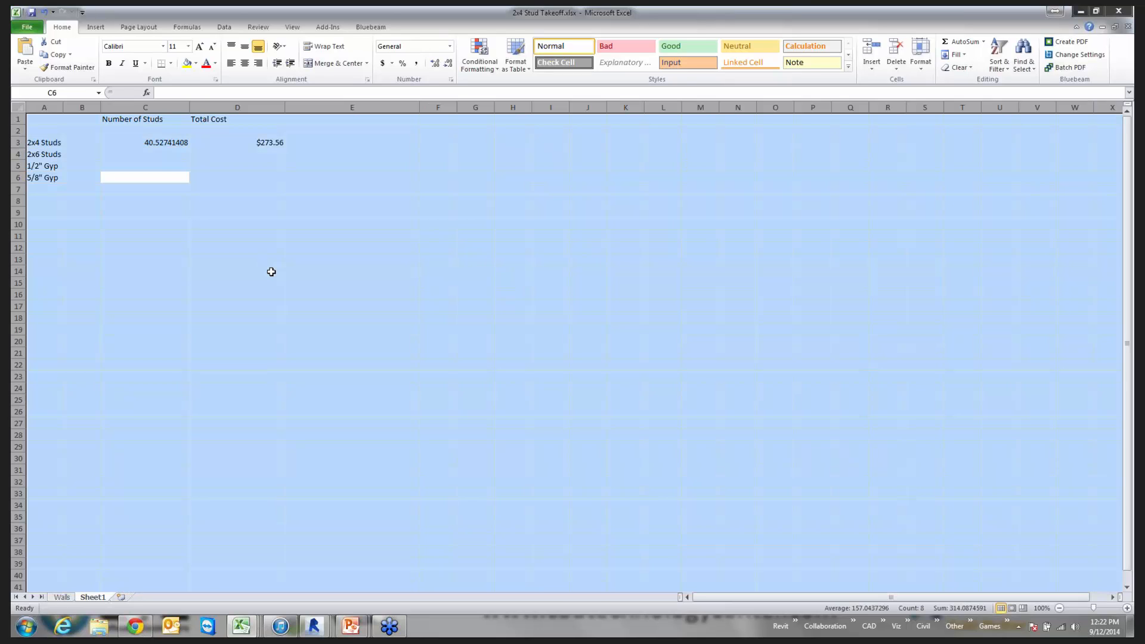
key(ctrl+c)
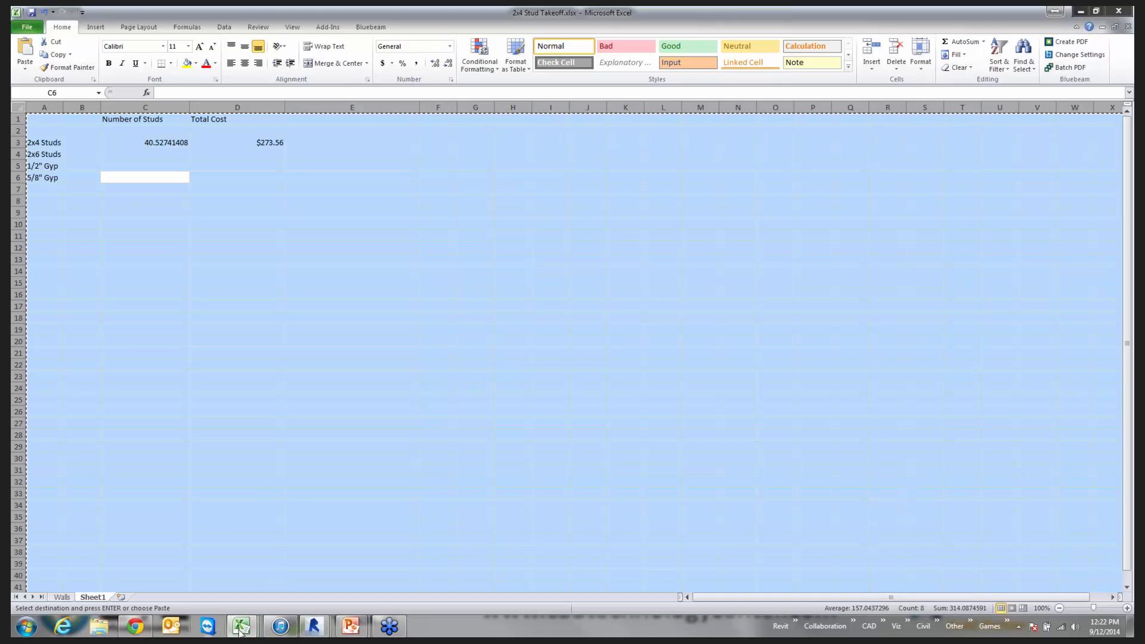
Step: Add a new sheet to the Wall Takeoff workbook and paste the copied stud and gypsum summary into it
mouse_move(241, 626)
click(674, 569)
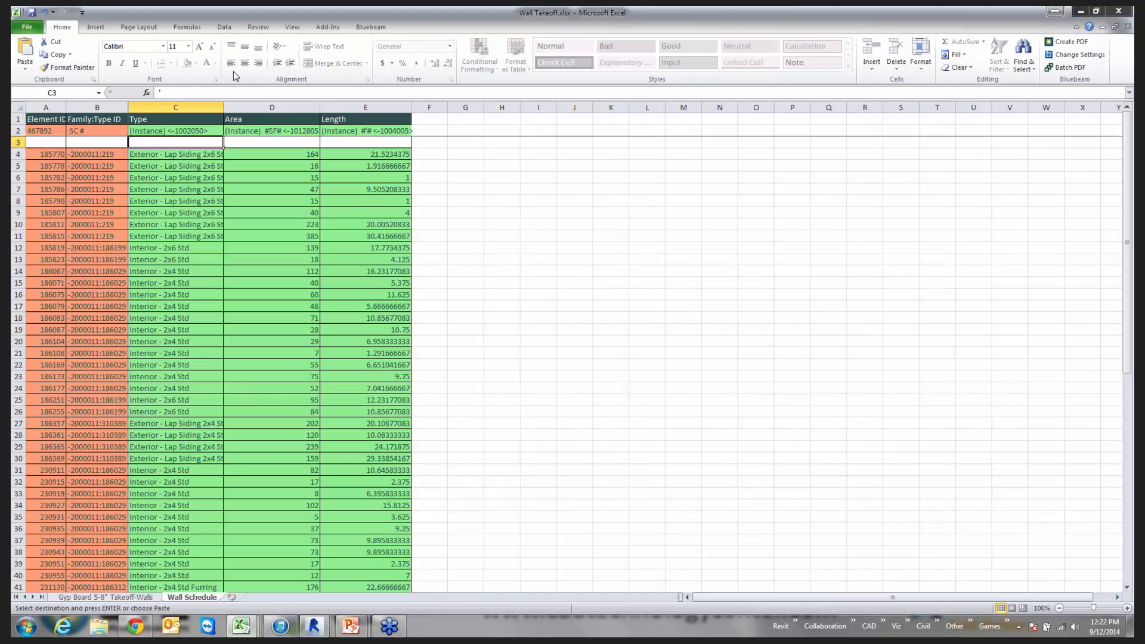
click(232, 597)
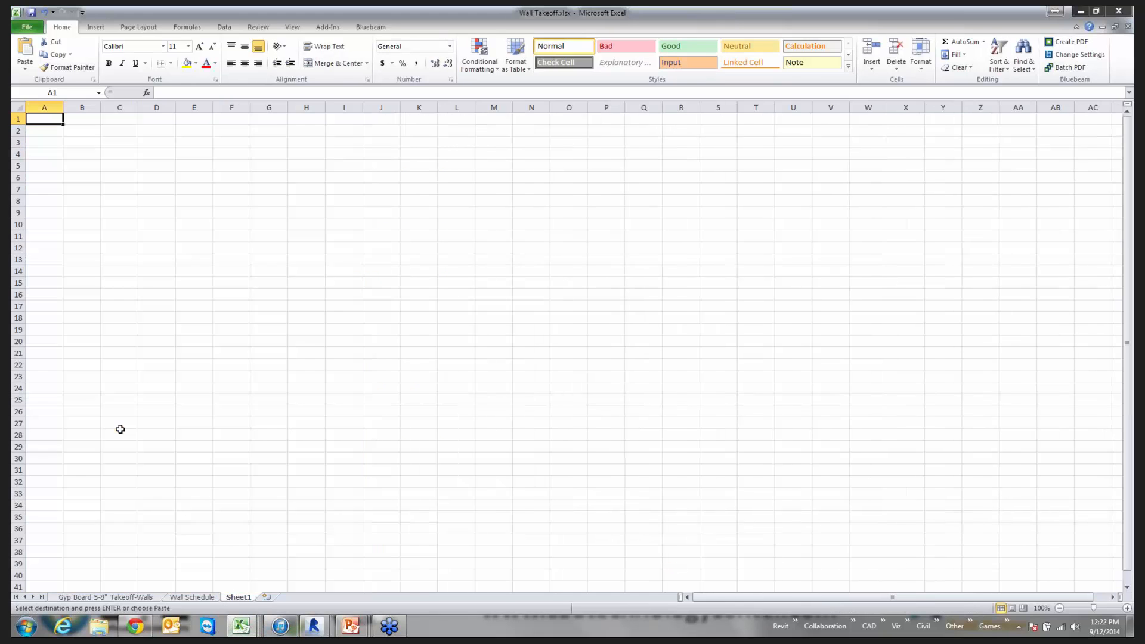
key(ctrl+v)
click(166, 204)
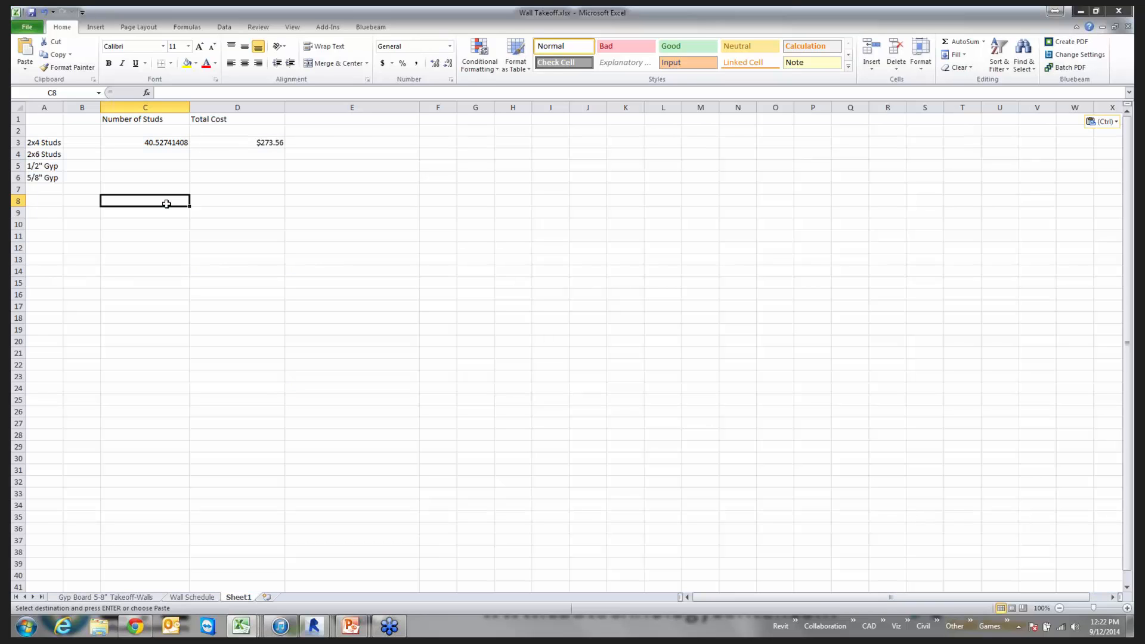
click(119, 144)
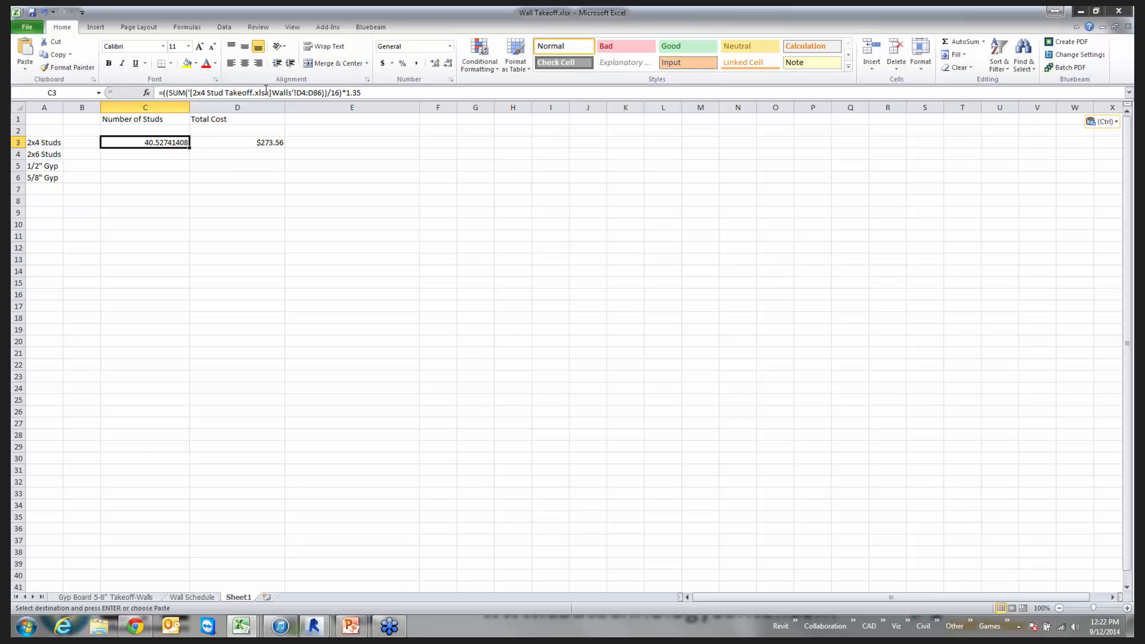
drag(271, 92, 191, 94)
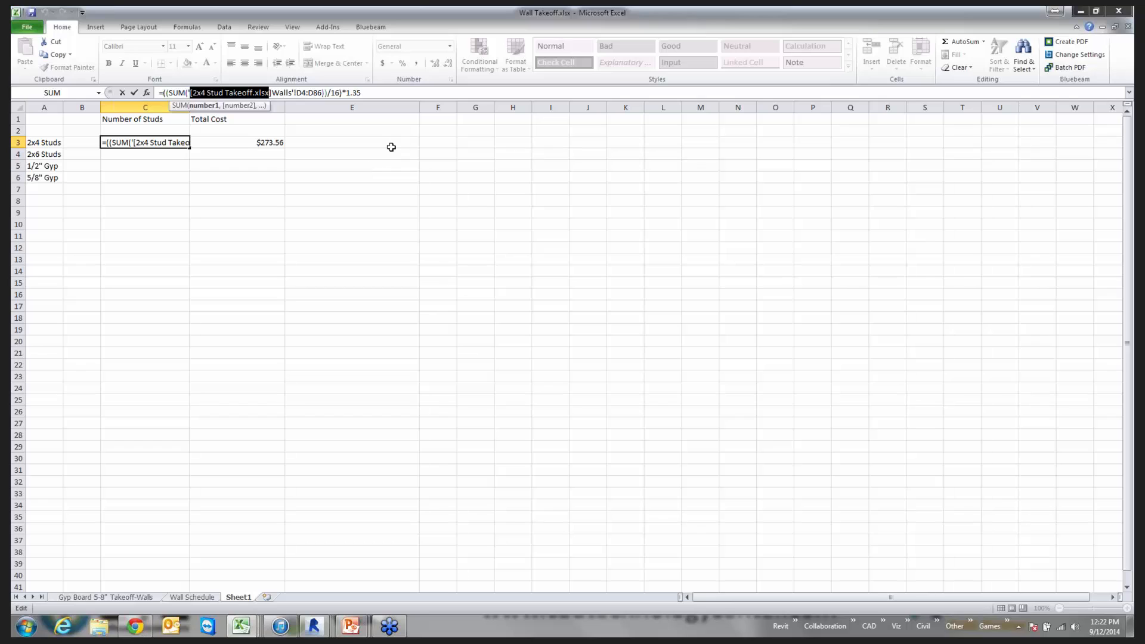
drag(322, 94, 295, 95)
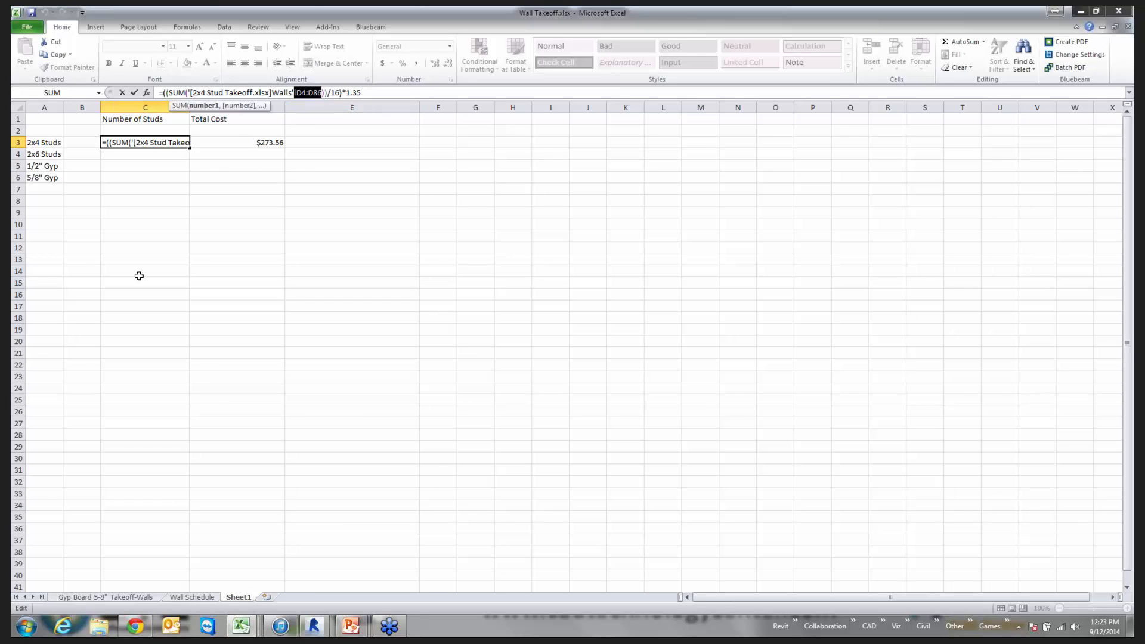
click(44, 213)
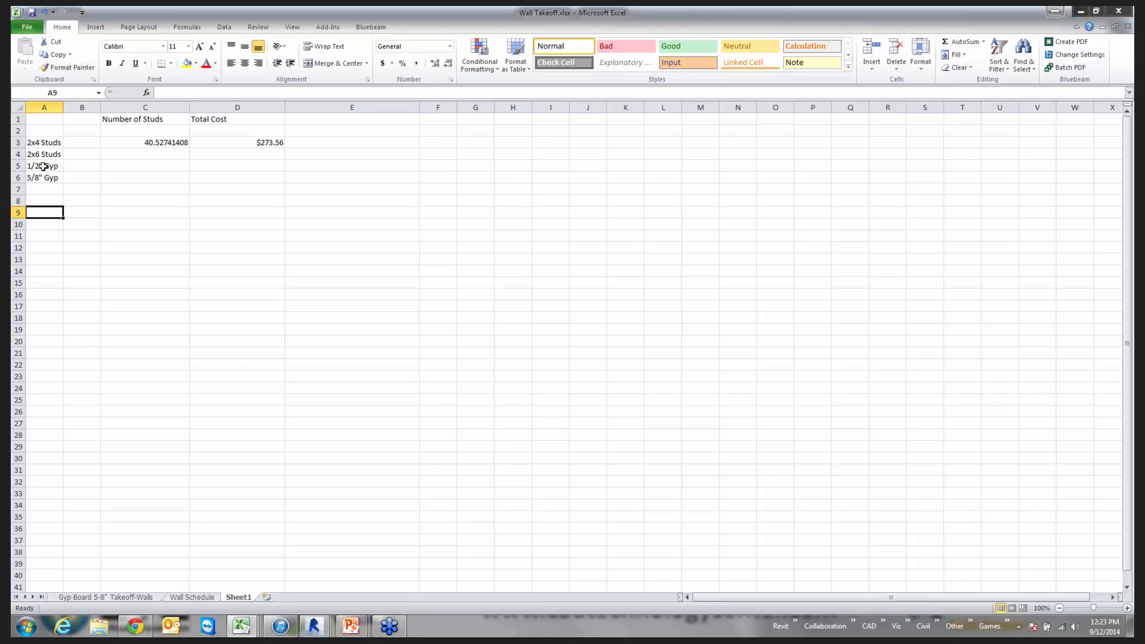
Step: Replace the external workbook and sheet reference in the 2x4 Studs count formula in C3 with 'Wall Schedule'
click(120, 141)
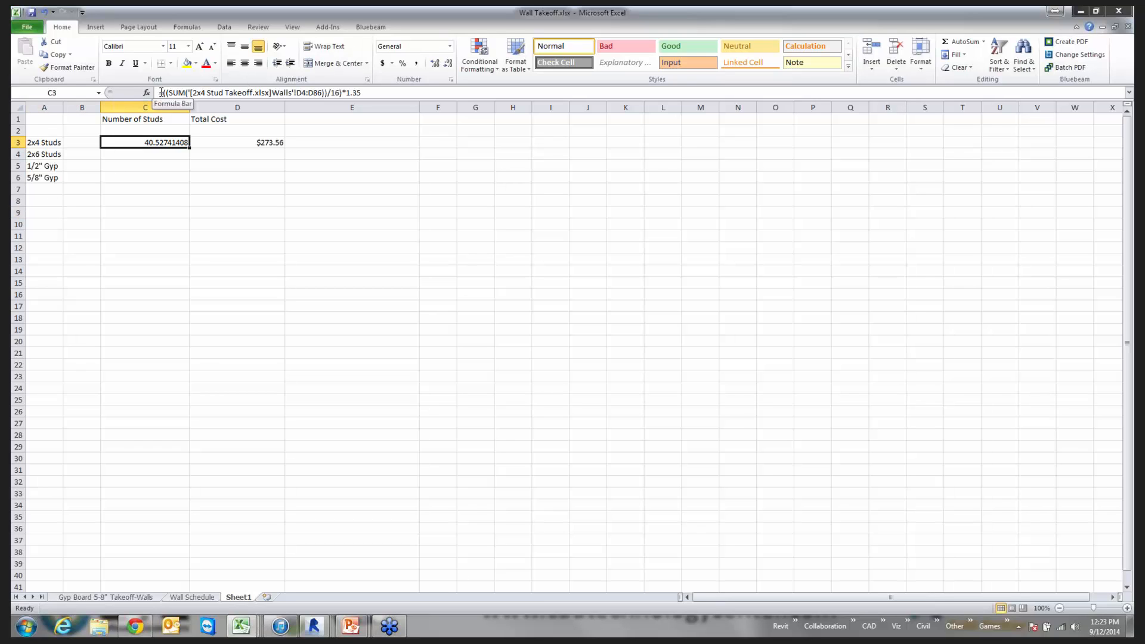
drag(162, 93, 388, 93)
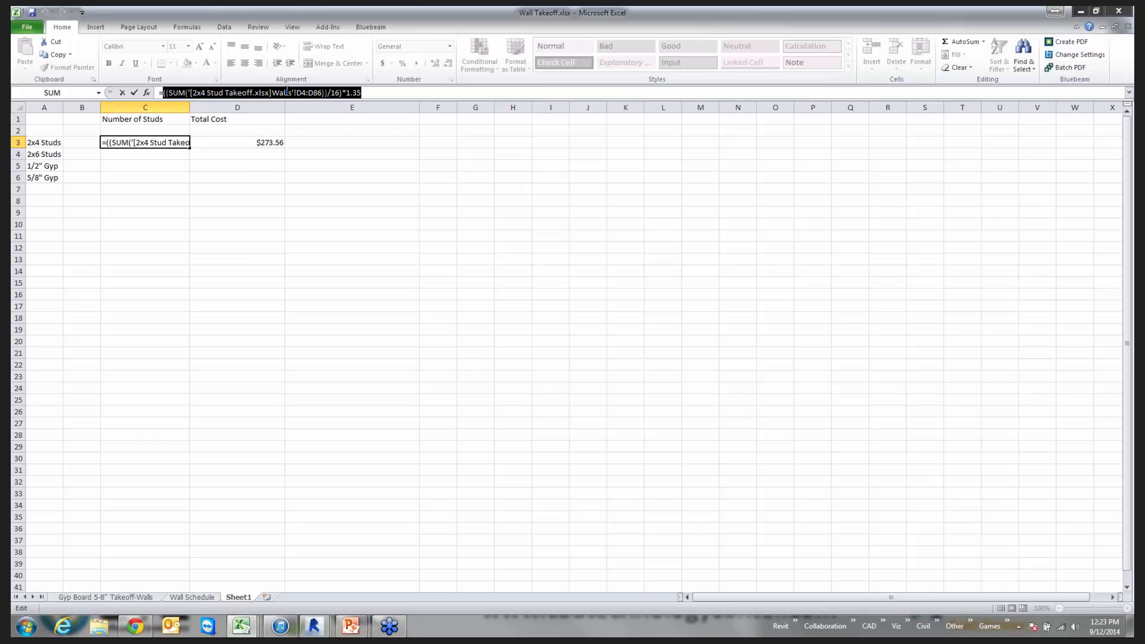
drag(292, 94, 190, 95)
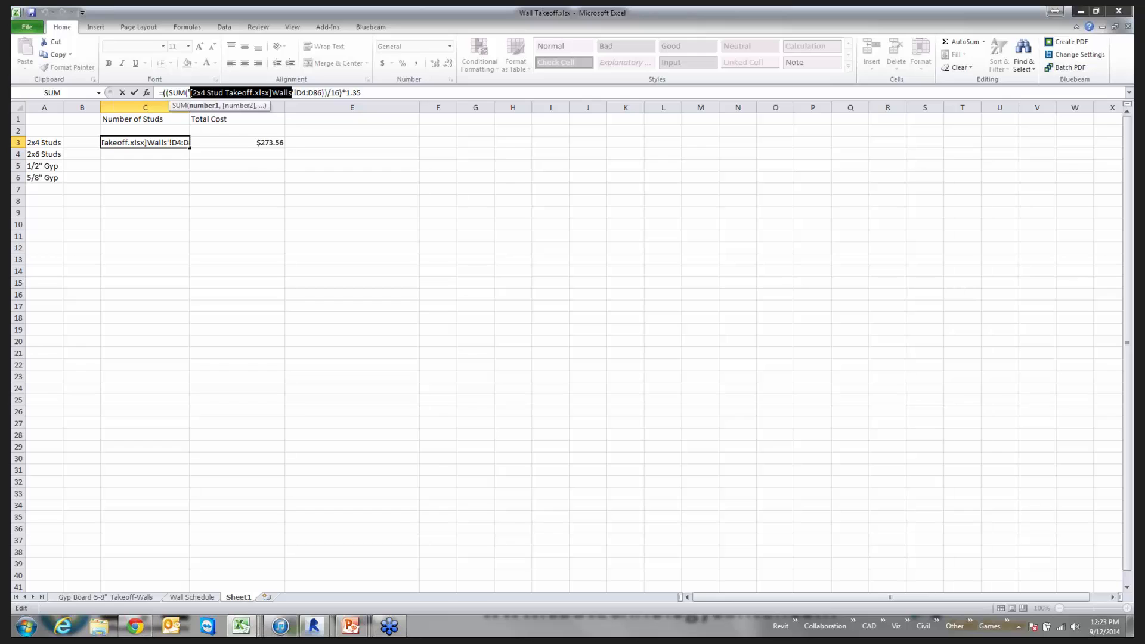
text(Wall Schedule)
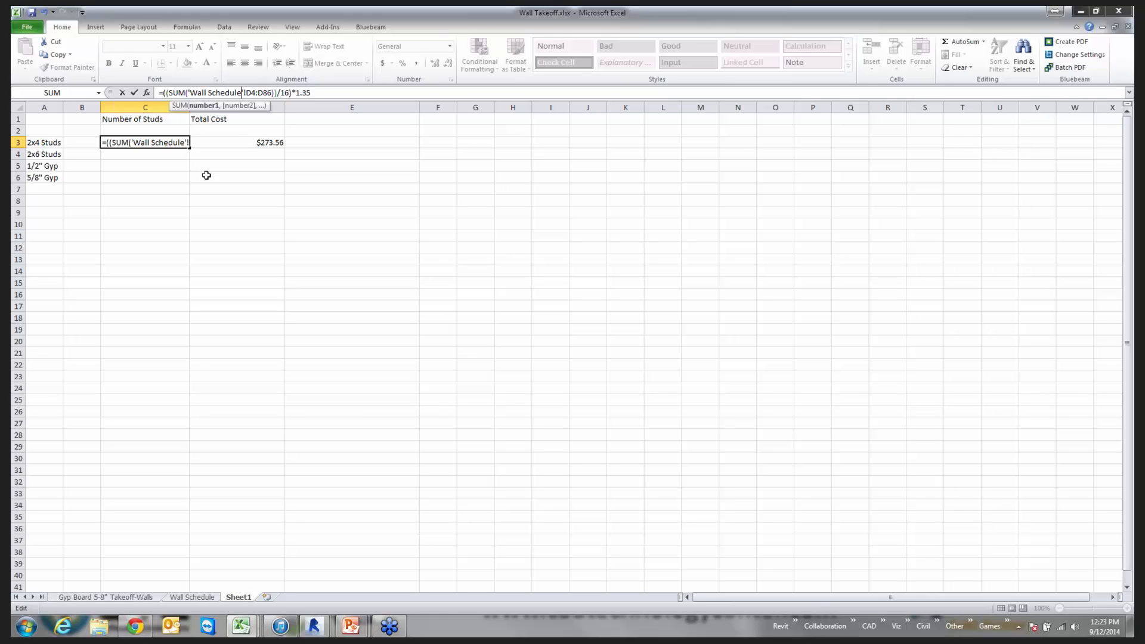
key(Return)
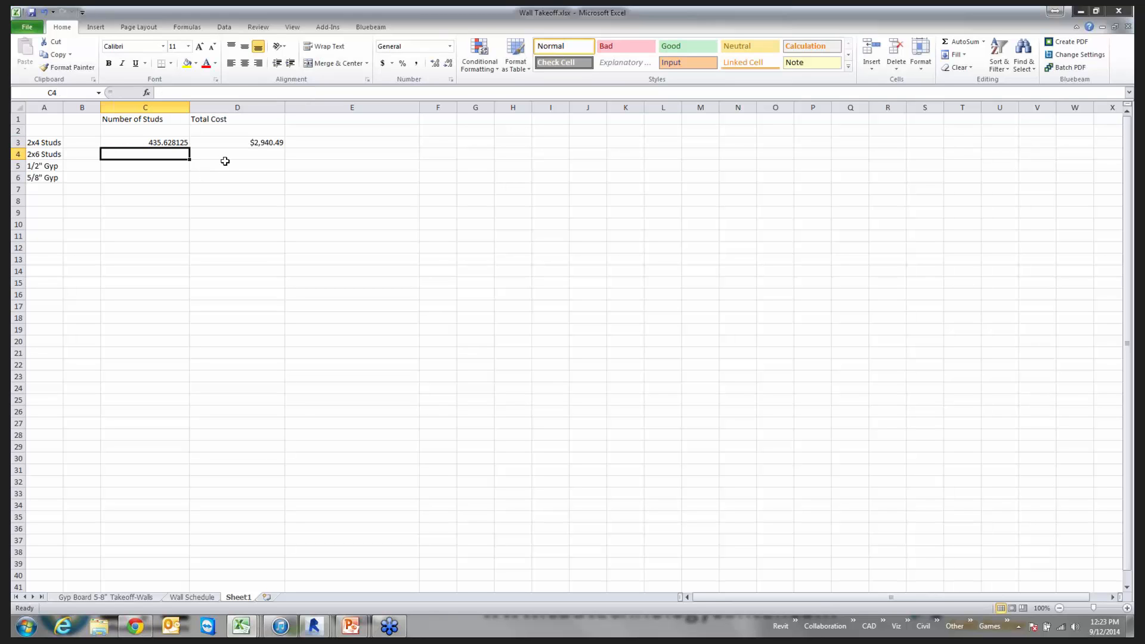
Step: Check the Wall Schedule columns and change the summed range in the 2x4 Studs count formula to E4:E1000
click(192, 597)
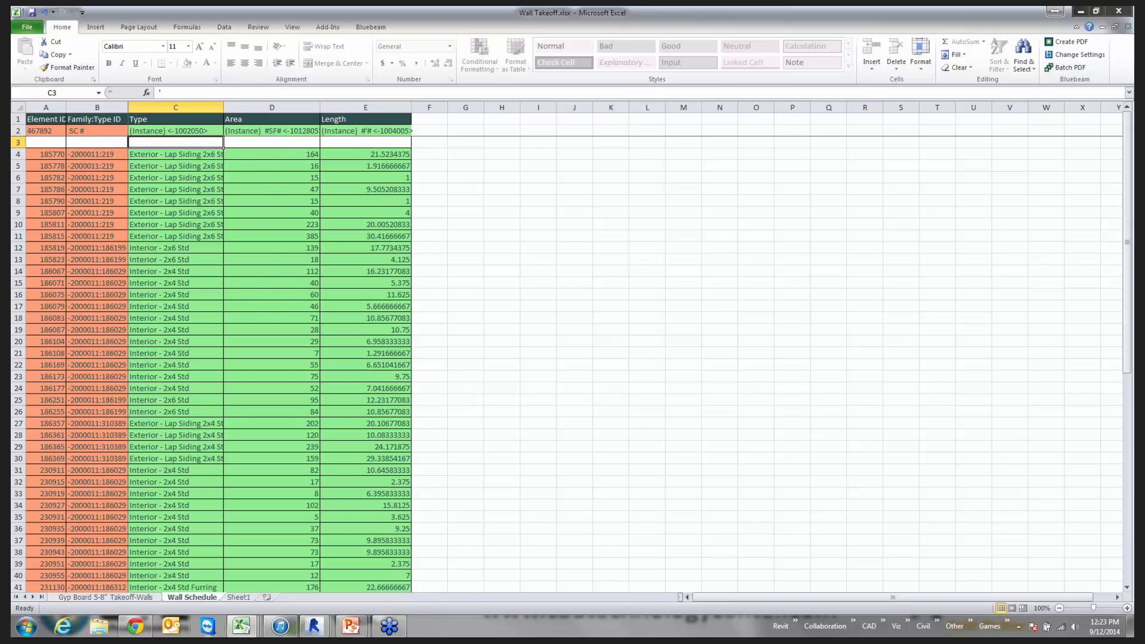
click(239, 597)
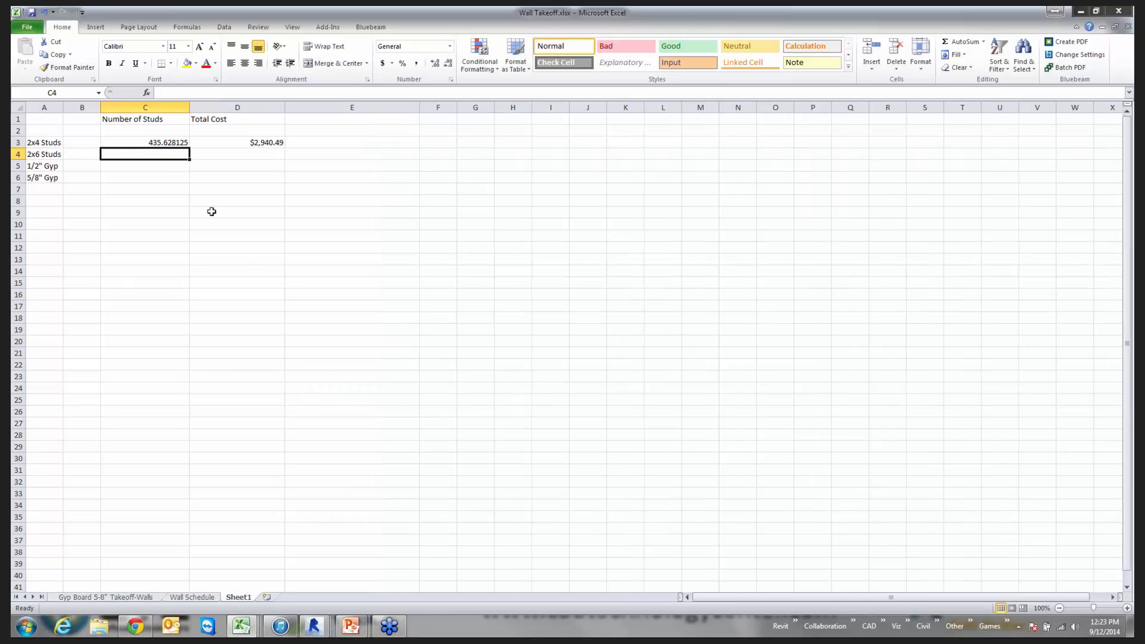
click(152, 154)
click(152, 142)
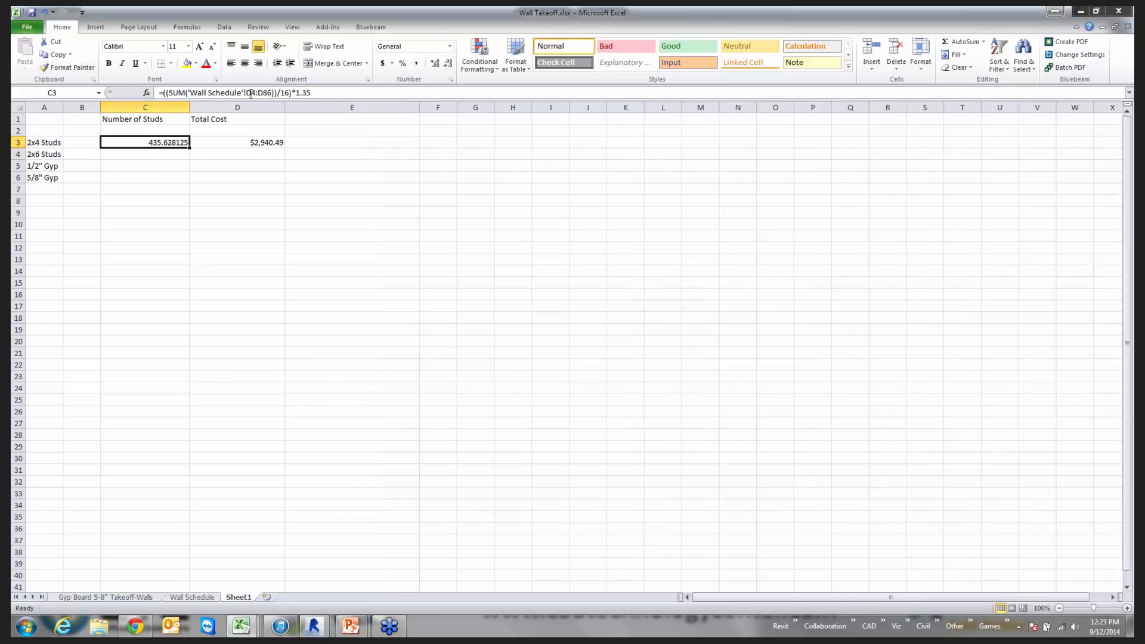
click(251, 94)
key(Delete)
text(E)
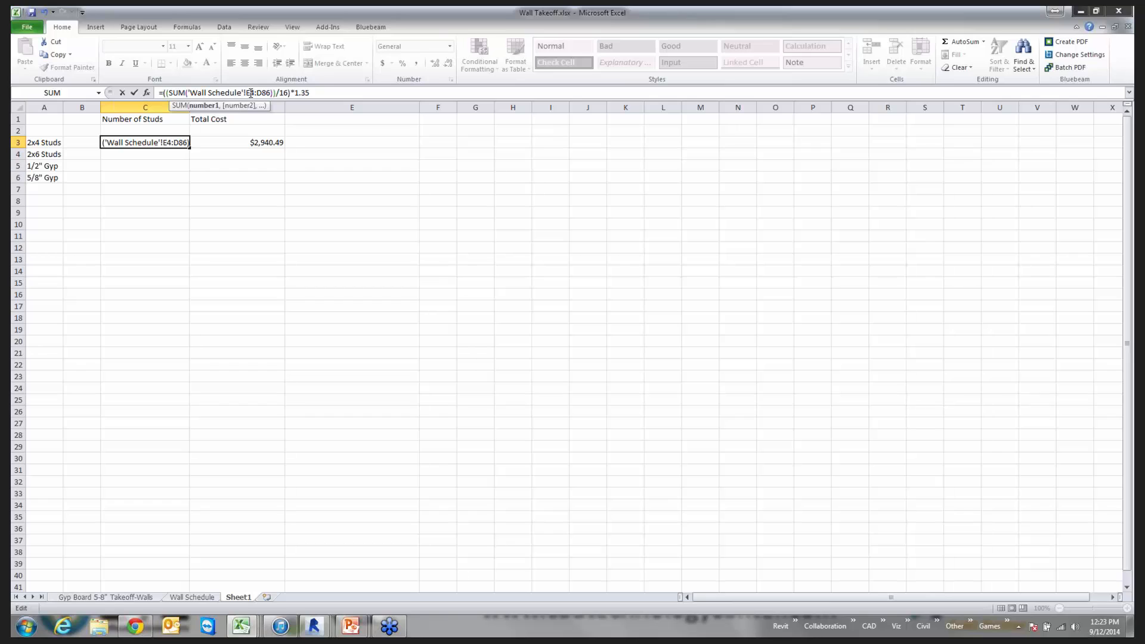
click(262, 93)
key(Delete)
text(E)
drag(271, 93, 261, 94)
text(1000)
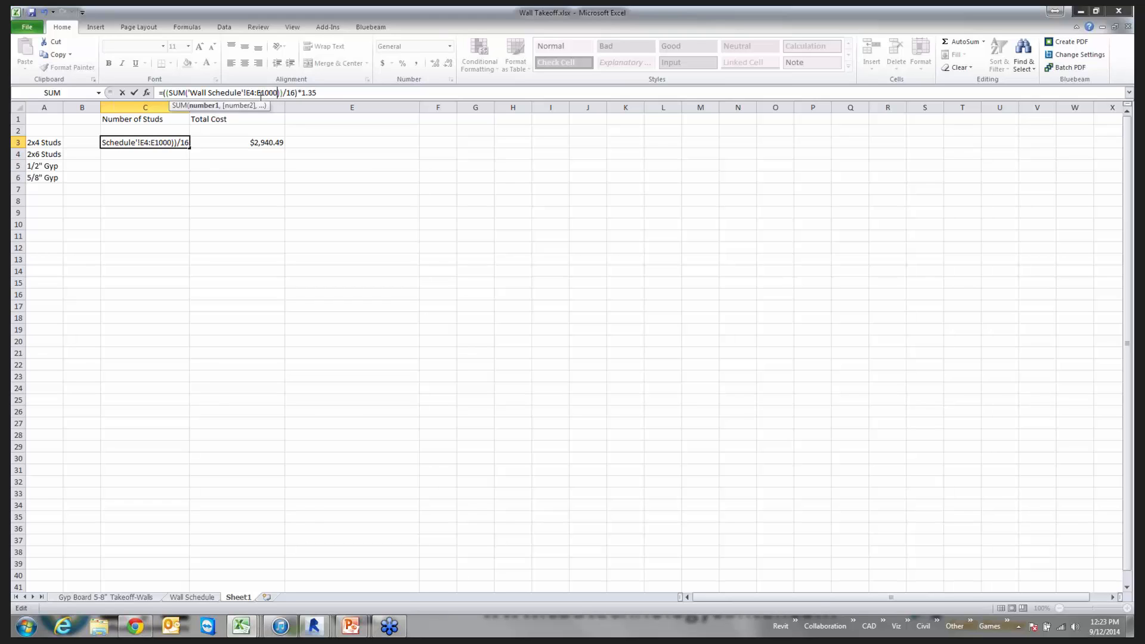
key(Return)
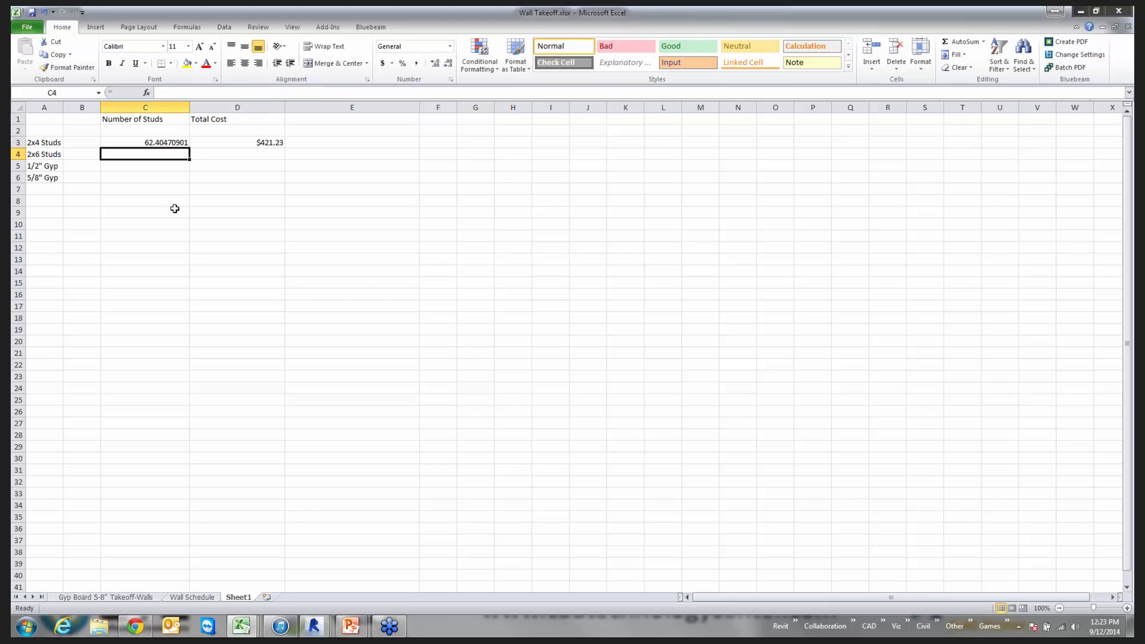
Step: Review the 2x4 Studs count and total cost formulas, and return to the Wall Schedule sheet to examine its data
click(152, 141)
click(239, 144)
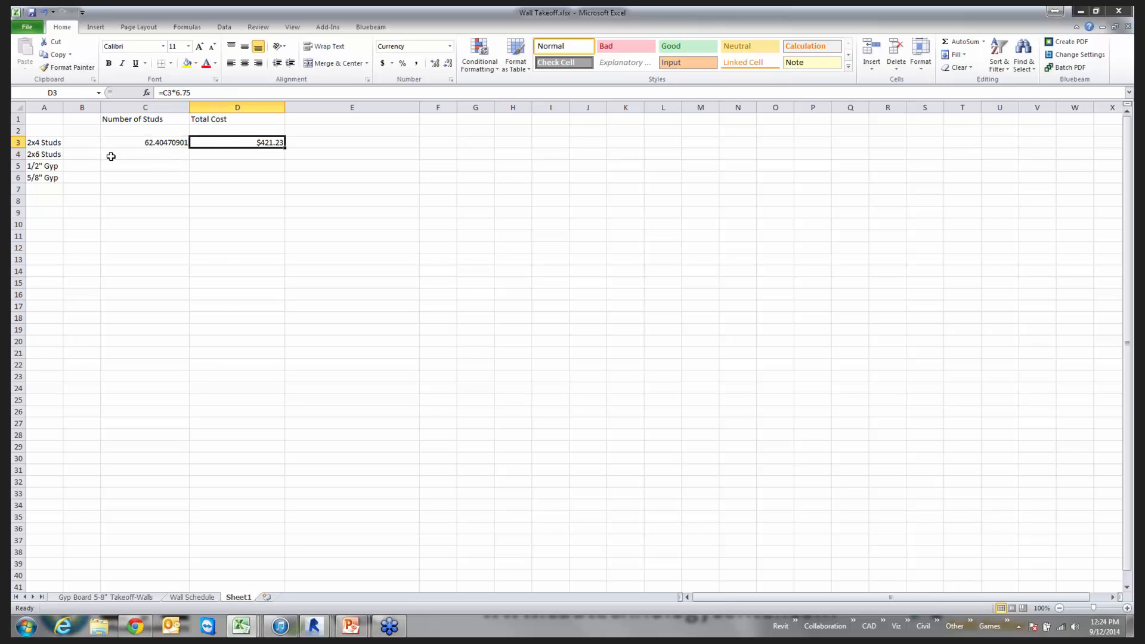
click(61, 142)
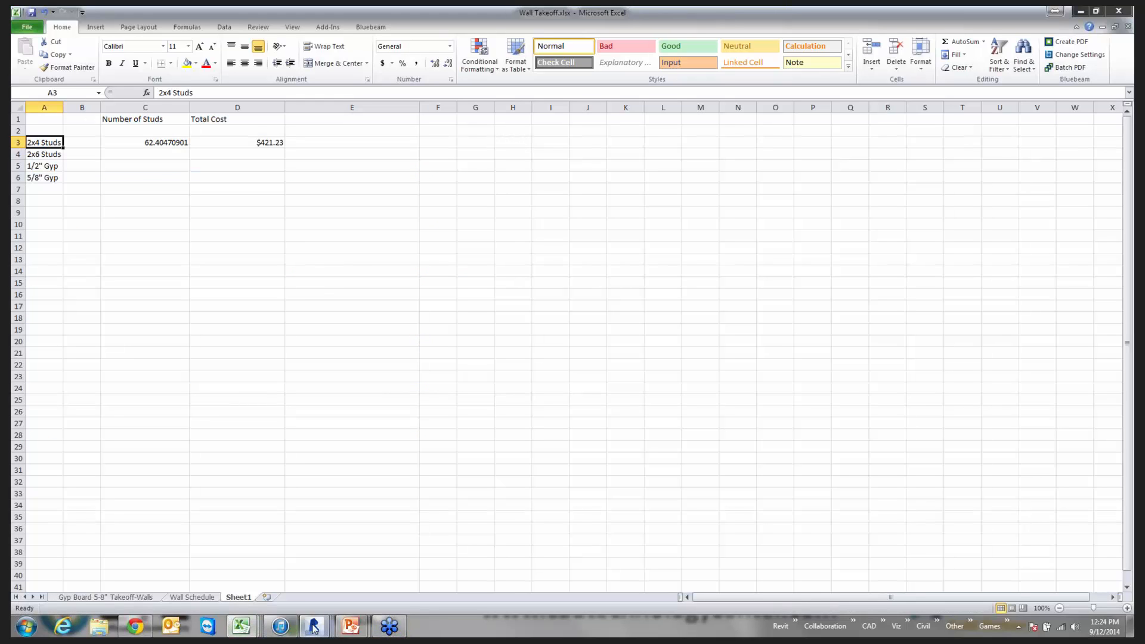
mouse_move(314, 626)
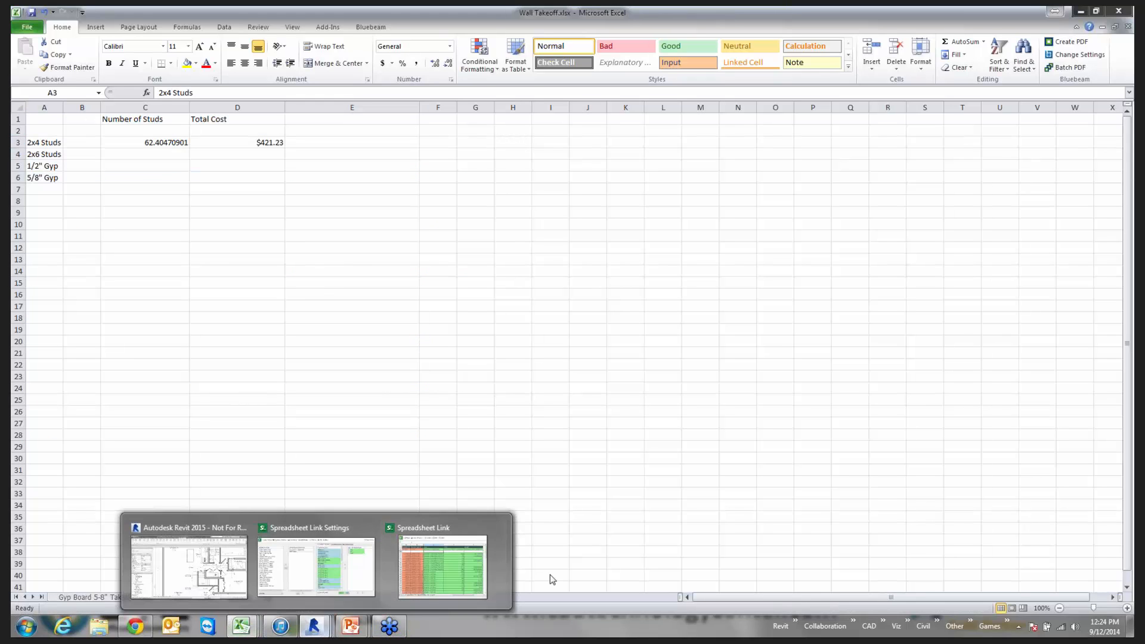
mouse_move(241, 626)
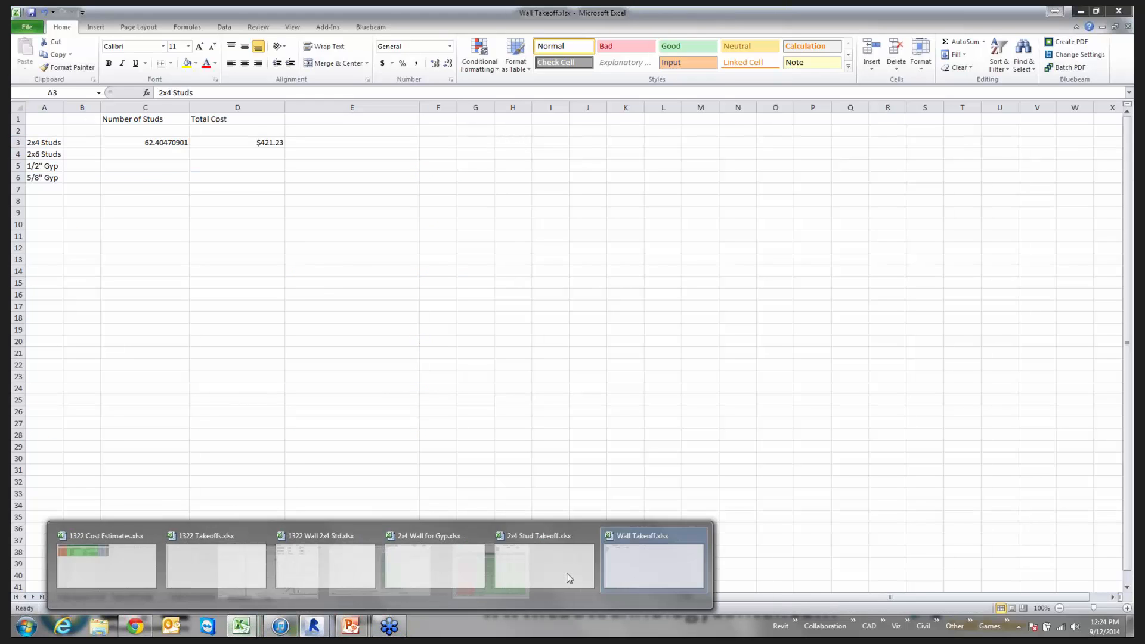
click(758, 578)
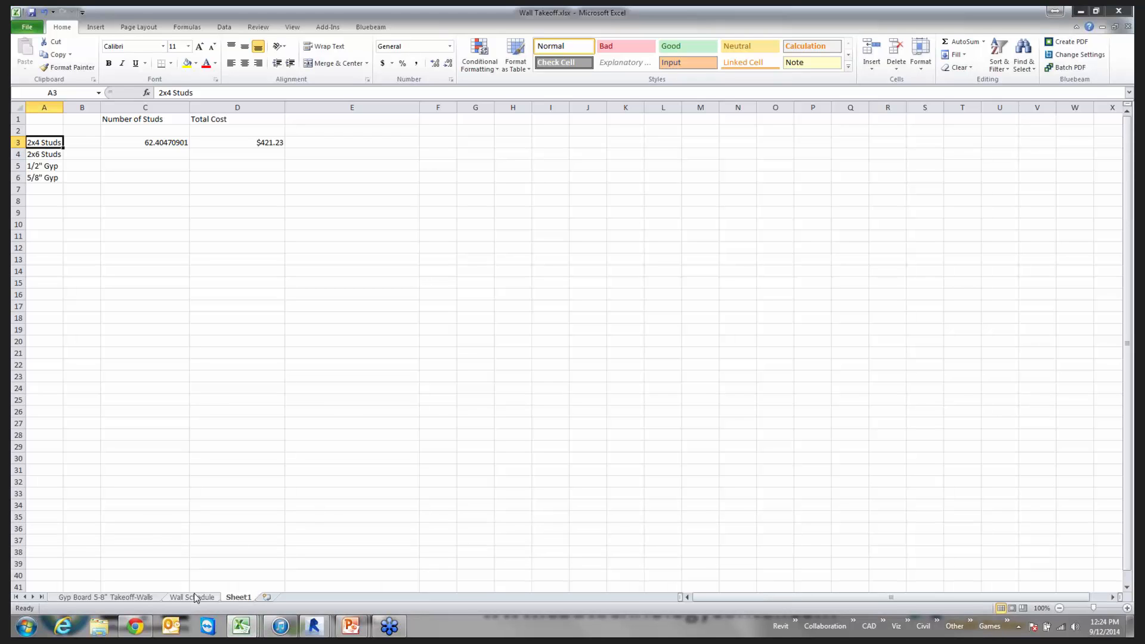
click(192, 596)
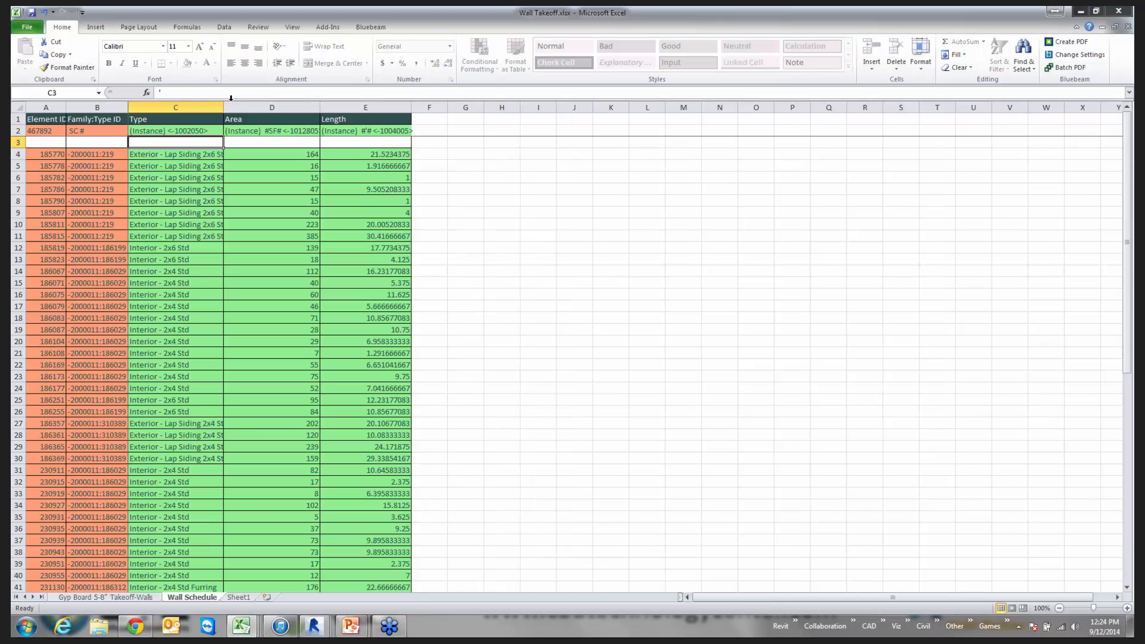
Step: Examine the wall types listed in the Type column of the Wall Schedule, through to its last row
drag(223, 108, 219, 108)
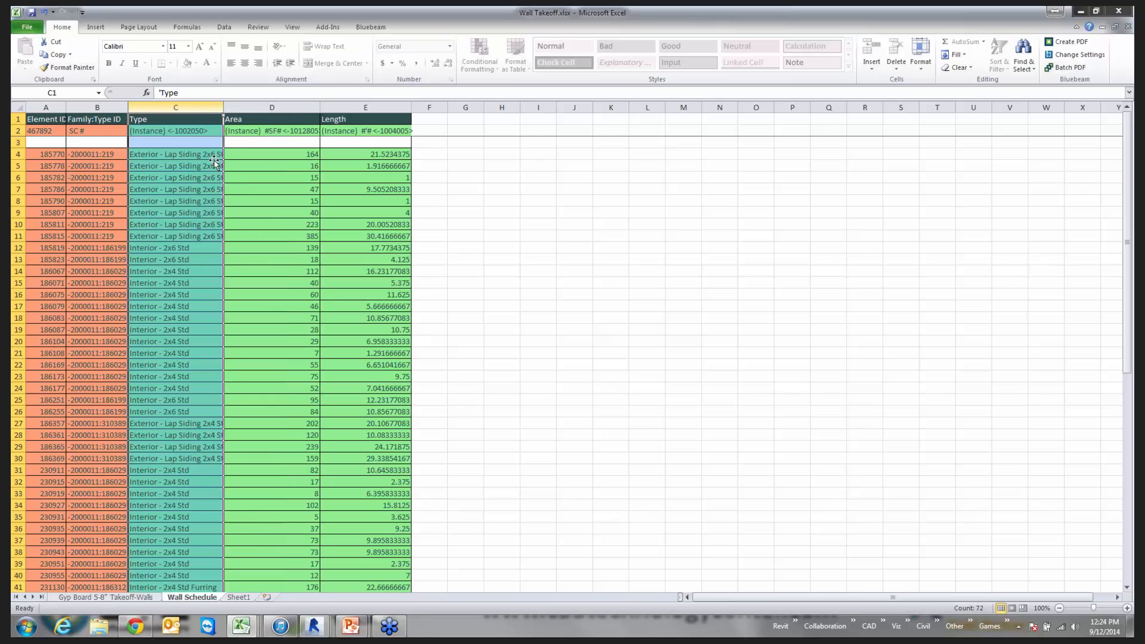
click(205, 271)
scroll(204, 280, down, 1)
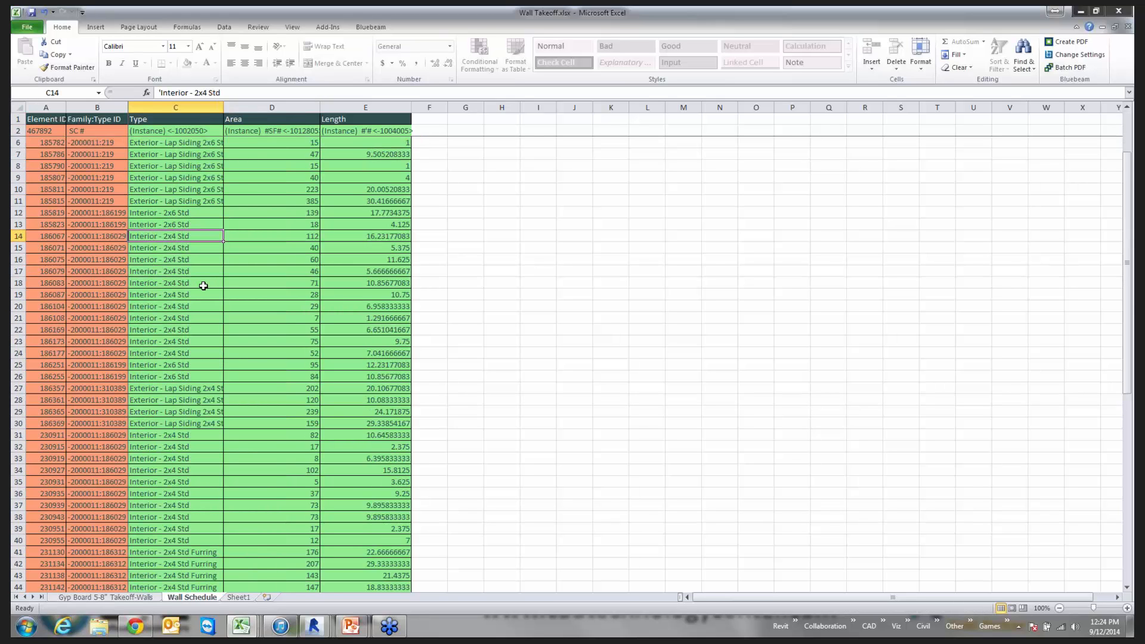
scroll(203, 286, down, 13)
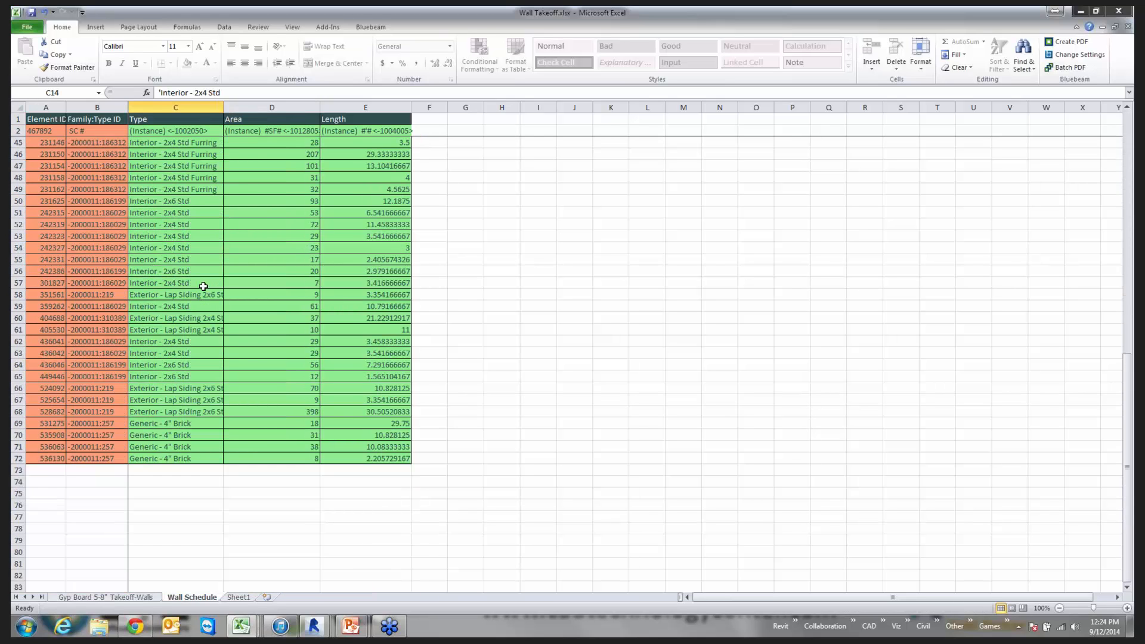
scroll(203, 286, up, 14)
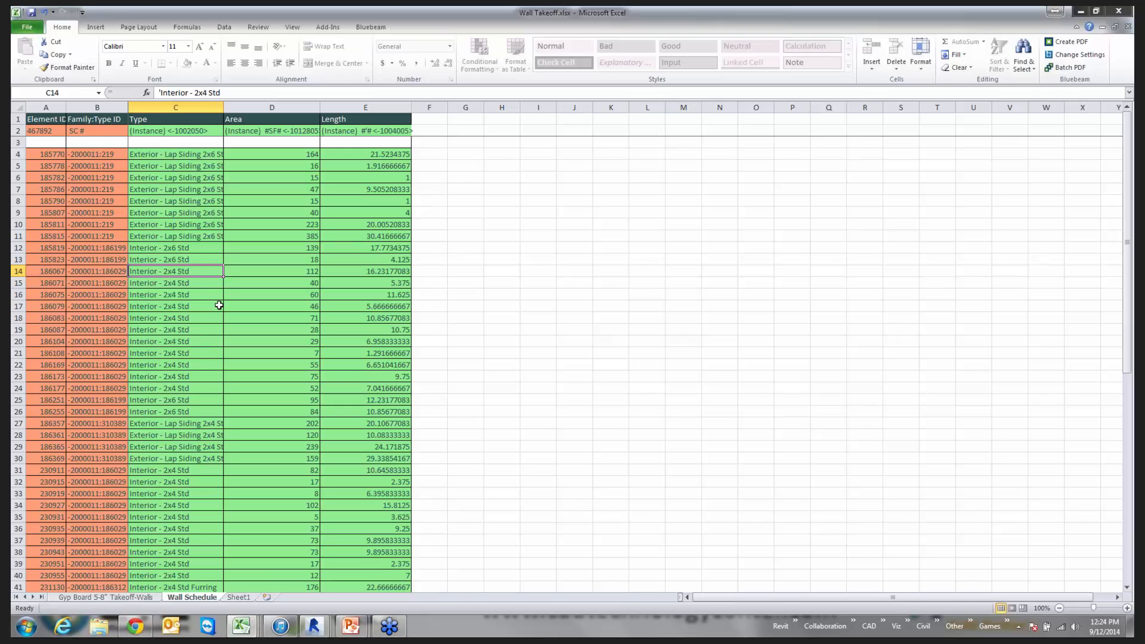
click(192, 142)
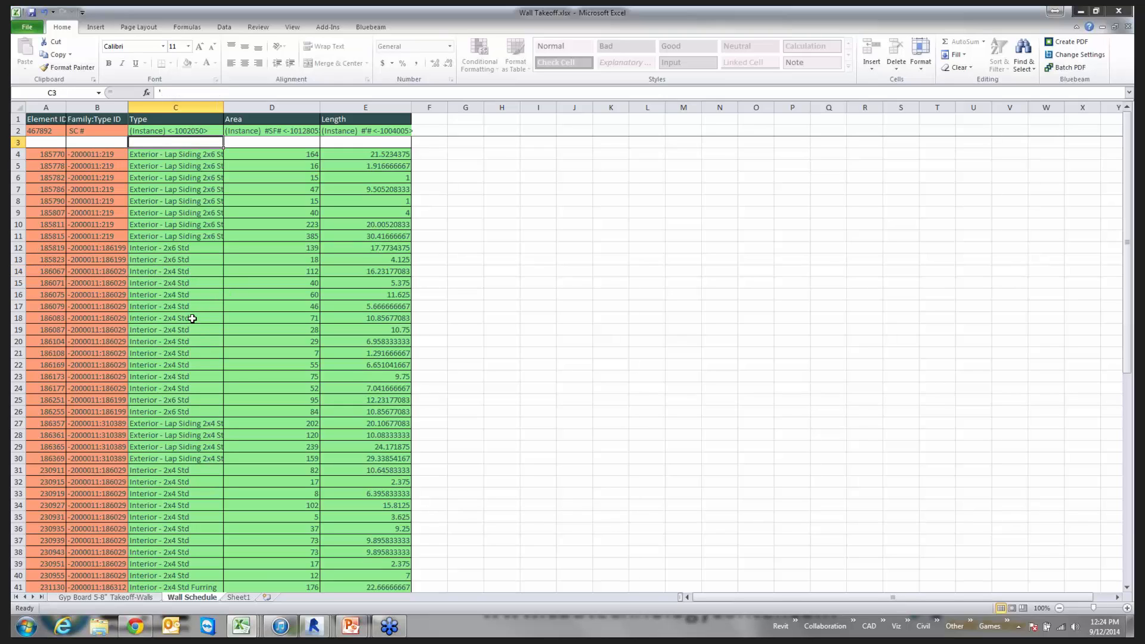
click(566, 377)
Step: Return to Sheet1 and clear the 5/8" Gyp label from A6
click(238, 597)
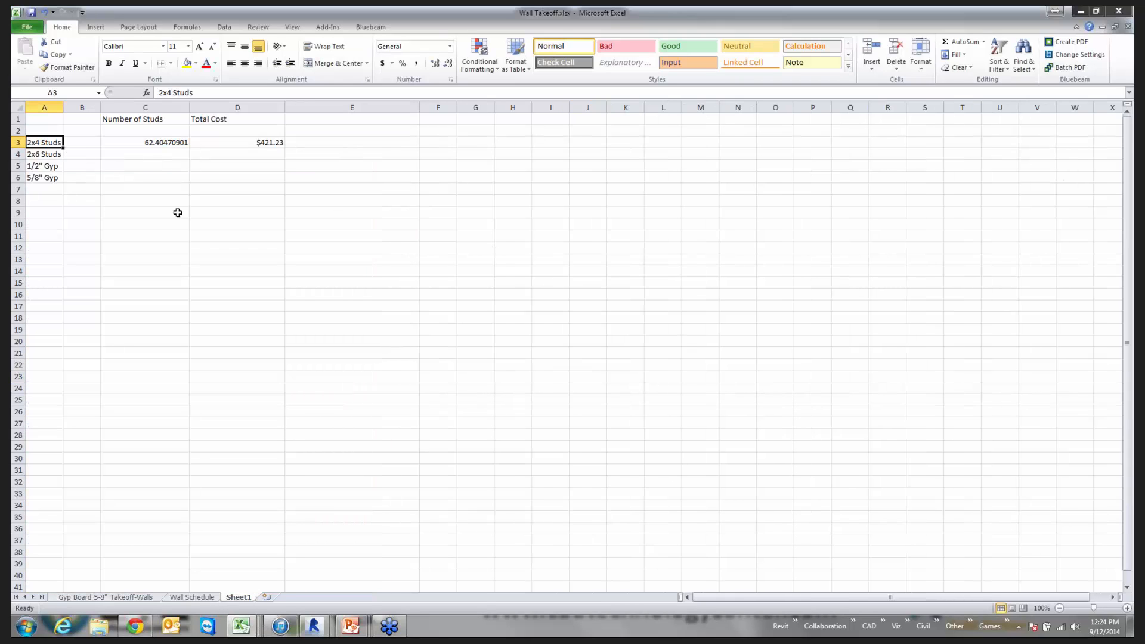
click(59, 179)
key(BackSpace)
click(151, 167)
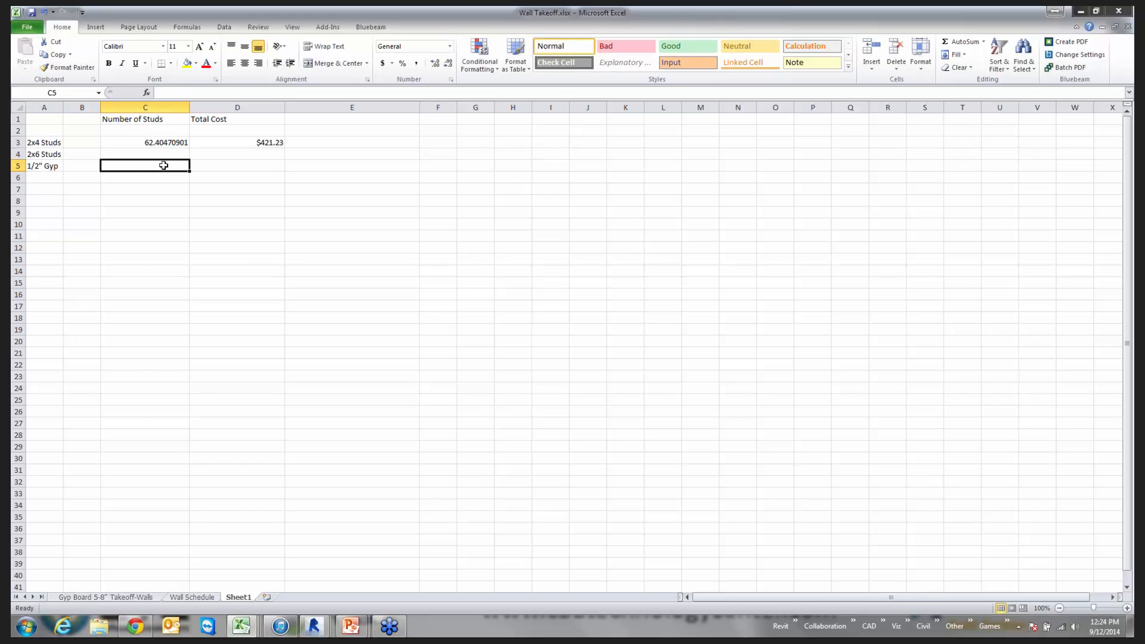
Step: Copy the full text of the 2x4 Studs count formula in C3
click(159, 143)
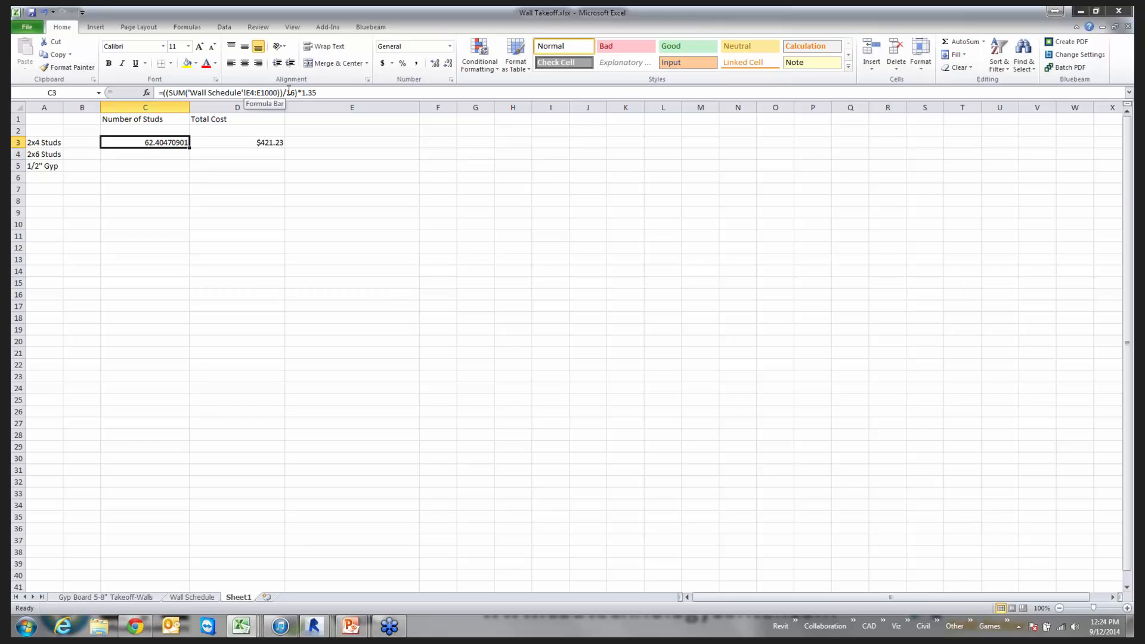
click(321, 92)
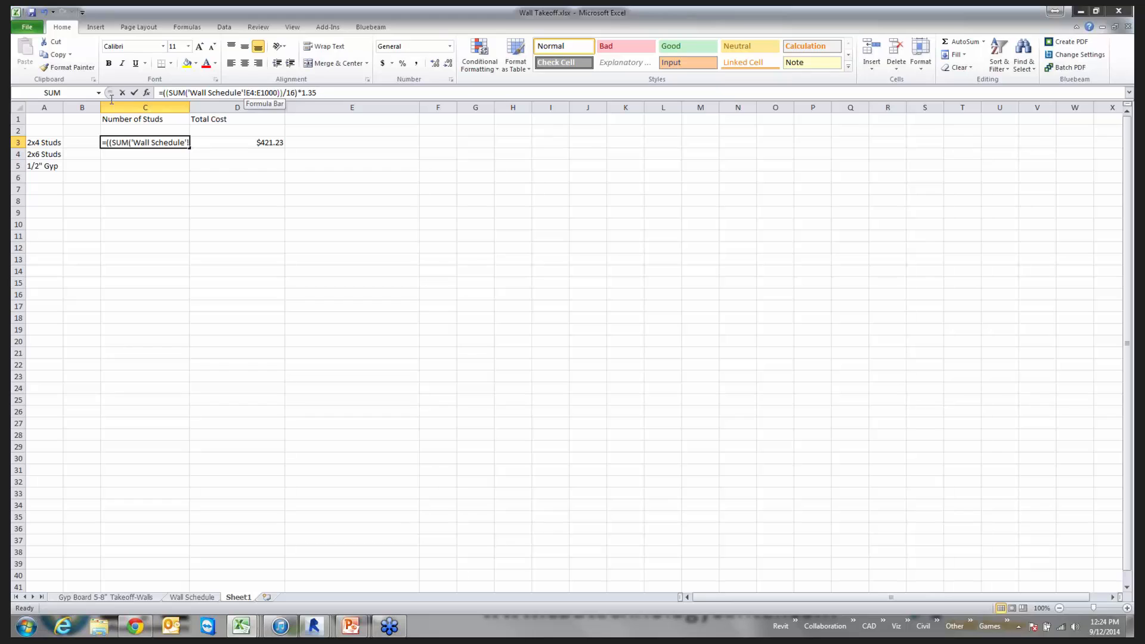
drag(320, 91, 158, 92)
key(ctrl+c)
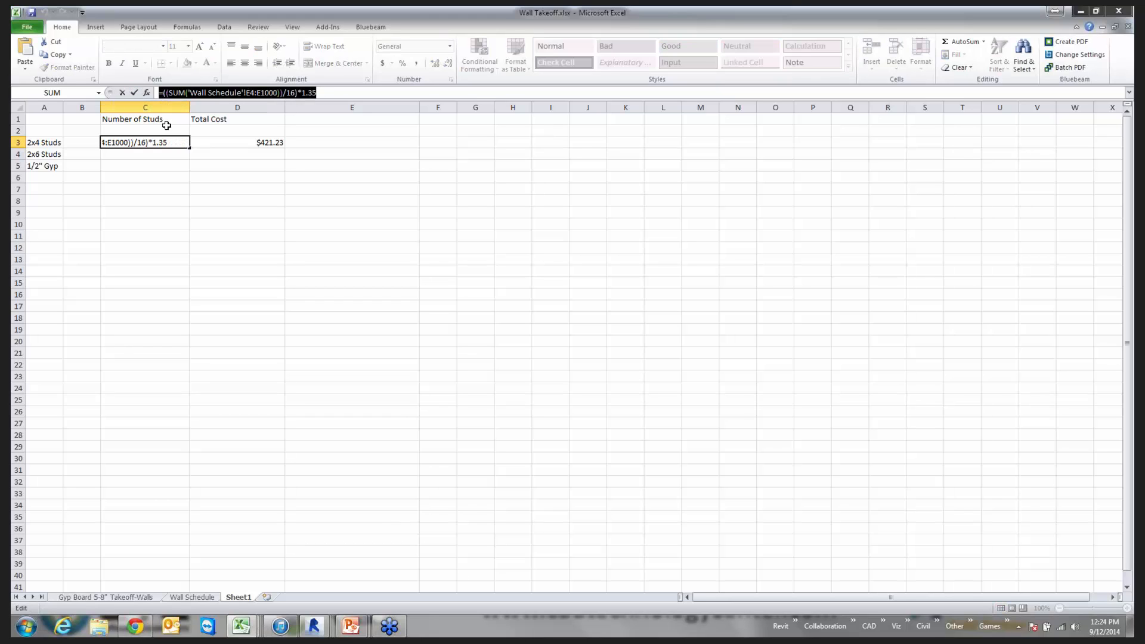
text(=)
click(148, 164)
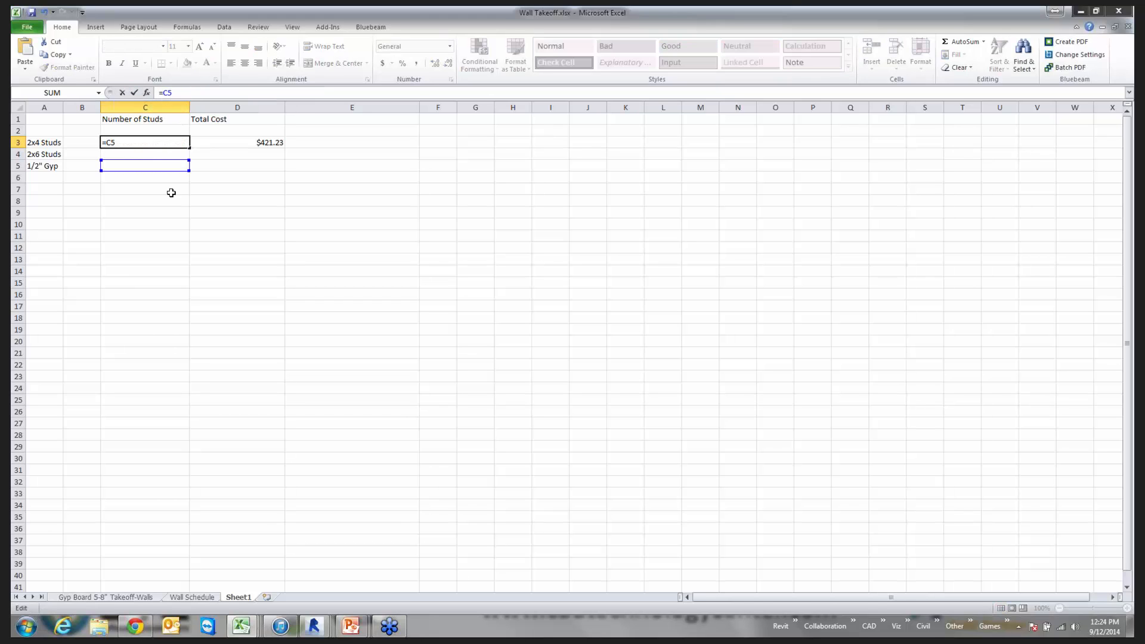
drag(173, 93, 161, 92)
key(ctrl+v)
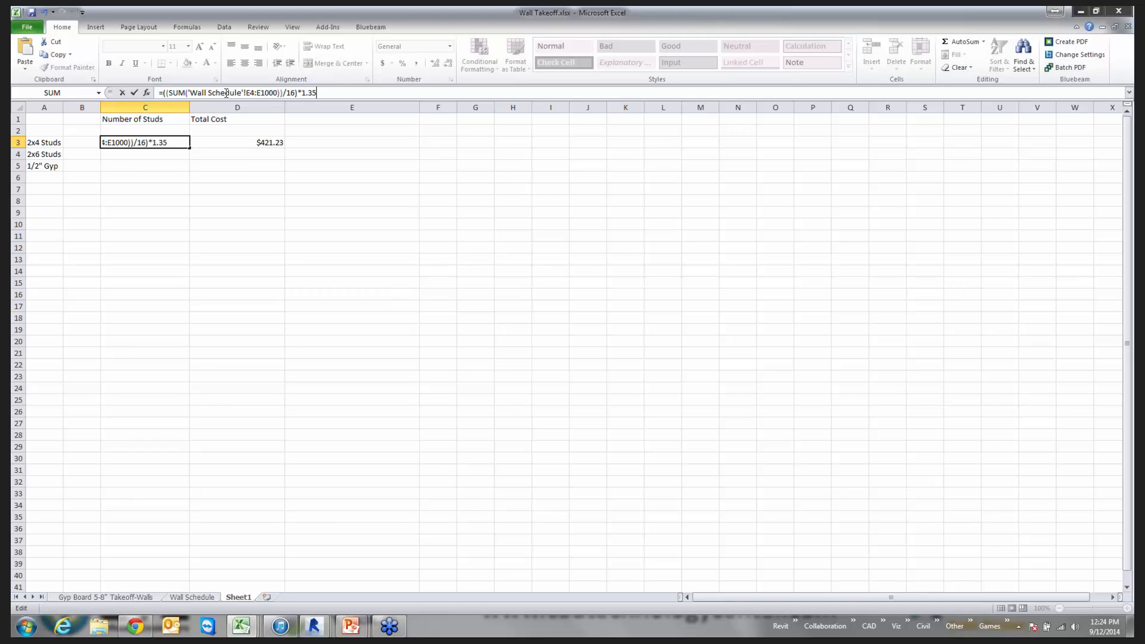
Step: Paste the copied stud count formula into C5 on the 1/2" Gyp row
click(143, 168)
click(179, 93)
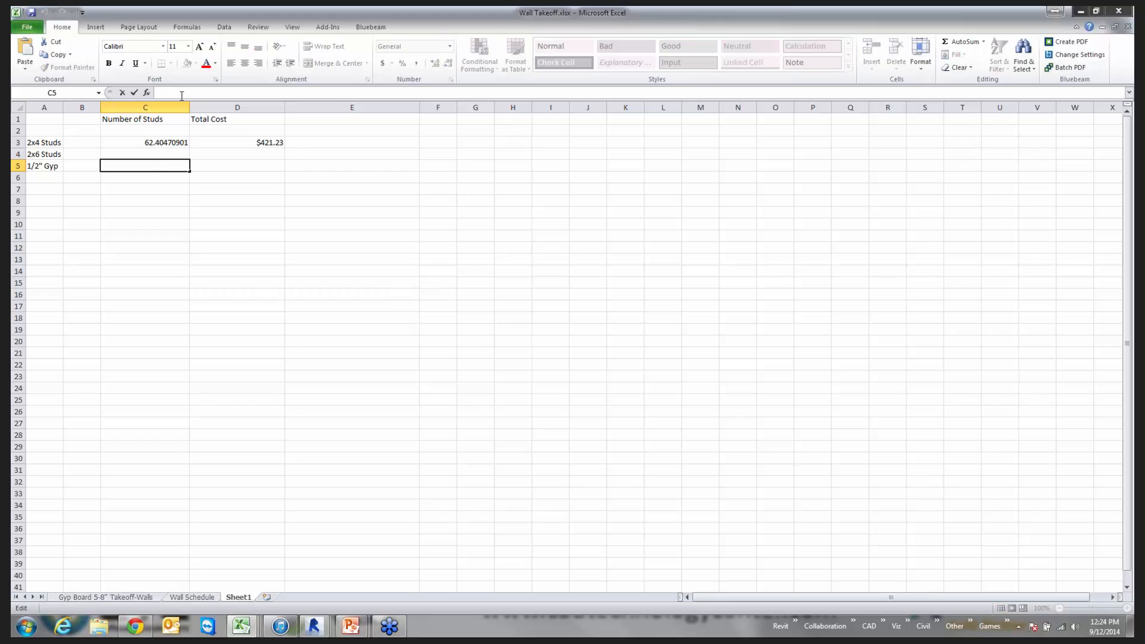
key(ctrl+v)
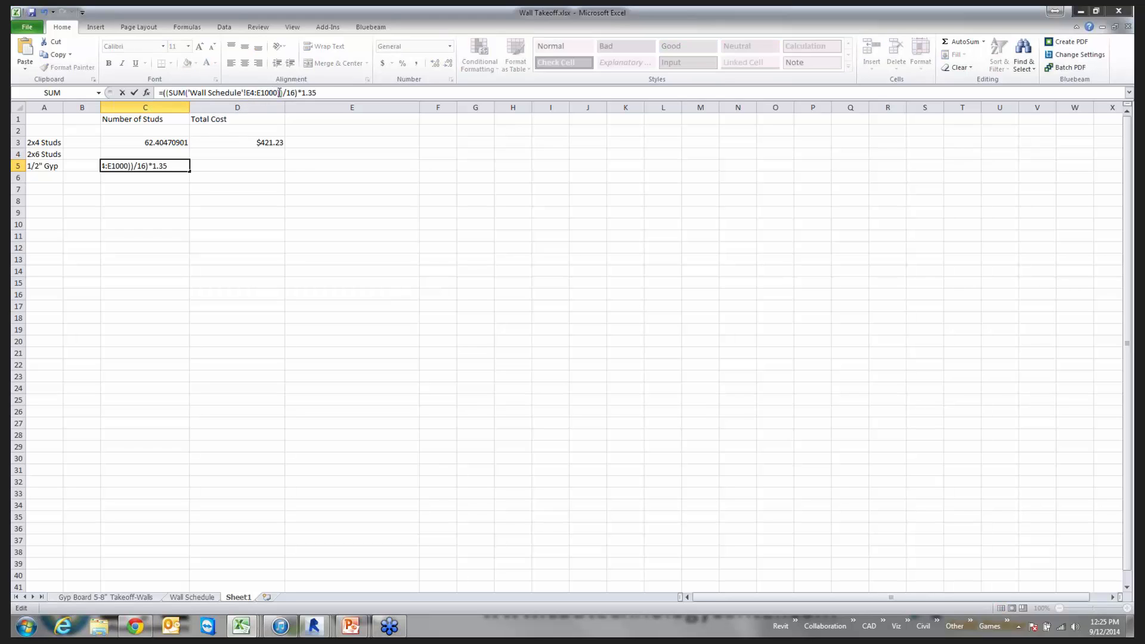
Step: Change the summed Wall Schedule range in the 1/2" Gyp formula to the area values, D4:D1000
click(250, 93)
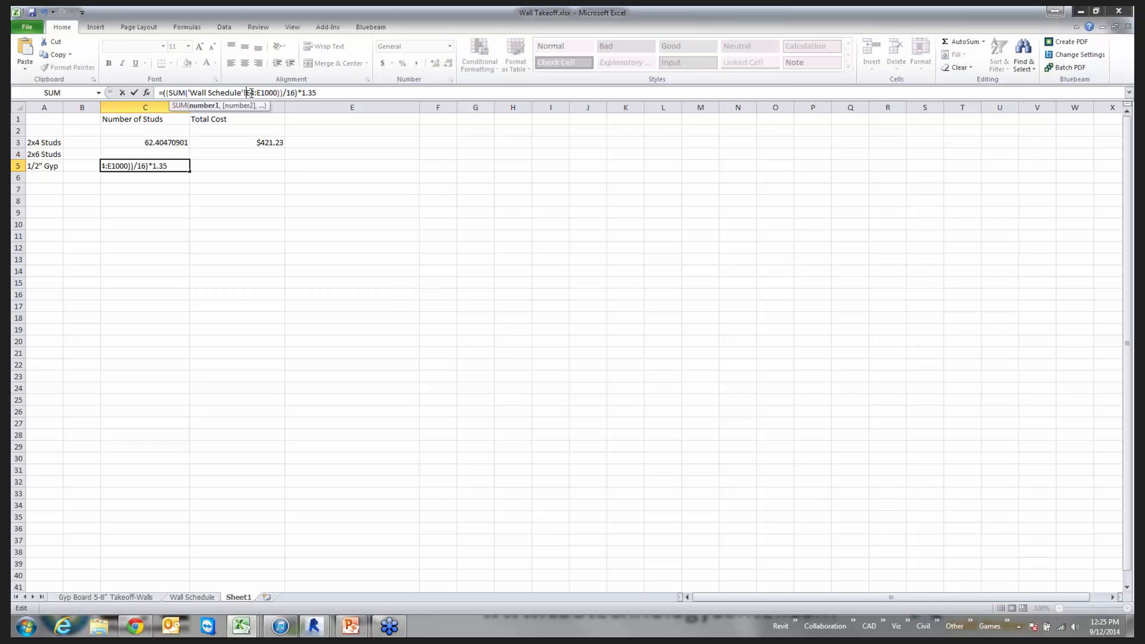
key(Delete)
text(D)
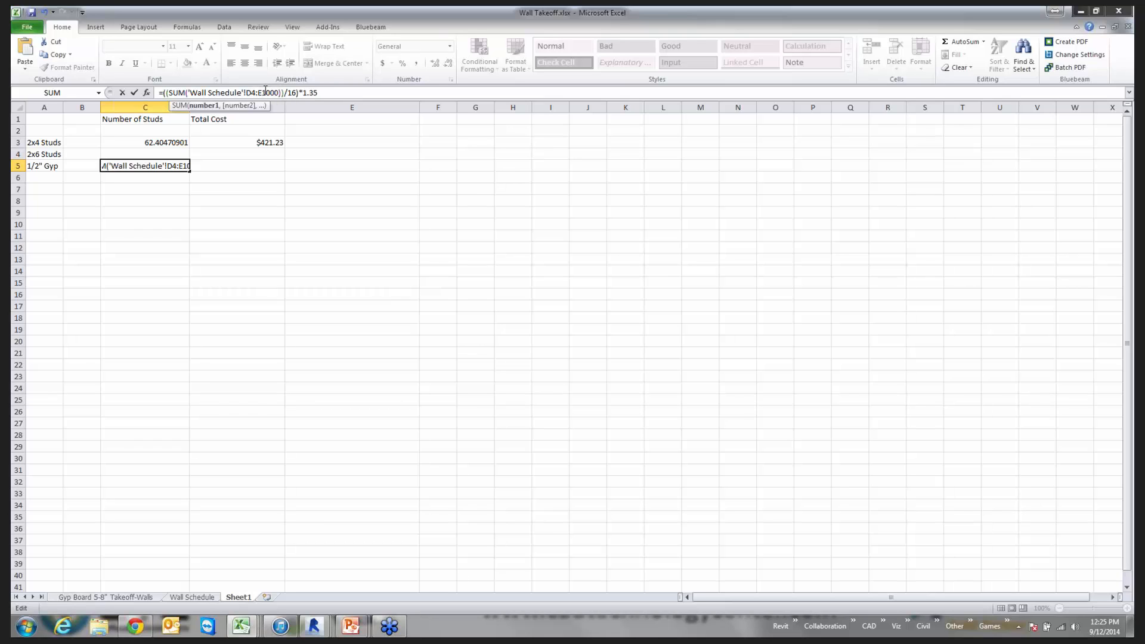
click(266, 93)
key(Delete)
text(D)
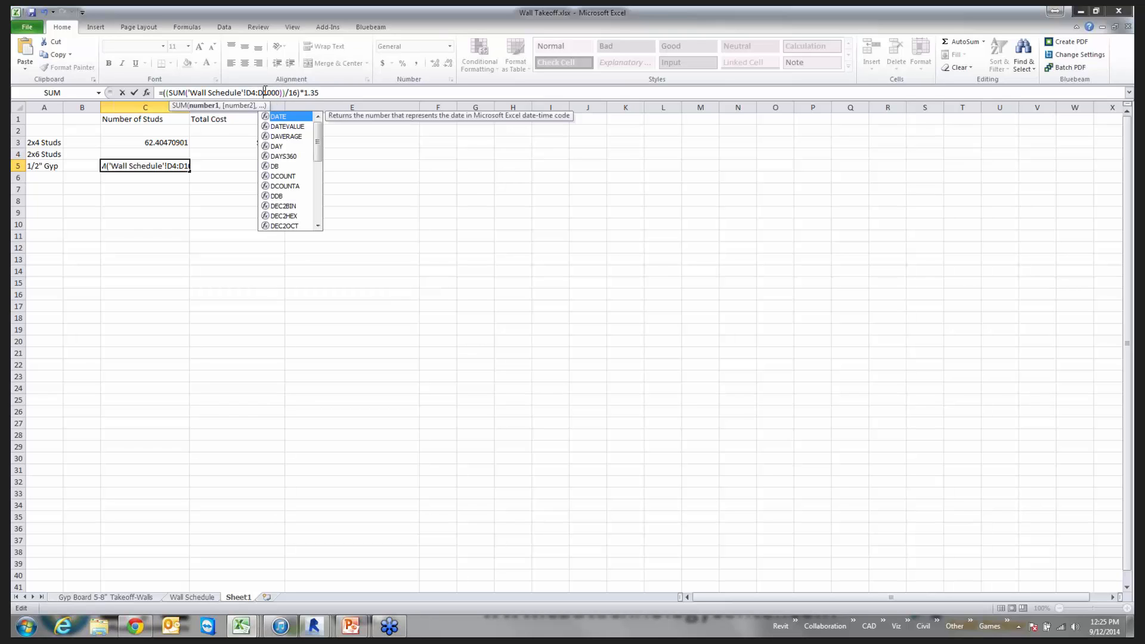
Step: Remove the 1.35 multiplier from the 1/2" Gyp formula, change its divisor to 32, and enter the formula
click(323, 92)
key(BackSpace)
key(BackSpace)
key(BackSpace)
key(BackSpace)
key(BackSpace)
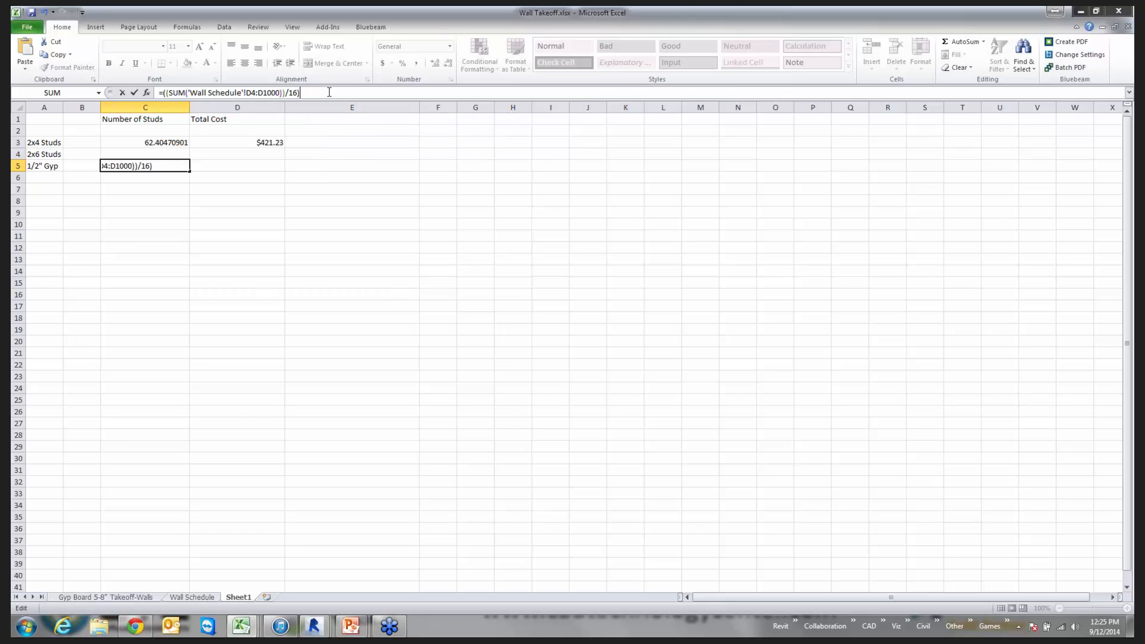
key(BackSpace)
key(BackSpace)
text(32)
key(Return)
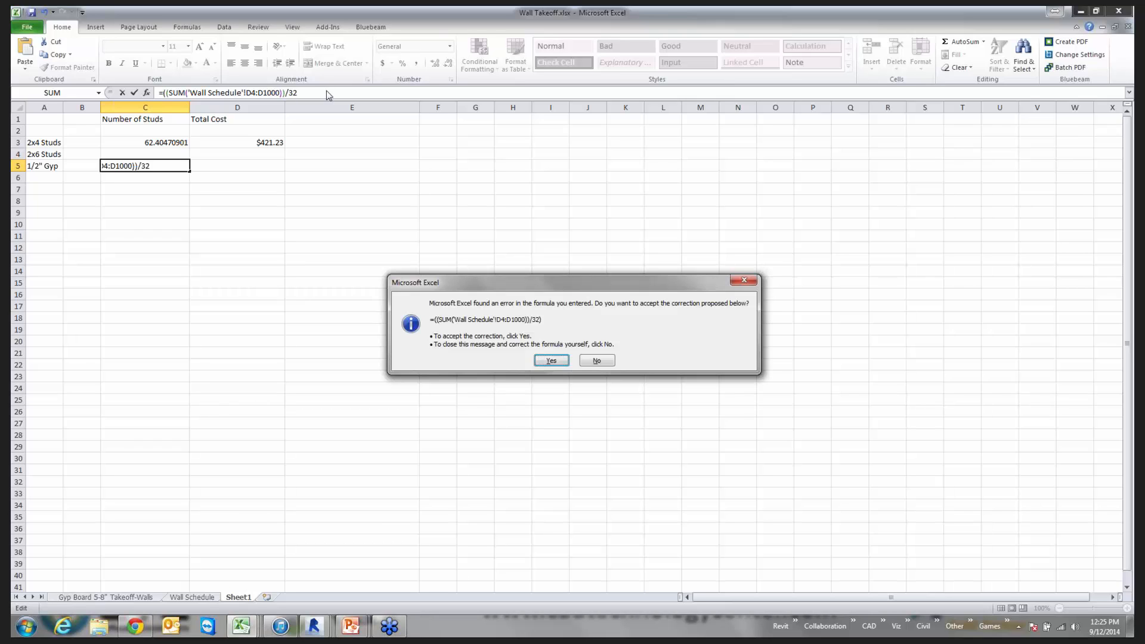
Step: Accept the proposed formula correction for the 1/2" Gyp quantity in C5 and extend it to =((SUM('Wall Schedule'!D4:D1000))/32)*1.25
click(547, 362)
click(182, 167)
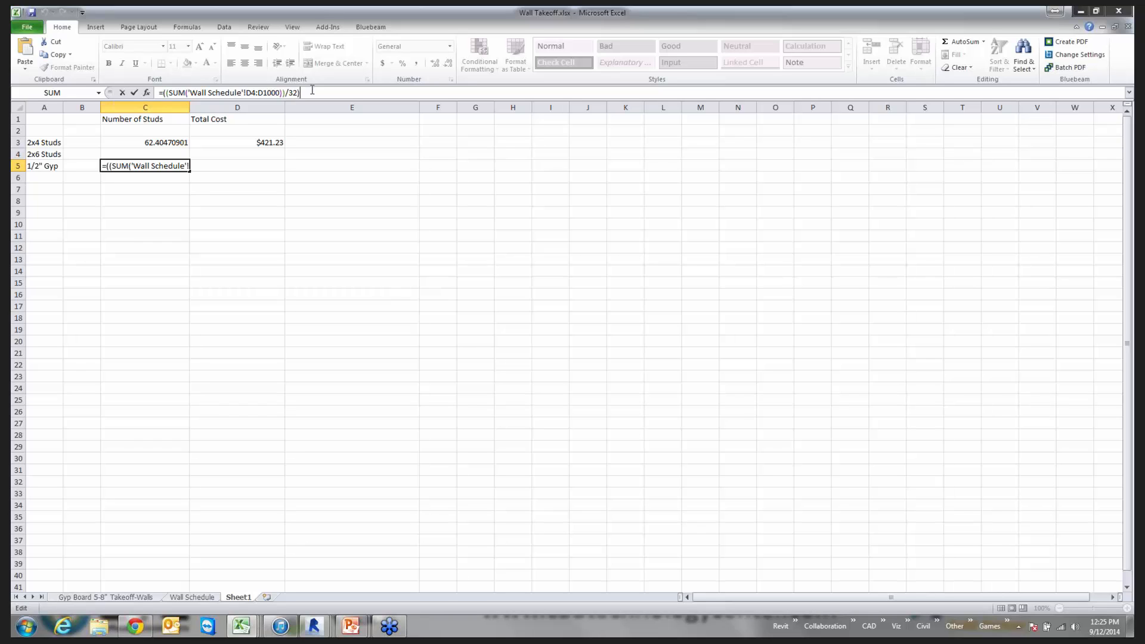
click(248, 169)
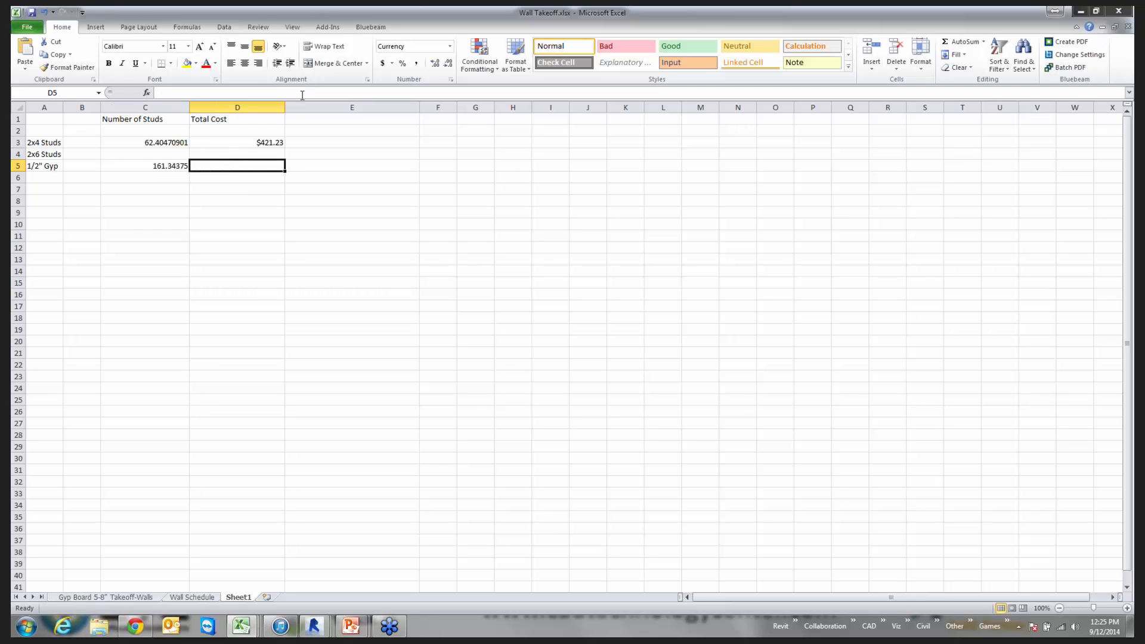
double_click(159, 167)
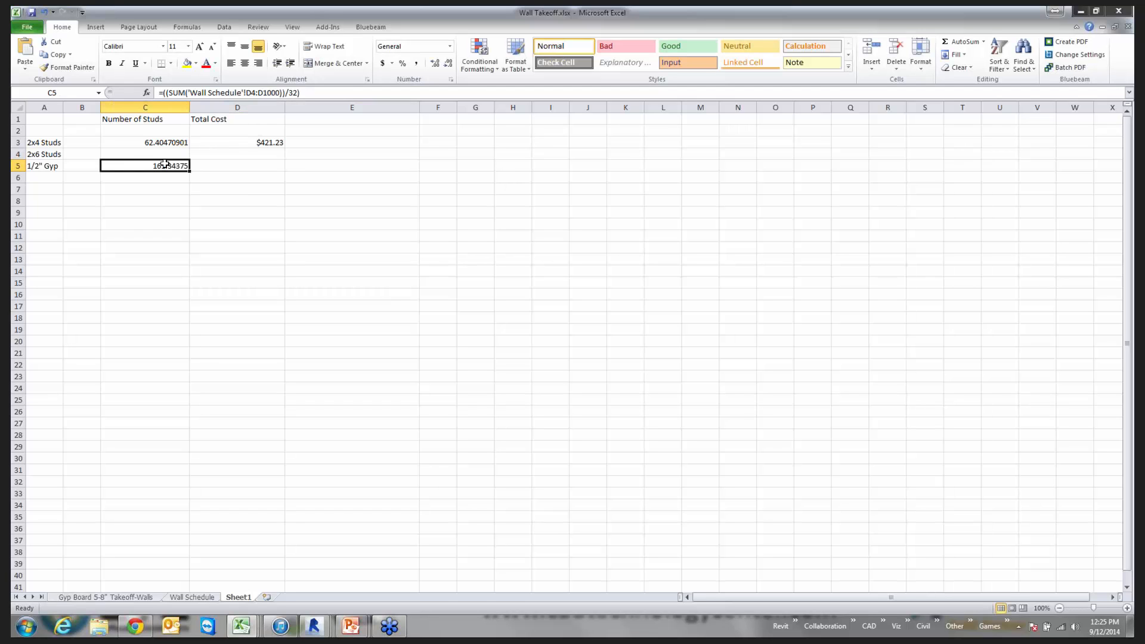
click(333, 95)
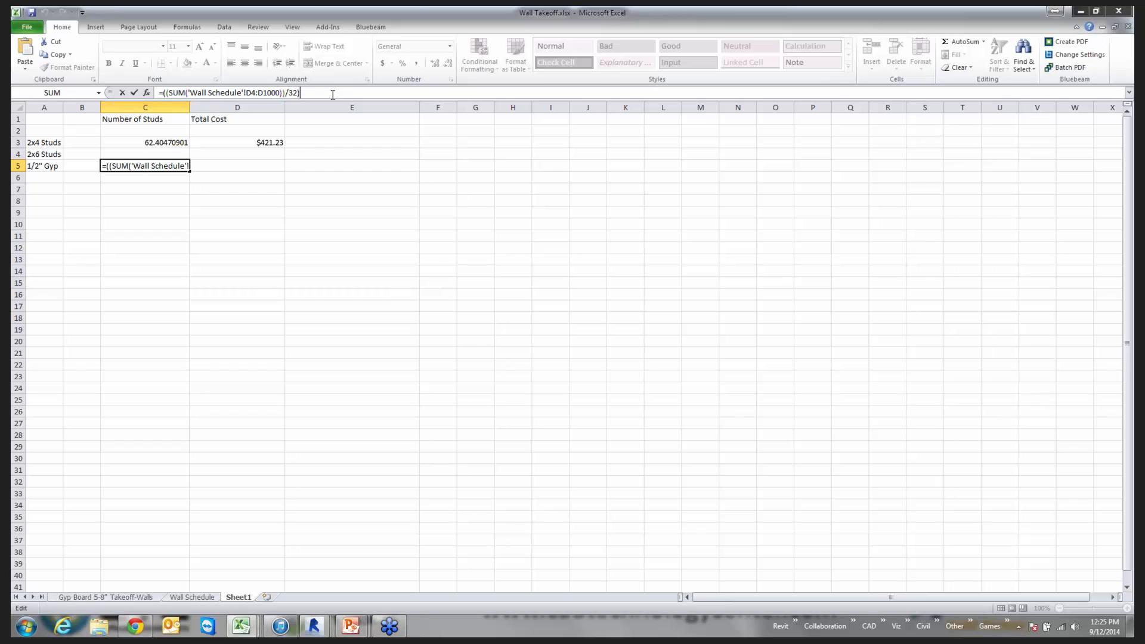
text(*1.25)
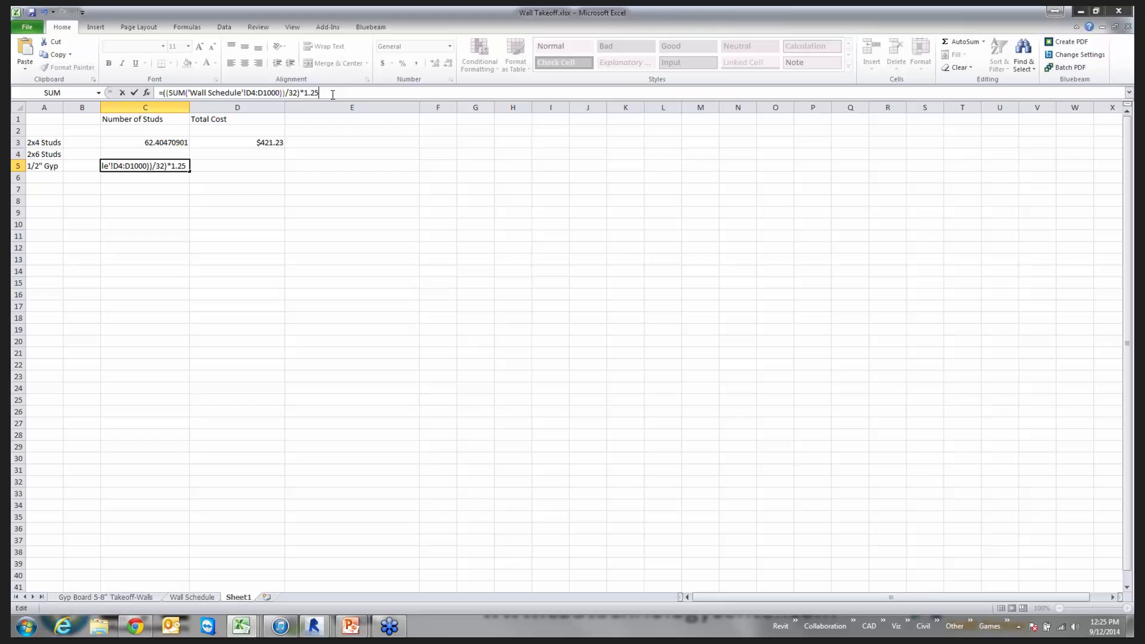
key(Return)
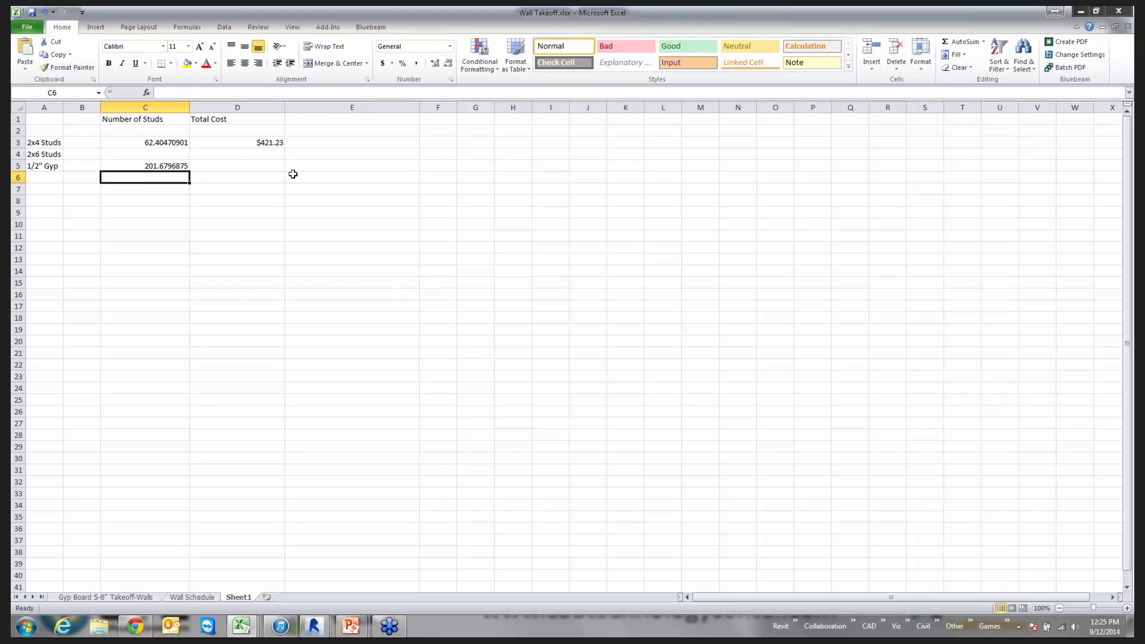
Step: Calculate the 1/2" Gyp total cost in D5 by multiplying the quantity in C5 by the unit price
click(230, 166)
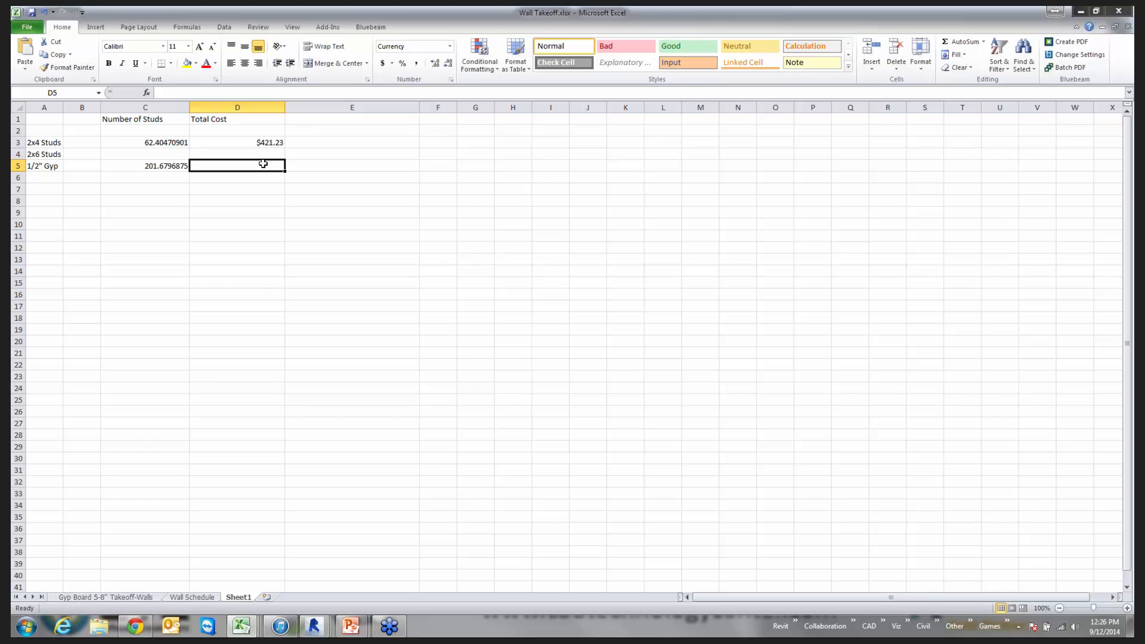
text(=C5)
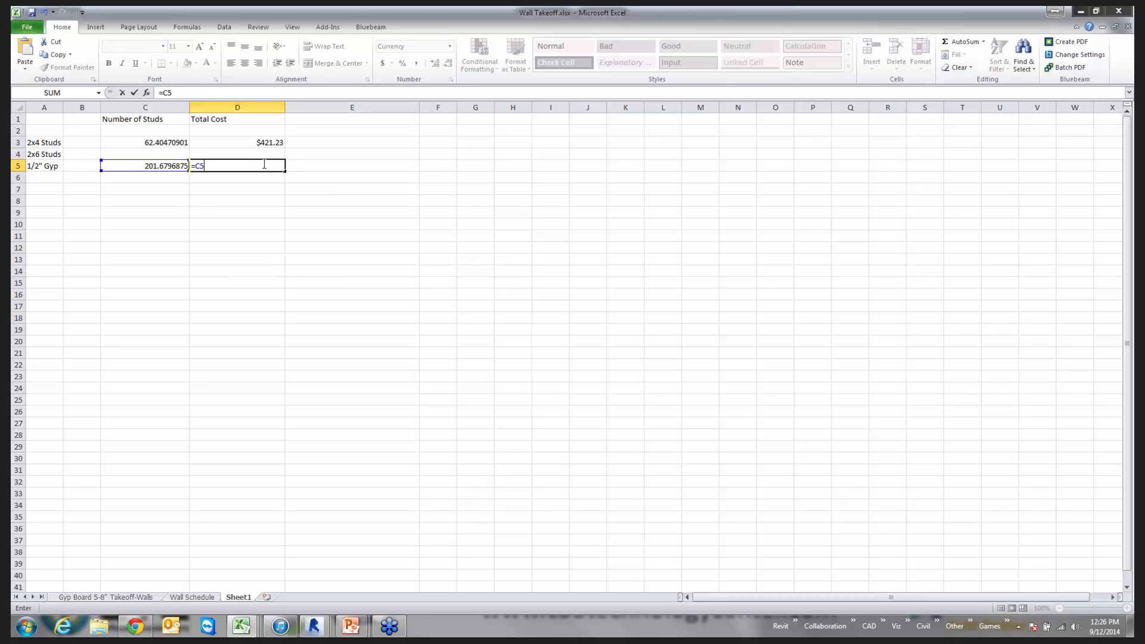
text(*)
text(12)
text(.48)
key(Return)
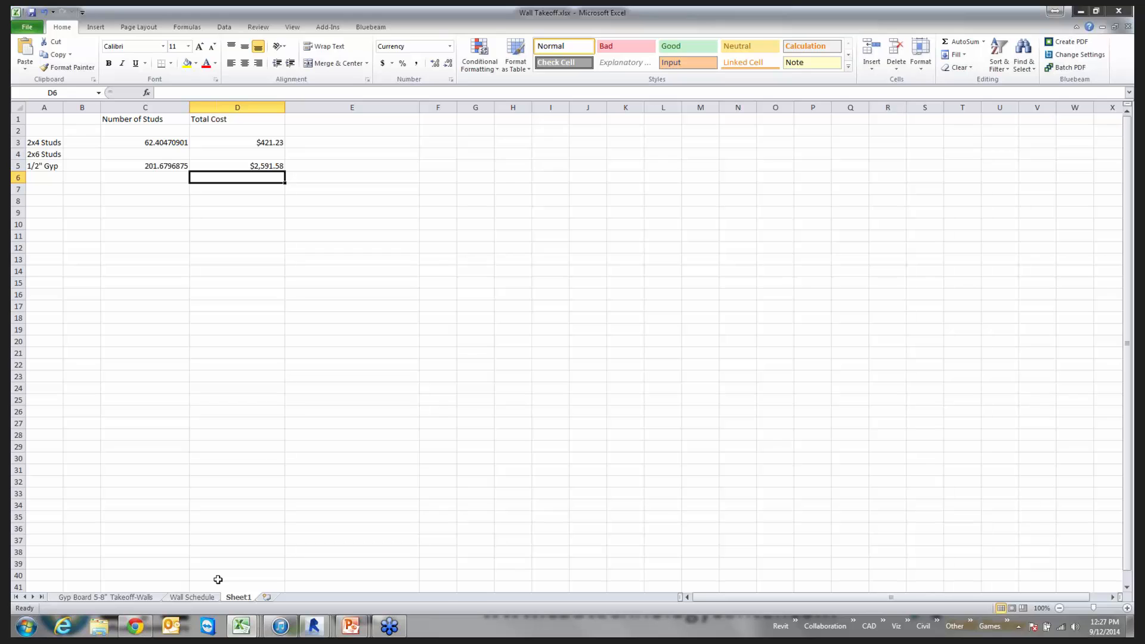
Step: Switch to Revit and close the Spreadsheet Link Settings without saving them
mouse_move(241, 625)
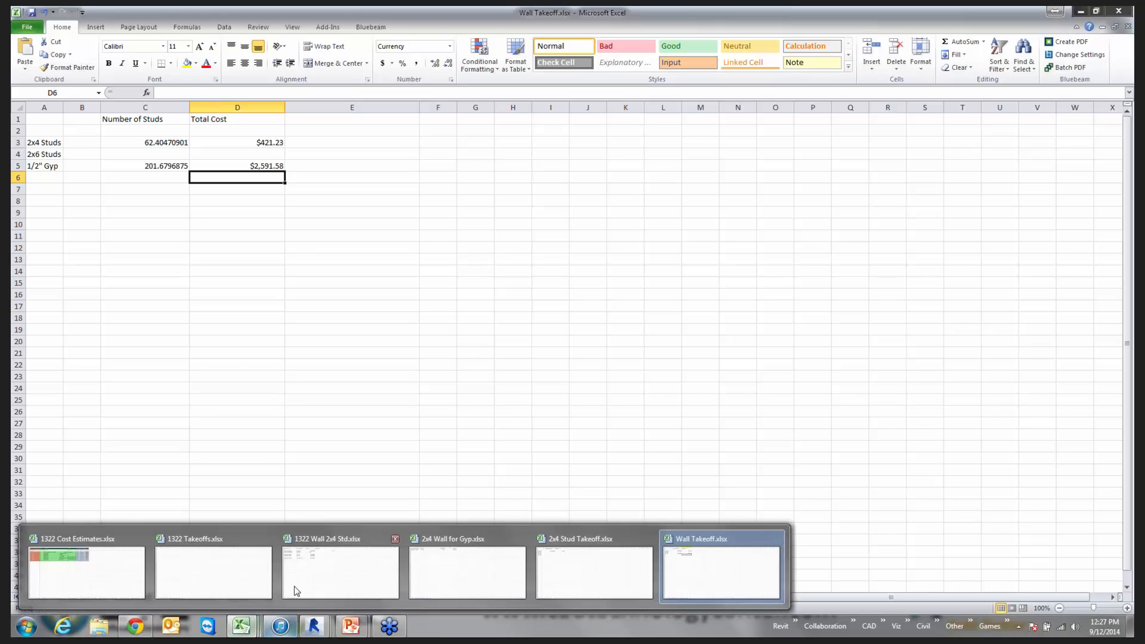
mouse_move(294, 588)
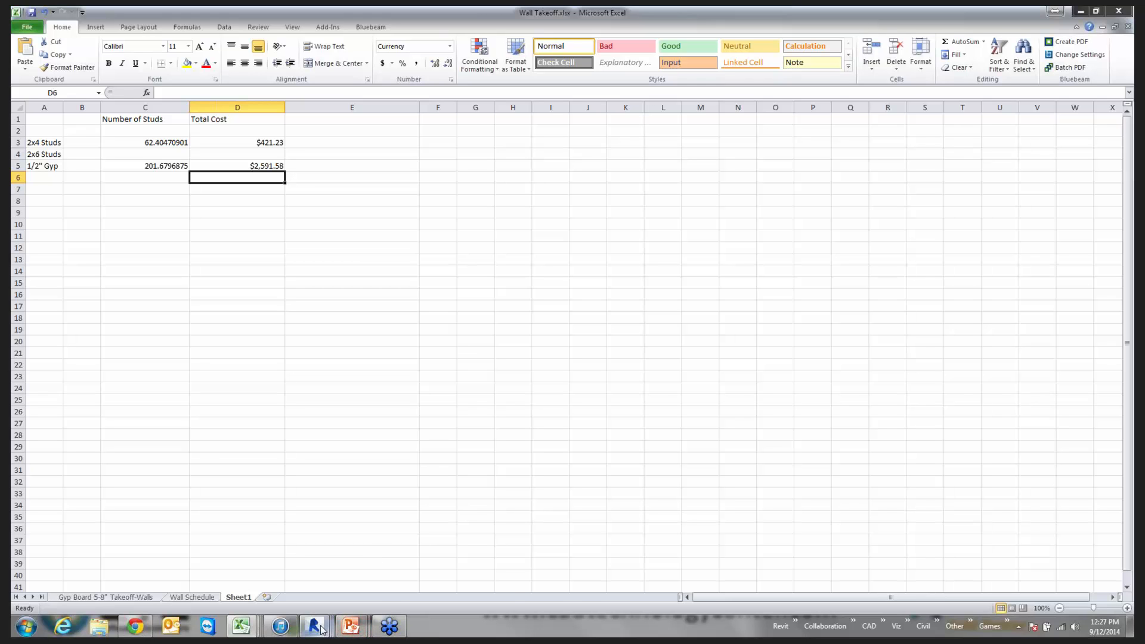
mouse_move(314, 626)
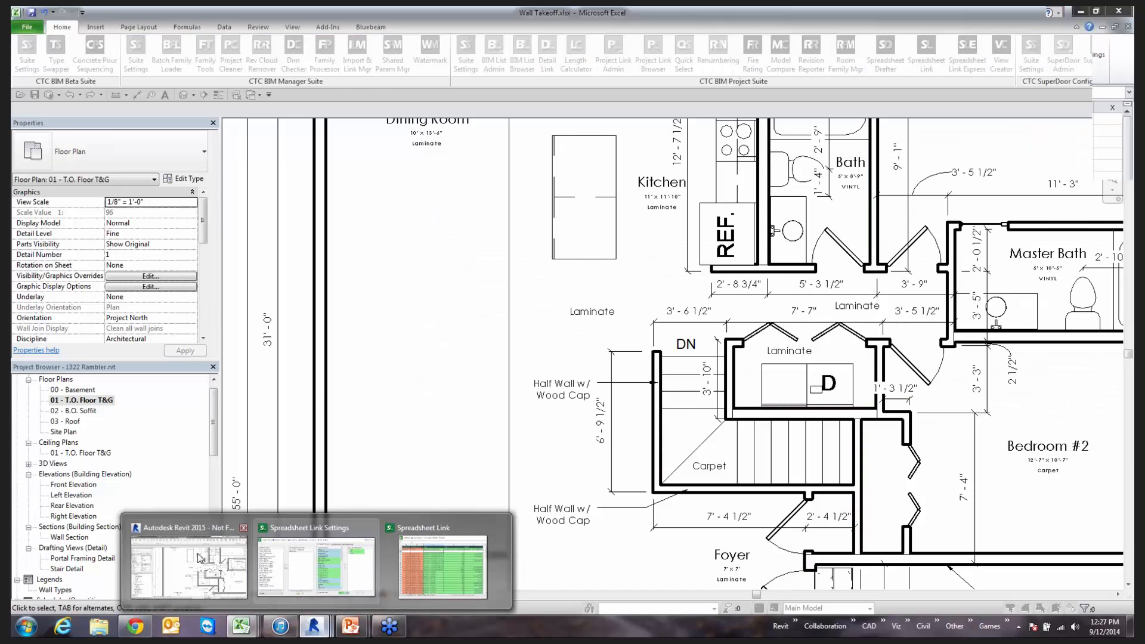
click(200, 561)
click(495, 58)
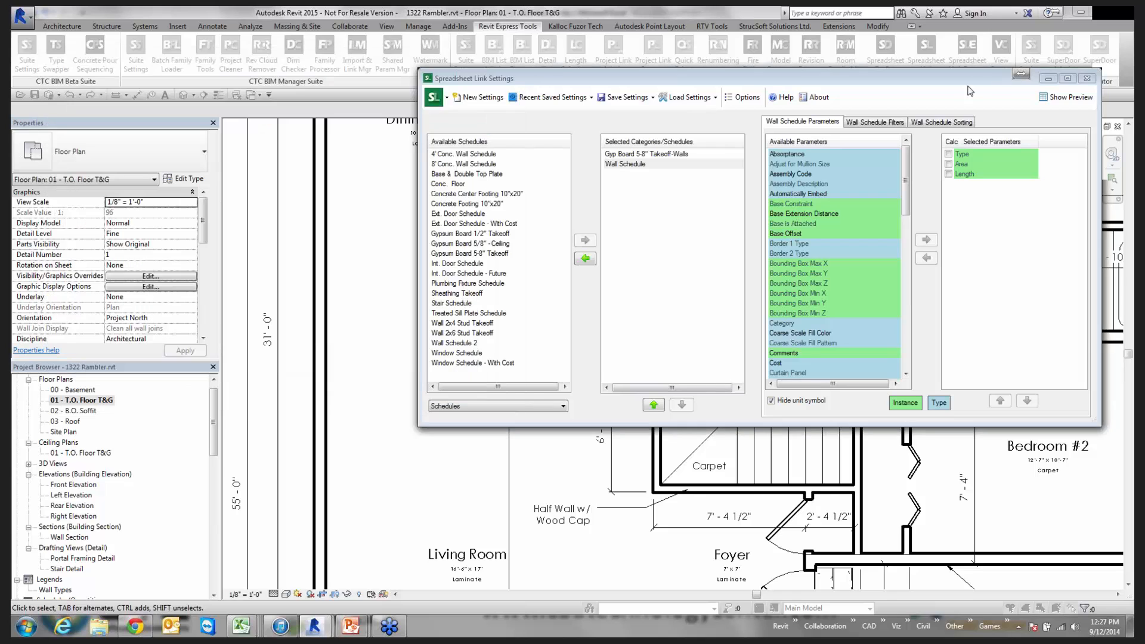
drag(859, 78, 723, 144)
click(949, 139)
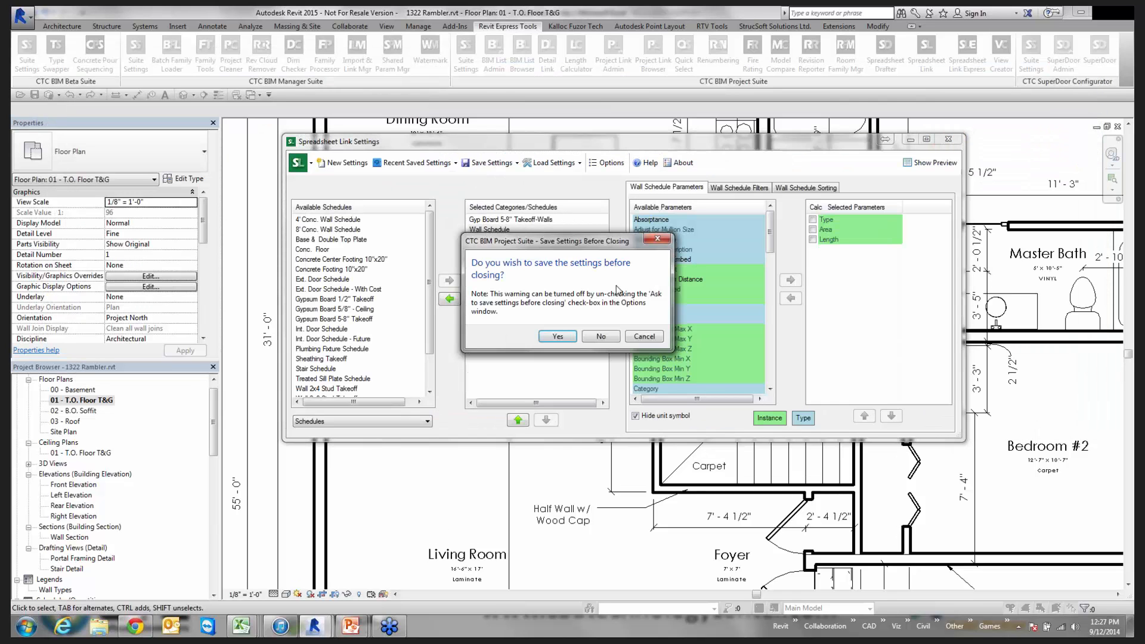
click(602, 337)
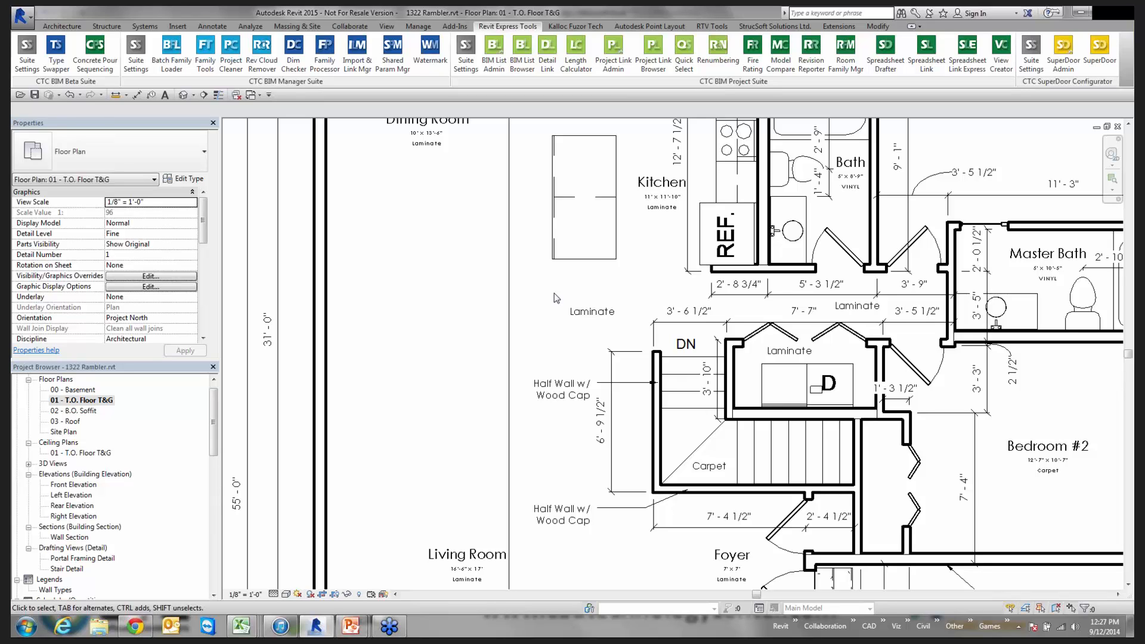
key(Escape)
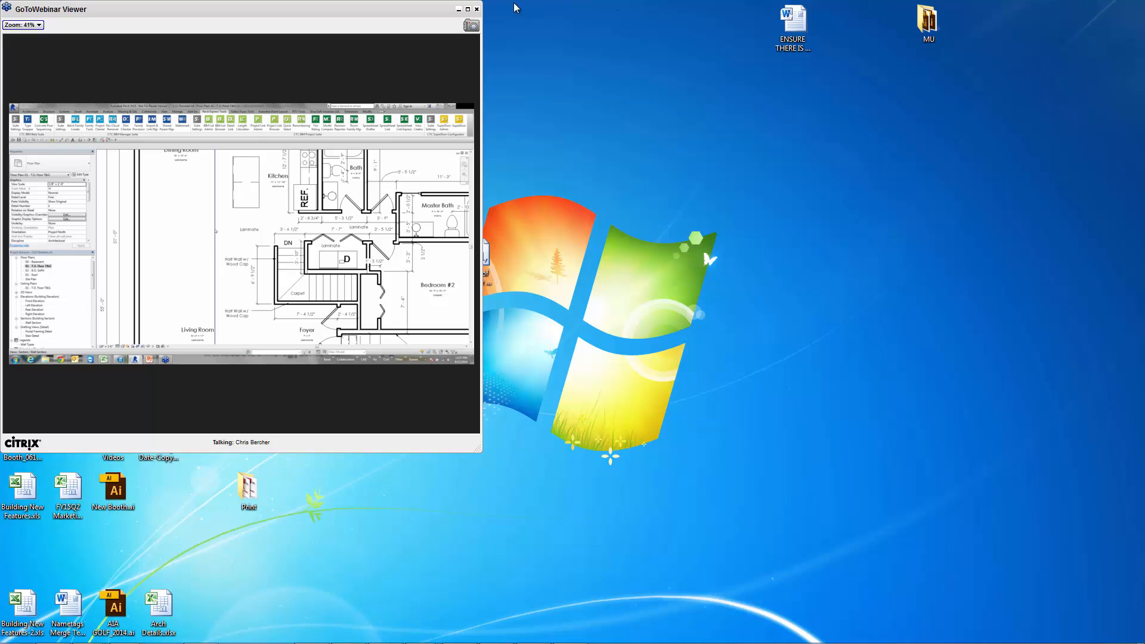
click(468, 9)
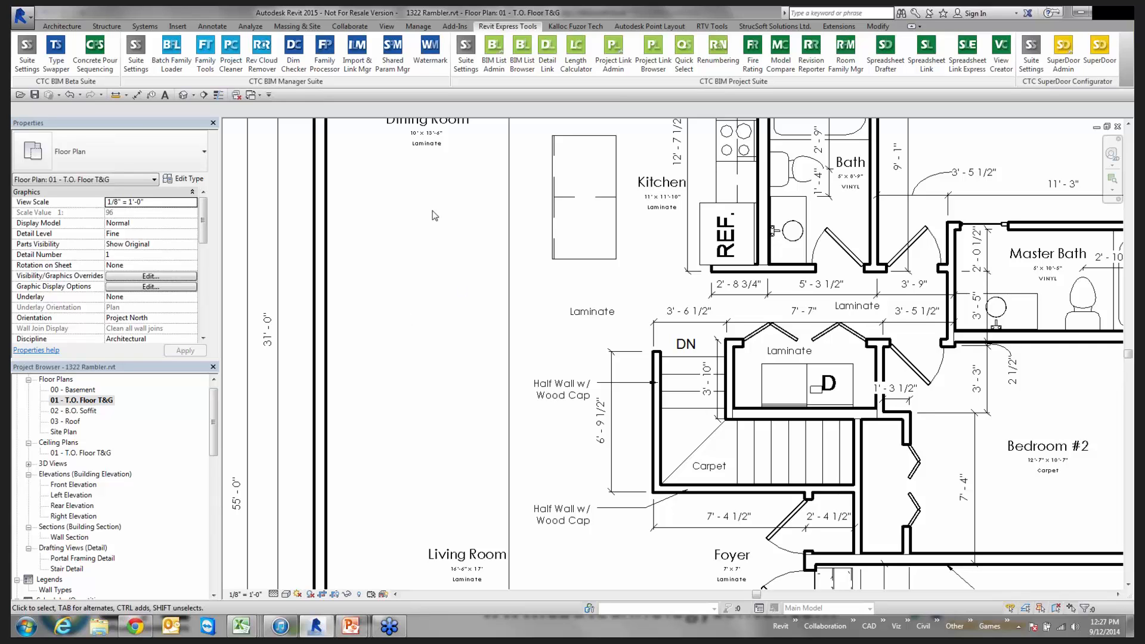
click(418, 26)
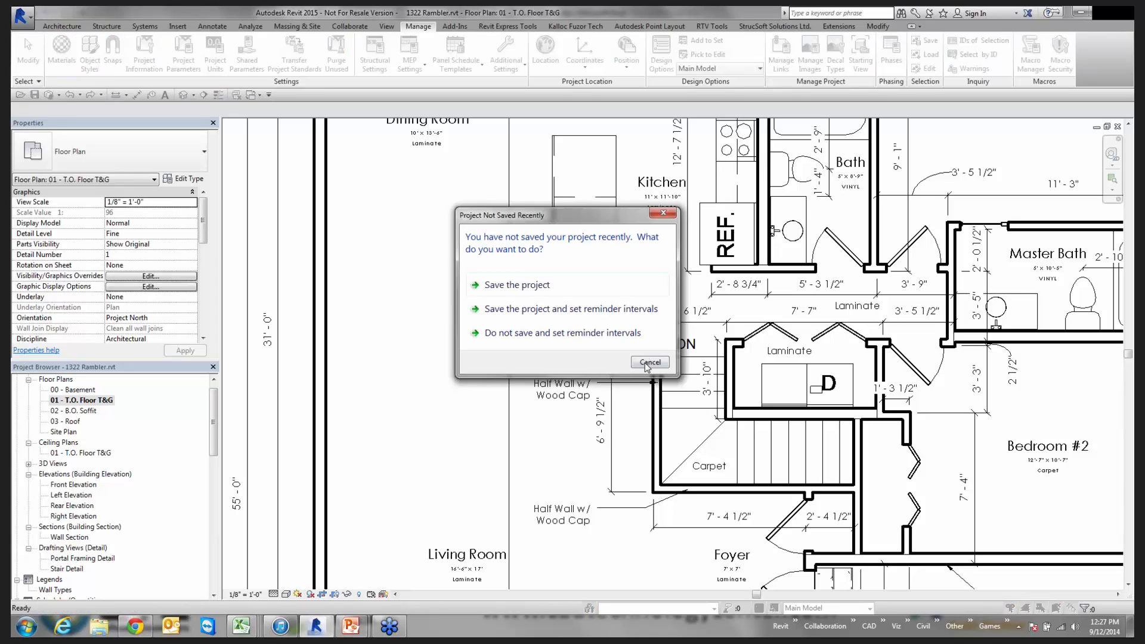
click(646, 363)
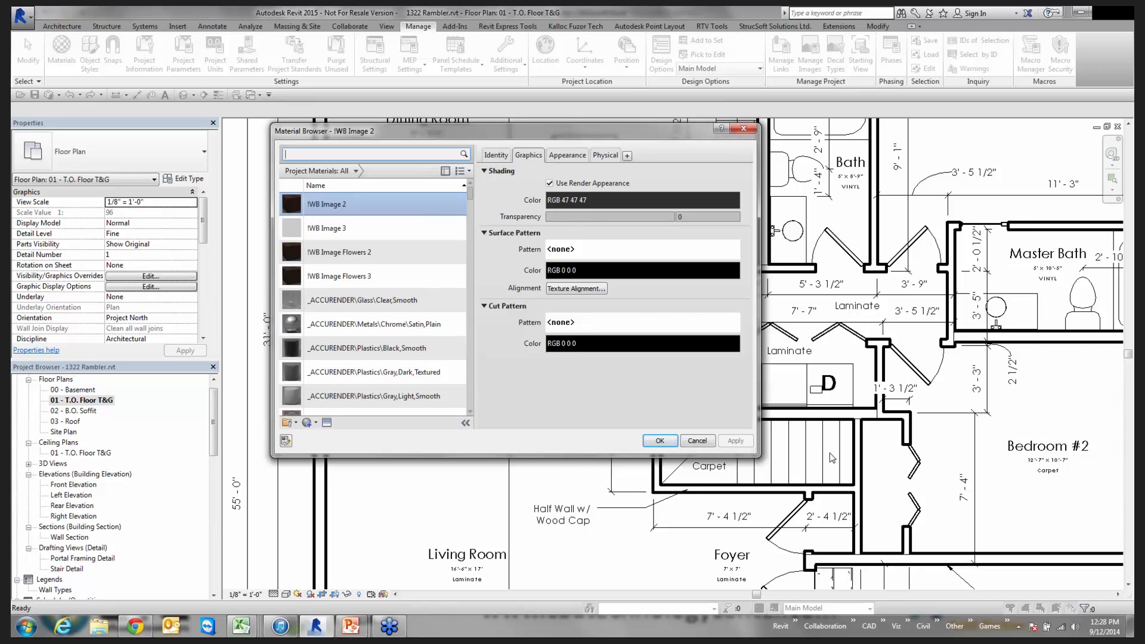
click(697, 443)
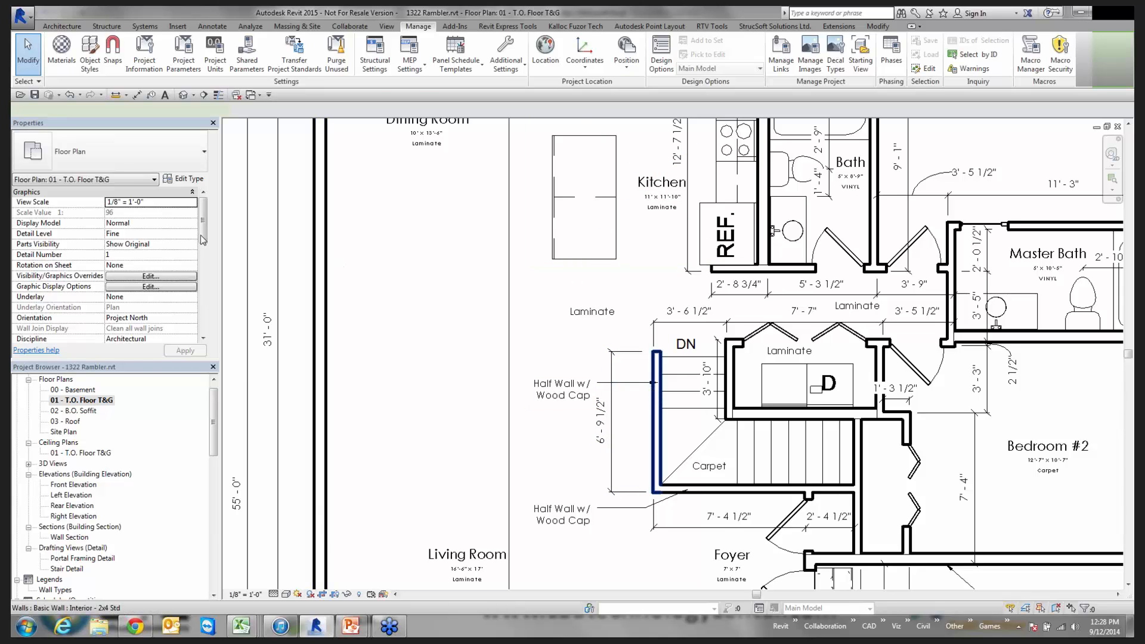
Step: Examine the identity data and cost of the structure layer's material in the Interior - 2x4 Std half wall beside the stairs, changing nothing
click(655, 391)
click(184, 179)
click(270, 169)
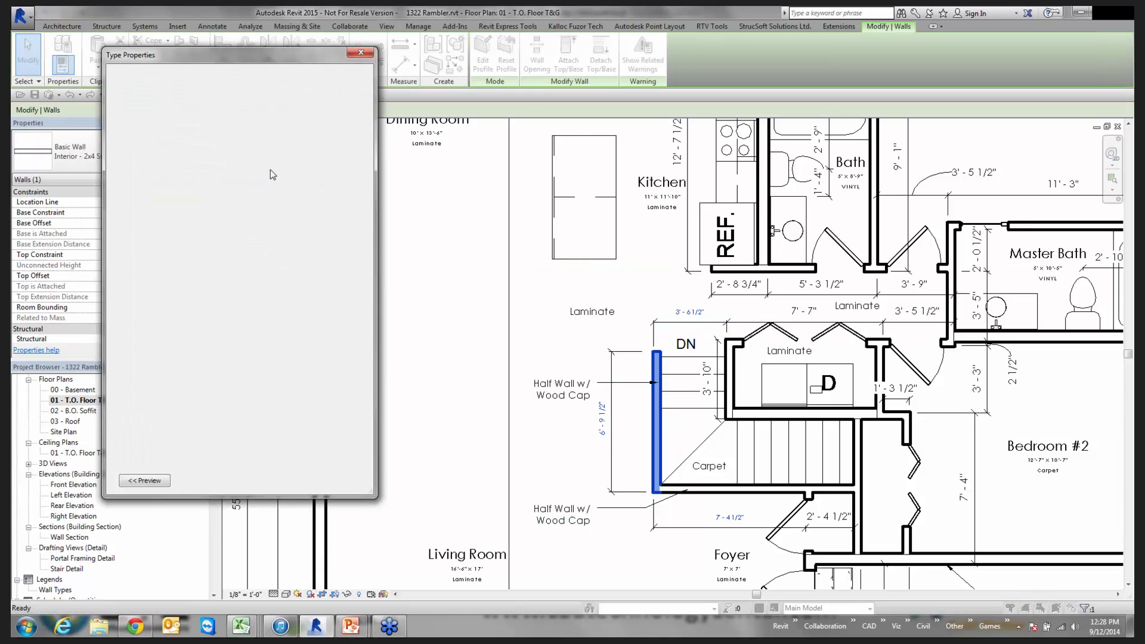
click(232, 187)
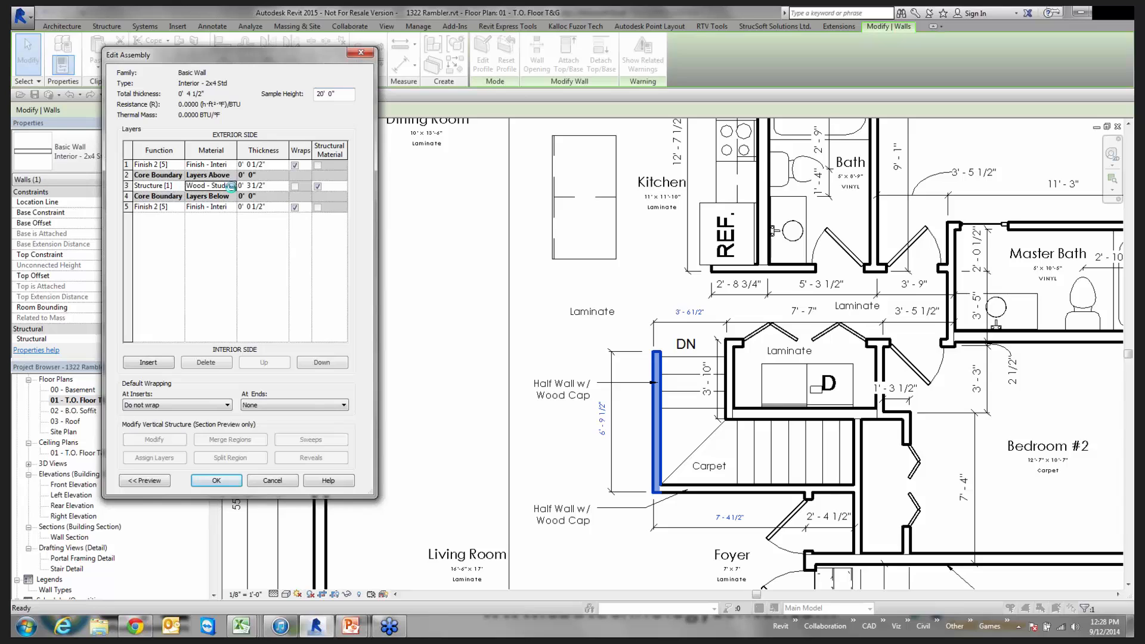
click(230, 187)
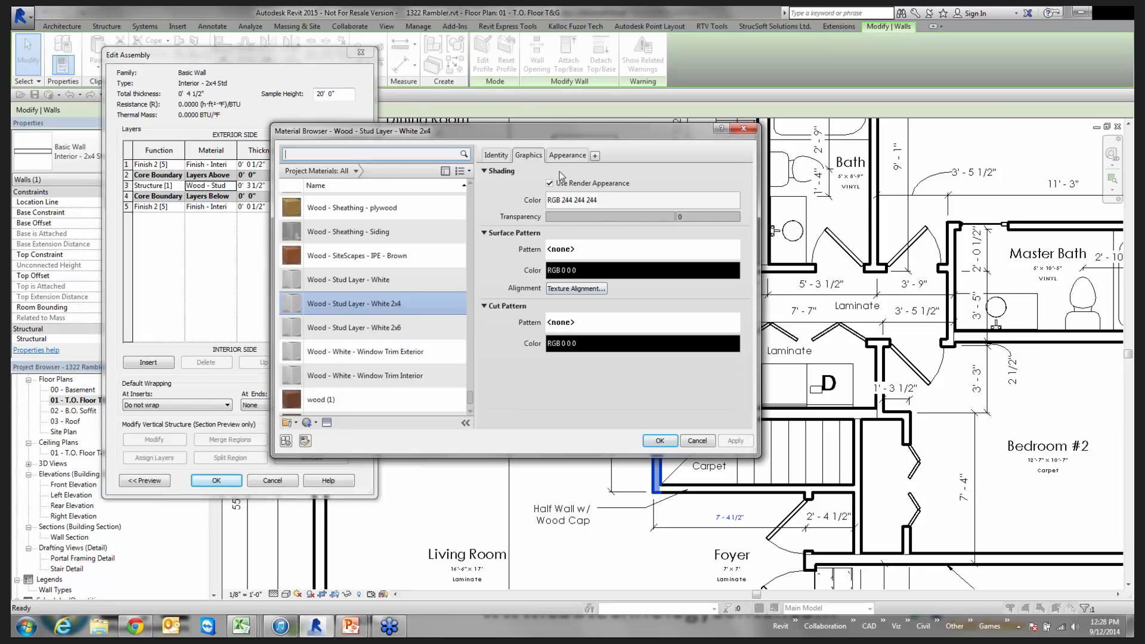
click(496, 155)
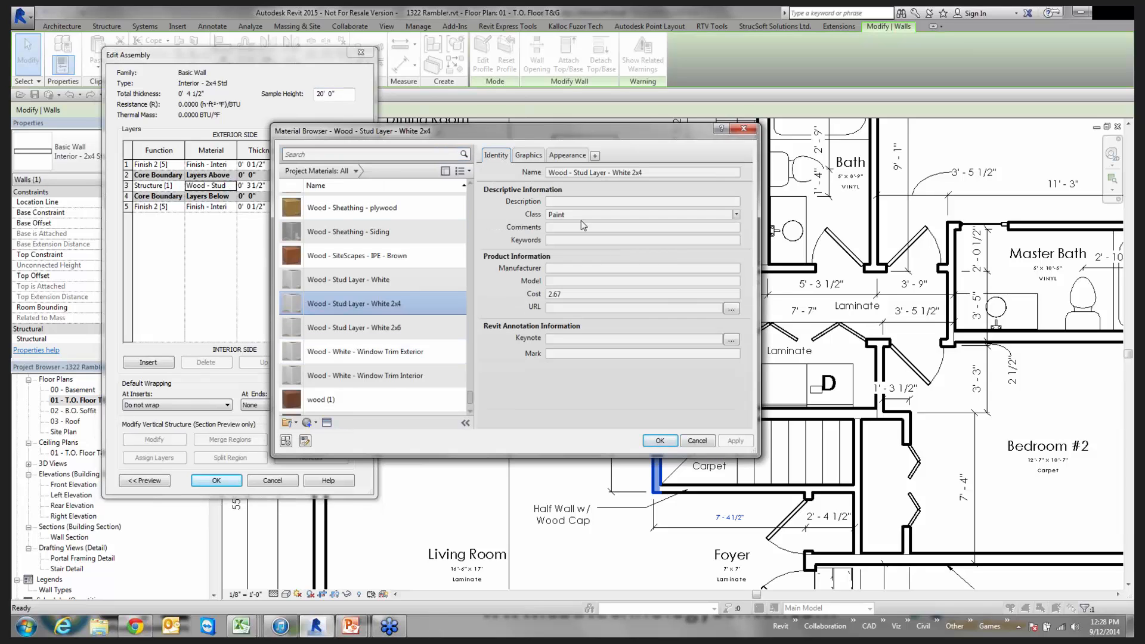
click(611, 293)
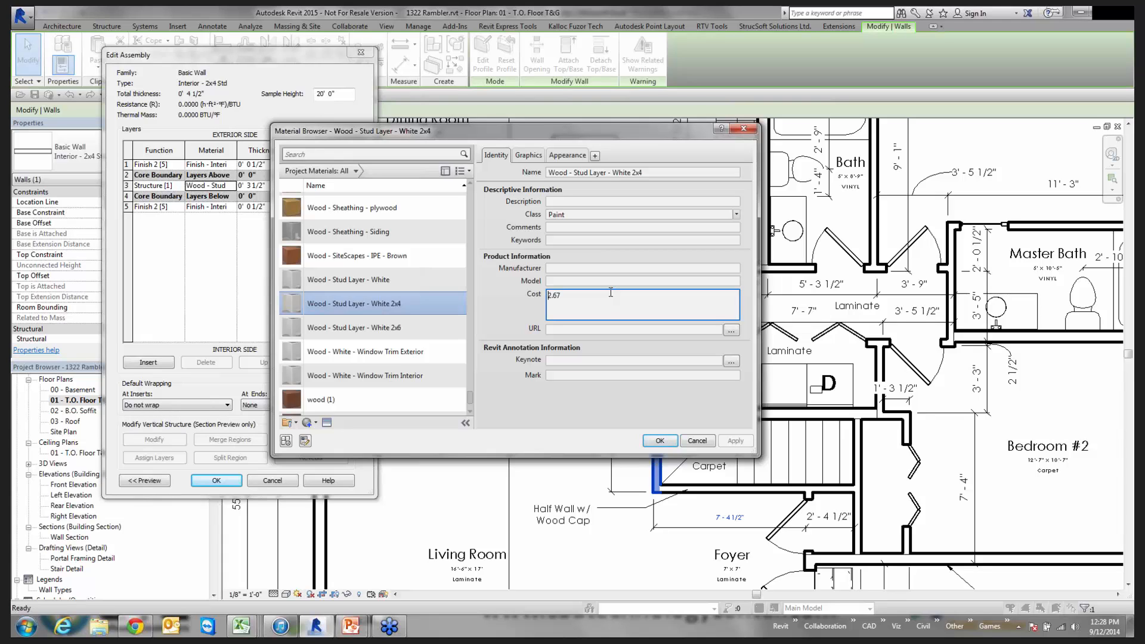
click(698, 445)
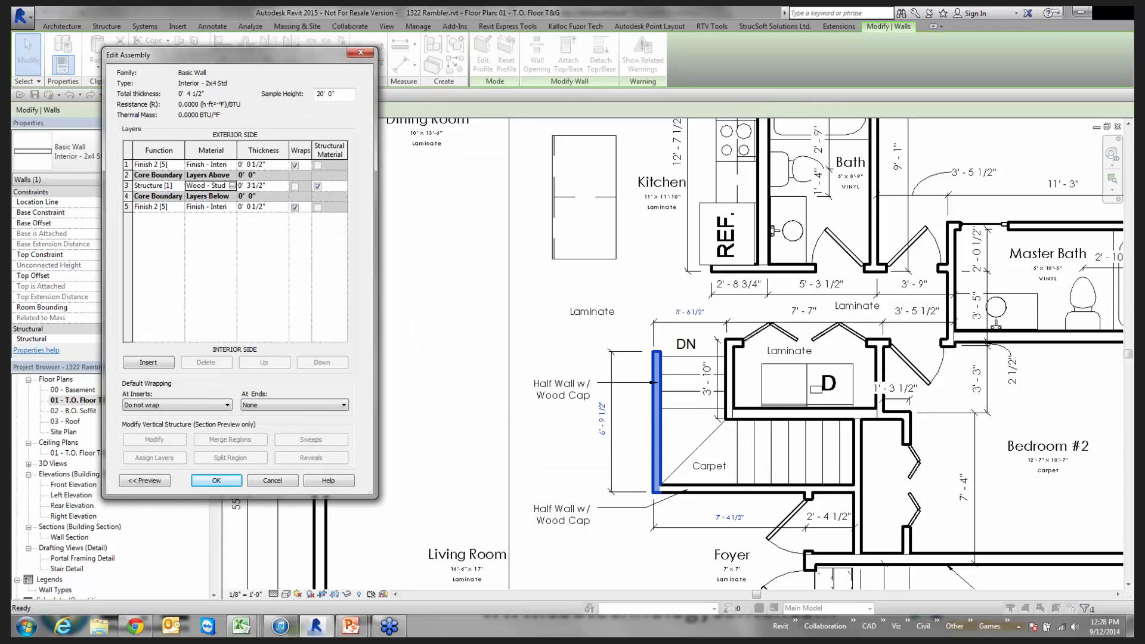
click(269, 481)
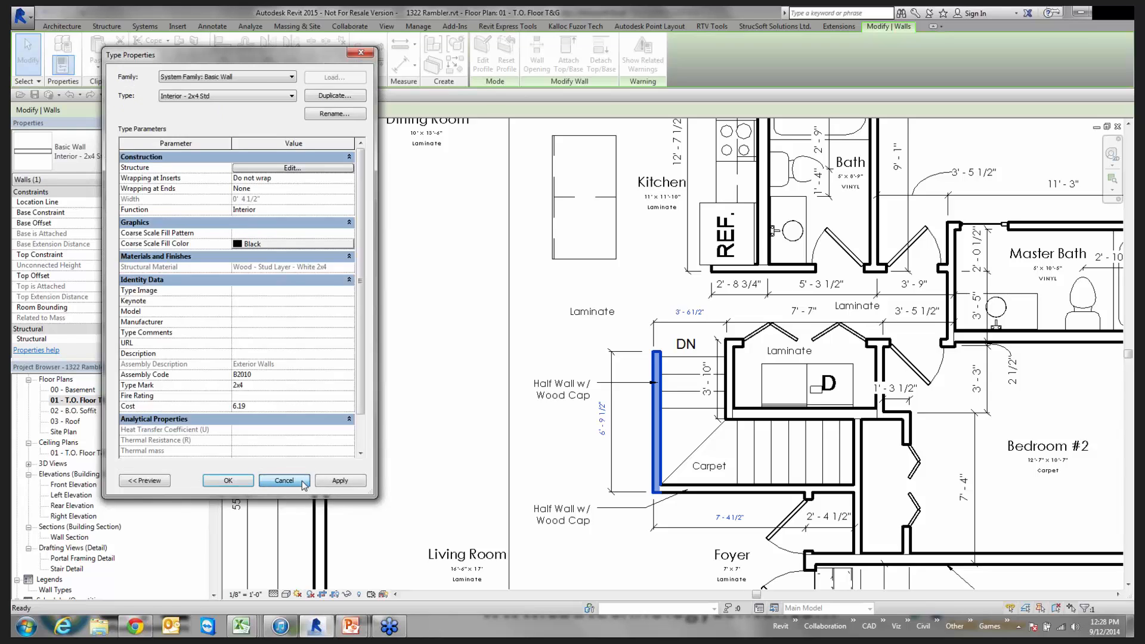
click(293, 481)
click(452, 400)
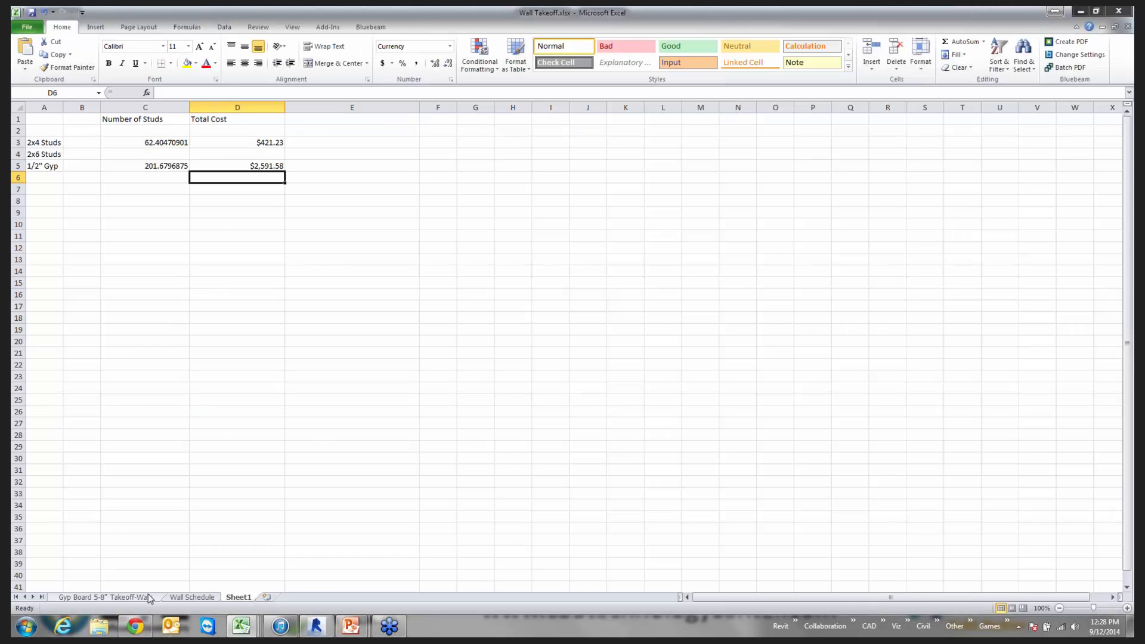
Step: Look over the exported data on the Gyp Board 5-8" Takeoff-Walls sheet and the Wall Schedule sheet
click(150, 598)
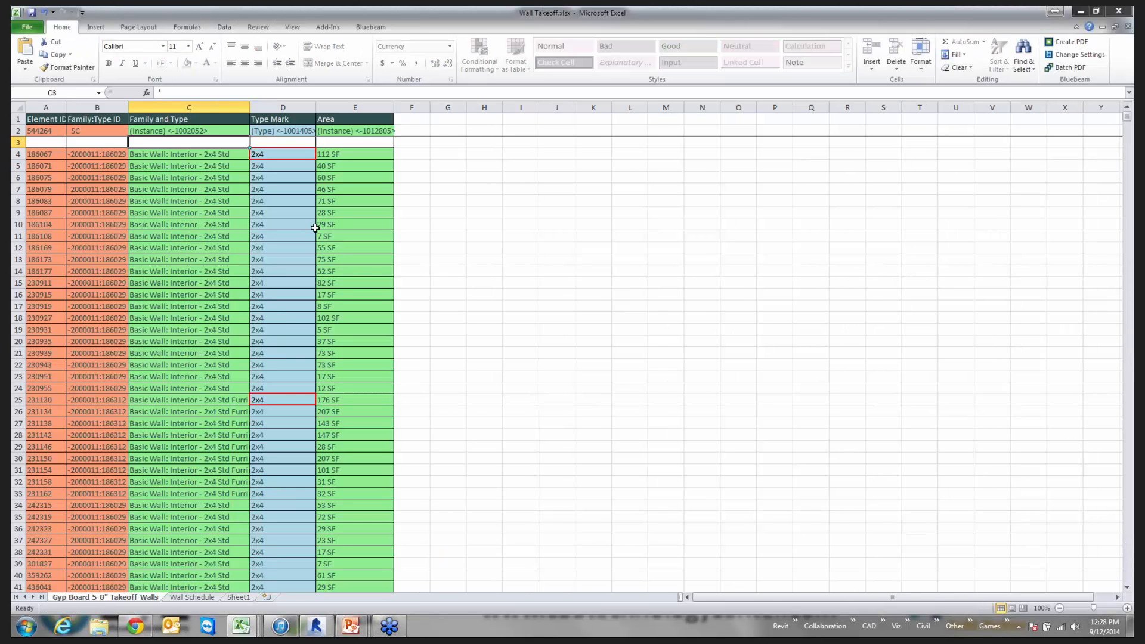
click(204, 598)
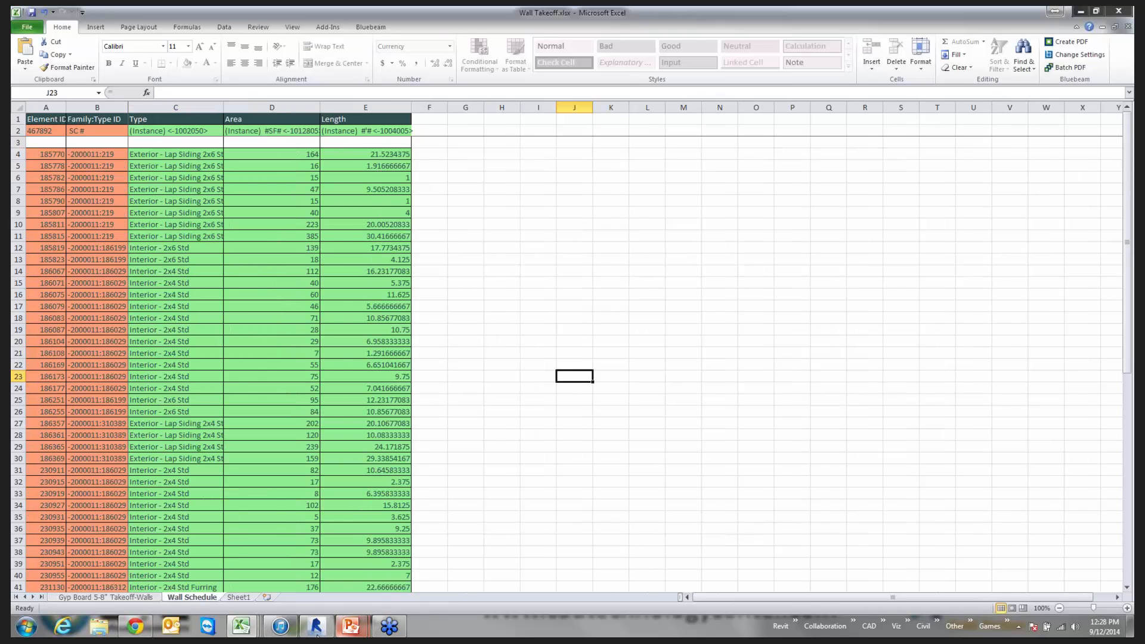
Step: Switch to Revit and view the overall 01 - T.O. Floor T&G floor plan, from the dining room to Bedroom #2
mouse_move(319, 633)
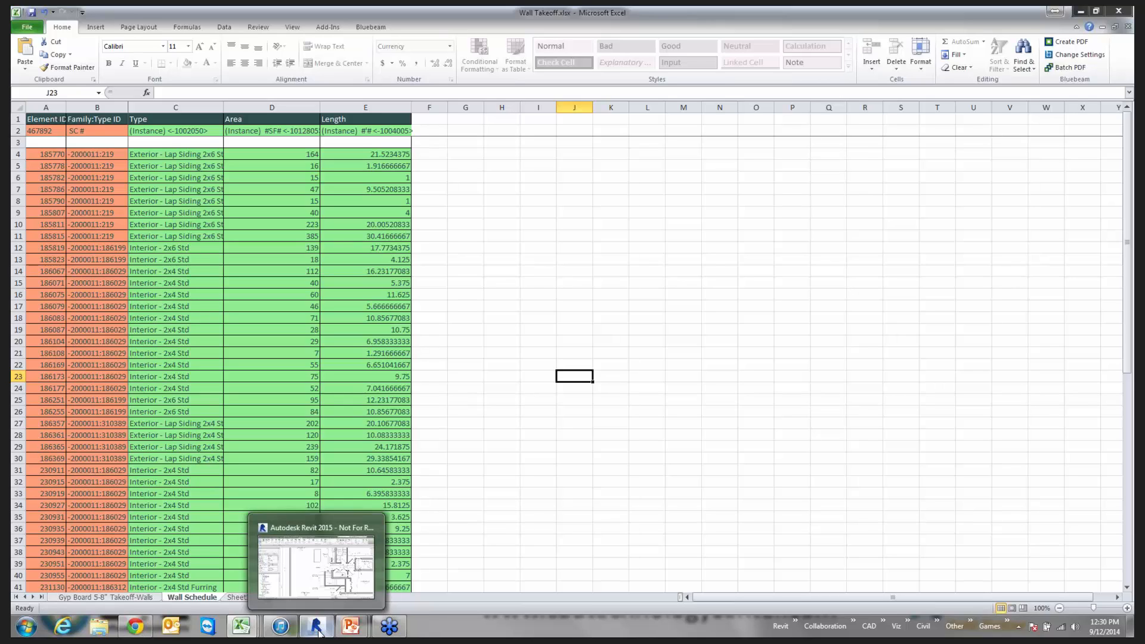
mouse_move(350, 626)
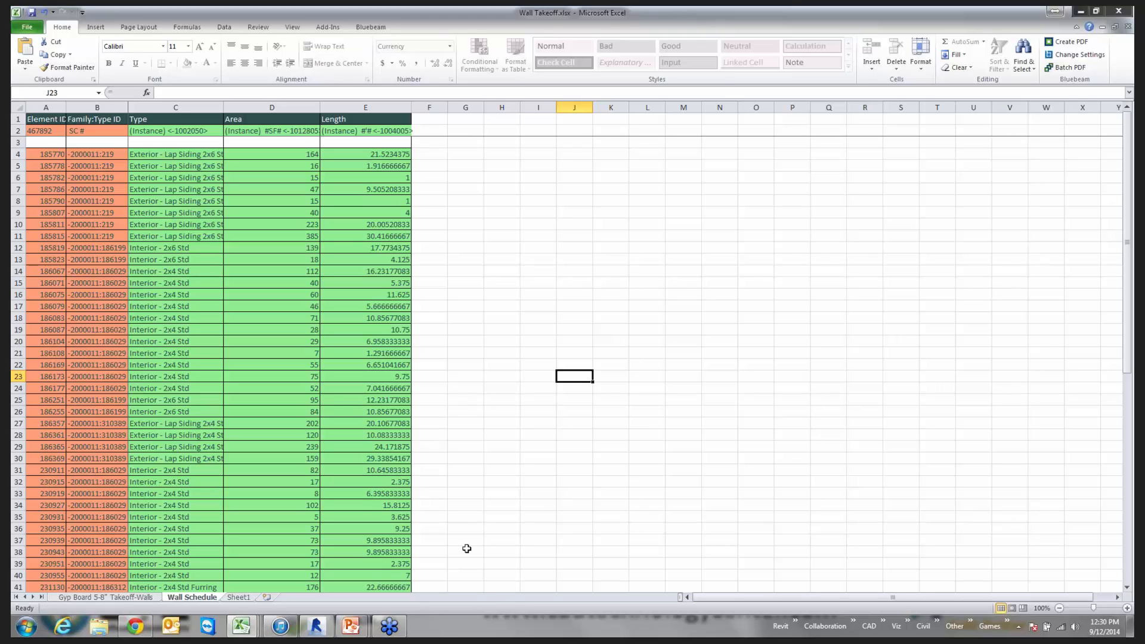
click(316, 626)
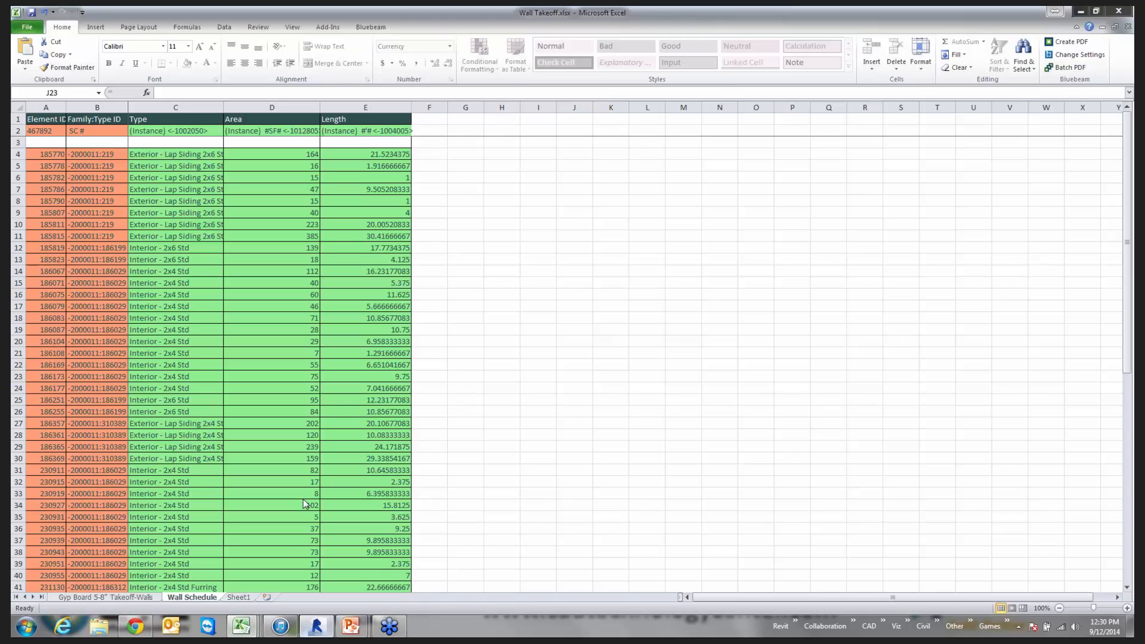
drag(476, 300, 472, 316)
scroll(478, 319, down, 2)
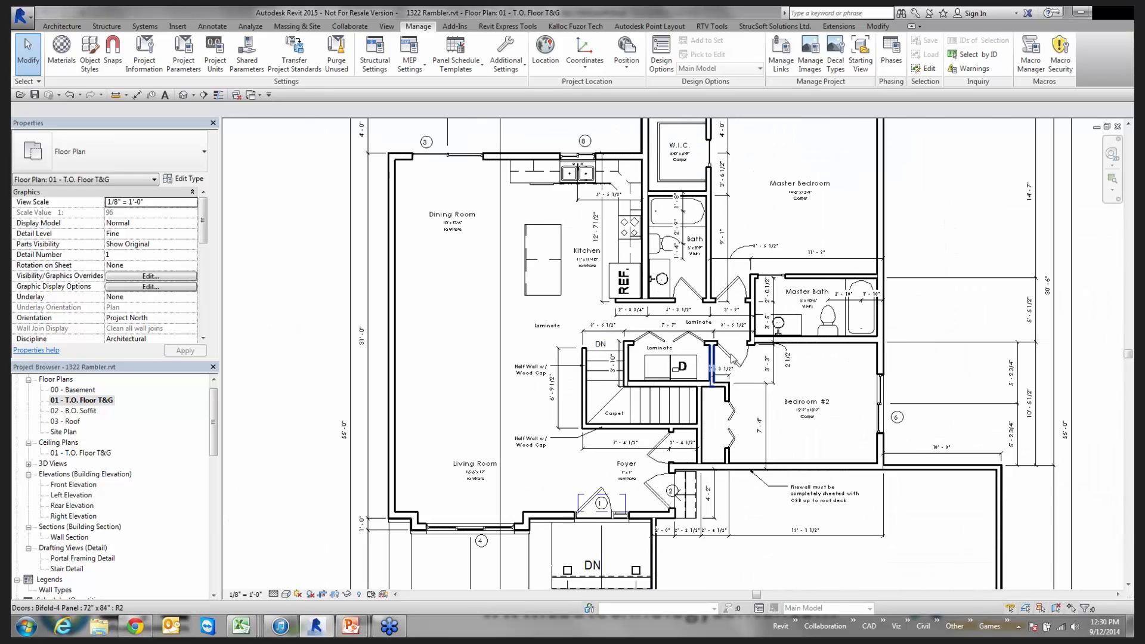
drag(786, 378, 737, 415)
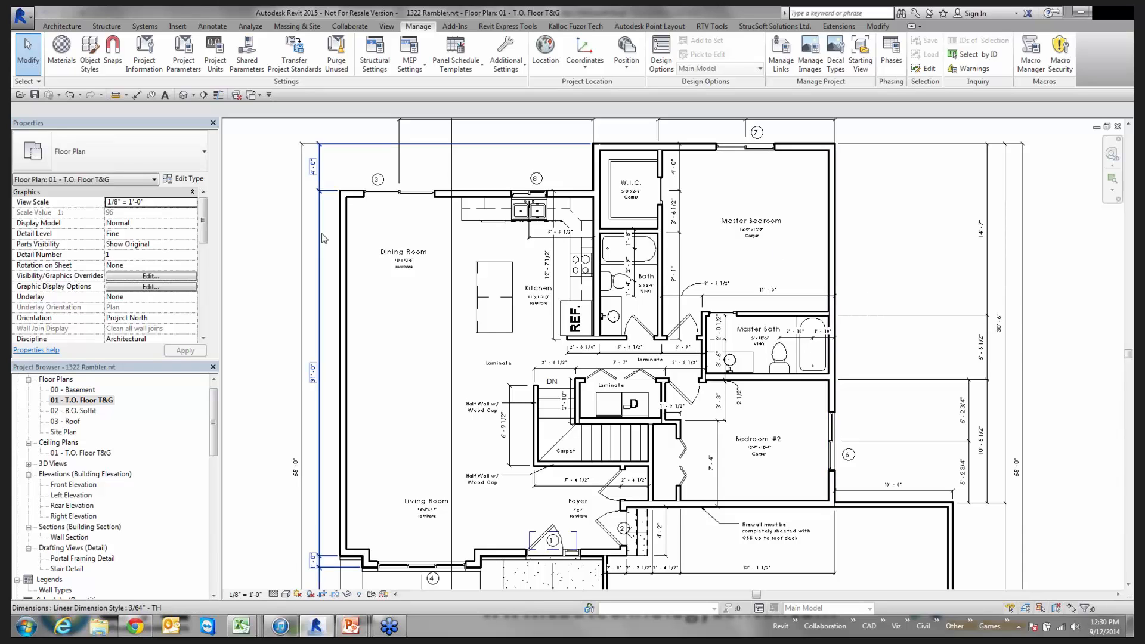
drag(505, 297, 509, 262)
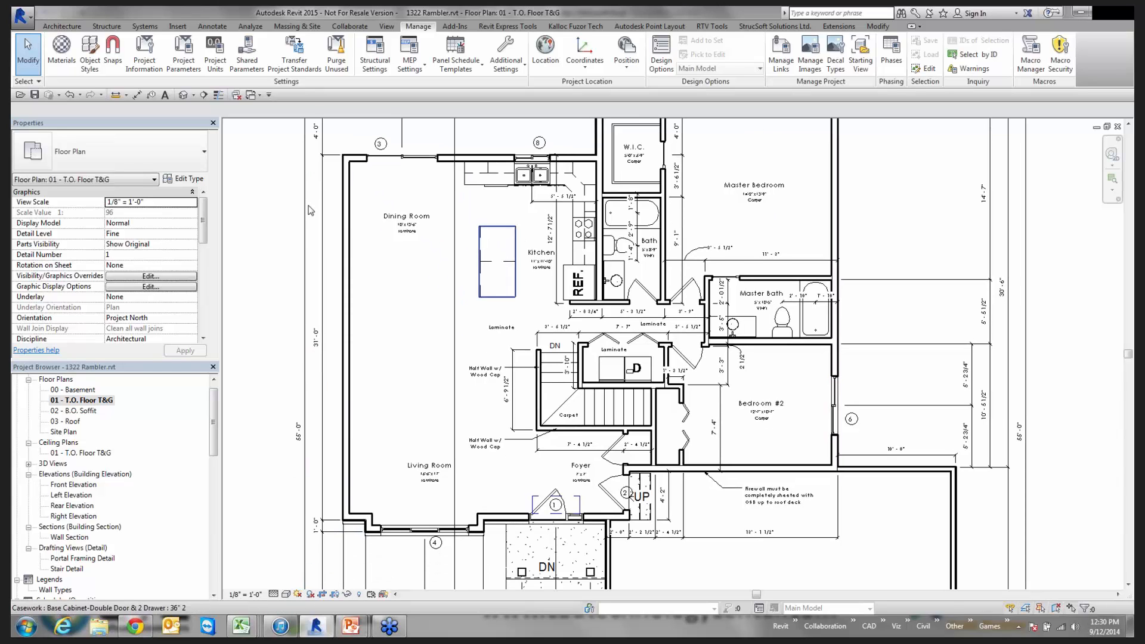
scroll(330, 242, down, 1)
drag(291, 257, 315, 272)
drag(388, 315, 398, 270)
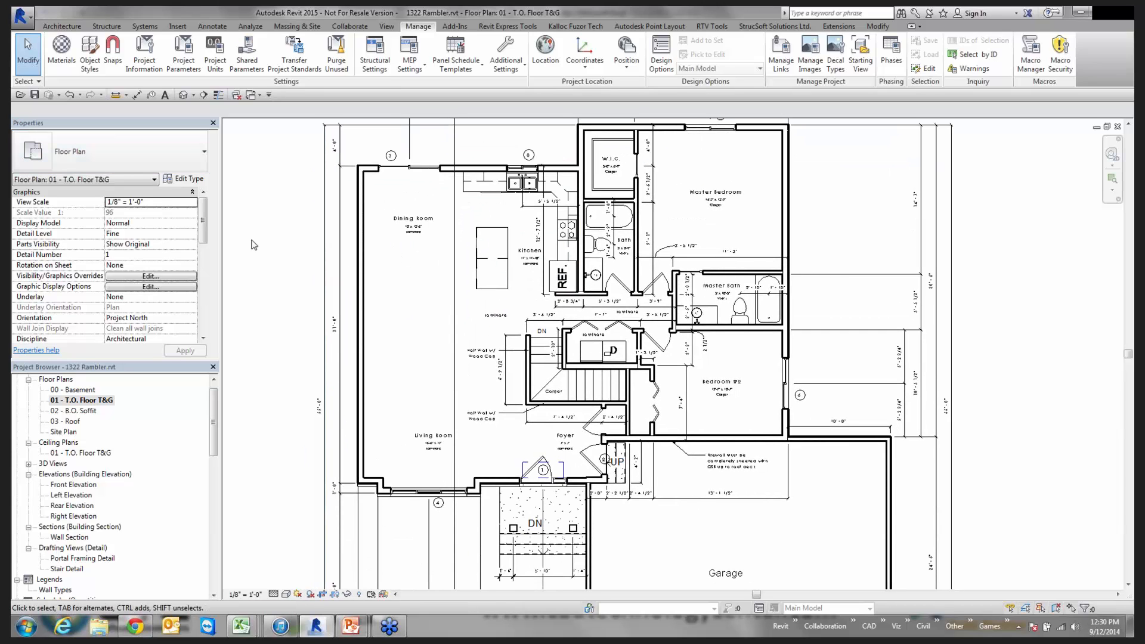
drag(214, 417, 217, 398)
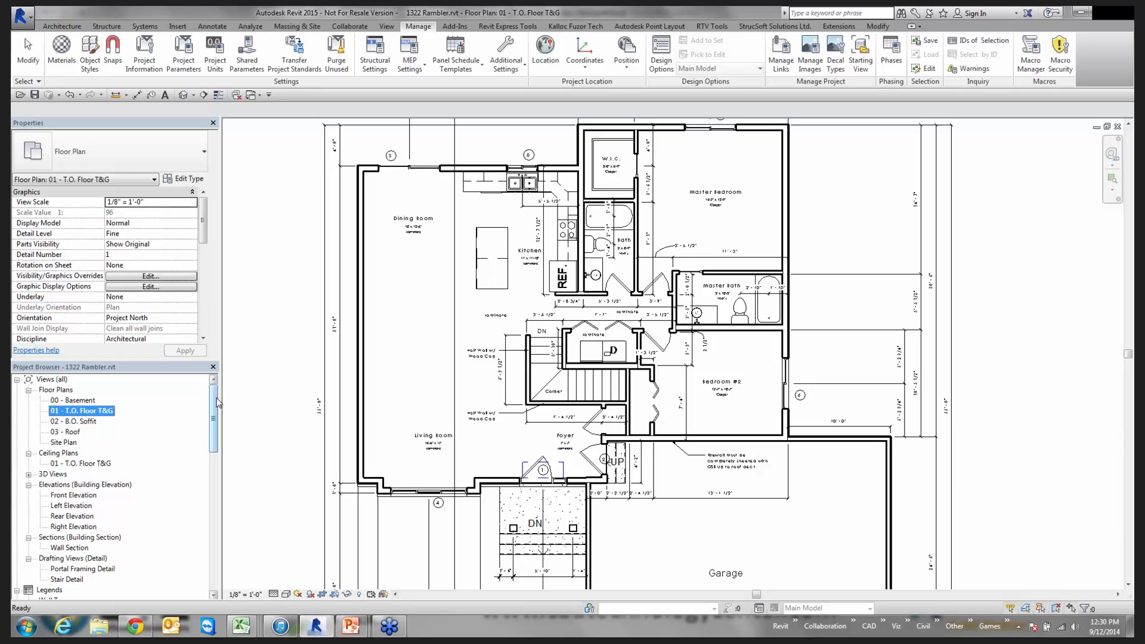
Step: Create a new project alongside the open 1322 Rambler model
click(21, 15)
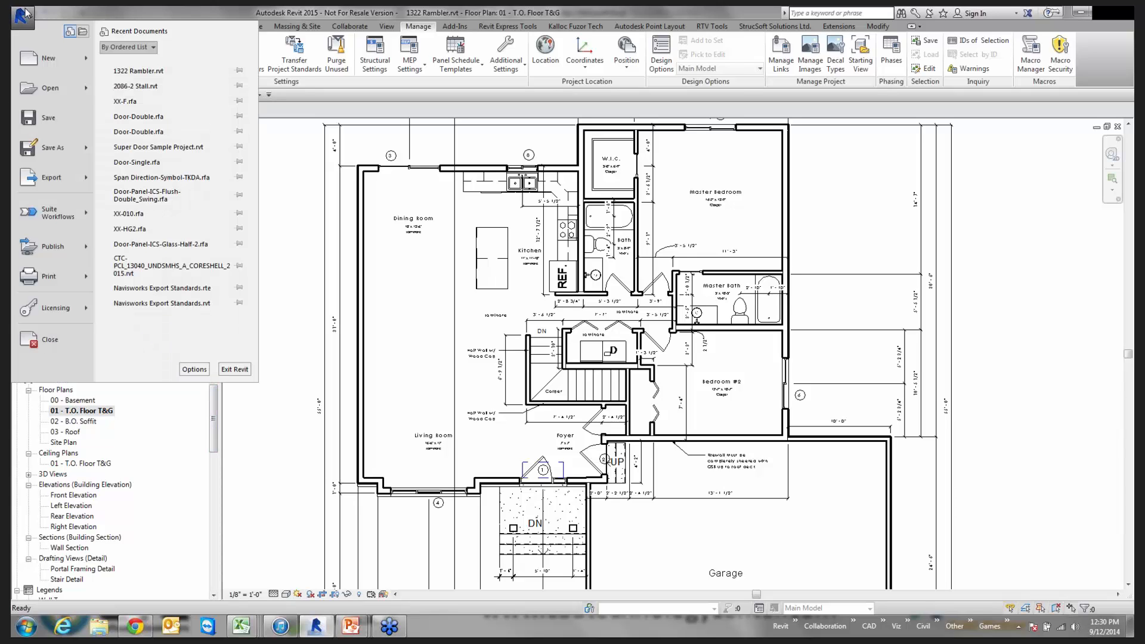
click(40, 58)
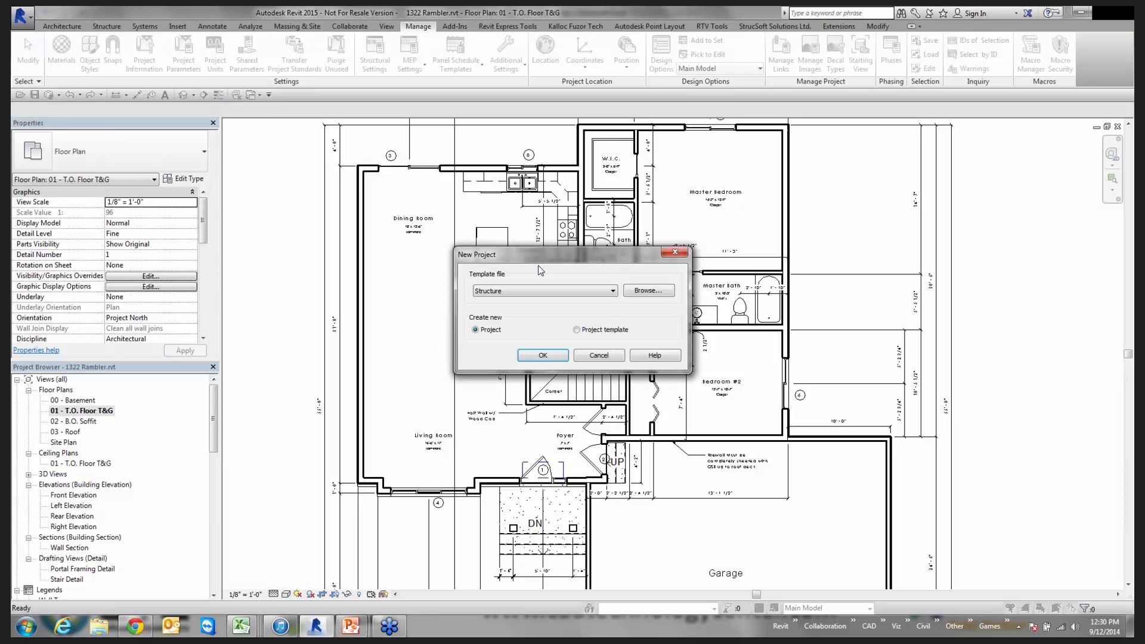
key(Escape)
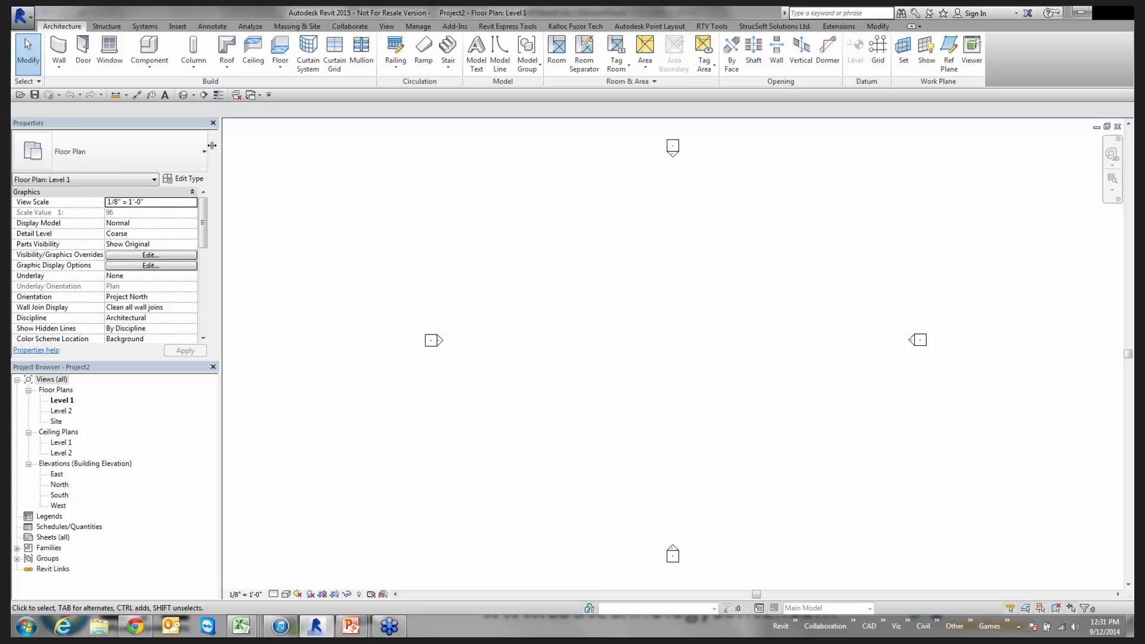
Step: Draw six chained Exterior - Brick on Mtl. Stud walls on Level 1 as an L-shaped outline, left open at the lower-left corner
click(64, 66)
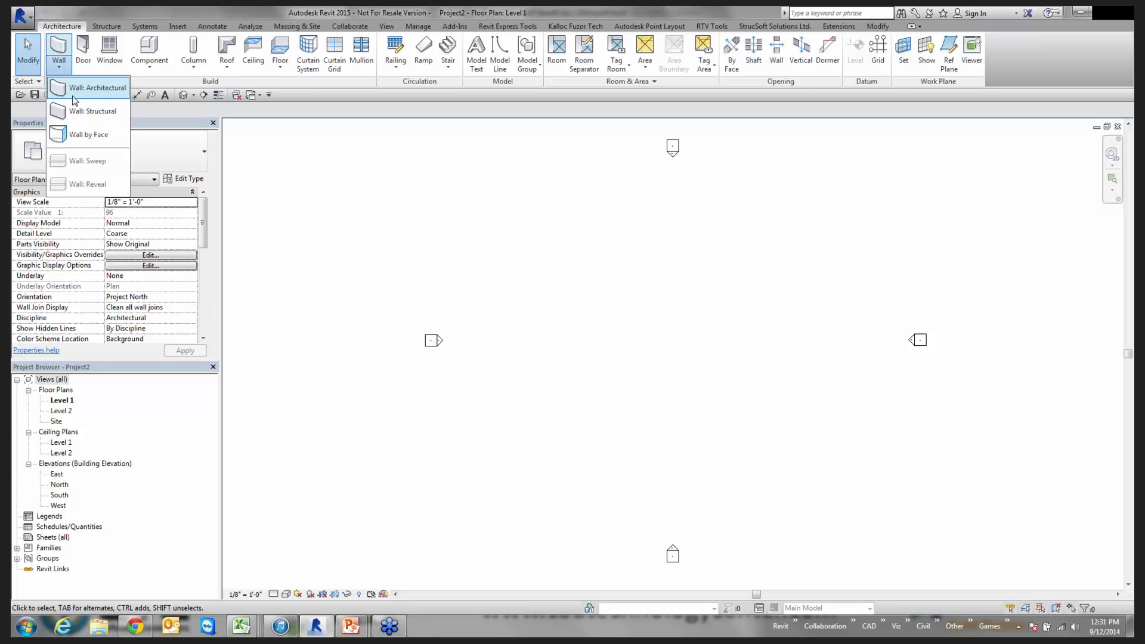
click(63, 90)
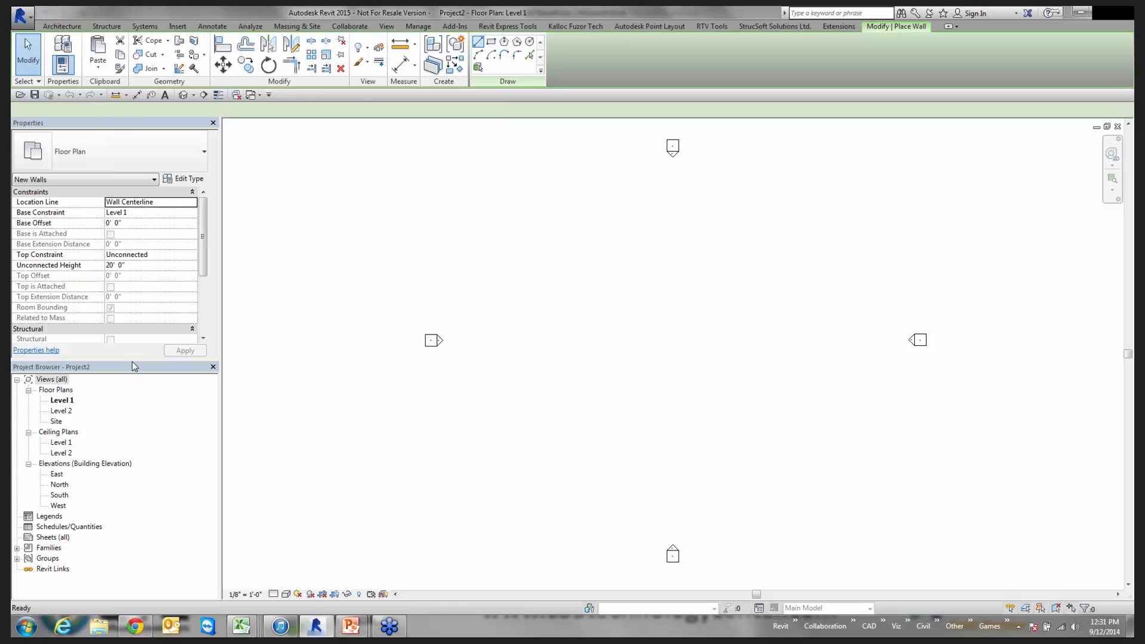
click(105, 153)
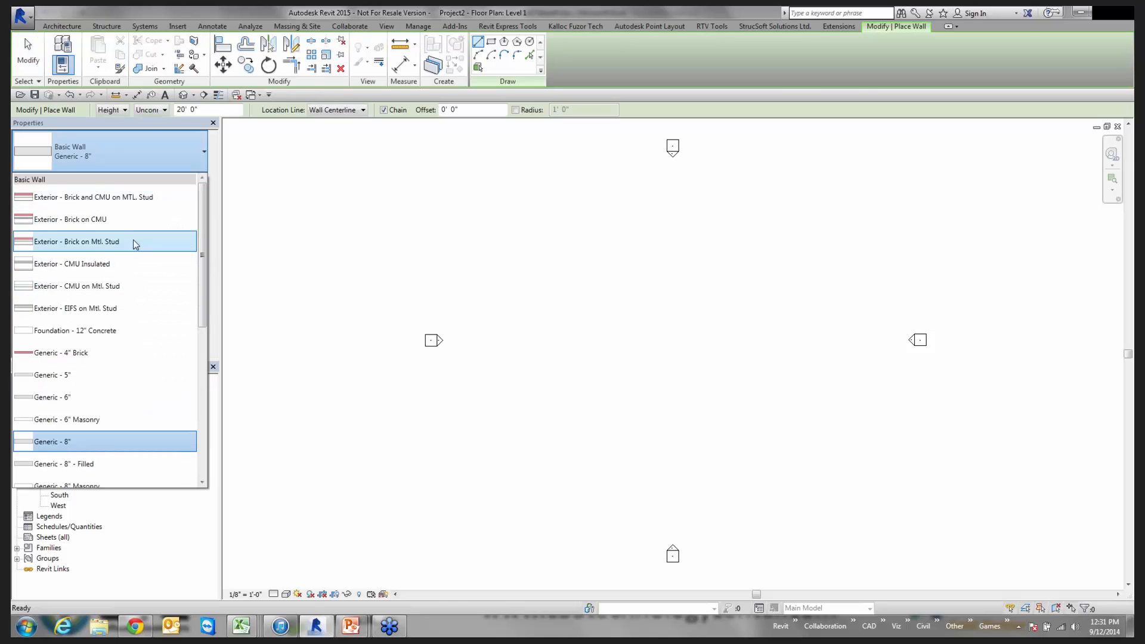
click(124, 241)
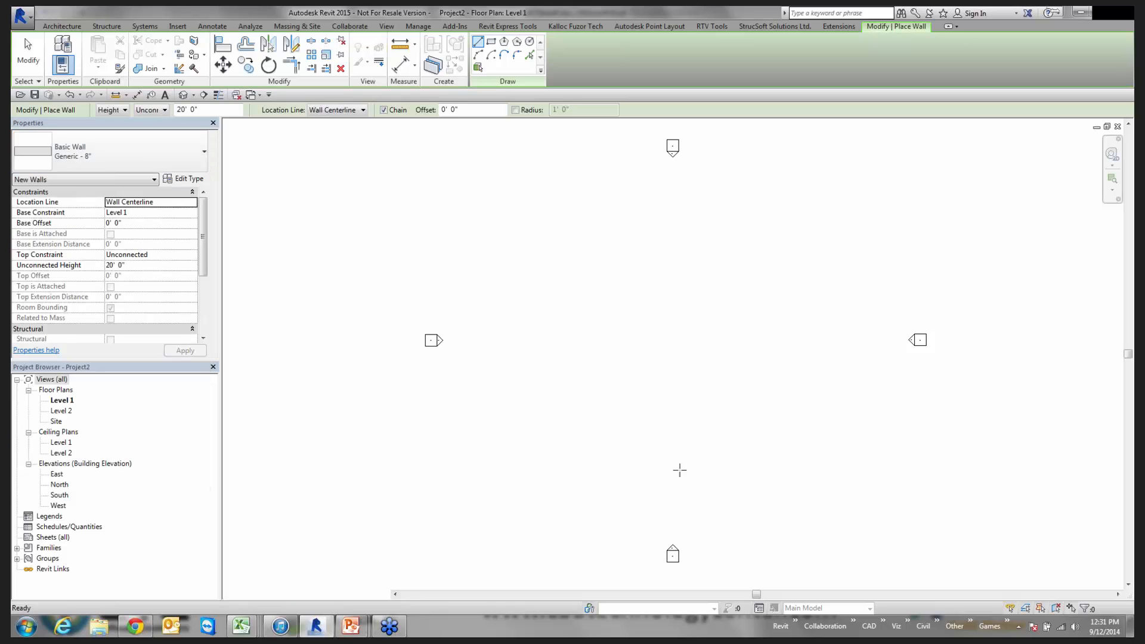
click(521, 400)
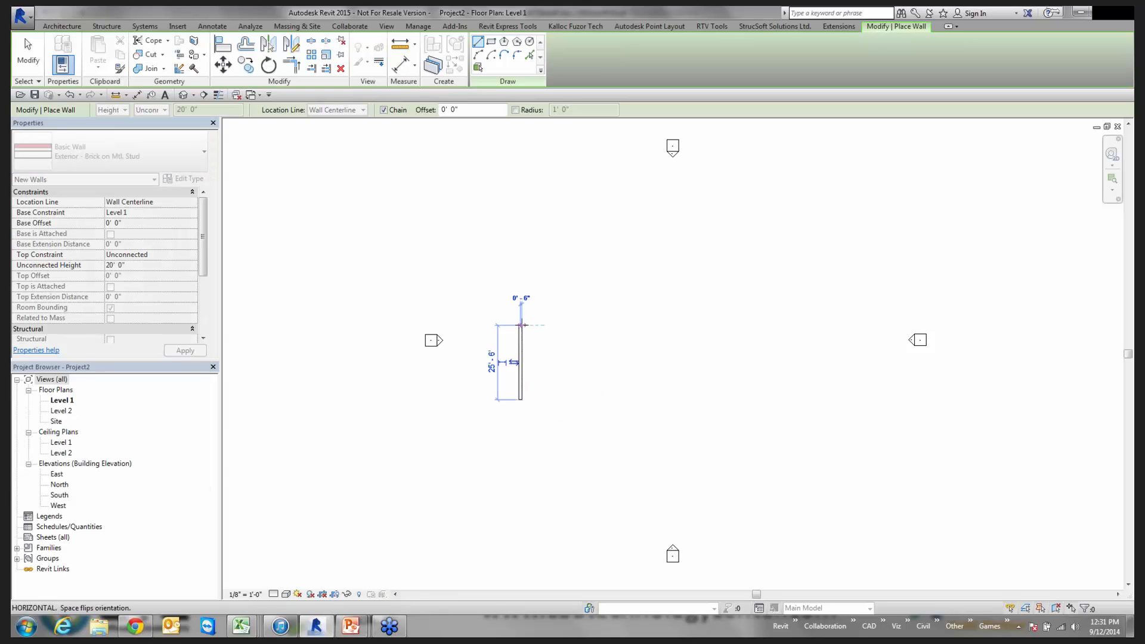
click(520, 325)
click(571, 325)
click(571, 266)
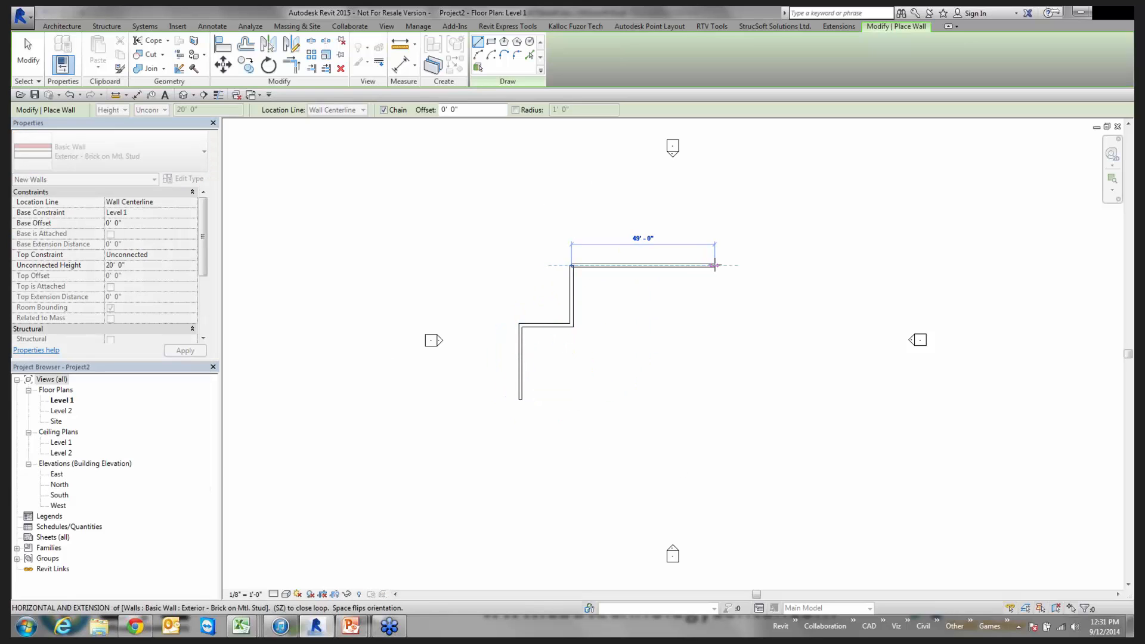
click(714, 266)
click(714, 453)
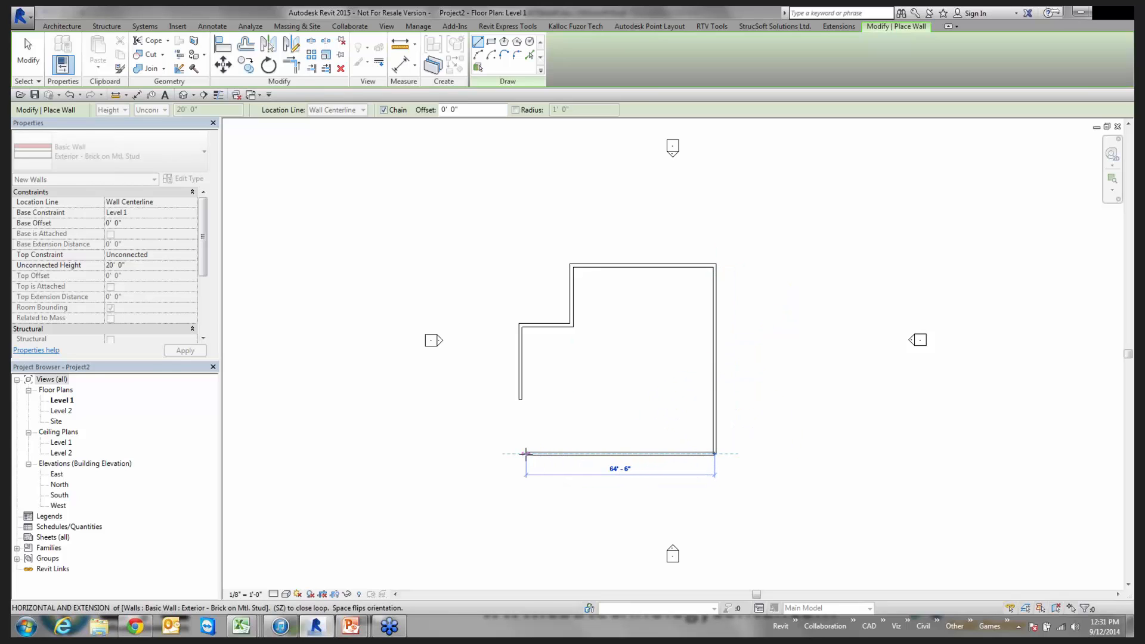
click(527, 453)
key(Escape)
key(Escape)
key(r)
key(t)
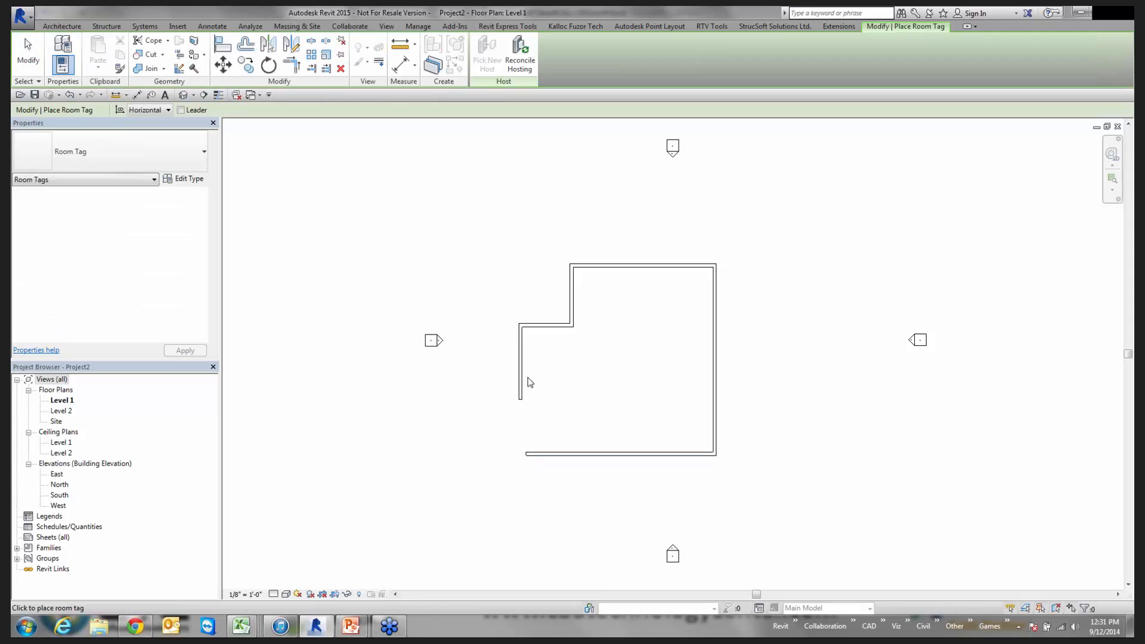
key(Escape)
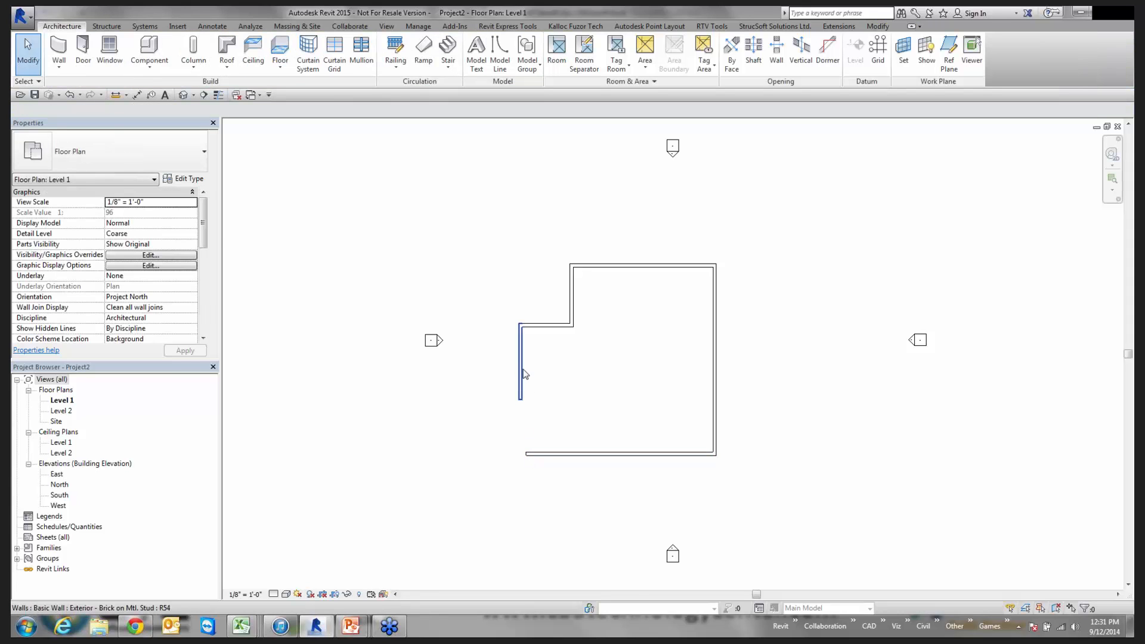
Step: Trim the west and south walls to a corner so the building outline is closed
click(516, 371)
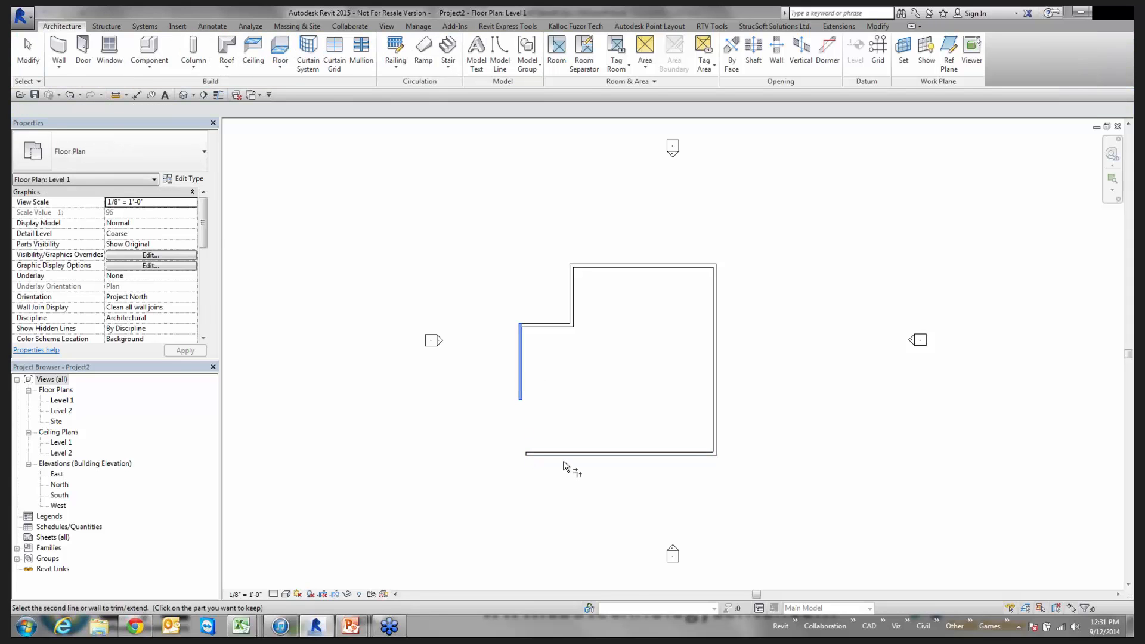
click(564, 460)
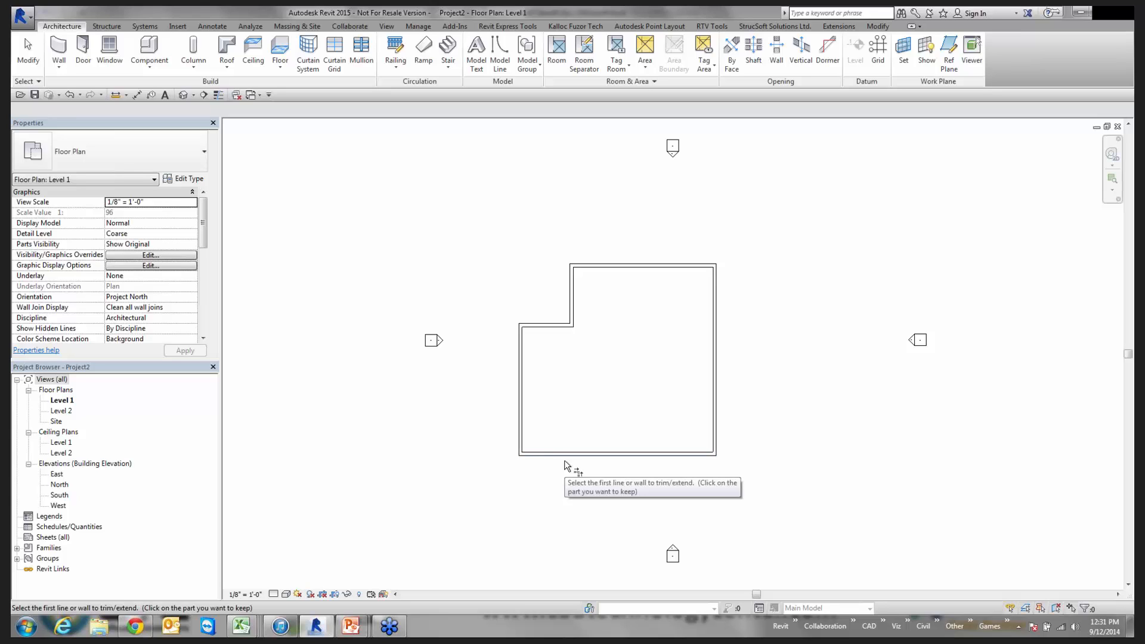
key(Escape)
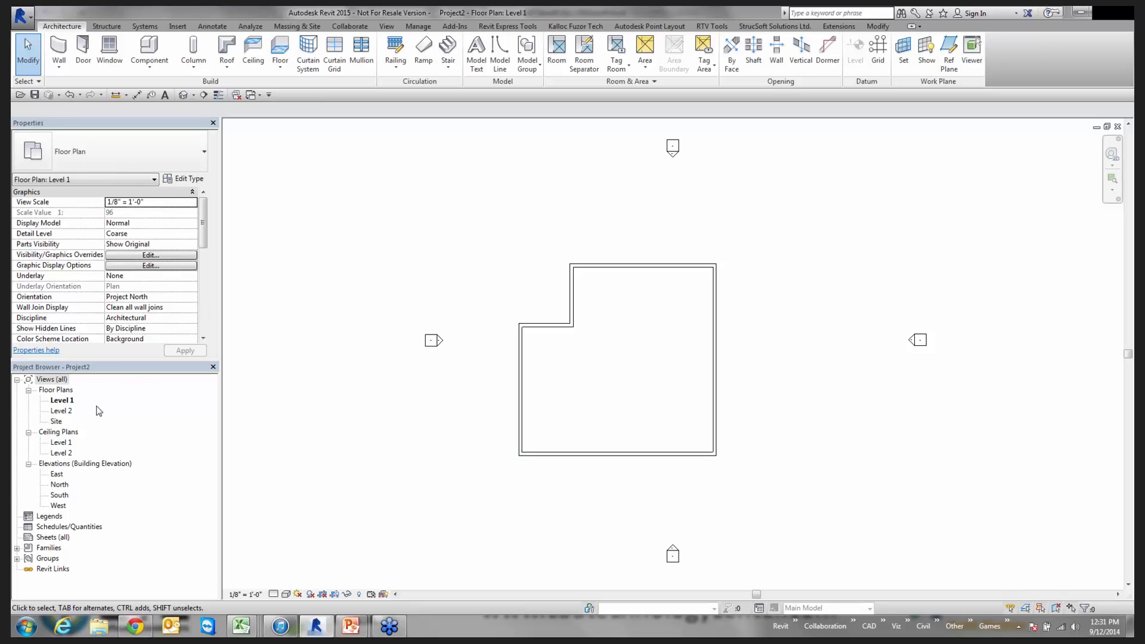
drag(439, 384, 452, 382)
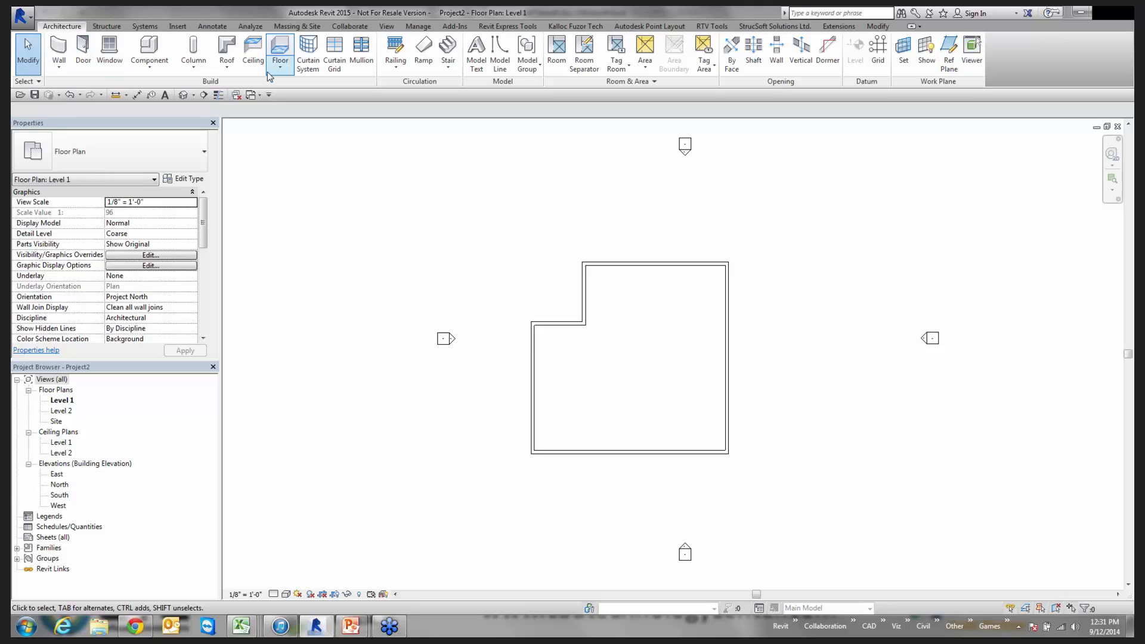
click(284, 54)
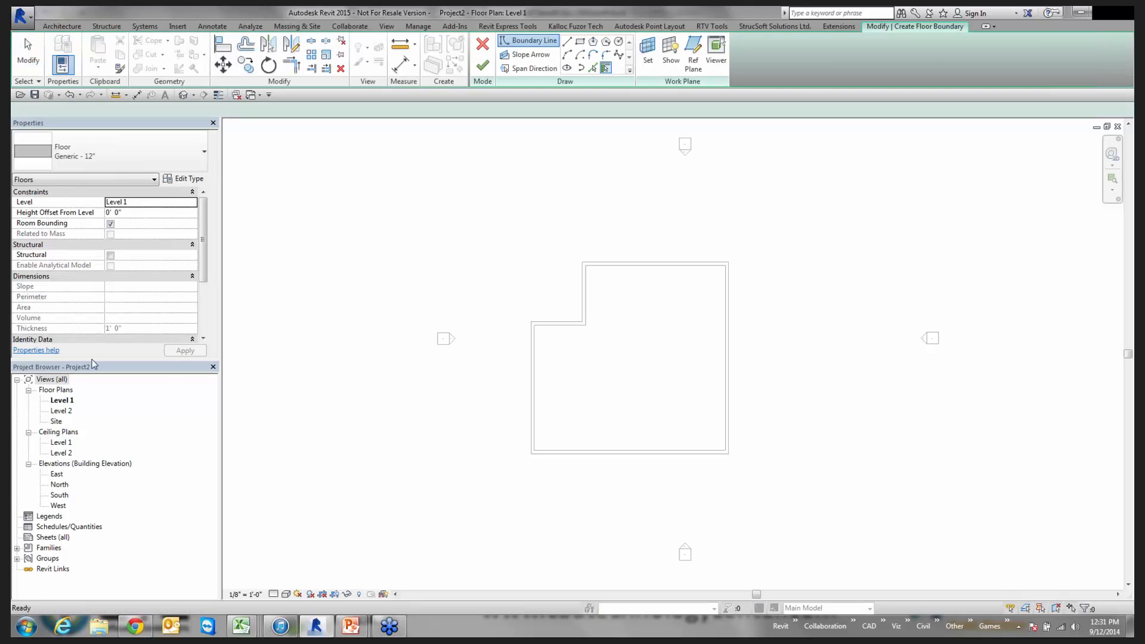
right_click(444, 381)
click(482, 45)
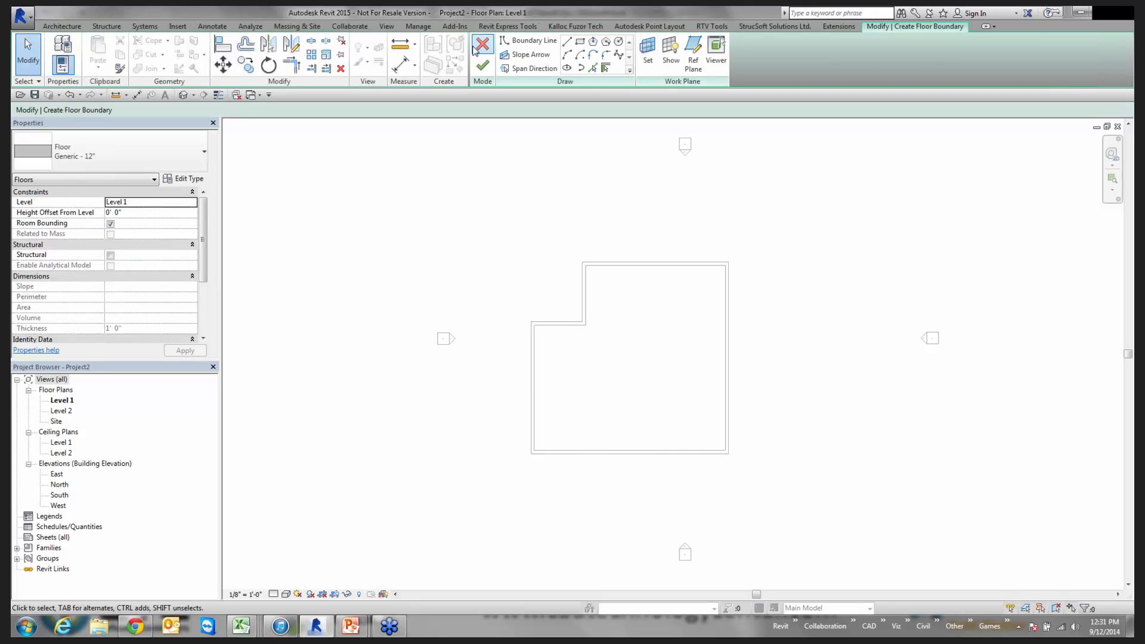
click(482, 45)
click(481, 46)
key(Escape)
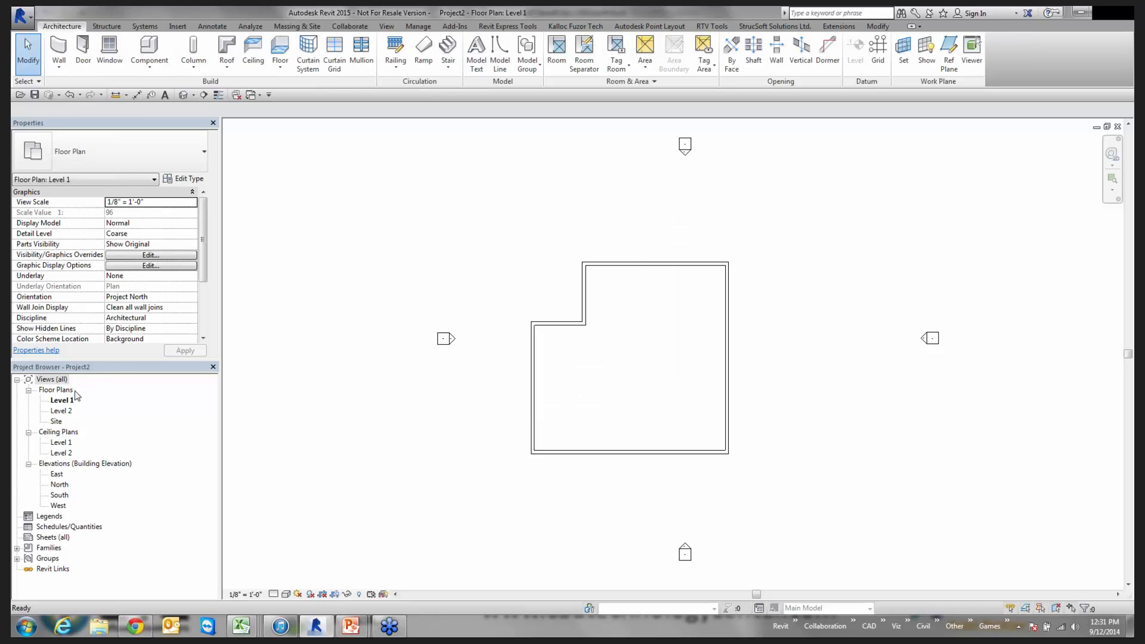
Step: Start a Wood Joist 10" - Ceramic Tile floor on Level 2 and pick the whole chain of exterior walls as its boundary
double_click(61, 411)
click(279, 48)
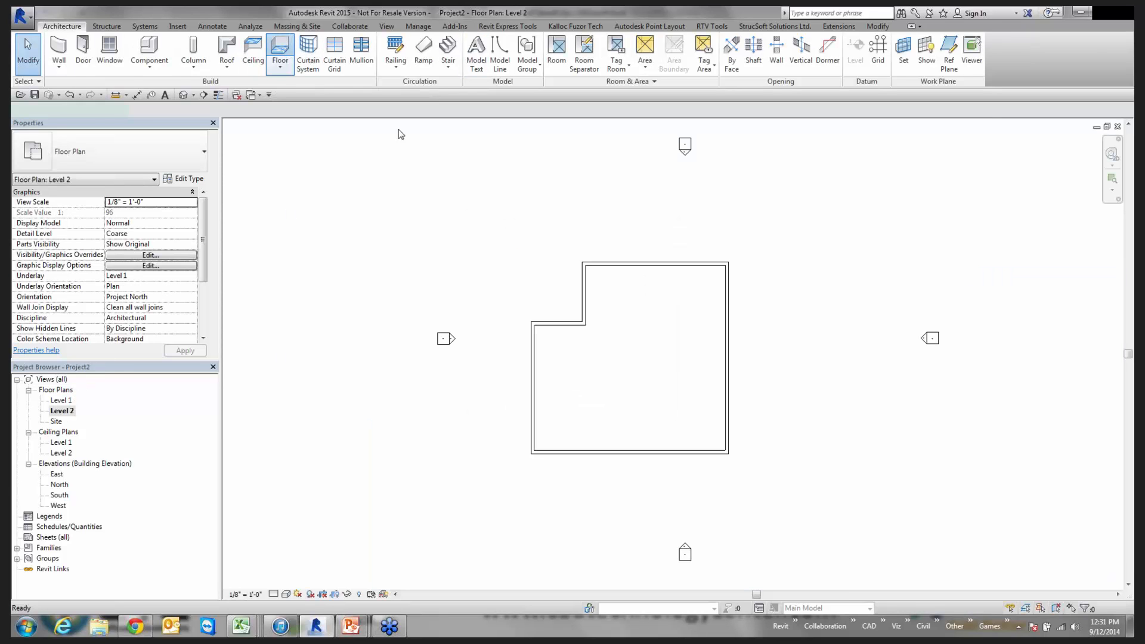
click(77, 154)
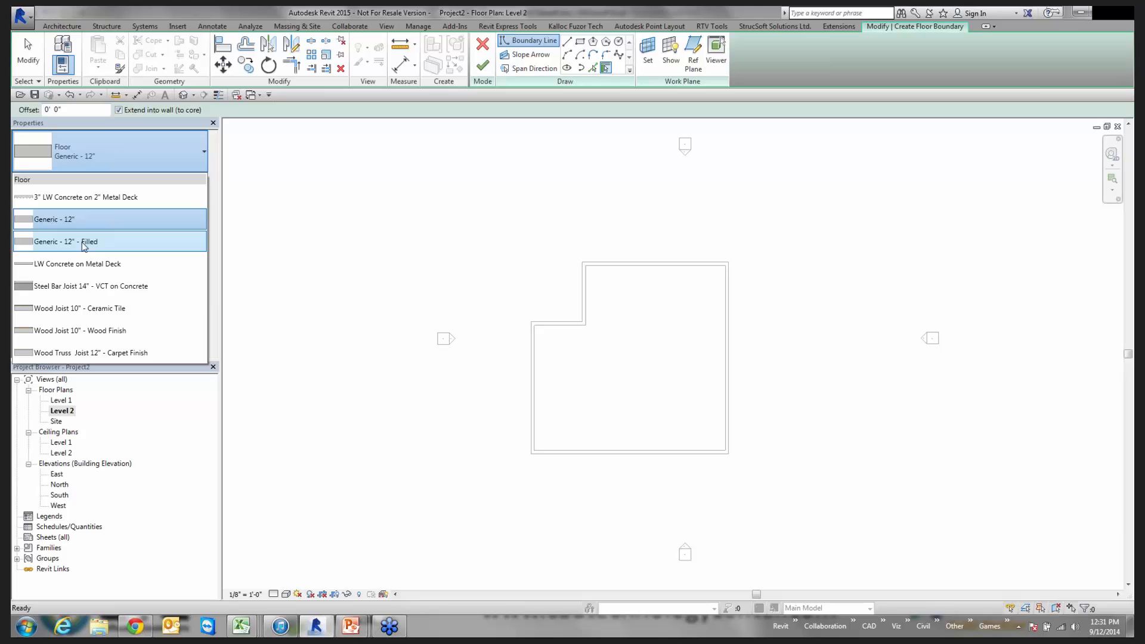
click(80, 309)
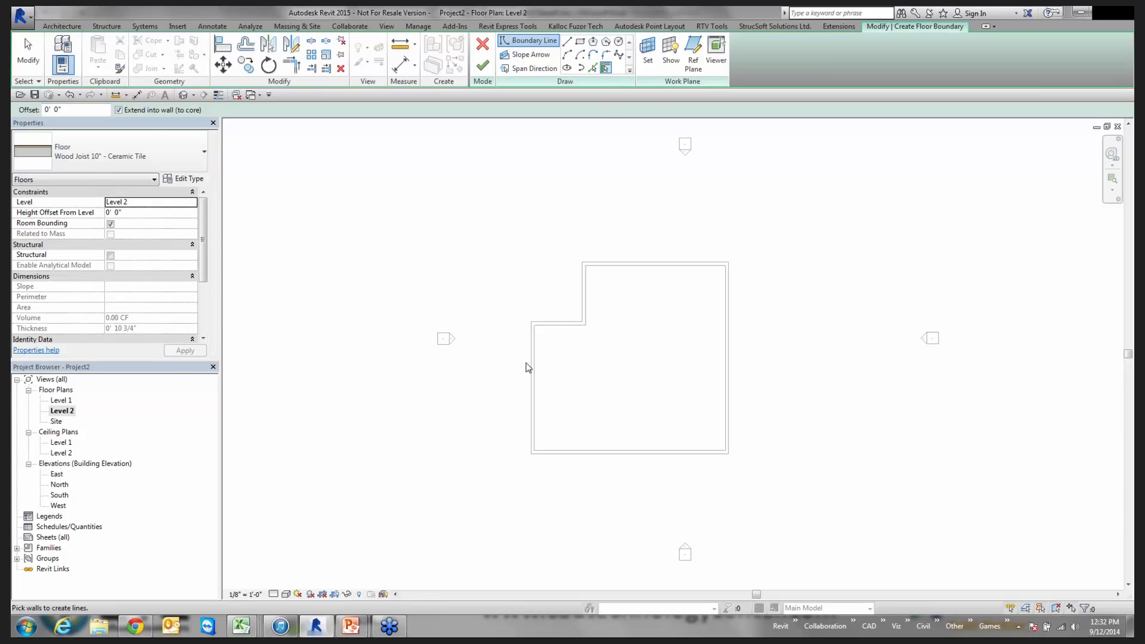
key(Tab)
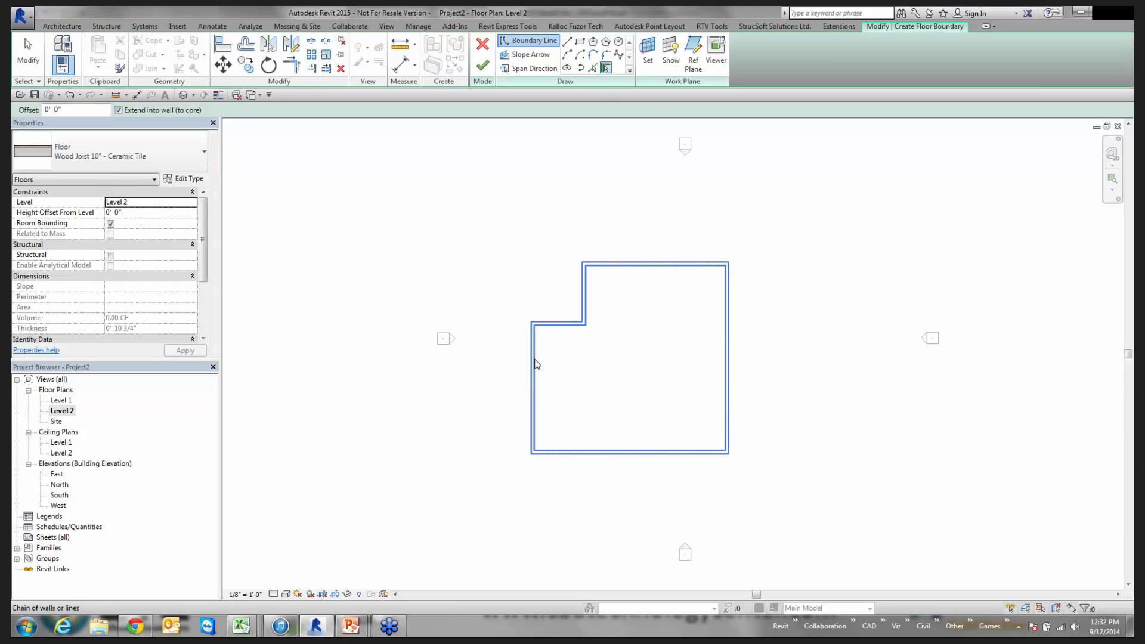
click(537, 364)
Step: Flip the floor boundary into the wall thickness and finish the floor, joining it to the walls and cutting out the overlapping volume
scroll(546, 355, up, 4)
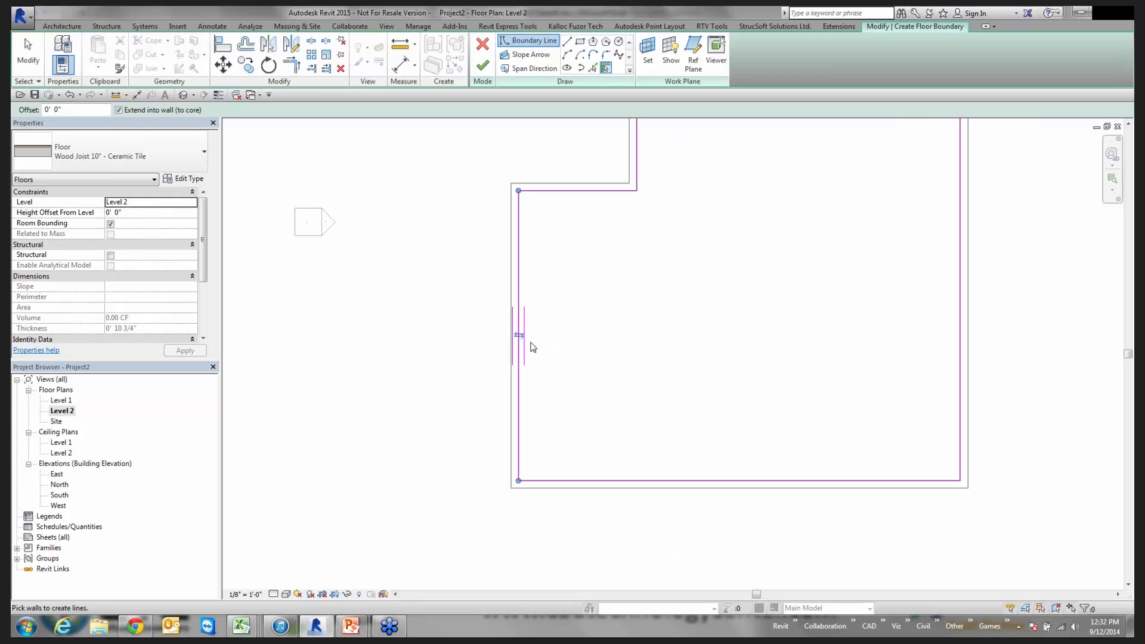
scroll(532, 348, up, 2)
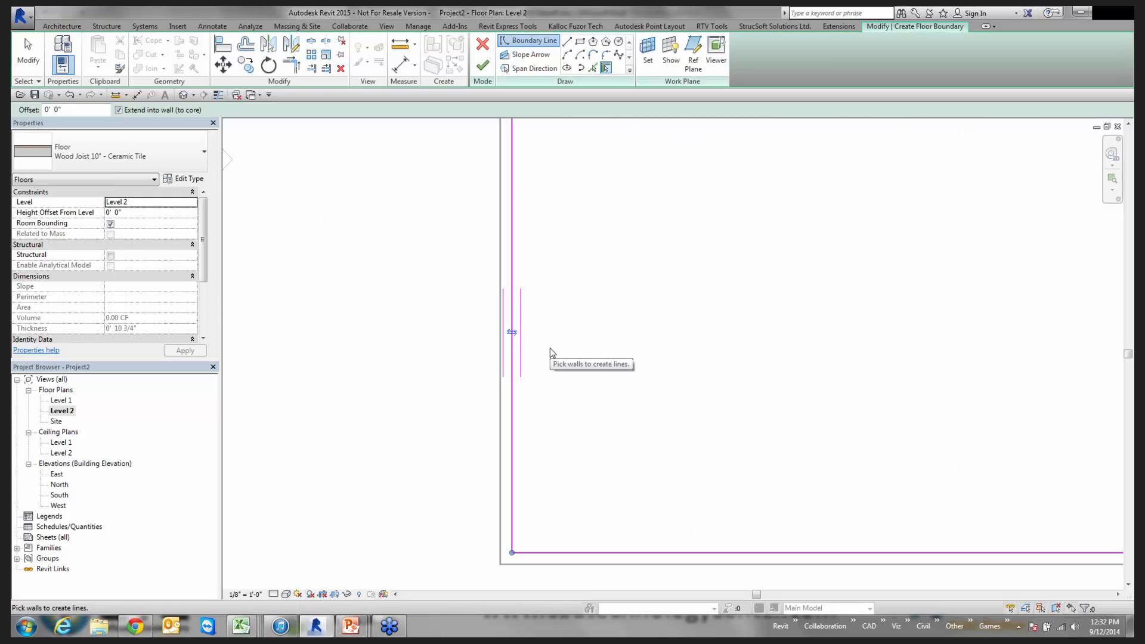
click(511, 333)
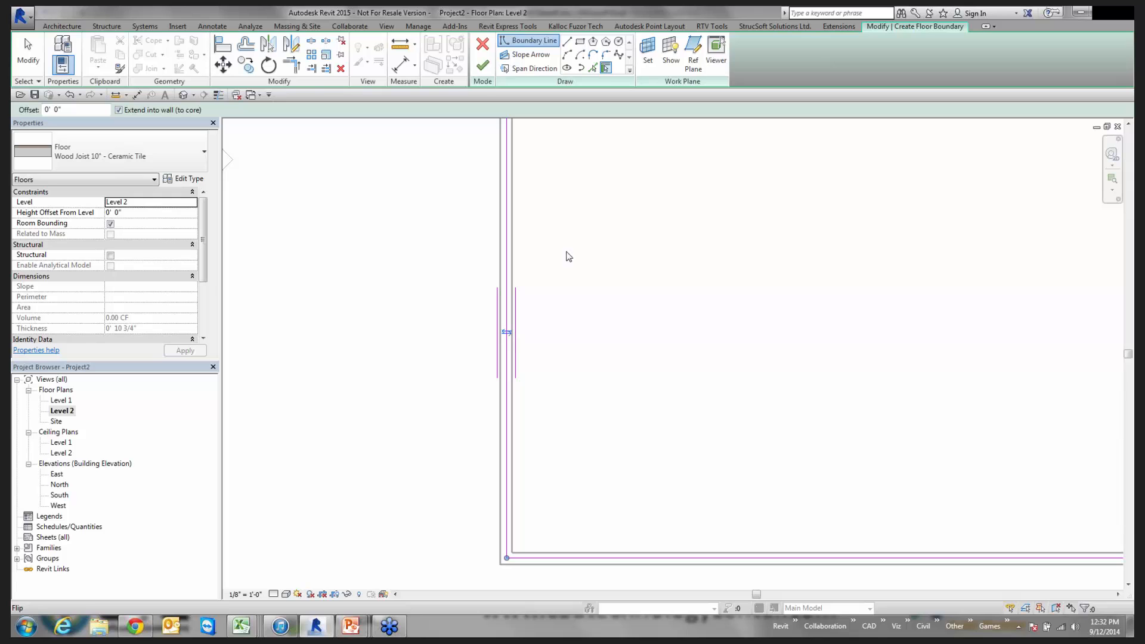
click(483, 65)
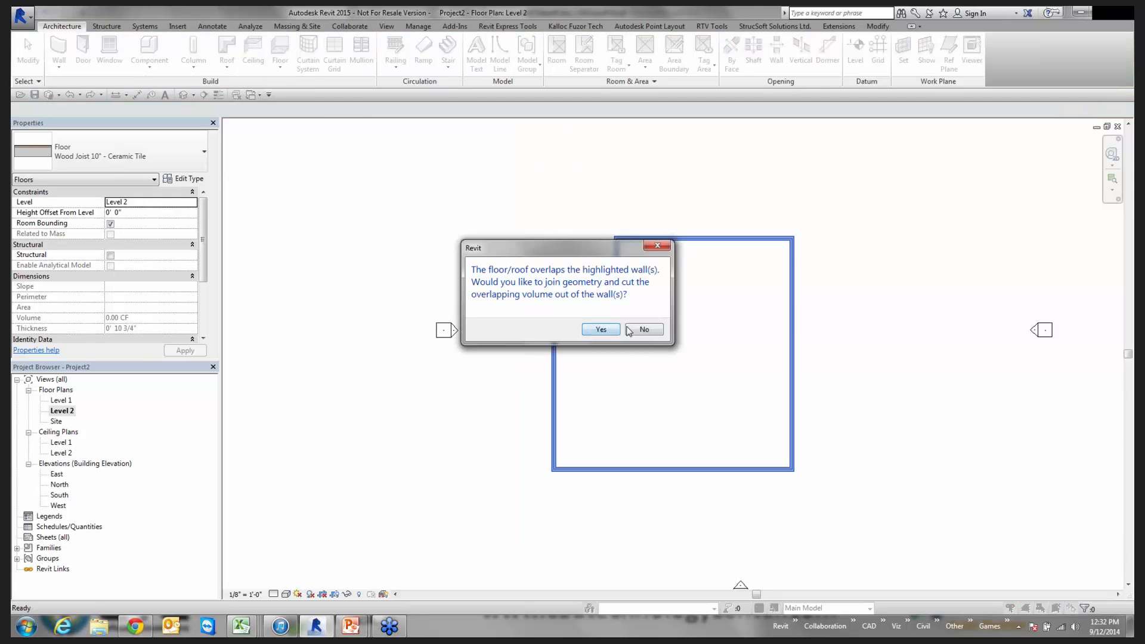
click(600, 330)
click(312, 256)
Step: Place a short building section across the west wall, from outside the building to just inside the floor
scroll(312, 251, down, 1)
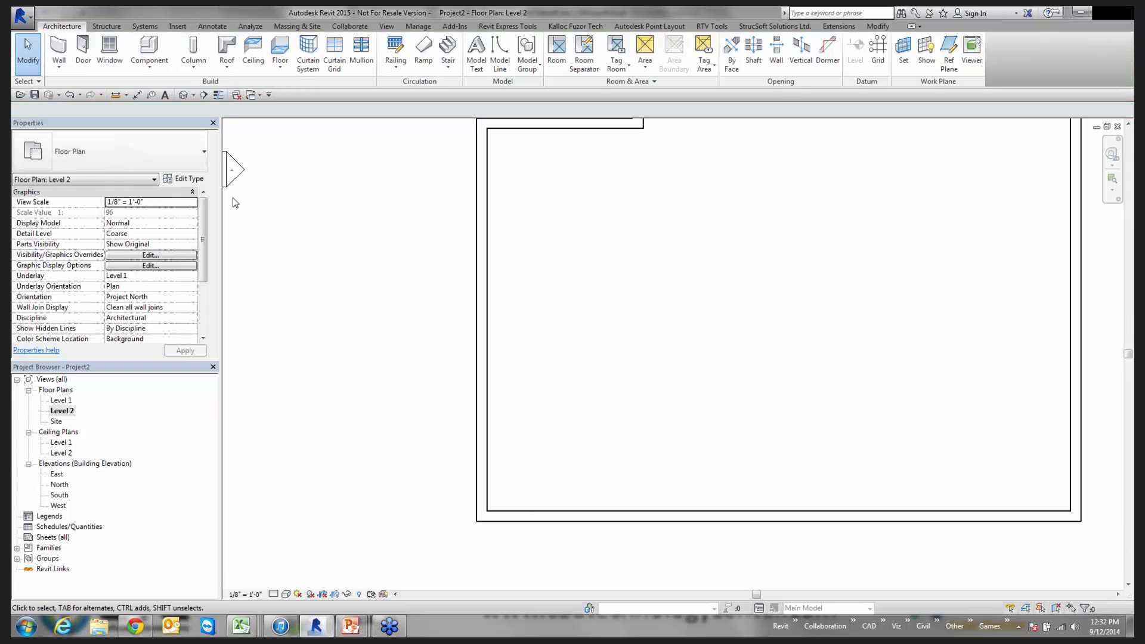
click(203, 95)
click(419, 324)
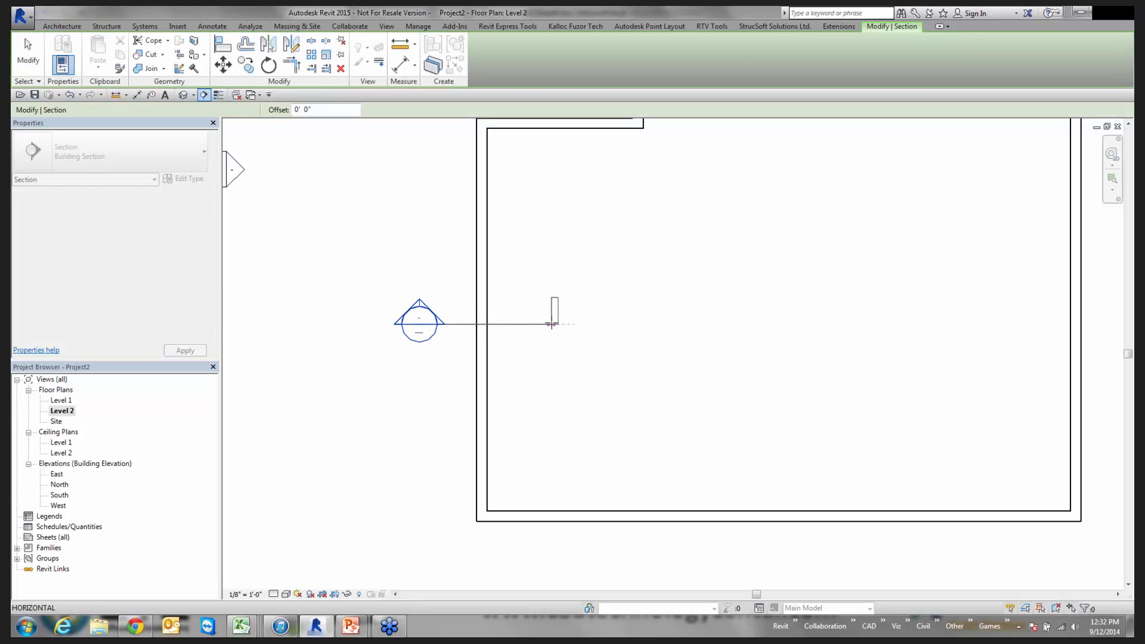
click(552, 324)
key(Escape)
key(Escape)
Step: Open the new section, set its detail level to Fine, and examine where the Level 2 floor meets the wall layers
double_click(417, 316)
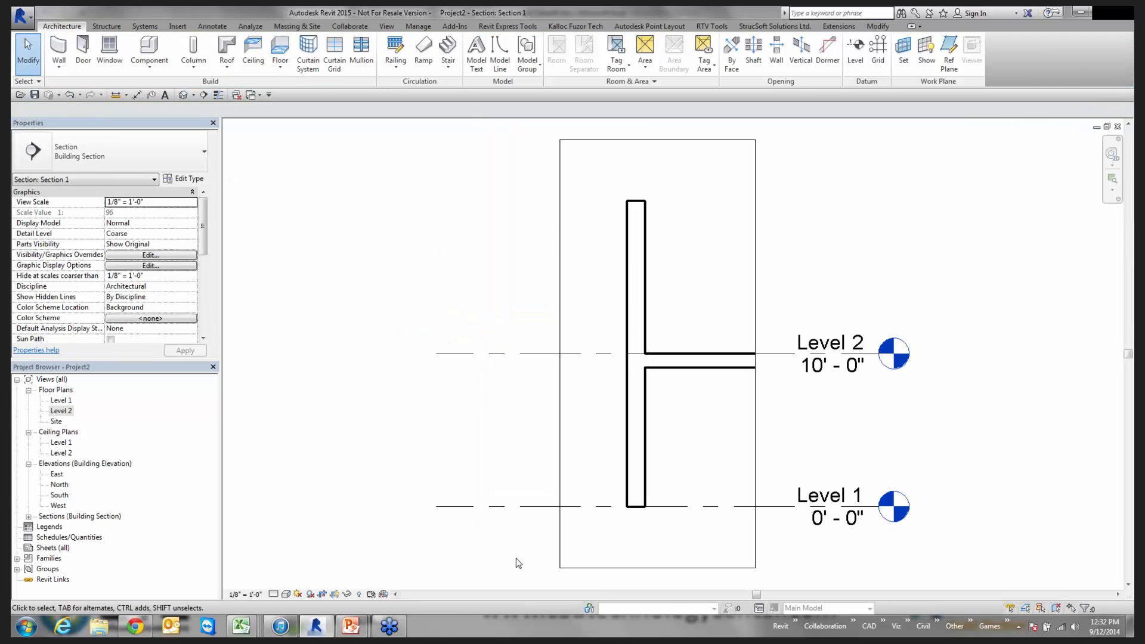
click(286, 582)
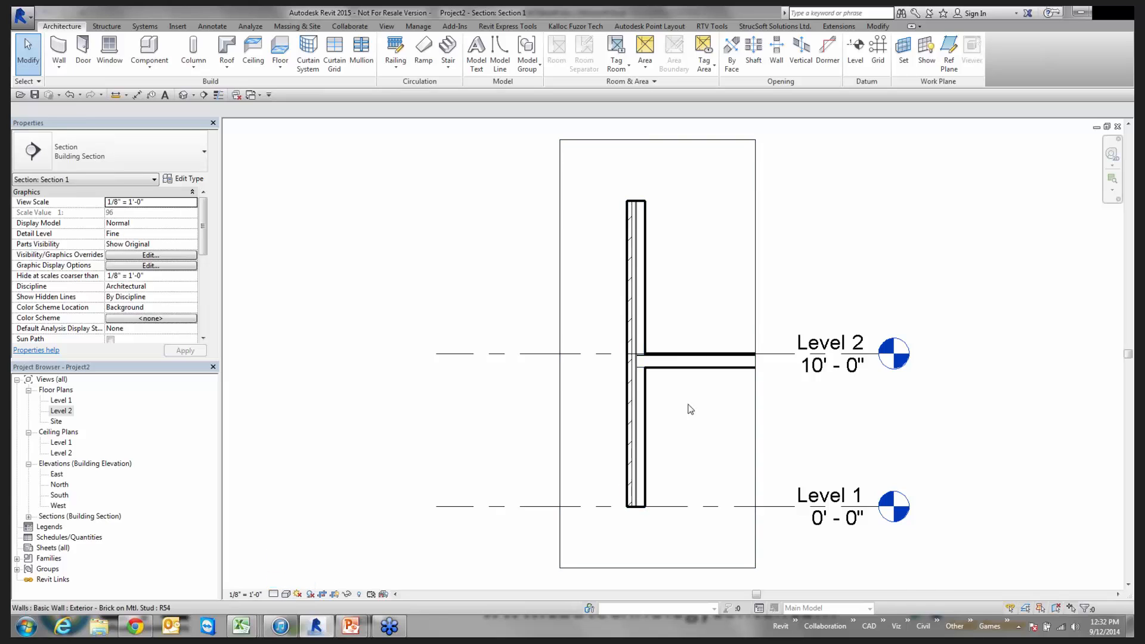
scroll(686, 406, up, 5)
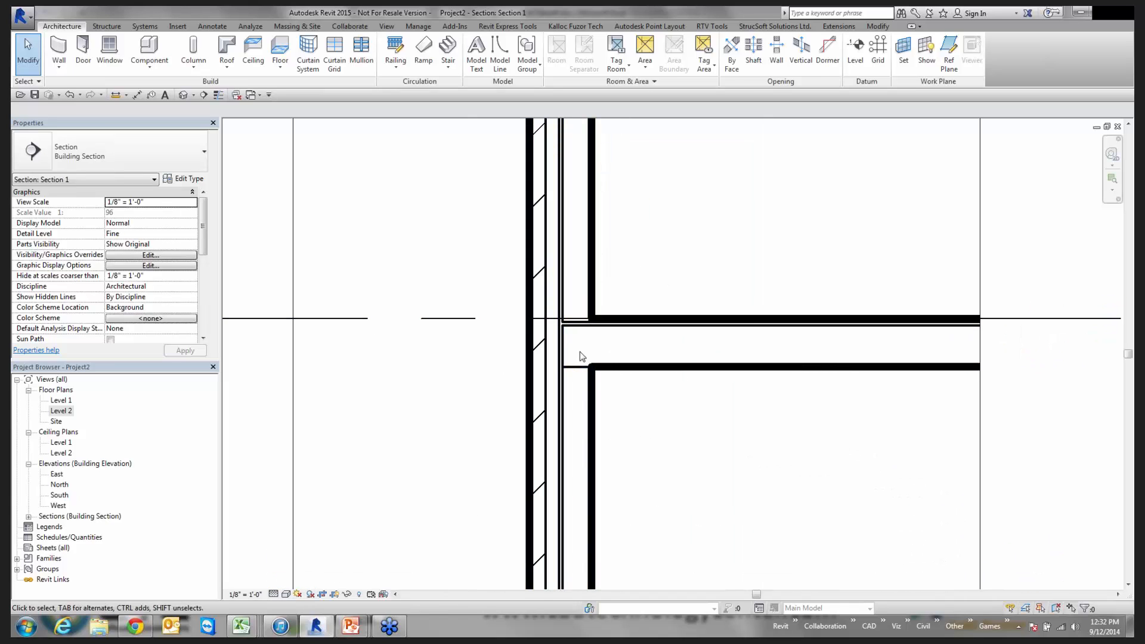
Step: Set the top constraint of the exterior brick wall in the section to Up to level: Level 2
click(538, 326)
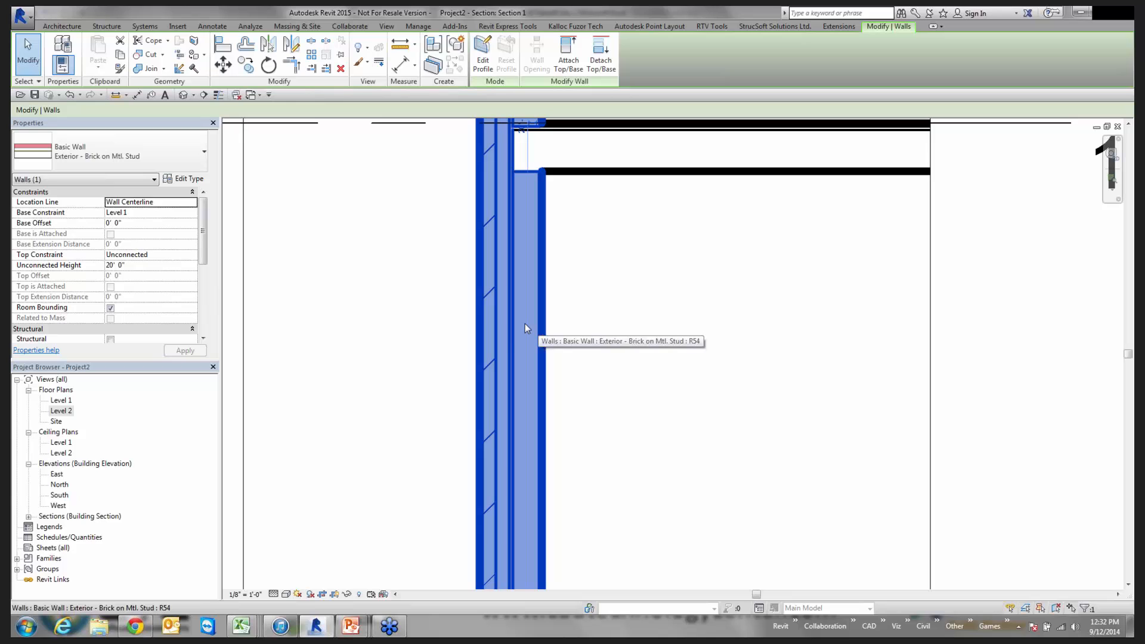
drag(595, 281, 677, 416)
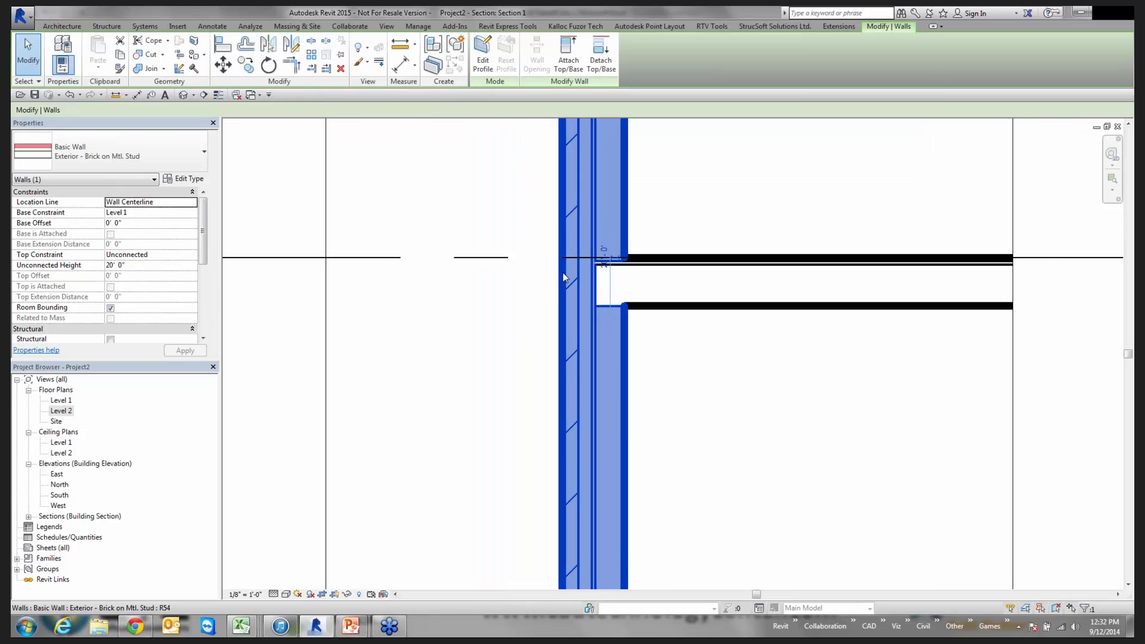
scroll(616, 325, down, 3)
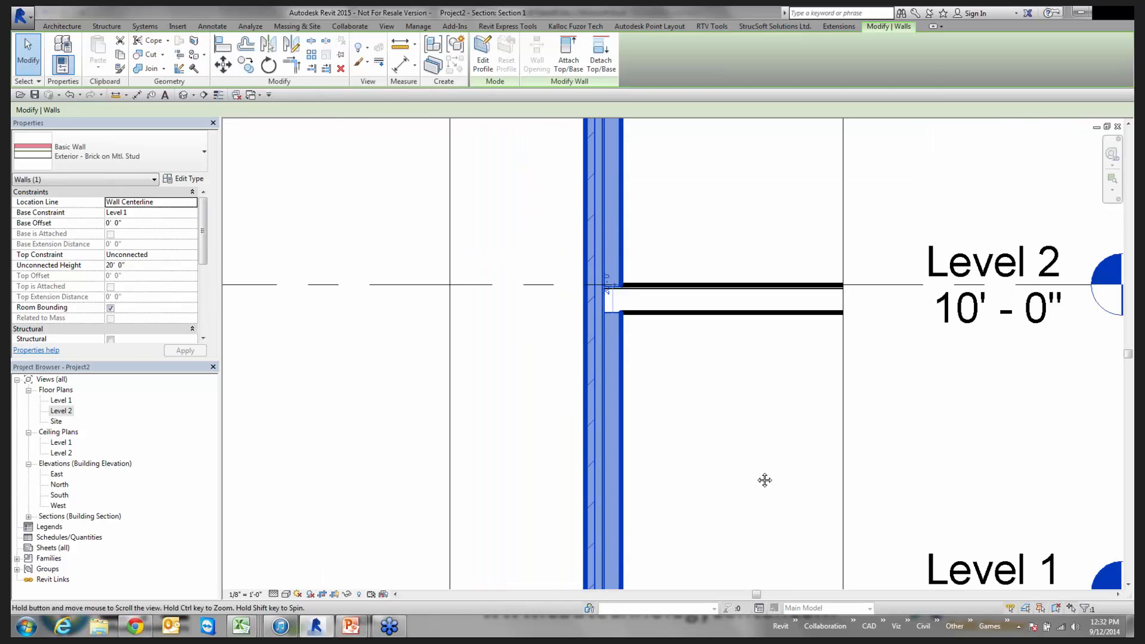
drag(655, 463, 647, 414)
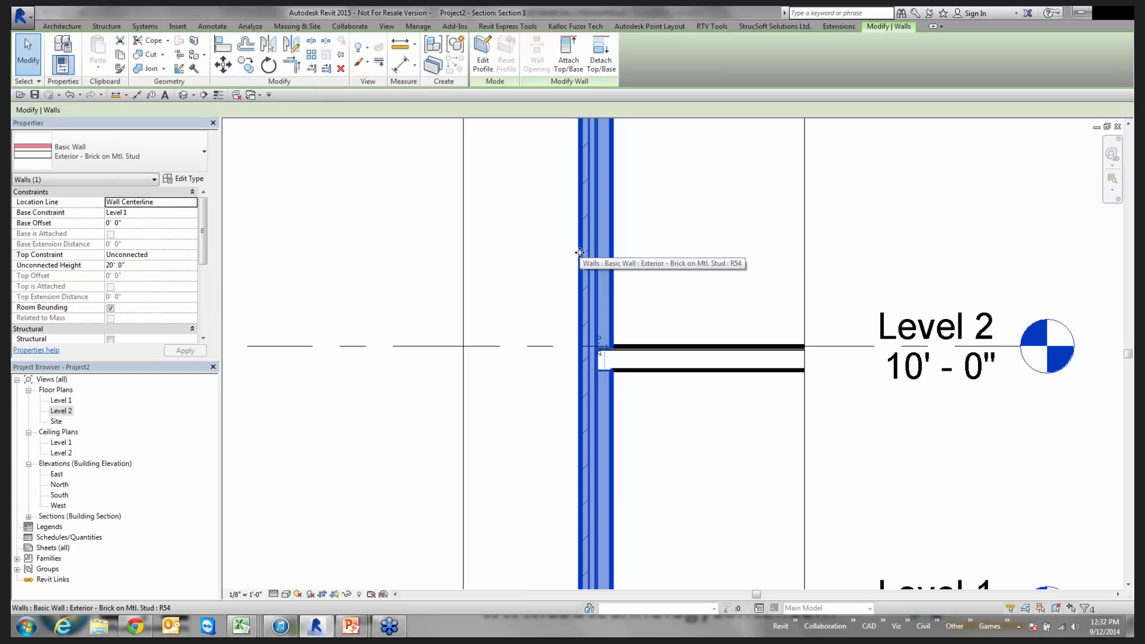
click(524, 251)
click(585, 289)
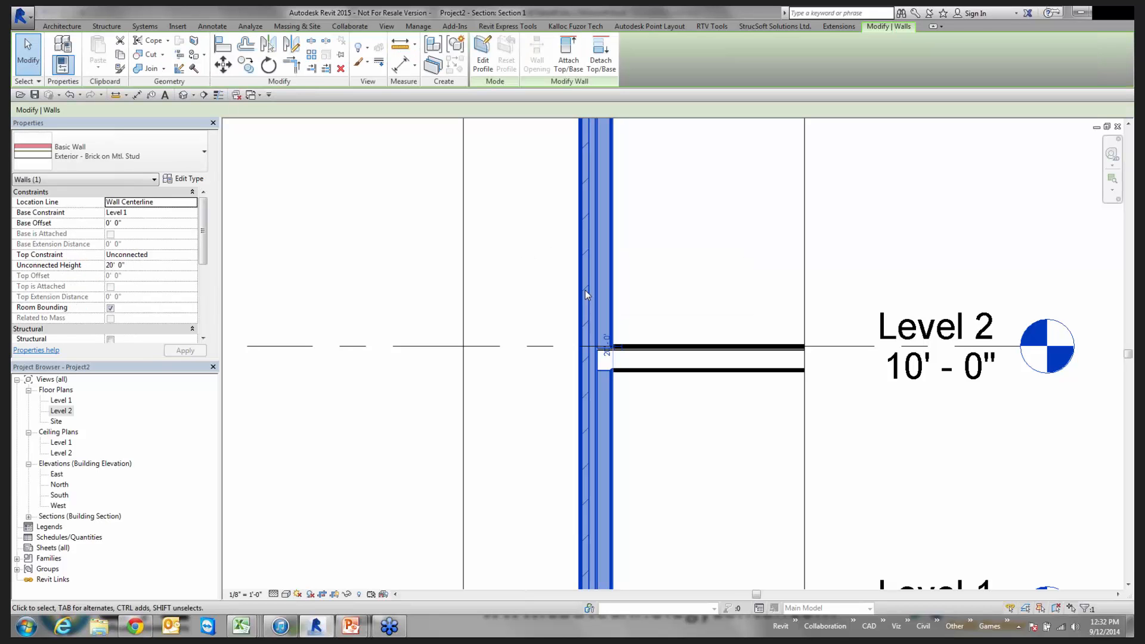
click(194, 255)
click(143, 284)
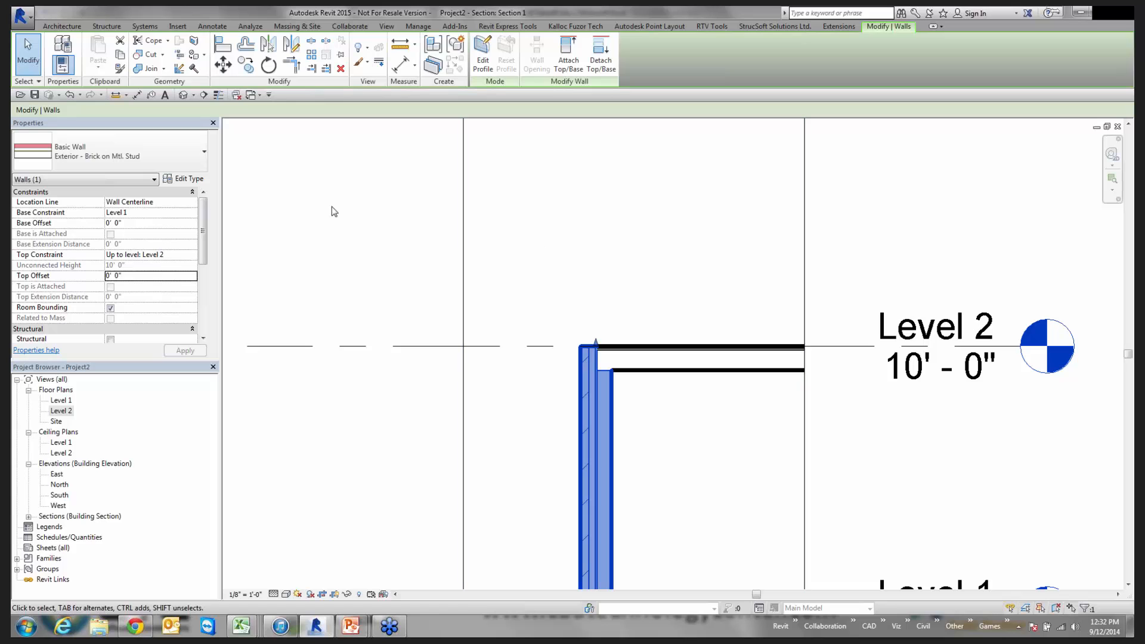
Step: On the Level 2 plan, draw a 10' high Exterior - Brick on Mtl. Stud wall along the west side, from the south to the north corner
double_click(59, 411)
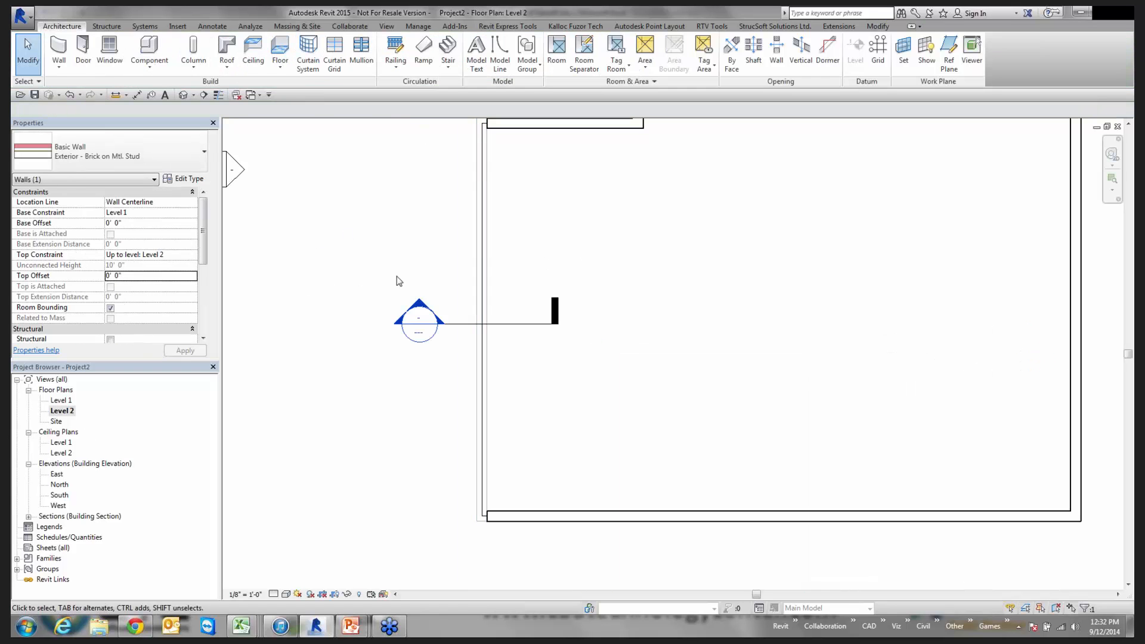
key(w)
key(a)
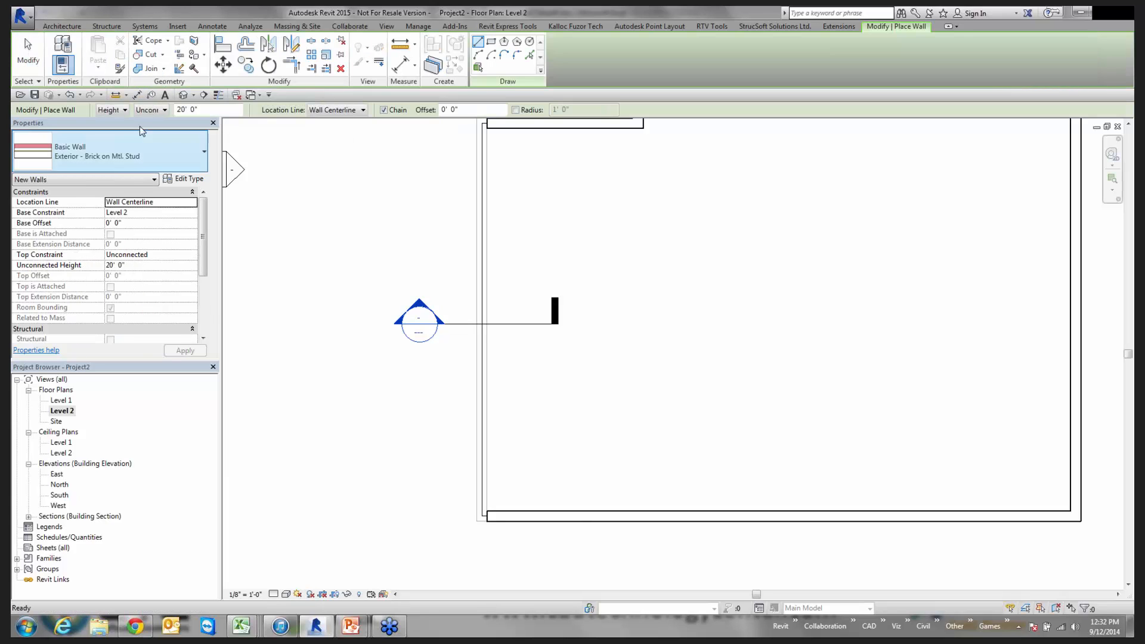
click(172, 269)
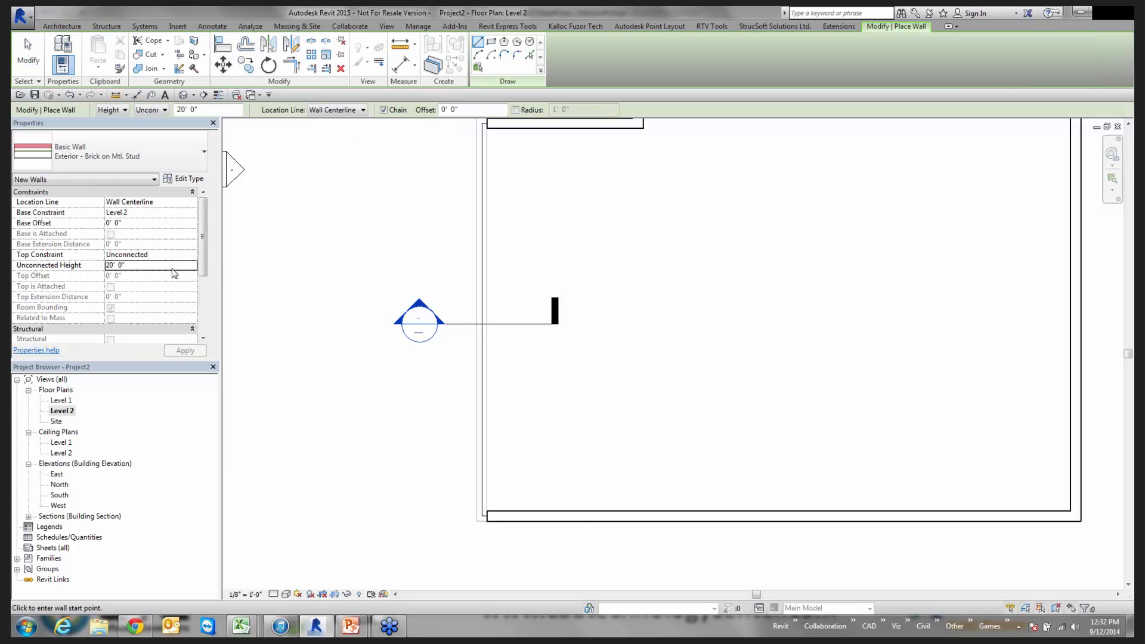
text(10)
key(Return)
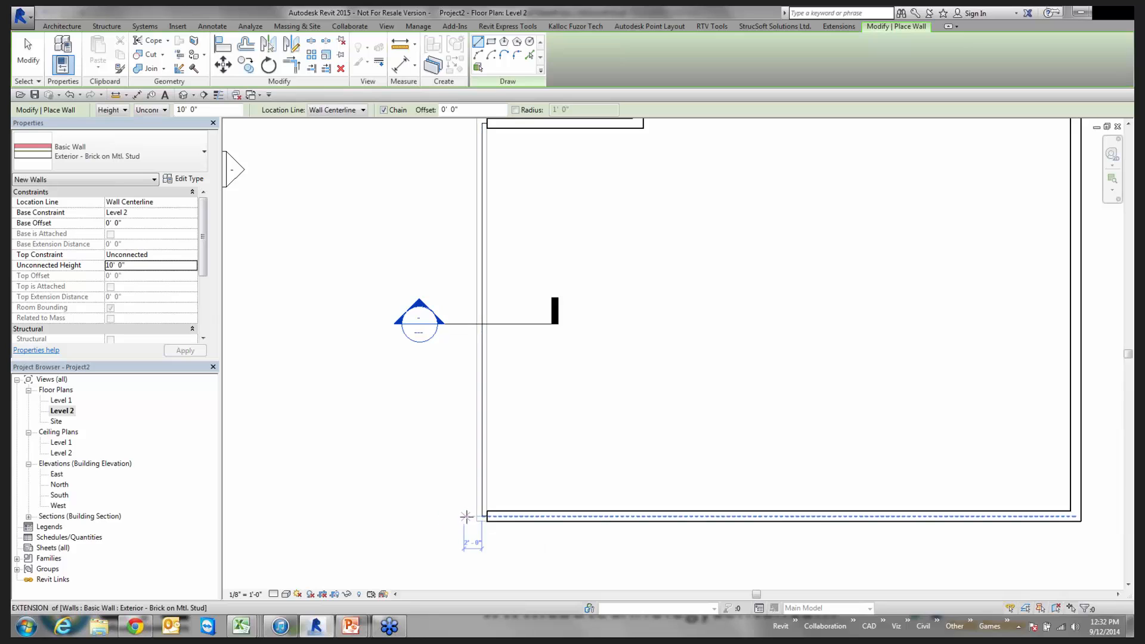
click(467, 516)
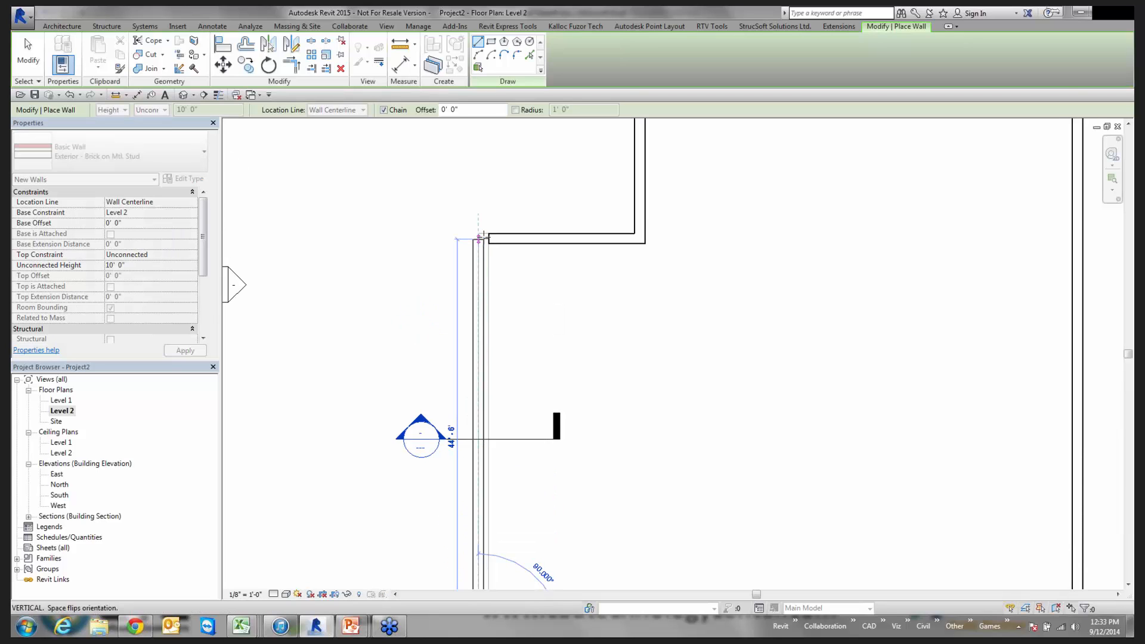
click(483, 237)
key(Escape)
key(Escape)
scroll(561, 289, down, 2)
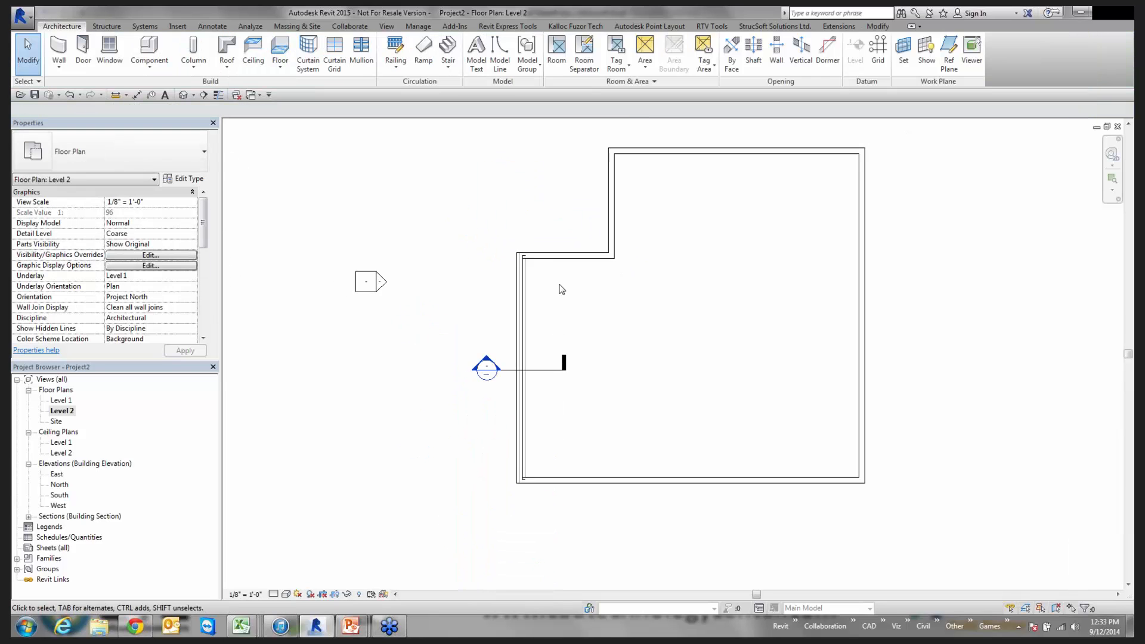
Step: Align the face of the new Level 2 west wall with the face of the wall below
key(a)
key(l)
scroll(510, 304, up, 2)
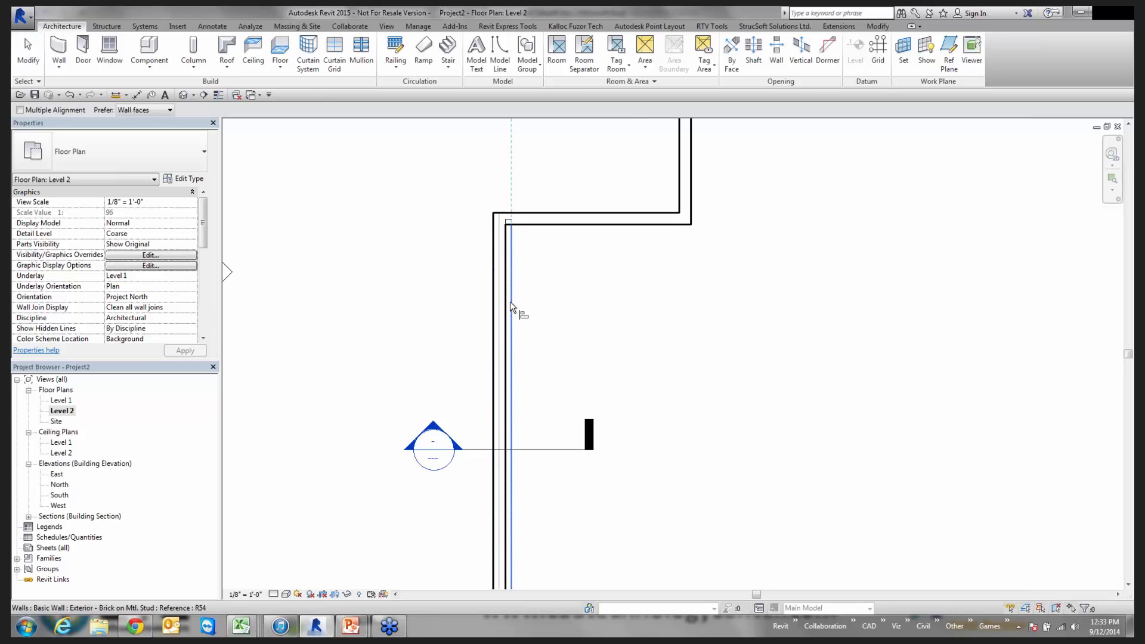
click(510, 301)
scroll(488, 306, down, 2)
key(Escape)
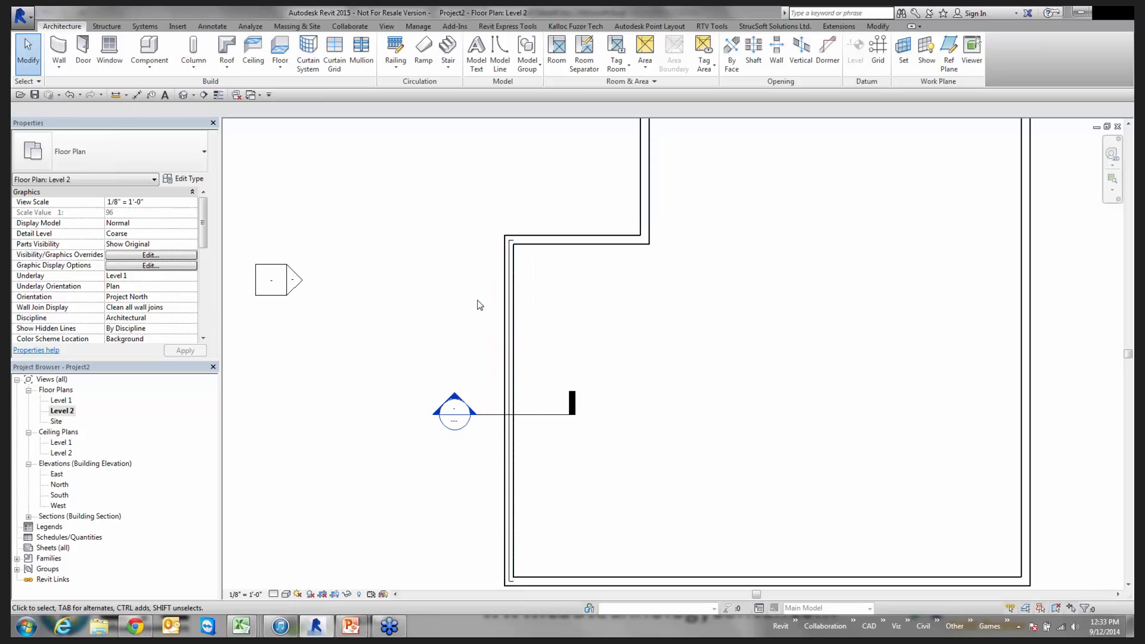
Step: Open the building section and examine how the stacked upper and lower walls meet the Level 2 floor
double_click(458, 413)
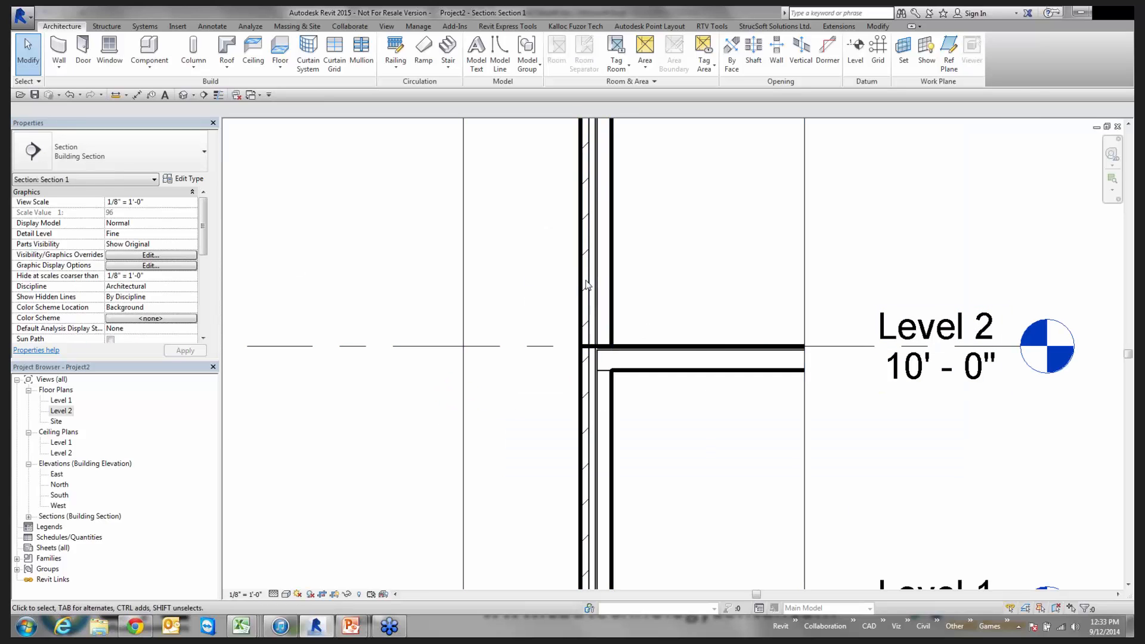
click(582, 285)
click(345, 243)
drag(704, 255, 728, 256)
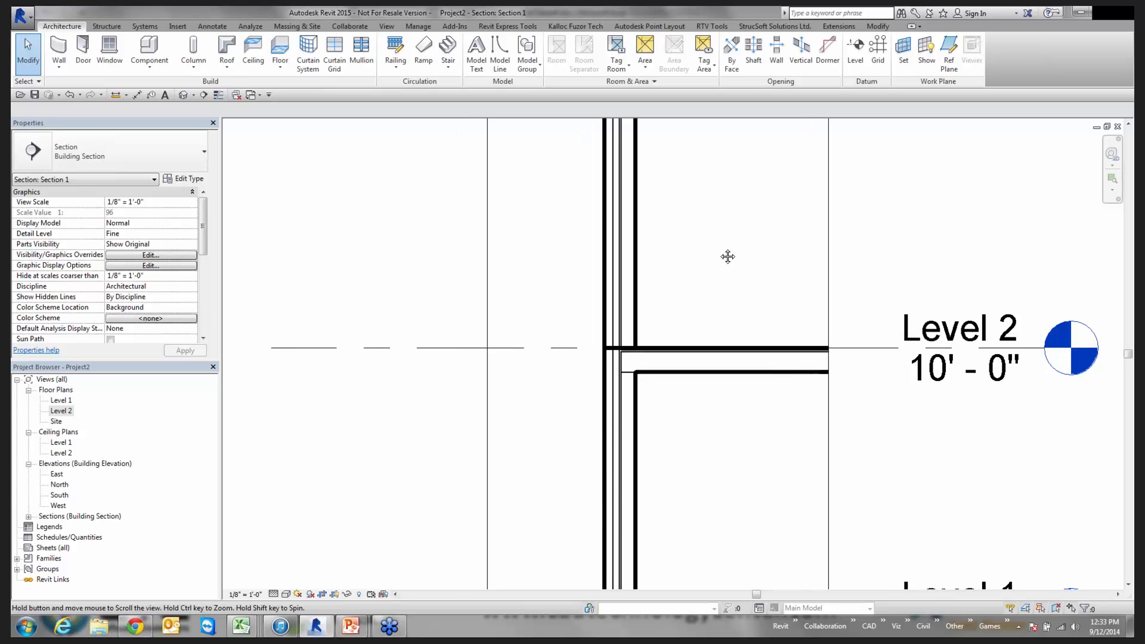
scroll(728, 257, down, 3)
scroll(637, 252, up, 1)
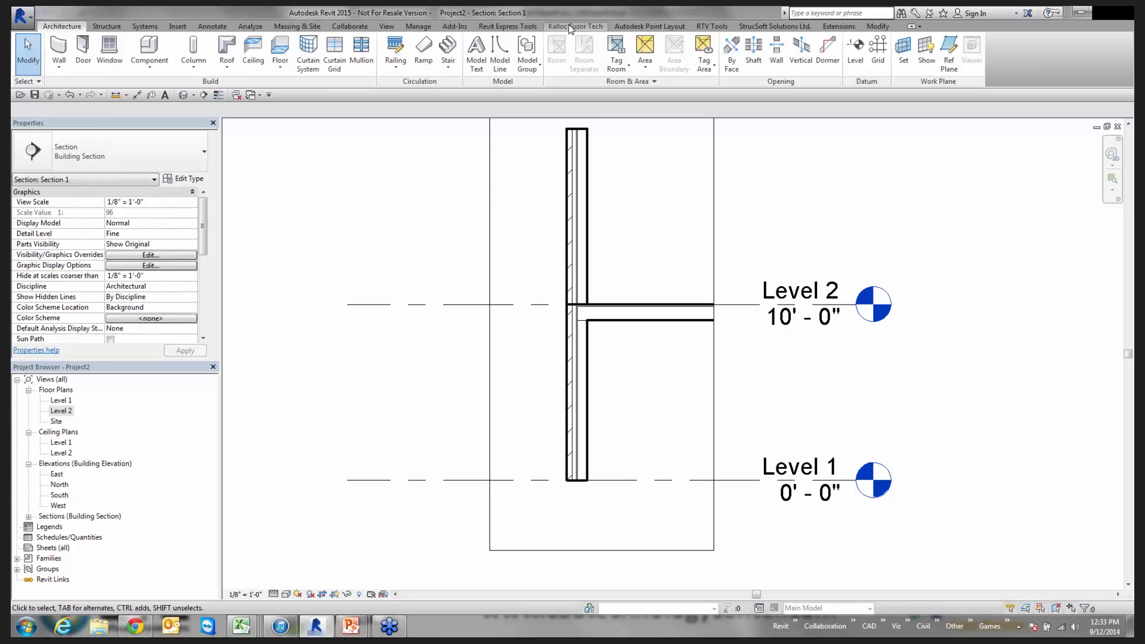
Step: Join the geometry of the upper and lower exterior walls in the section
click(878, 26)
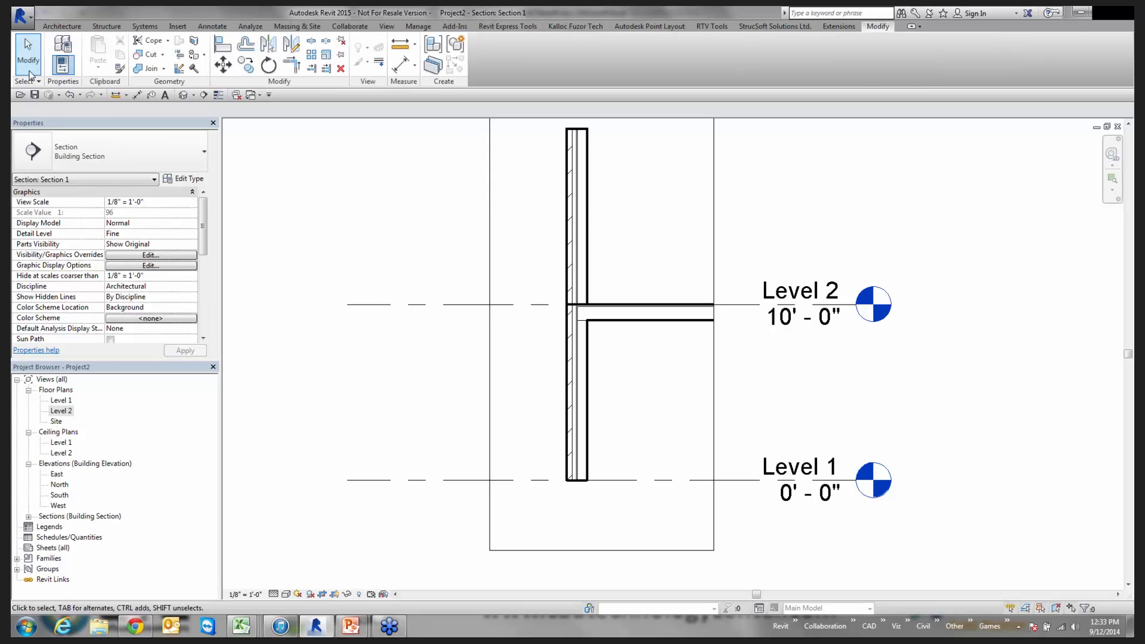
click(151, 69)
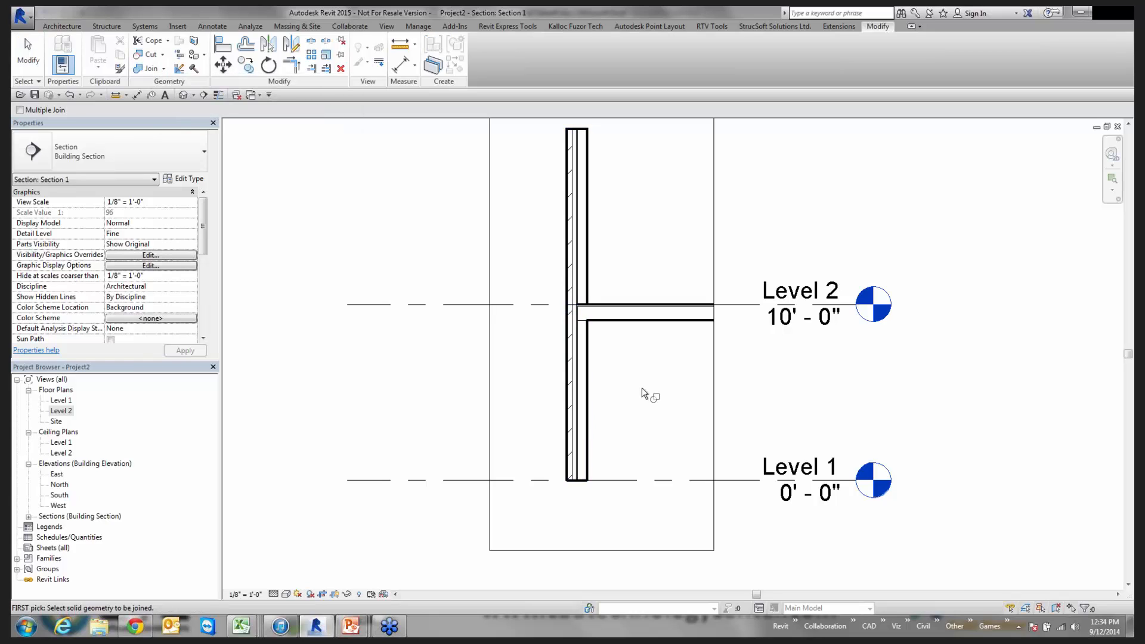
scroll(595, 352, up, 3)
scroll(594, 353, up, 1)
key(Escape)
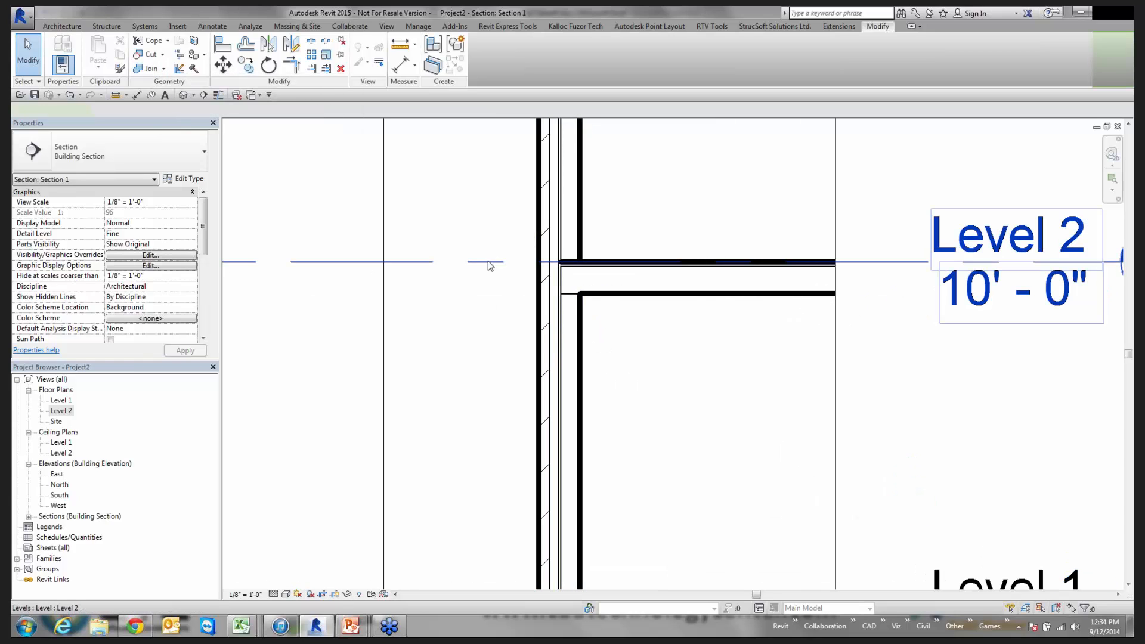
Step: Check the Level 2 line and the lower wall's extent at the joined connection by selecting each in turn
click(490, 262)
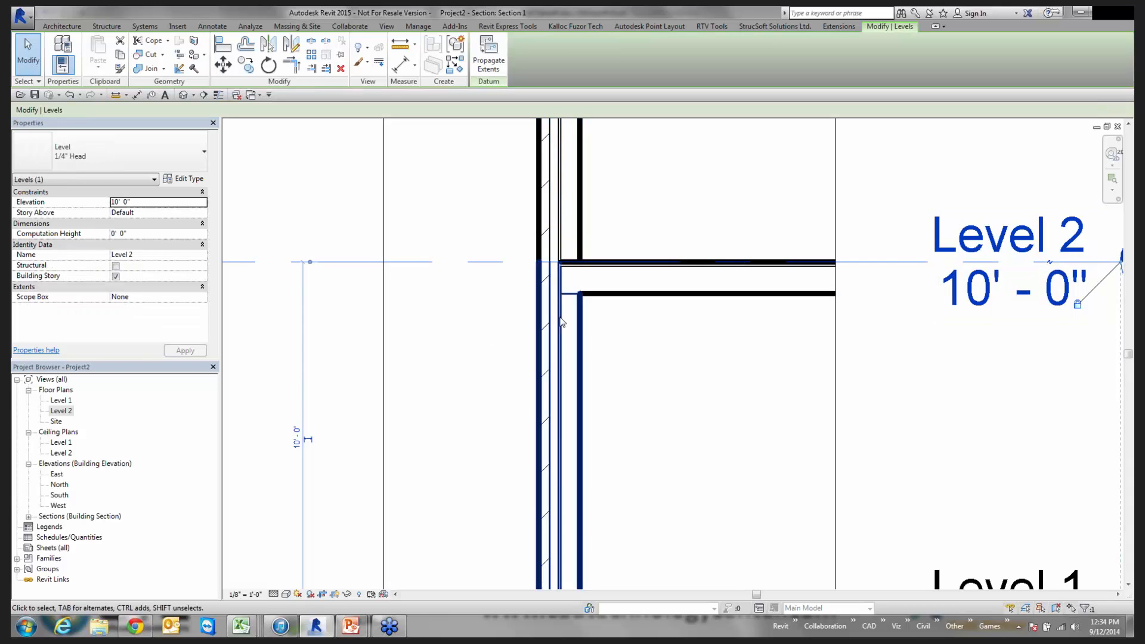
click(636, 388)
scroll(645, 380, down, 3)
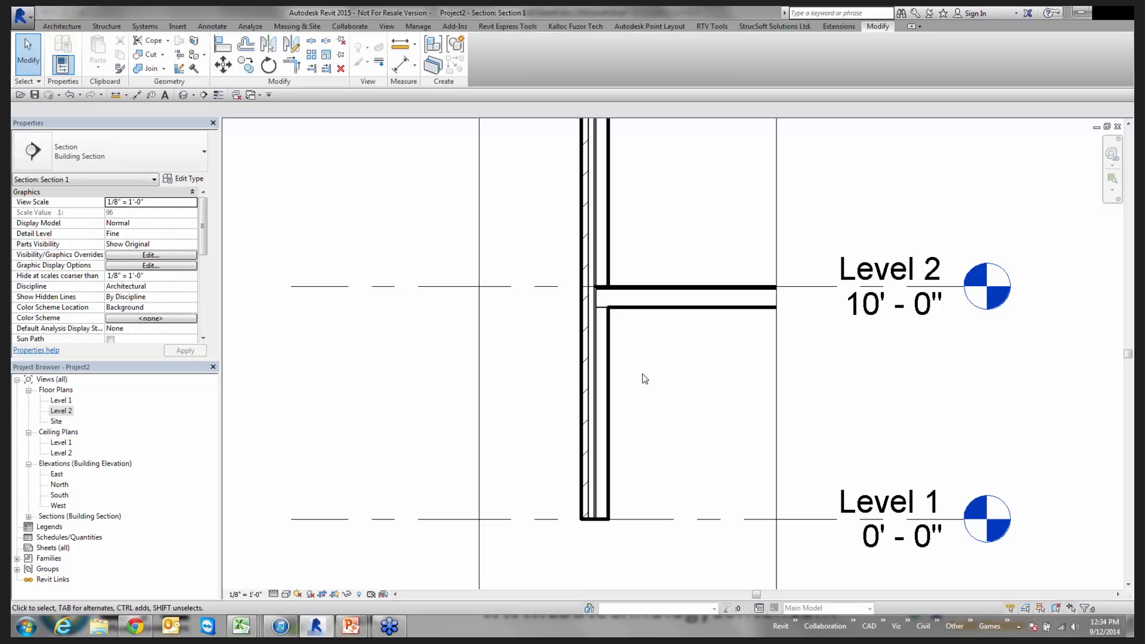
click(595, 382)
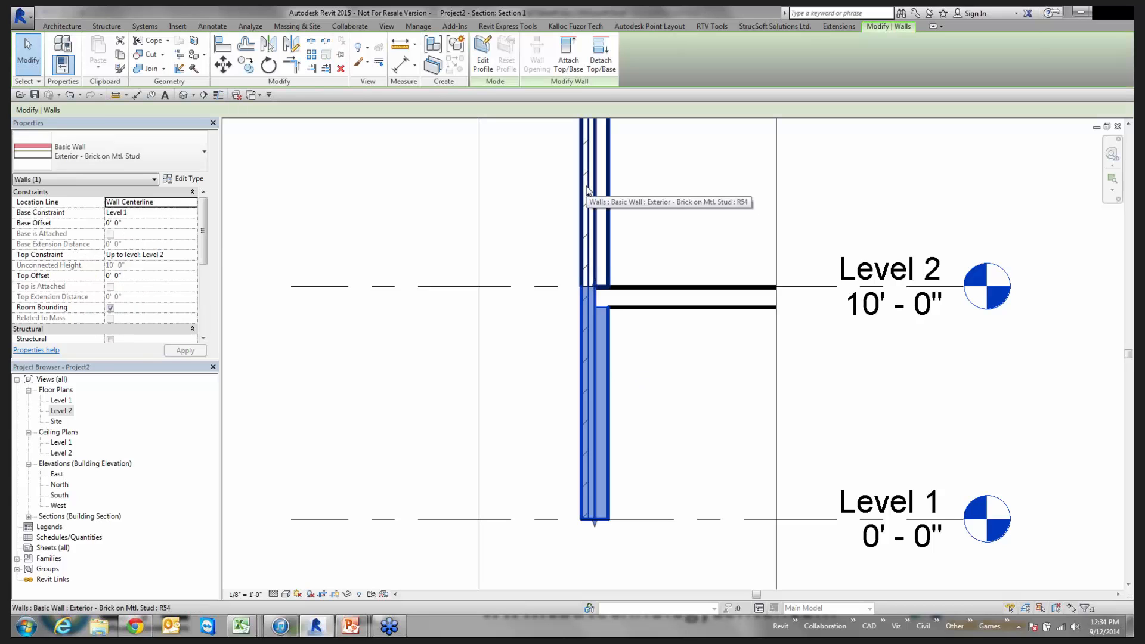
click(711, 468)
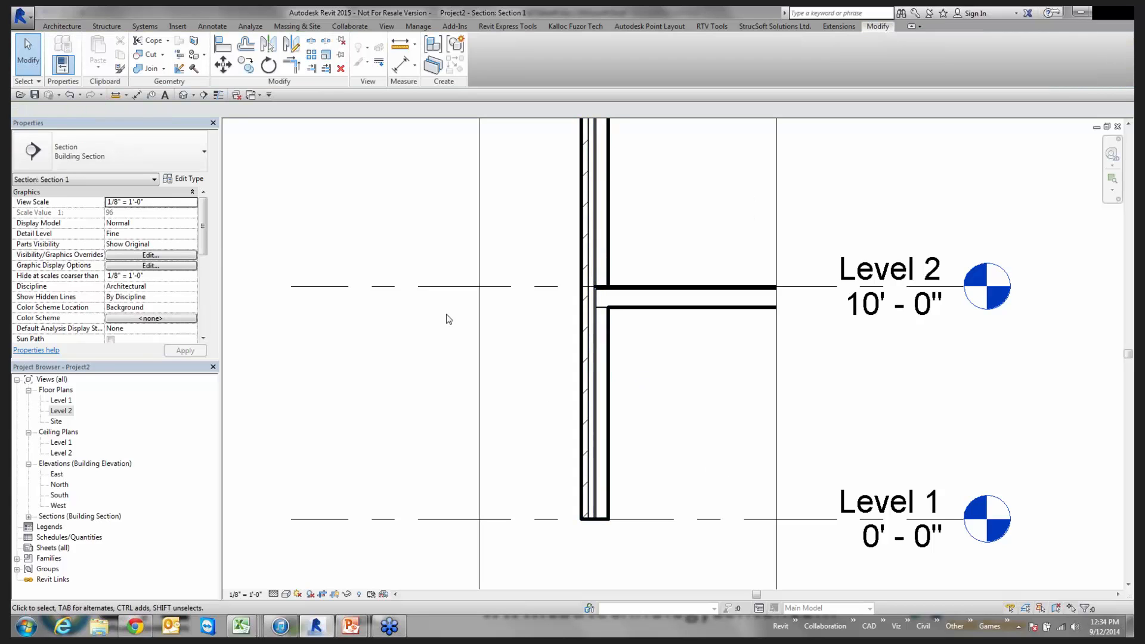
Step: Temporarily hide the Level 2 line to examine the joined wall layers at the floor, and restore it
click(388, 286)
key(h)
key(h)
scroll(606, 288, up, 2)
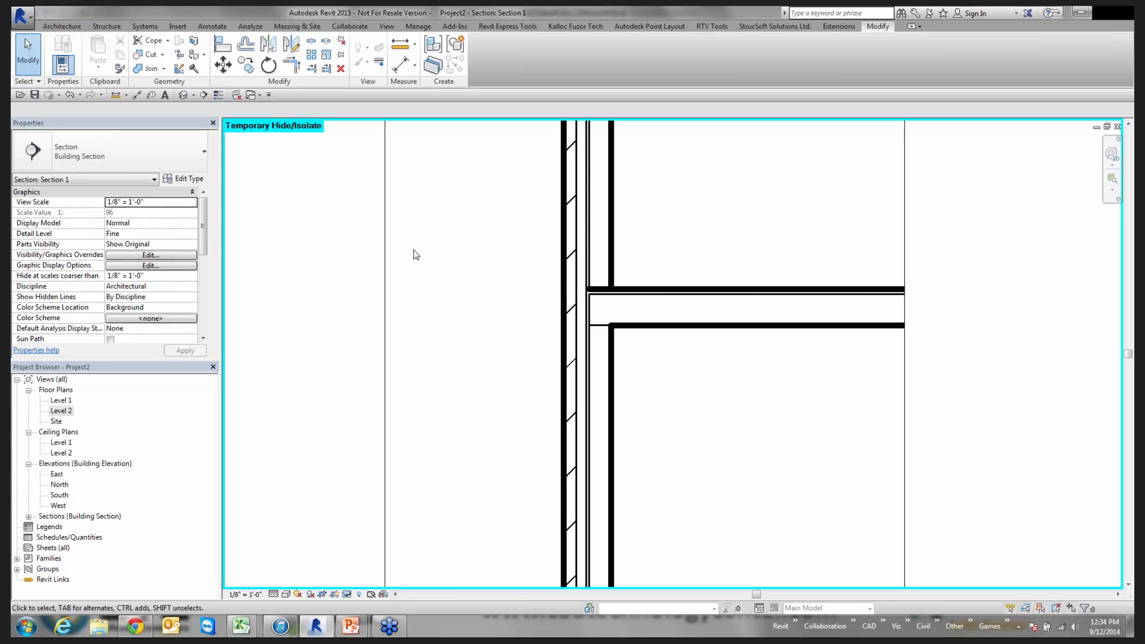
key(h)
key(r)
scroll(662, 495, down, 2)
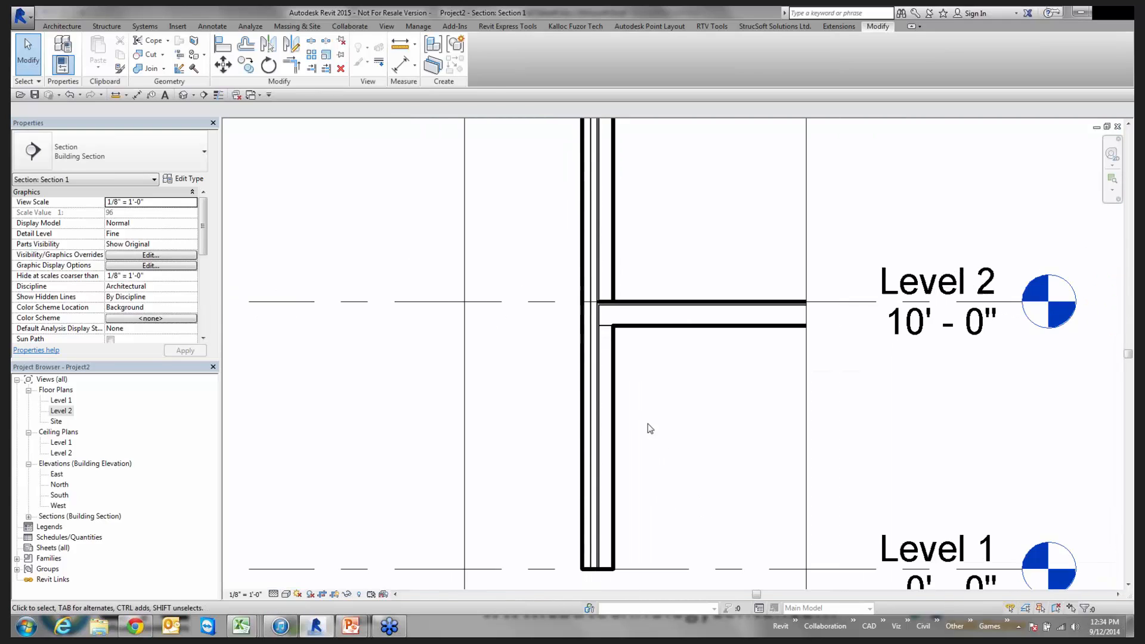
Step: Inspect the base of the lower exterior wall at Level 1 in the section and the same wall in the Level 2 plan
drag(614, 505, 615, 347)
click(597, 383)
scroll(596, 424, up, 2)
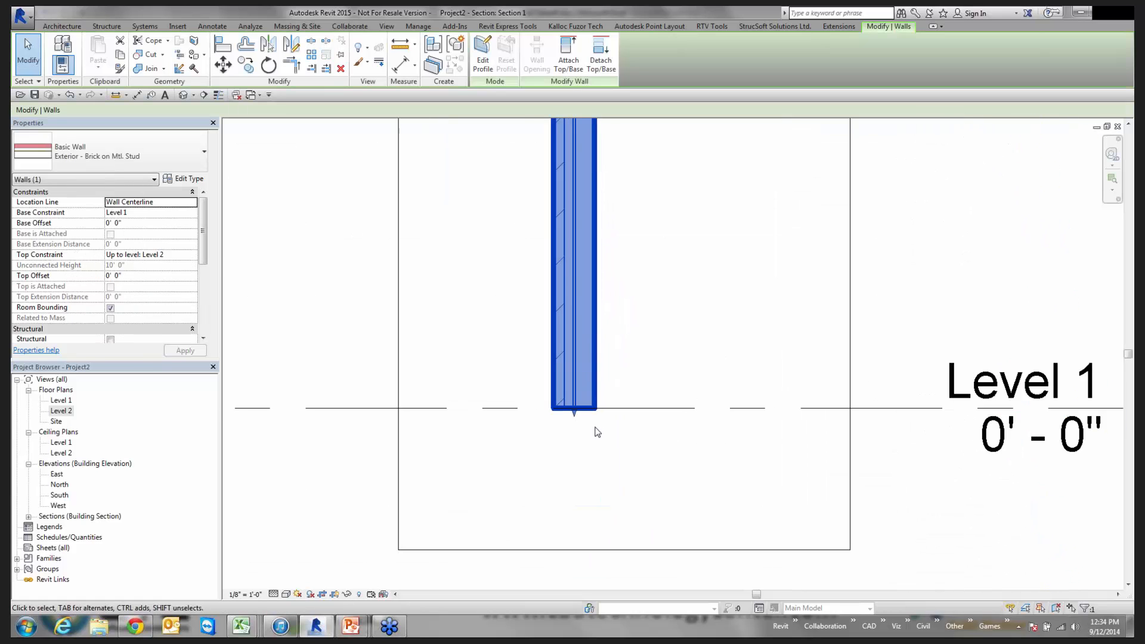
scroll(597, 432, up, 1)
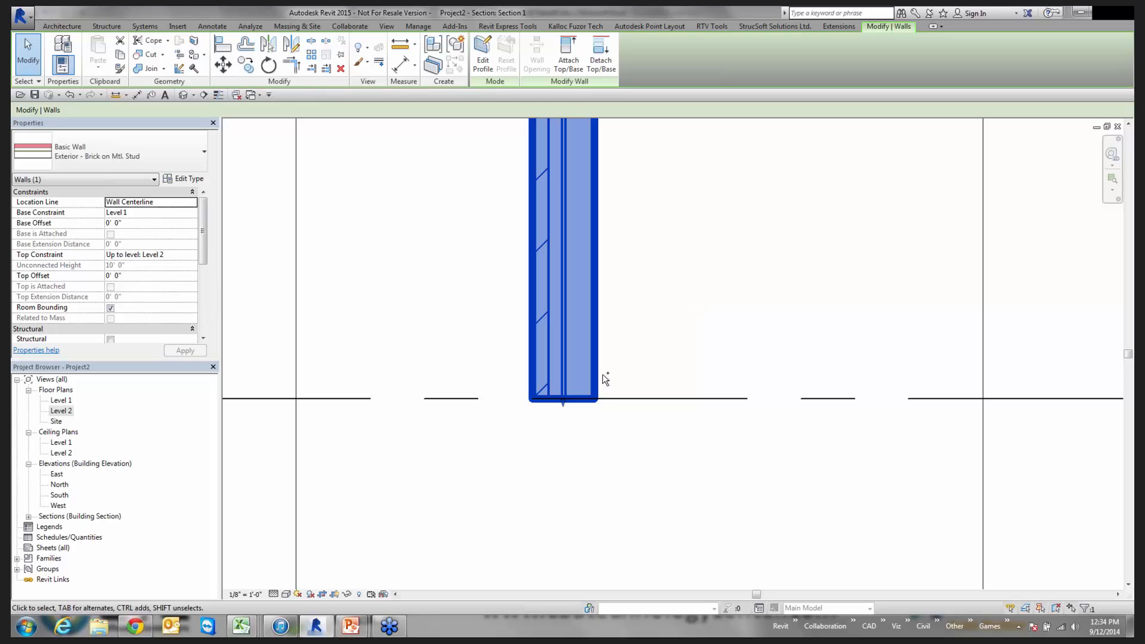
key(ctrl+Tab)
drag(511, 419, 525, 391)
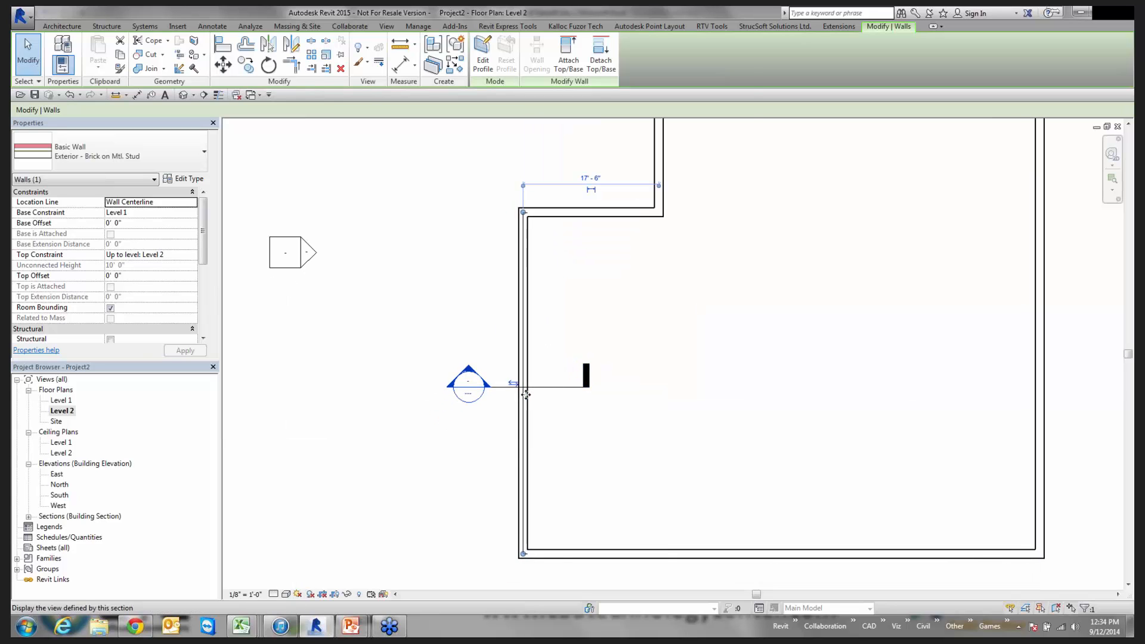
key(ctrl+Tab)
click(571, 312)
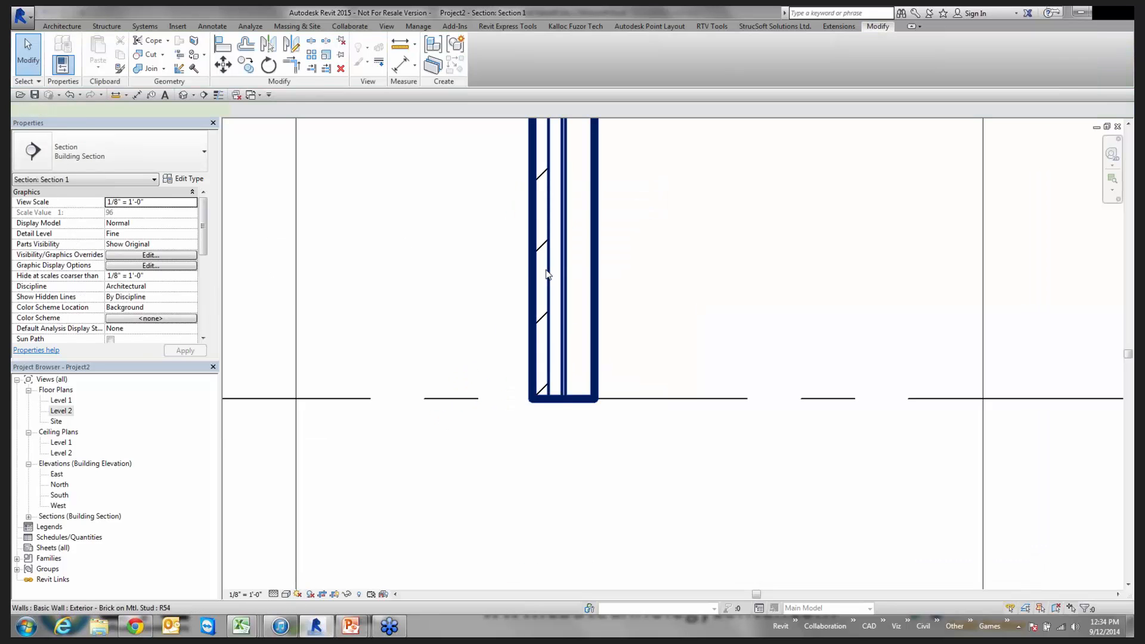
Step: Unlock the bottom edge of the brick finish layer in the section preview of the Exterior - Brick on Mtl. Stud wall type's structure
click(548, 275)
click(169, 180)
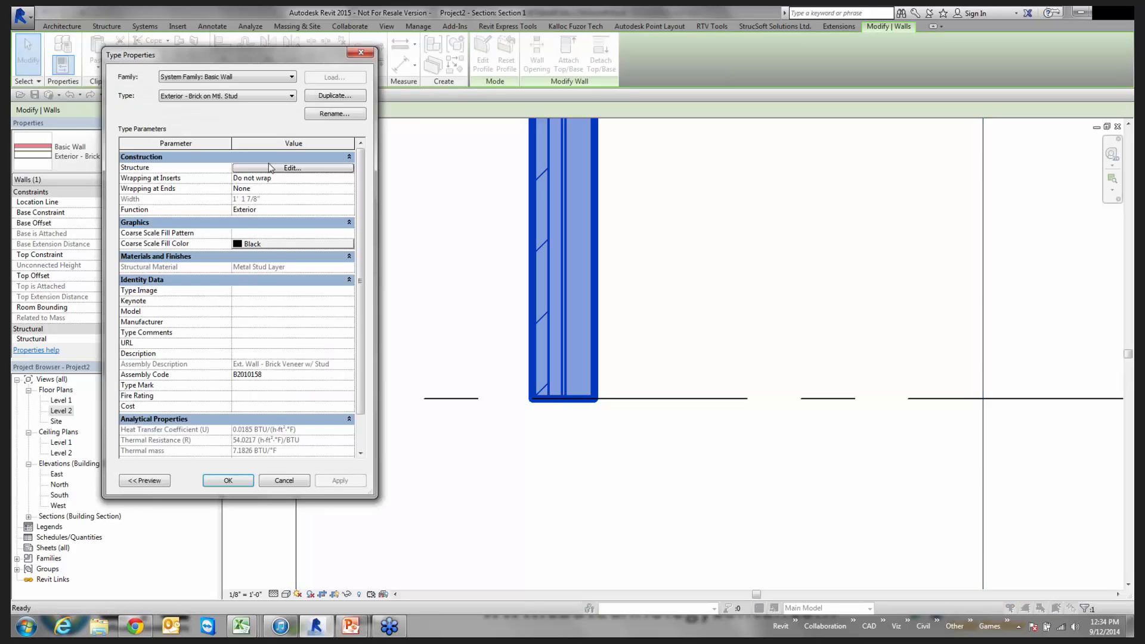
click(268, 163)
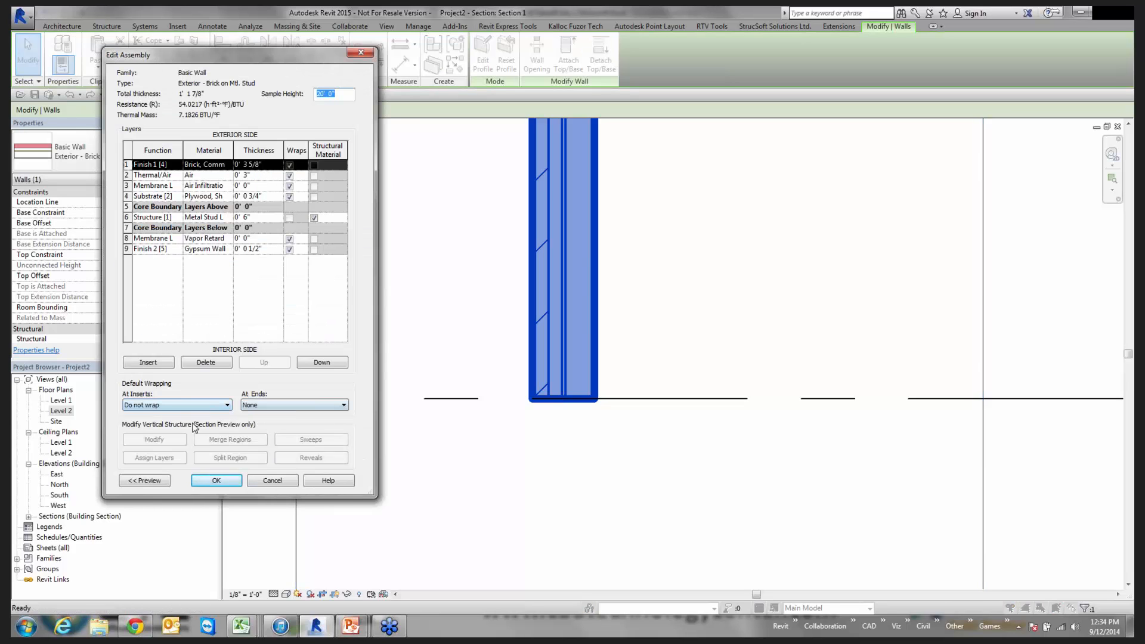
click(157, 484)
click(158, 481)
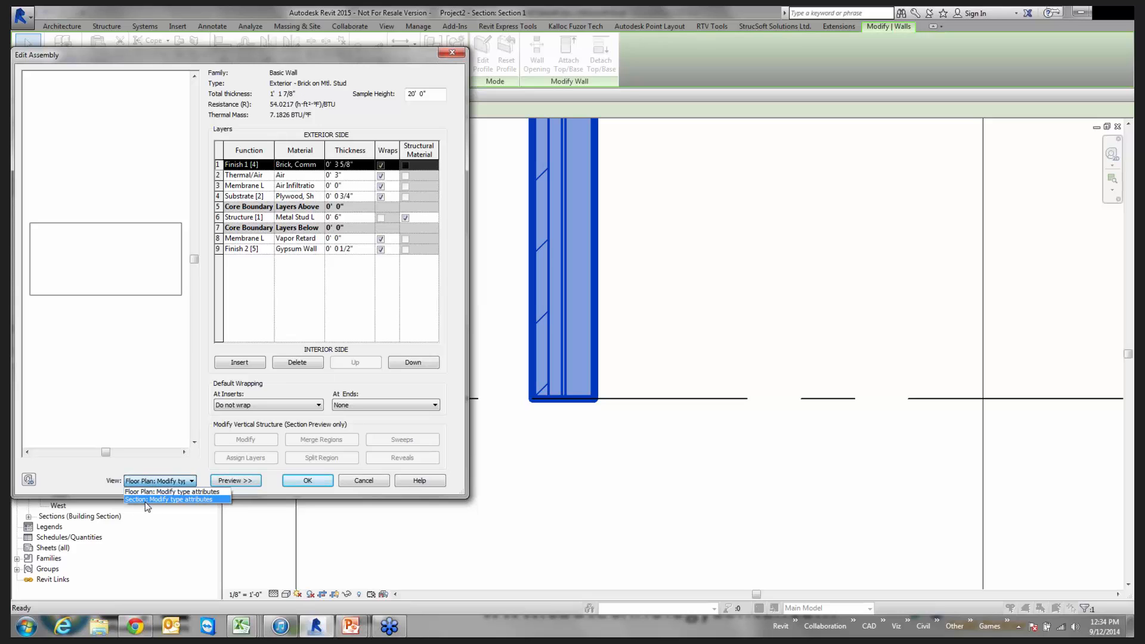
click(147, 499)
click(246, 440)
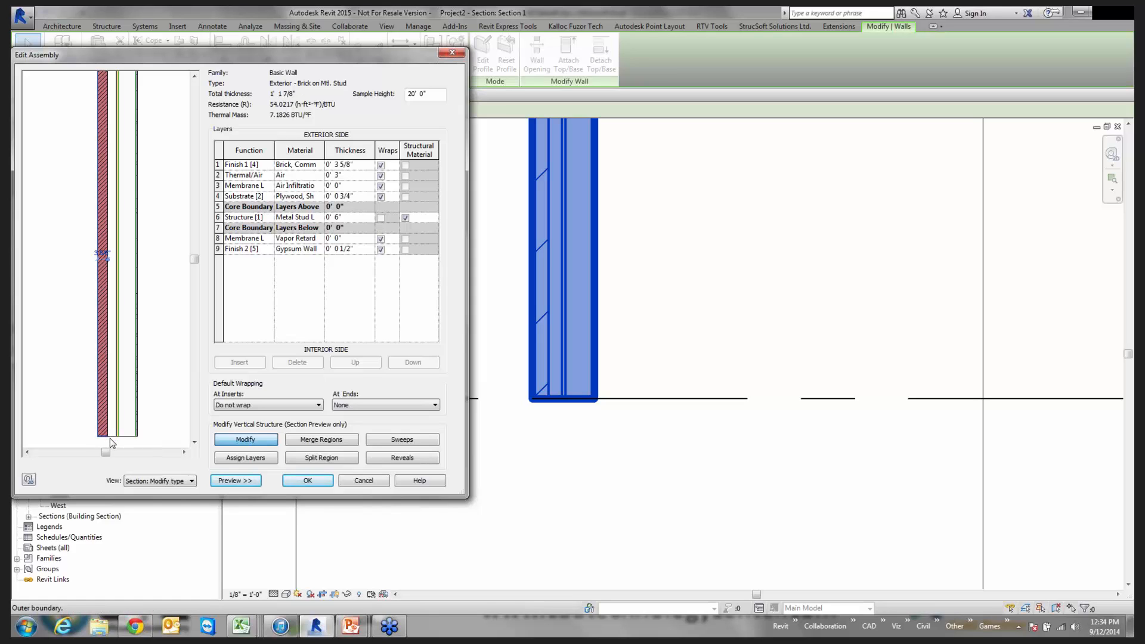
click(103, 435)
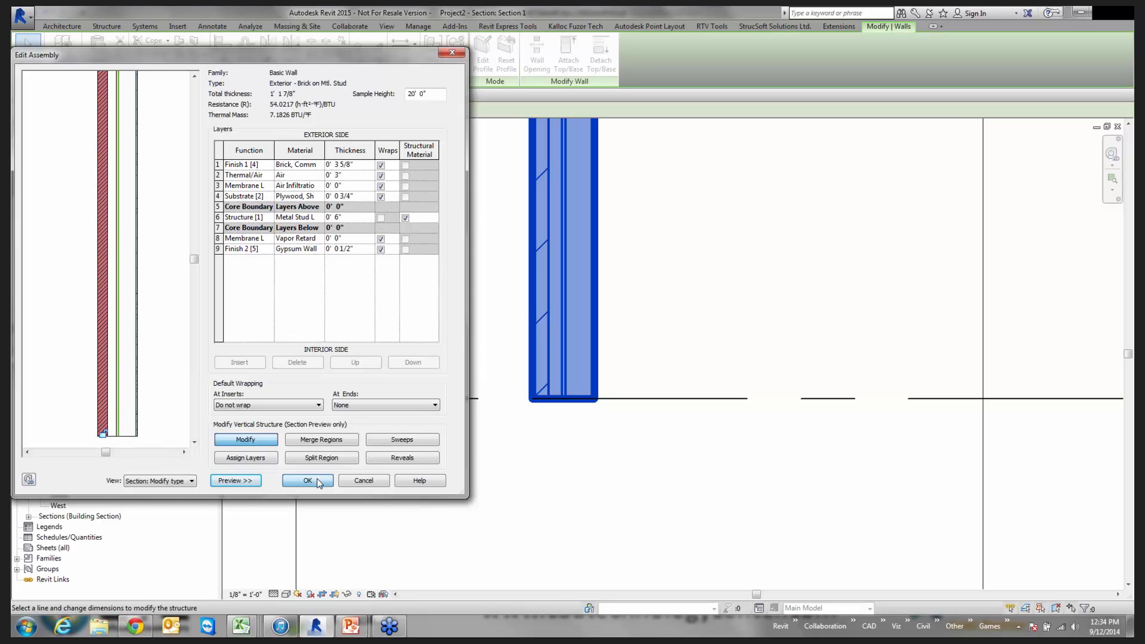
click(309, 481)
click(308, 479)
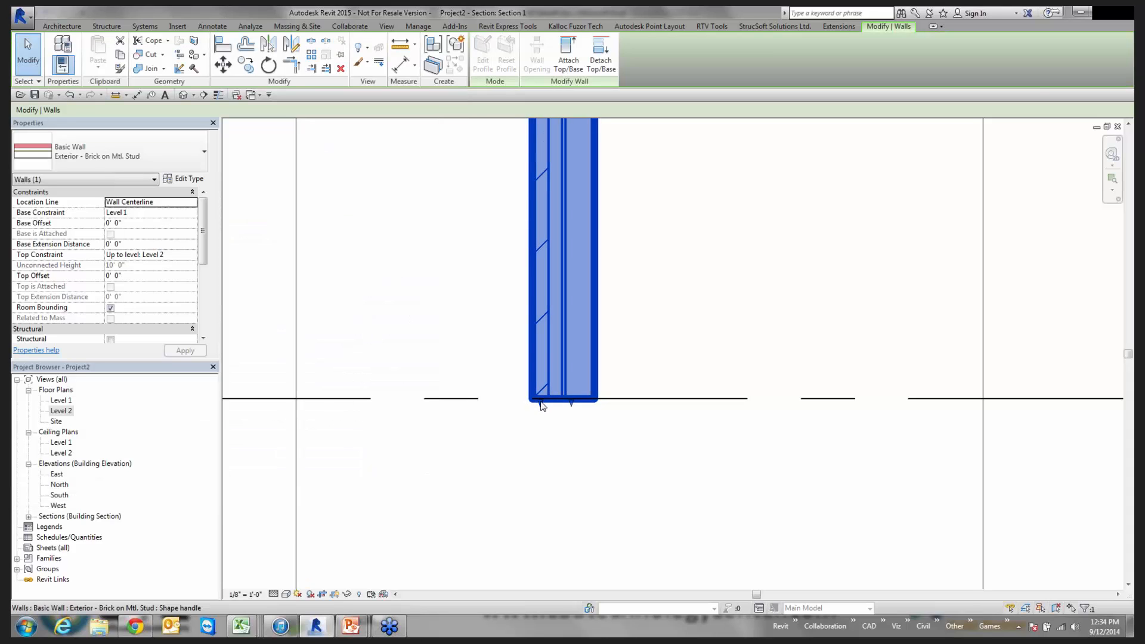
Step: Extend the lower exterior wall's brick layer below Level 1 with a Base Extension Distance of -0' 8"
drag(540, 401, 539, 465)
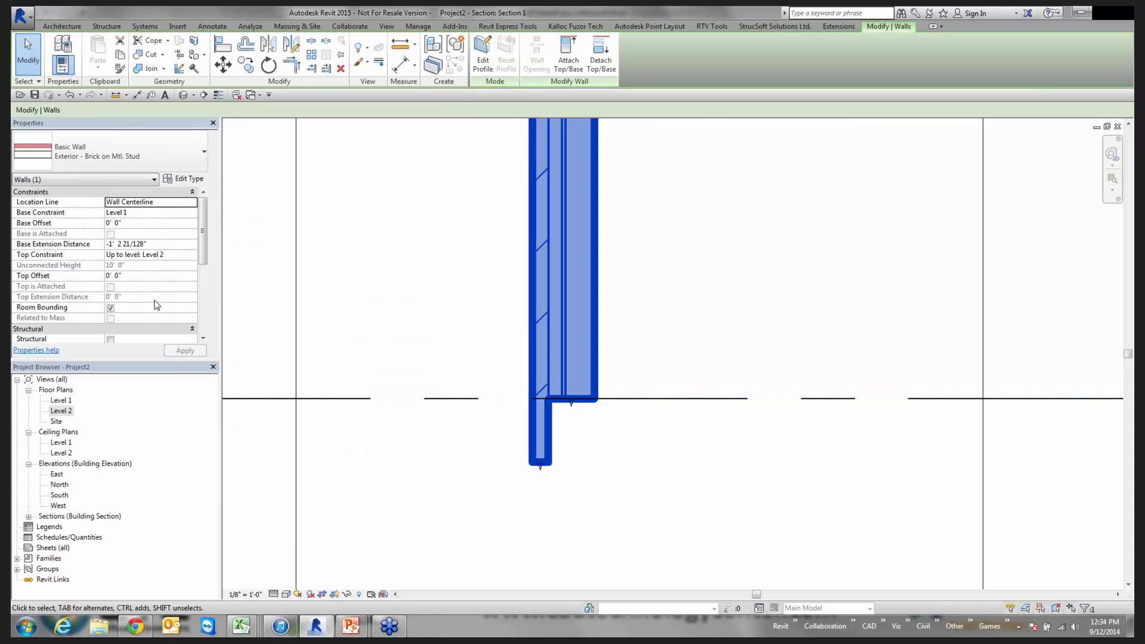
click(180, 247)
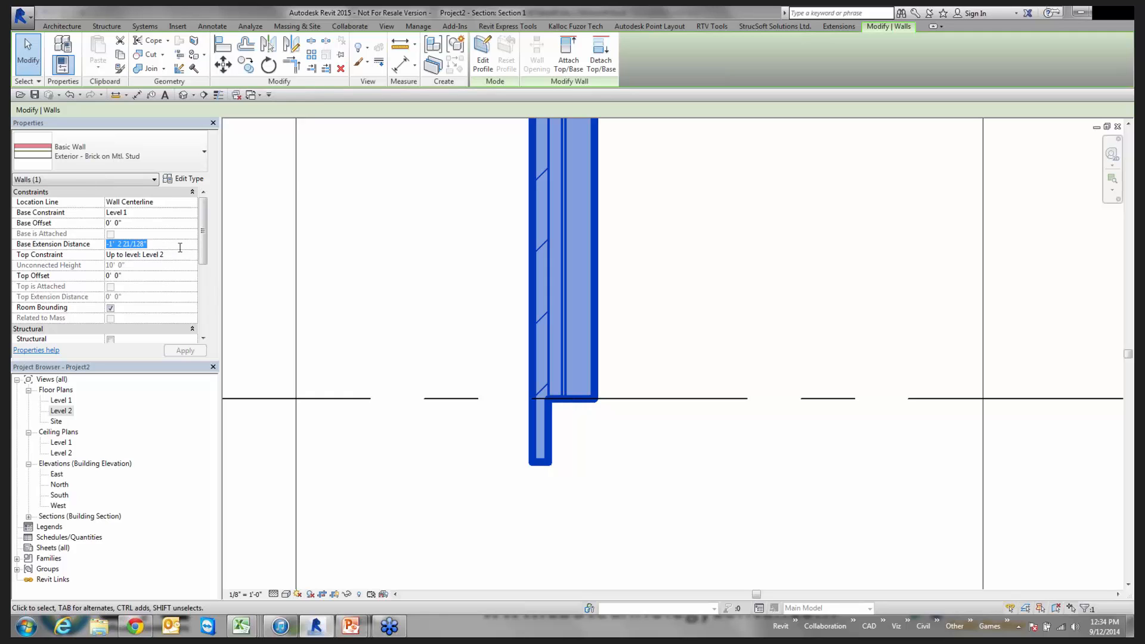
text(-0)
key(Return)
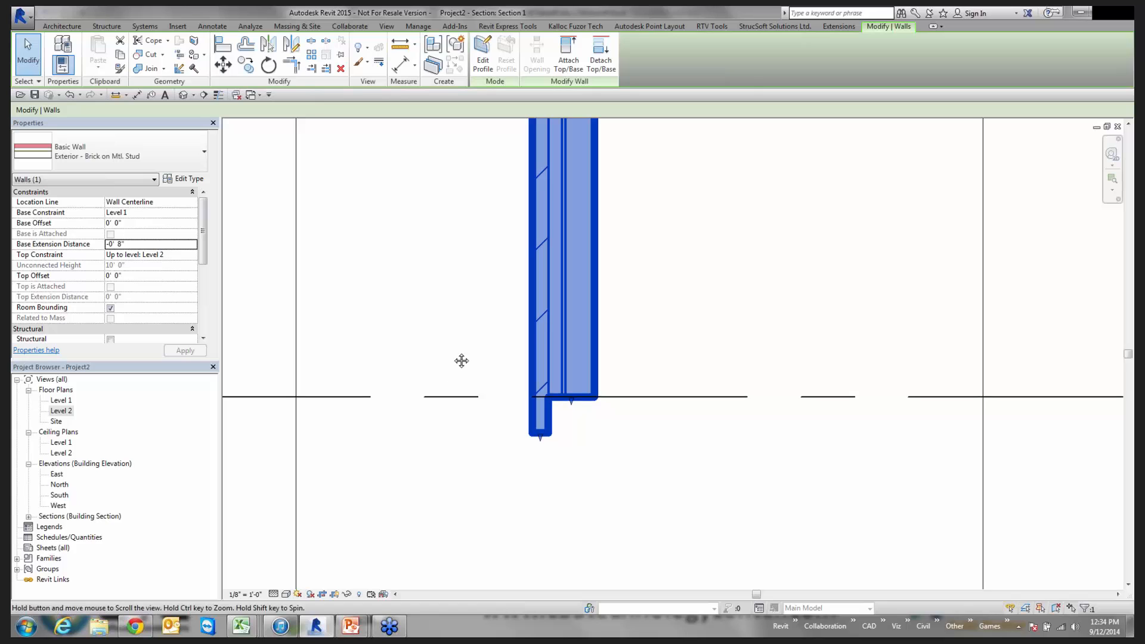
scroll(572, 342, up, 2)
click(458, 263)
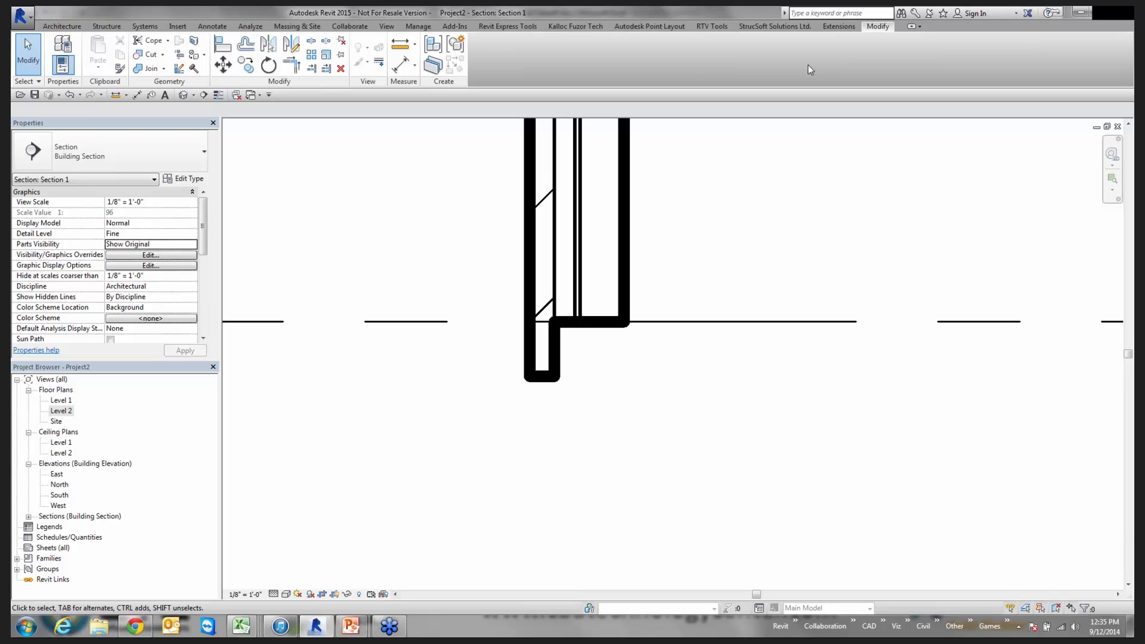
Step: Examine the brick extension at the base of the lower exterior wall in the section, including with thin lines displayed
scroll(590, 521, down, 4)
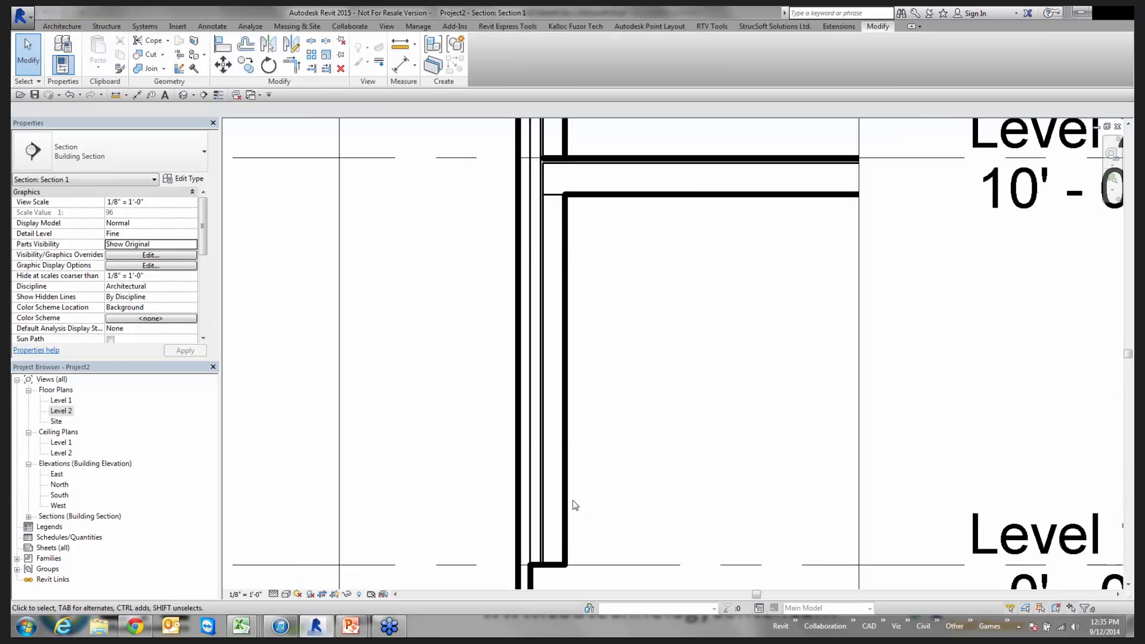
scroll(540, 418, down, 2)
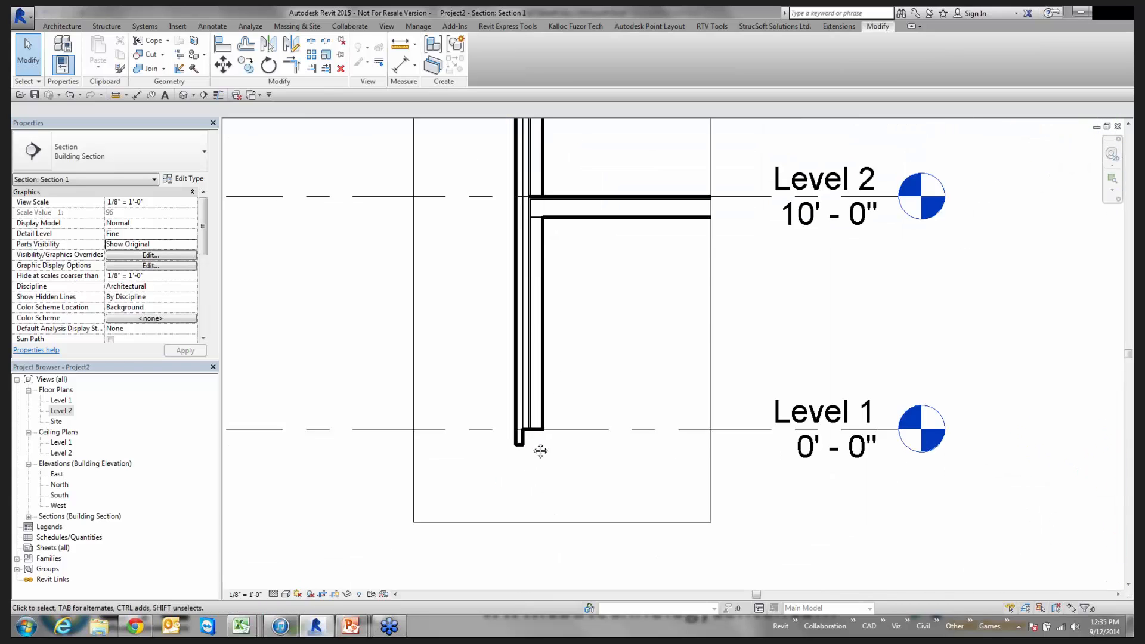
click(521, 332)
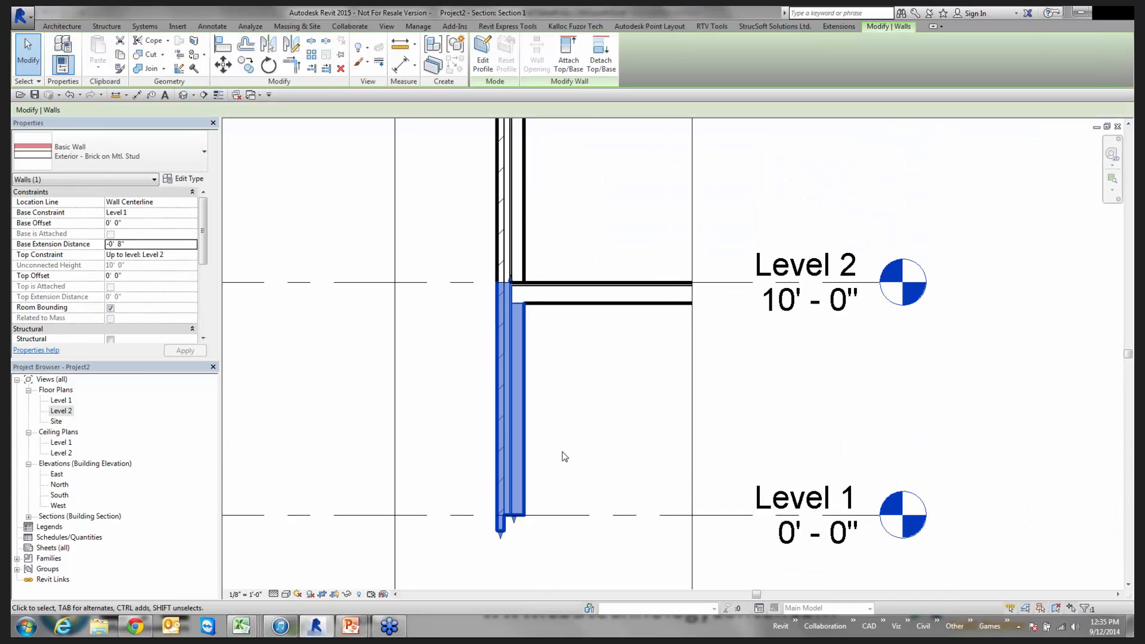
click(590, 425)
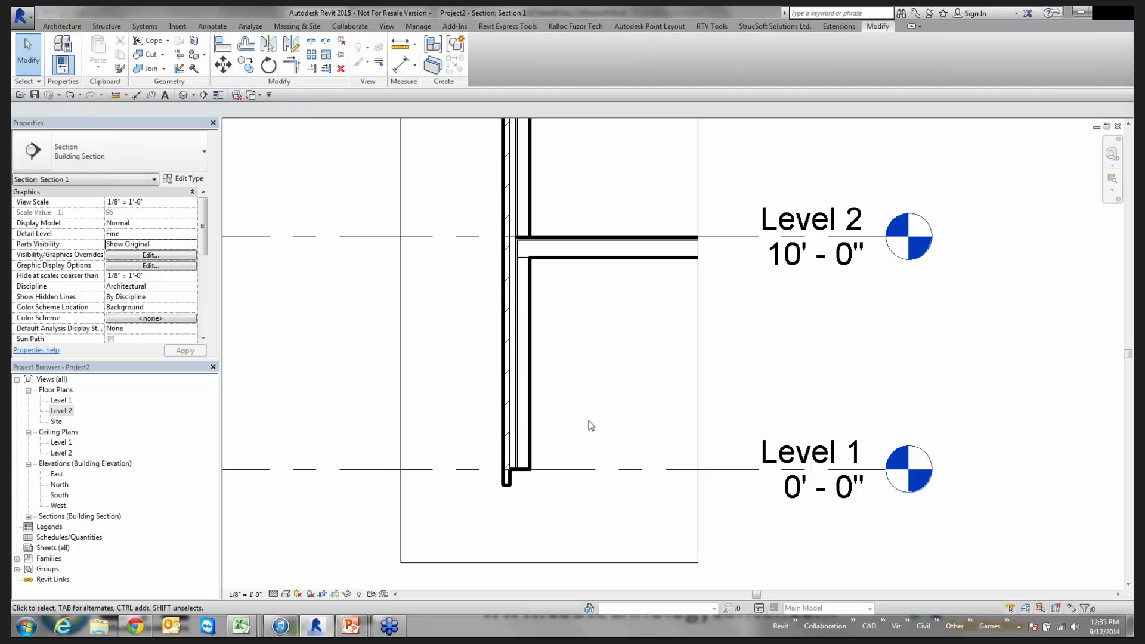
click(506, 485)
scroll(504, 481, up, 2)
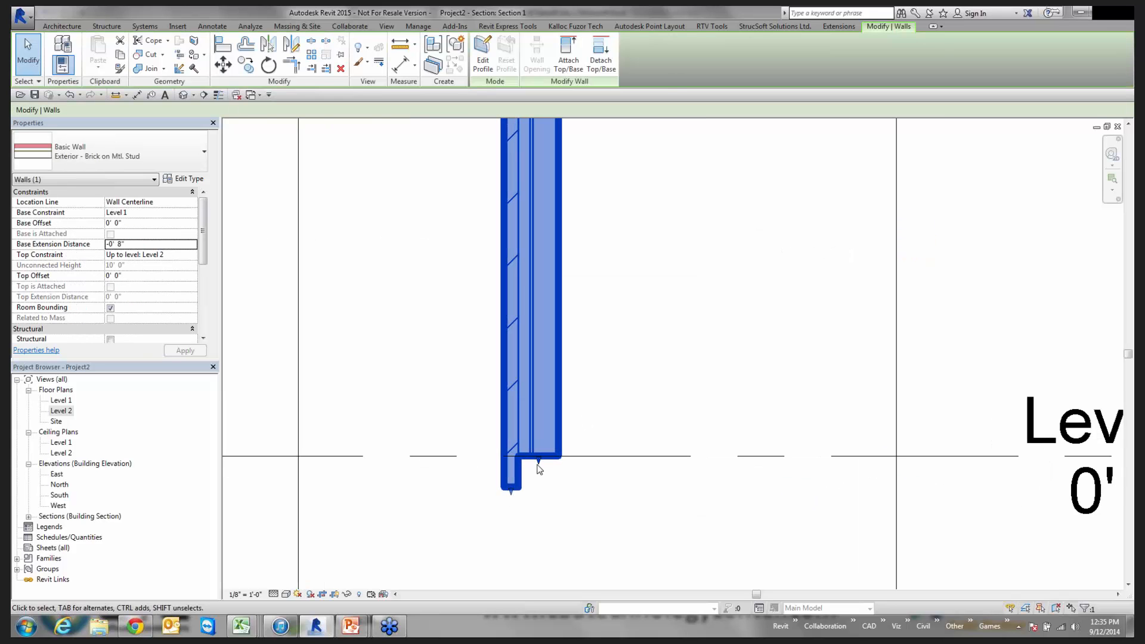
click(596, 334)
scroll(596, 337, down, 3)
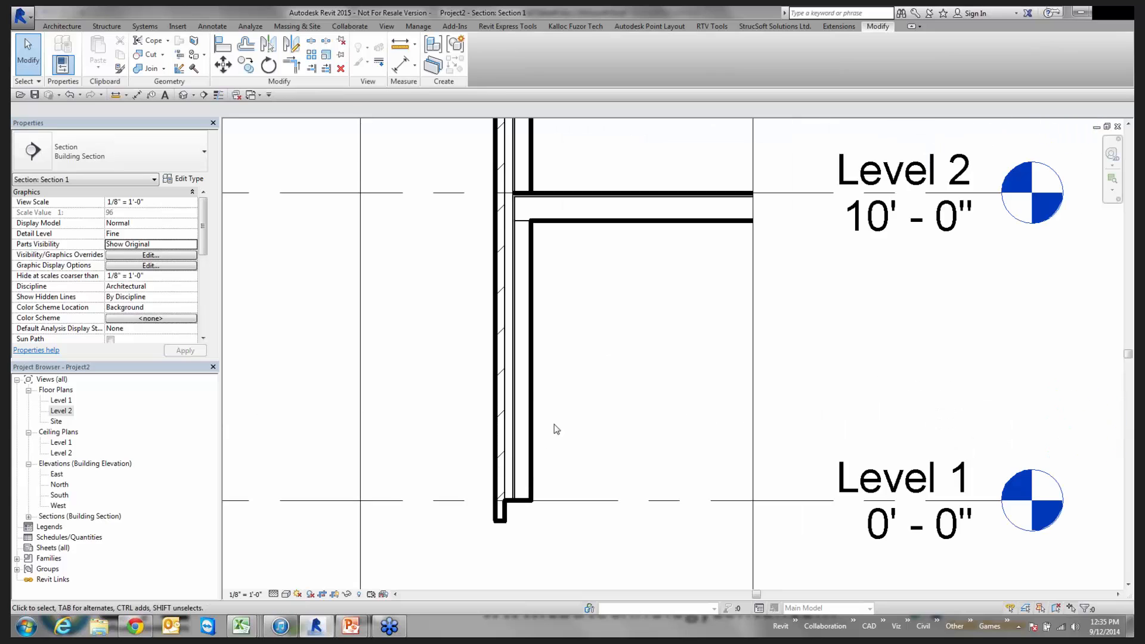
scroll(554, 490, up, 4)
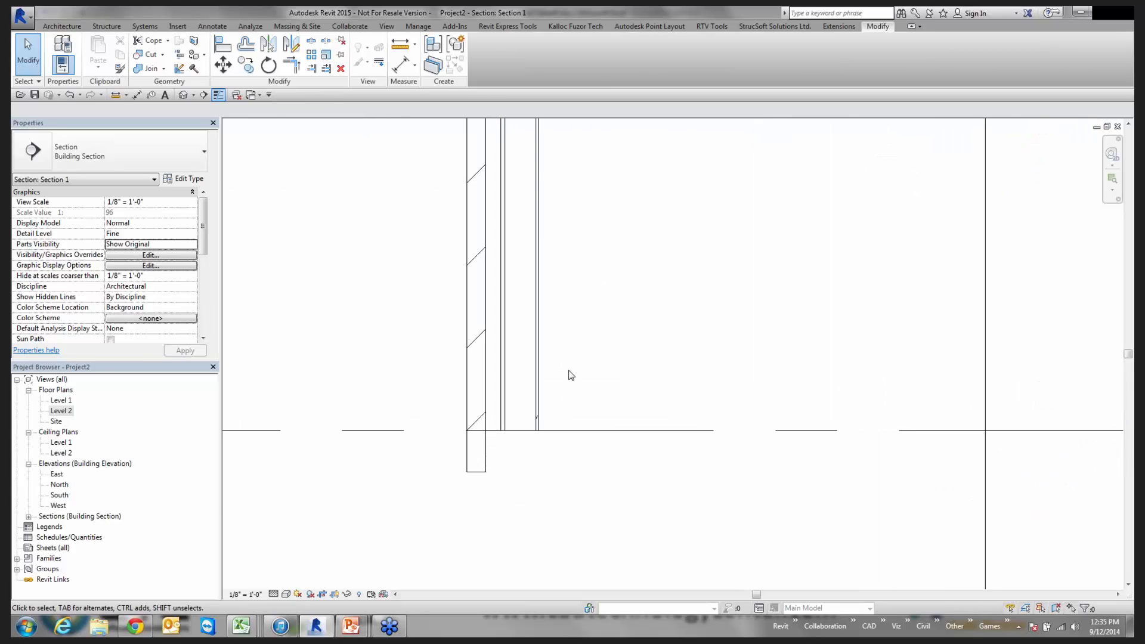
scroll(570, 376, down, 1)
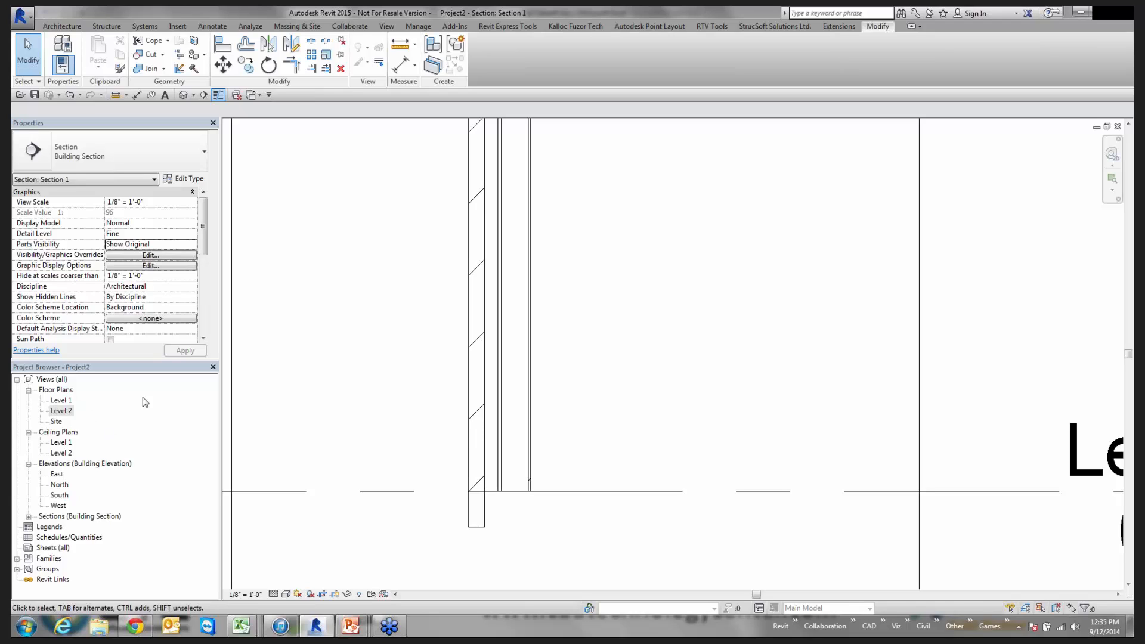
Step: Open the Level 1 floor plan and create a new schedule for the Walls category
double_click(61, 400)
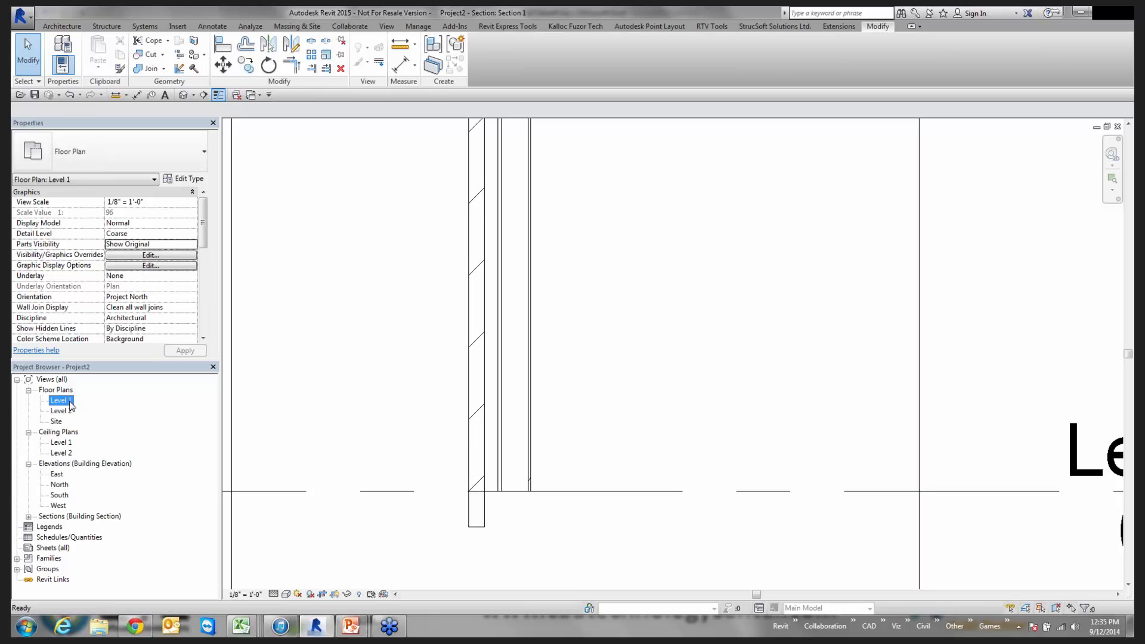
scroll(562, 388, up, 3)
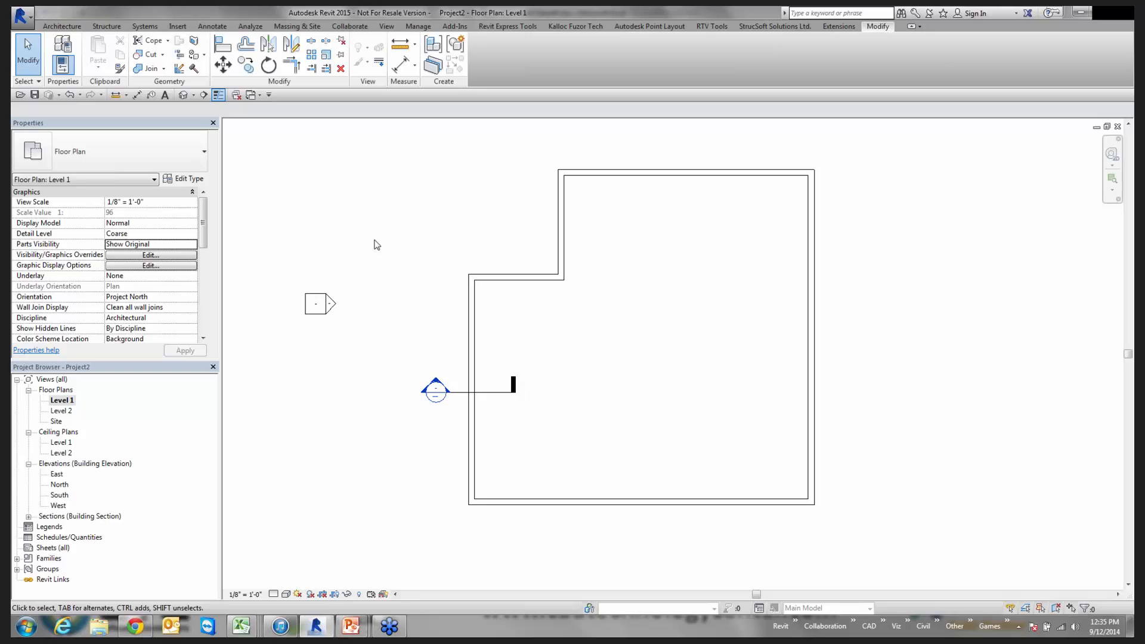
click(386, 27)
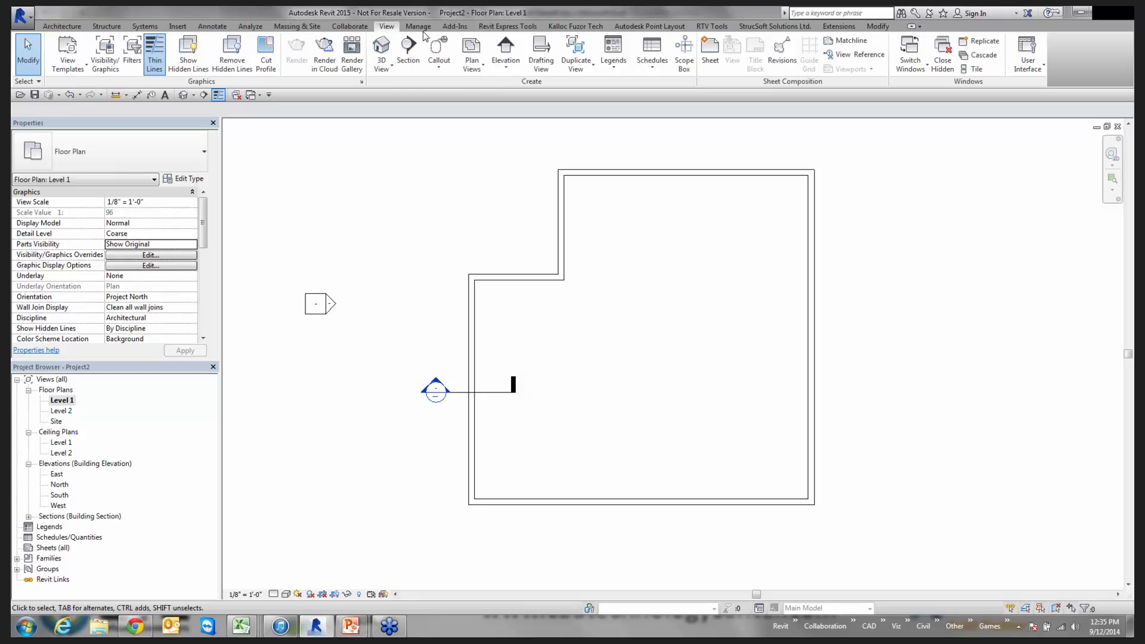
click(651, 57)
click(668, 88)
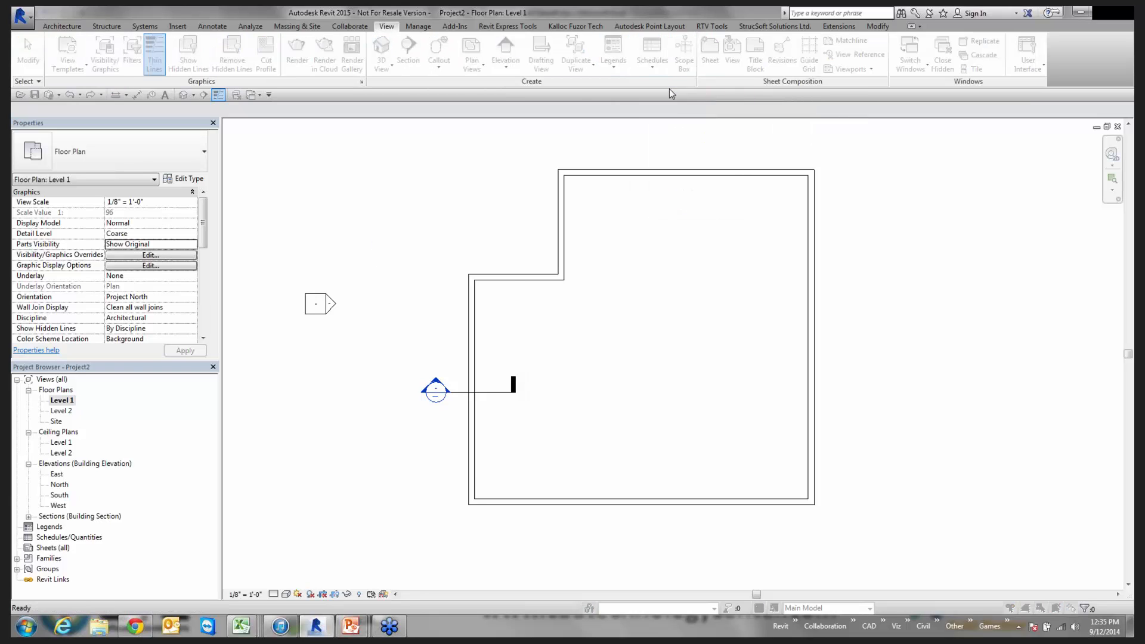
click(307, 302)
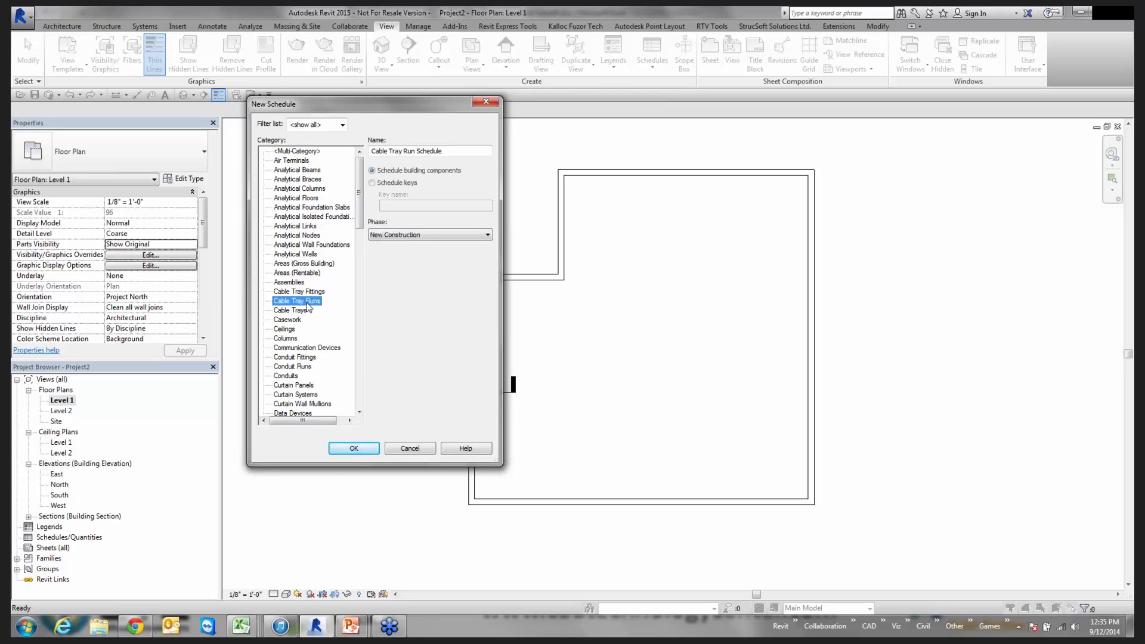
key(w)
click(350, 449)
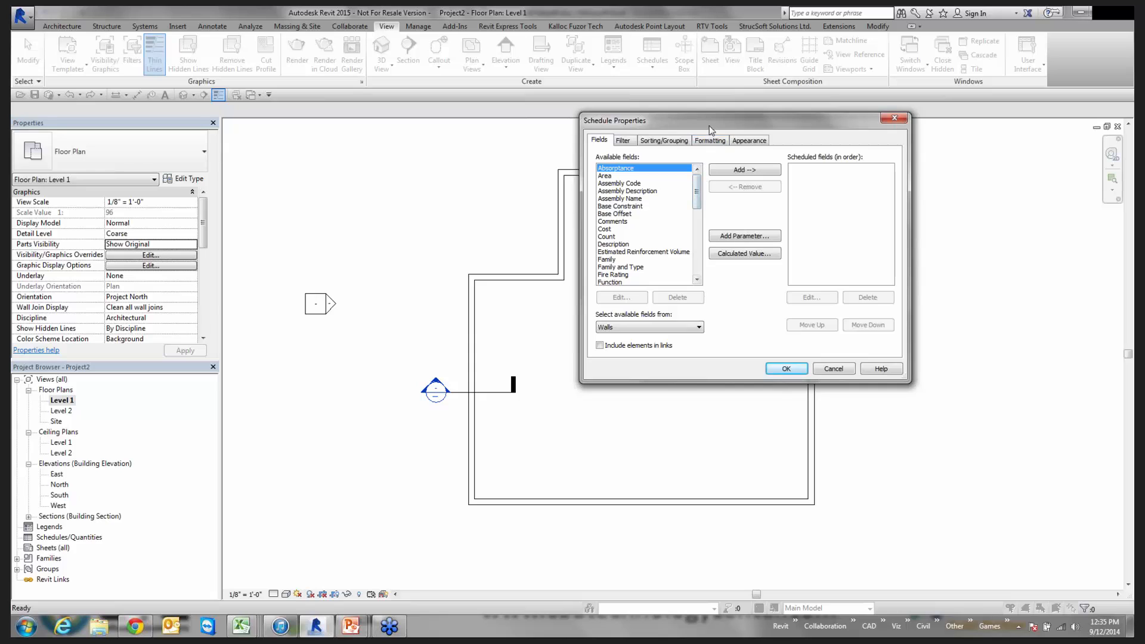
drag(711, 129, 787, 151)
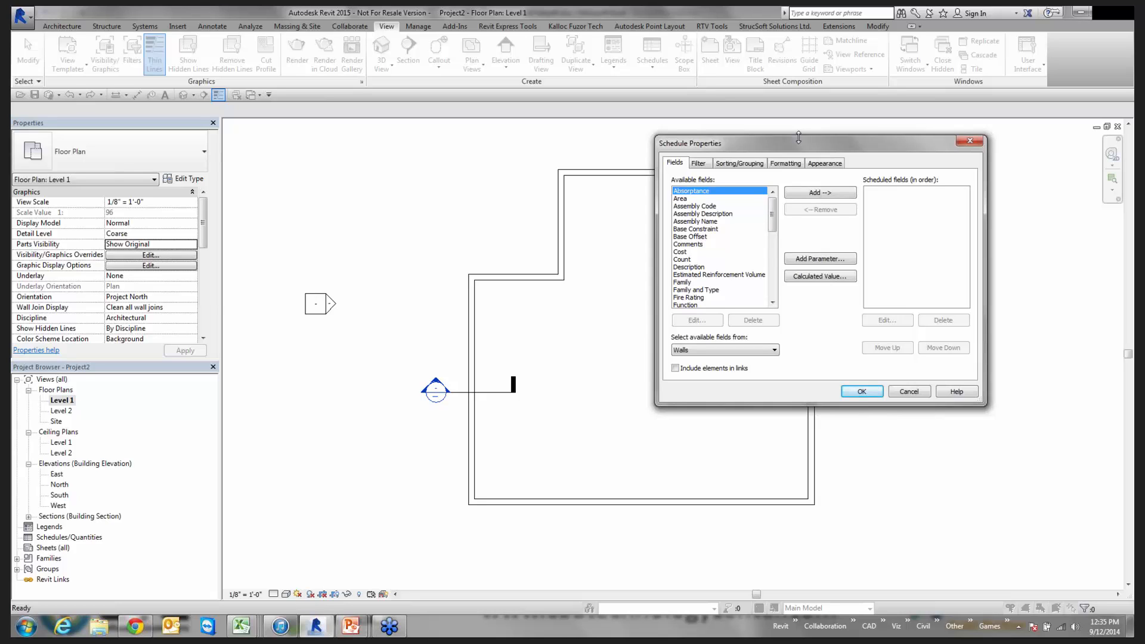
Step: Add the Type field to the wall schedule
click(678, 291)
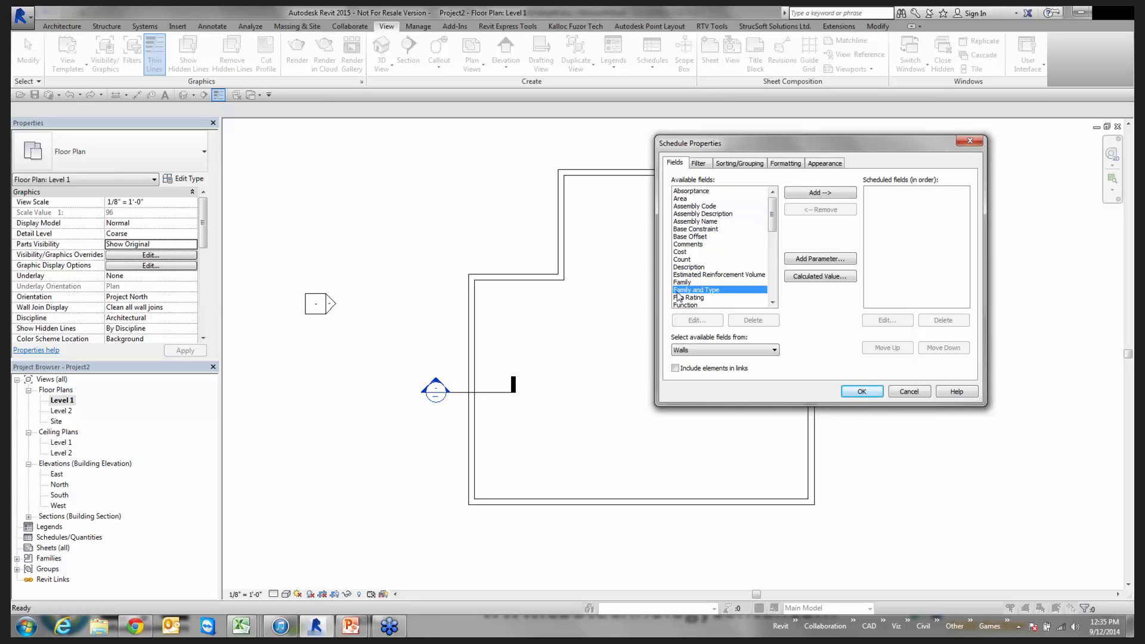
scroll(678, 293, down, 4)
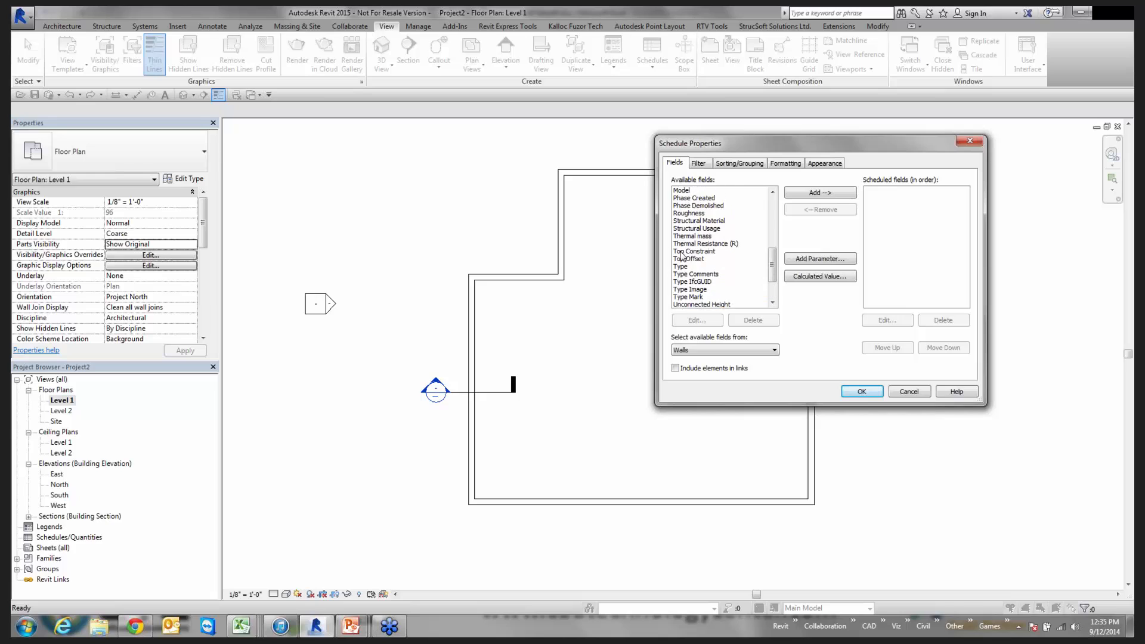
scroll(681, 218, down, 2)
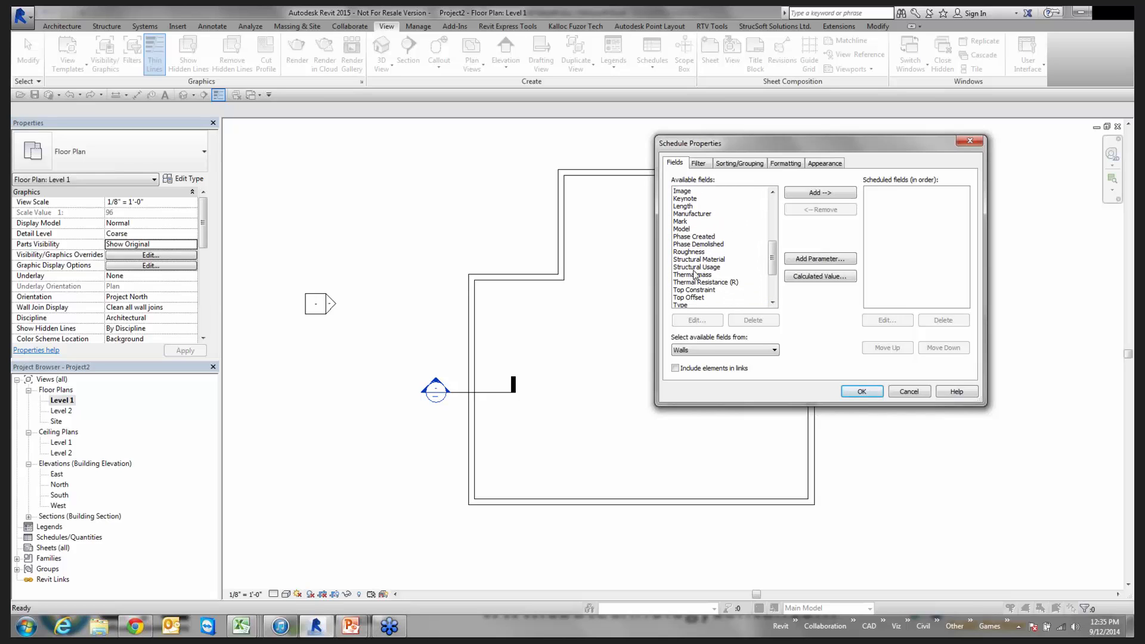
click(683, 305)
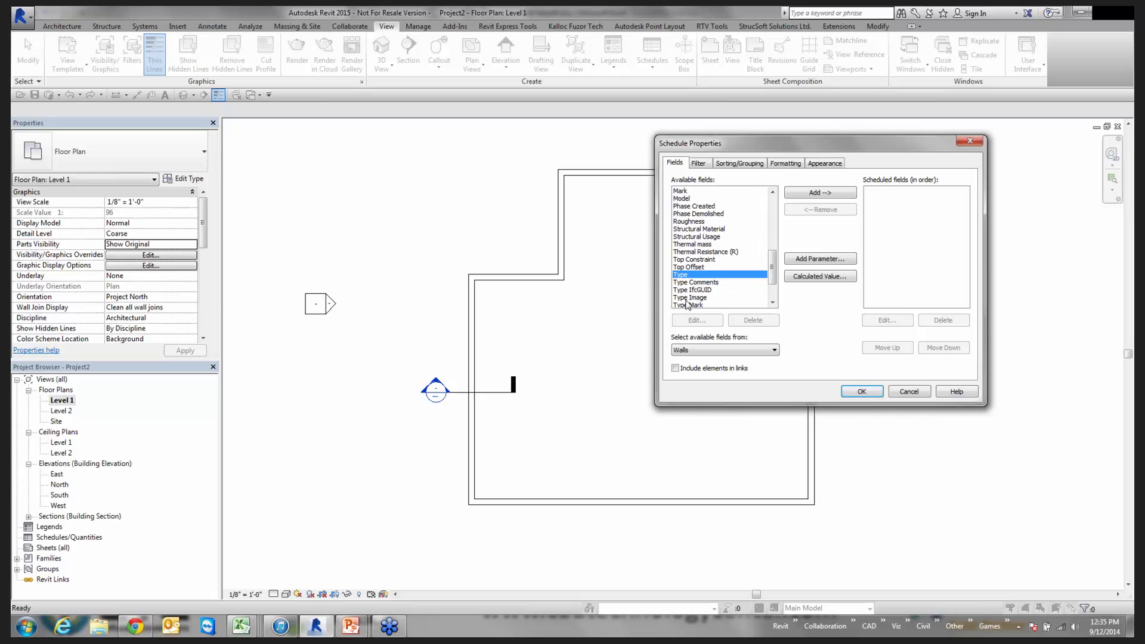
click(798, 193)
Step: Add the Area and Length fields to the wall schedule after Type
scroll(772, 274, down, 2)
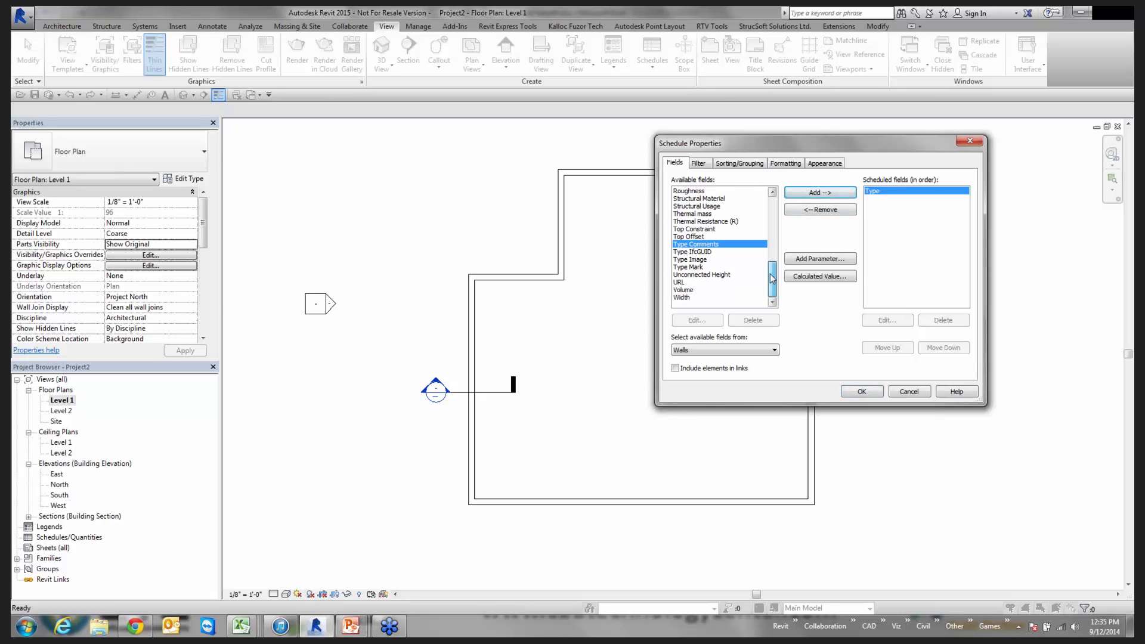
scroll(773, 274, up, 1)
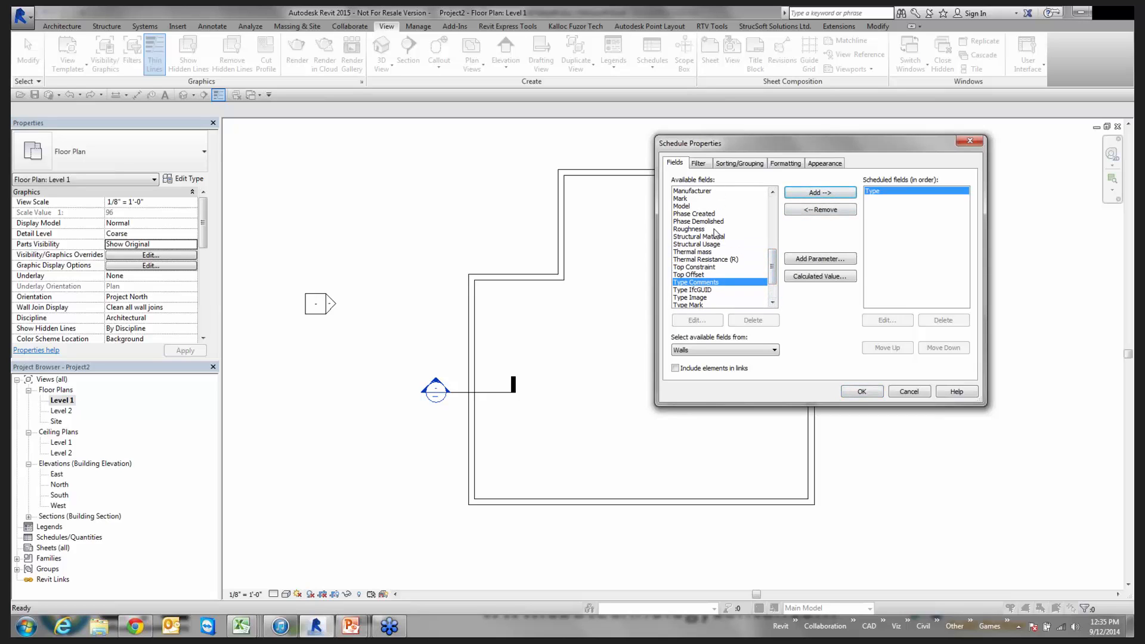
scroll(695, 232, up, 6)
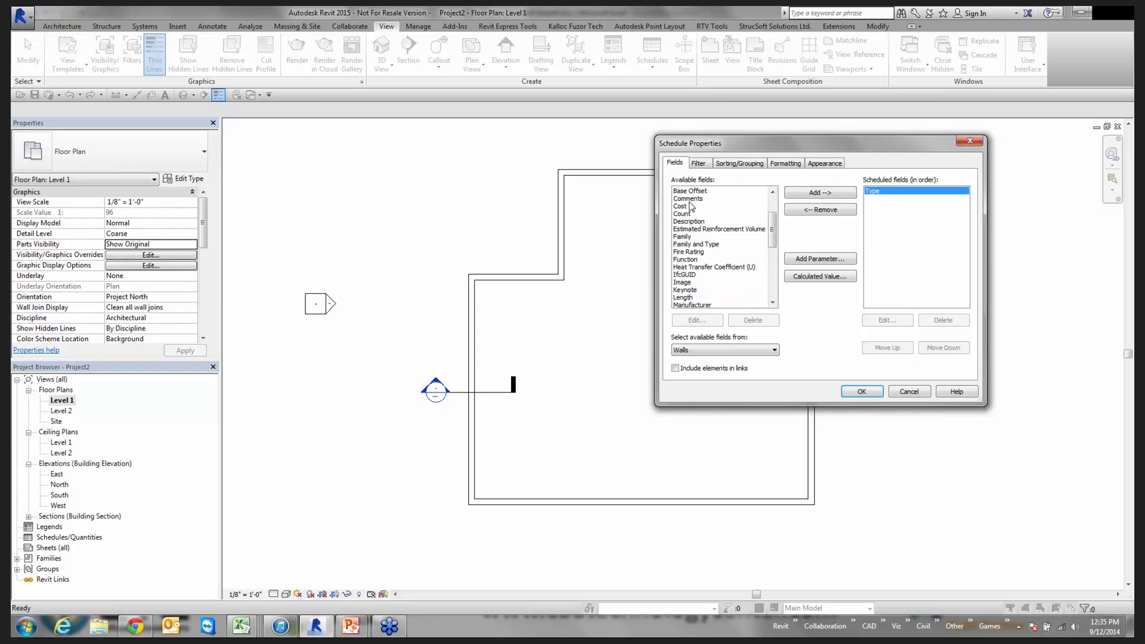
scroll(692, 208, up, 1)
click(692, 199)
click(821, 192)
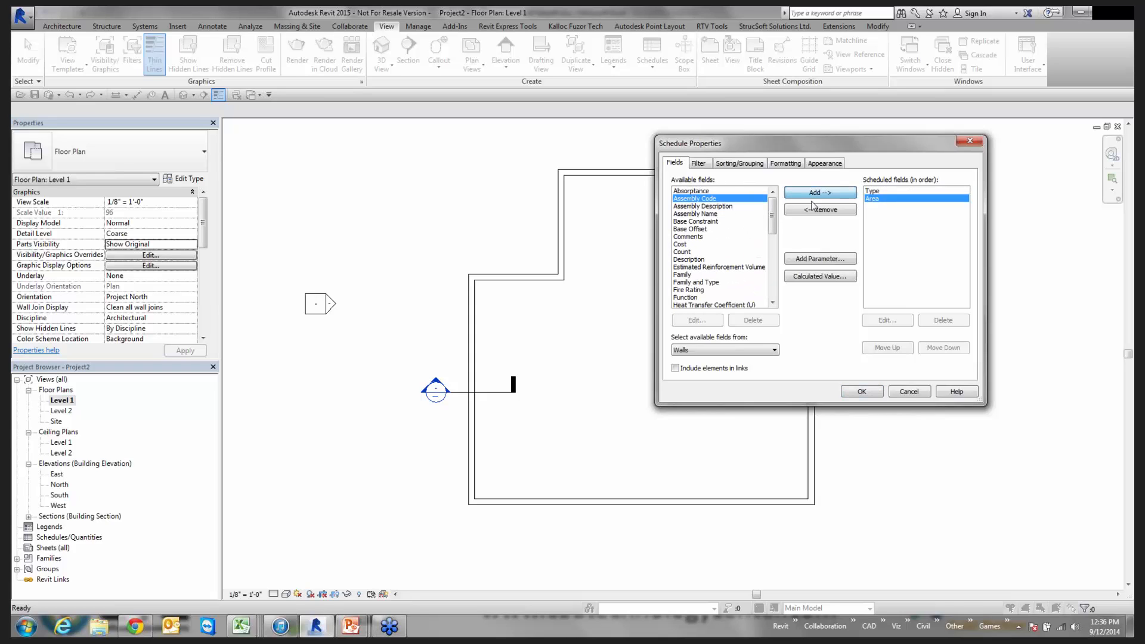
click(715, 275)
scroll(710, 281, down, 2)
click(702, 296)
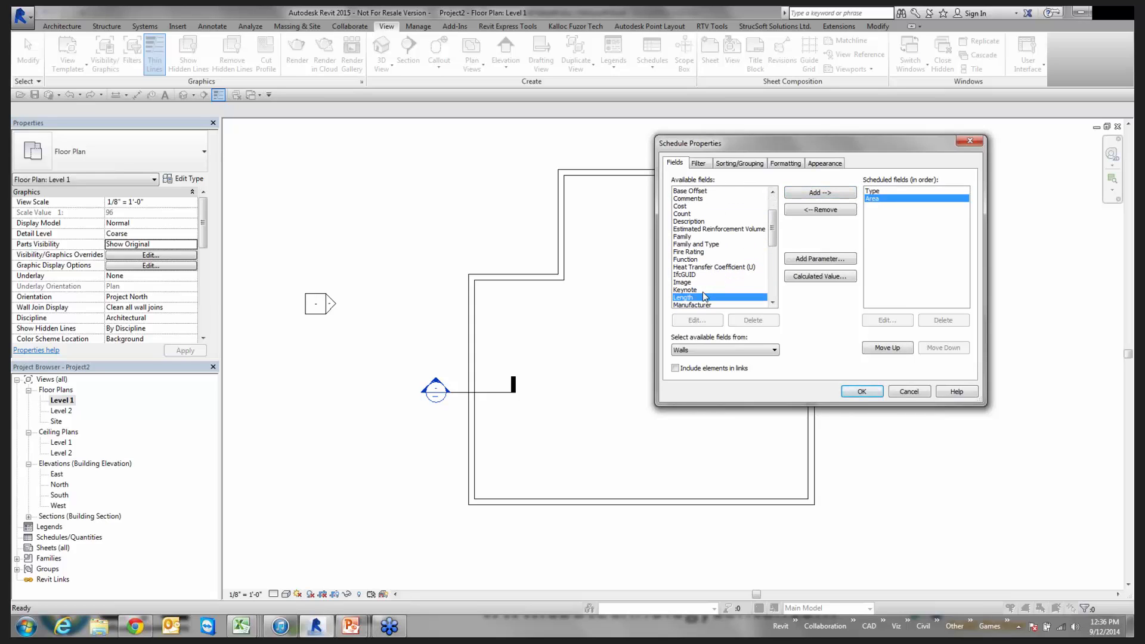
click(814, 194)
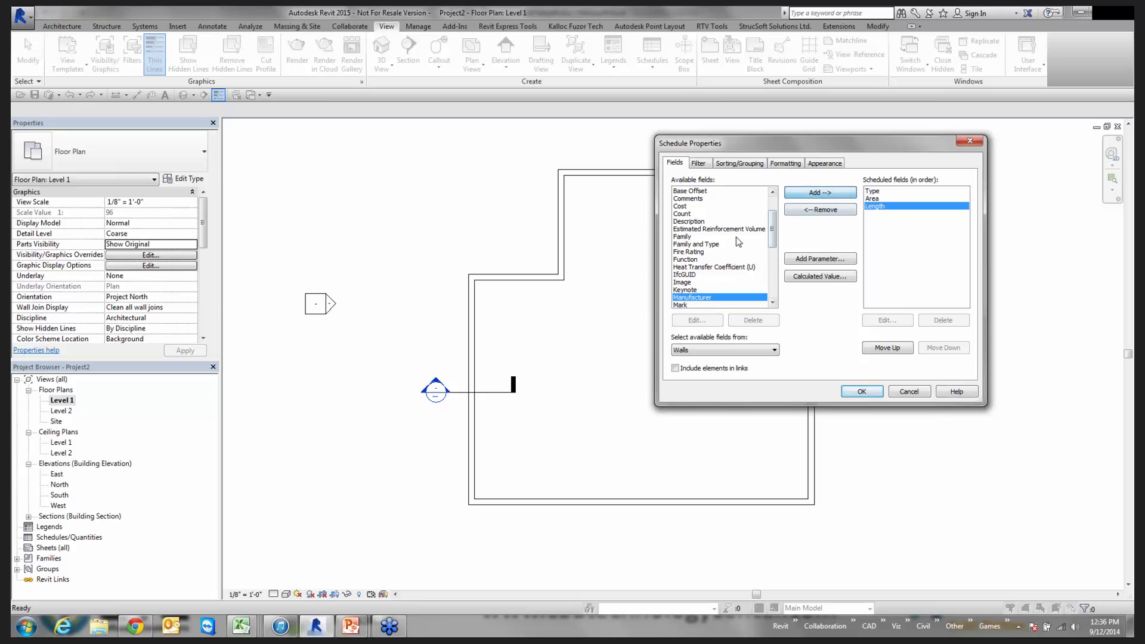
Step: Add the Unconnected Height field to the wall schedule after Length
click(705, 266)
scroll(703, 268, down, 1)
scroll(702, 268, down, 3)
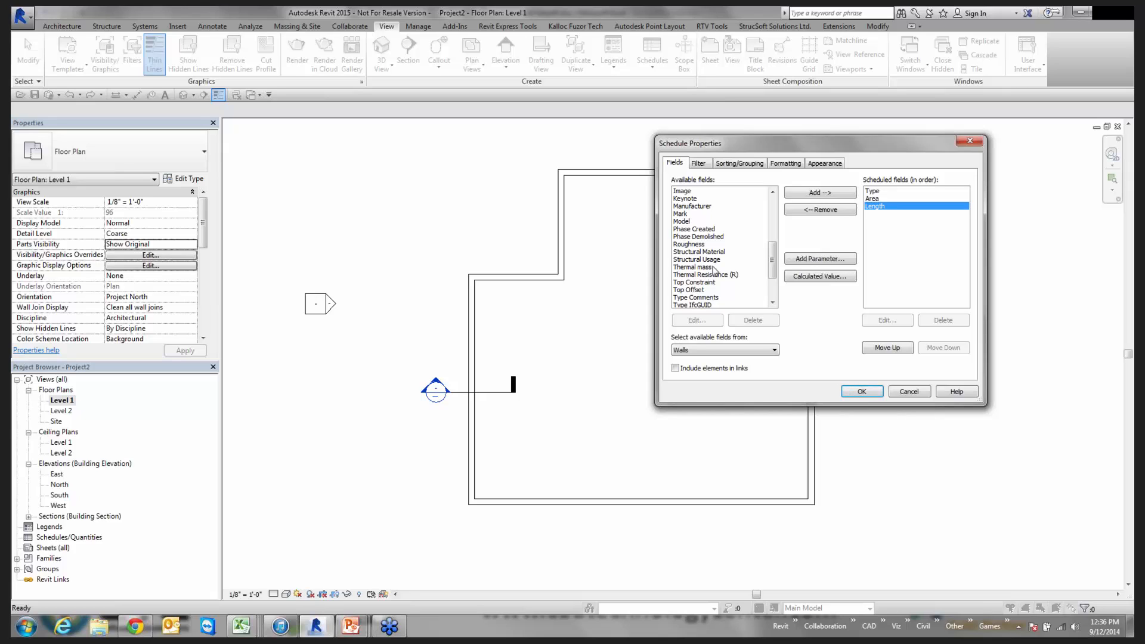
click(716, 261)
scroll(716, 267, down, 2)
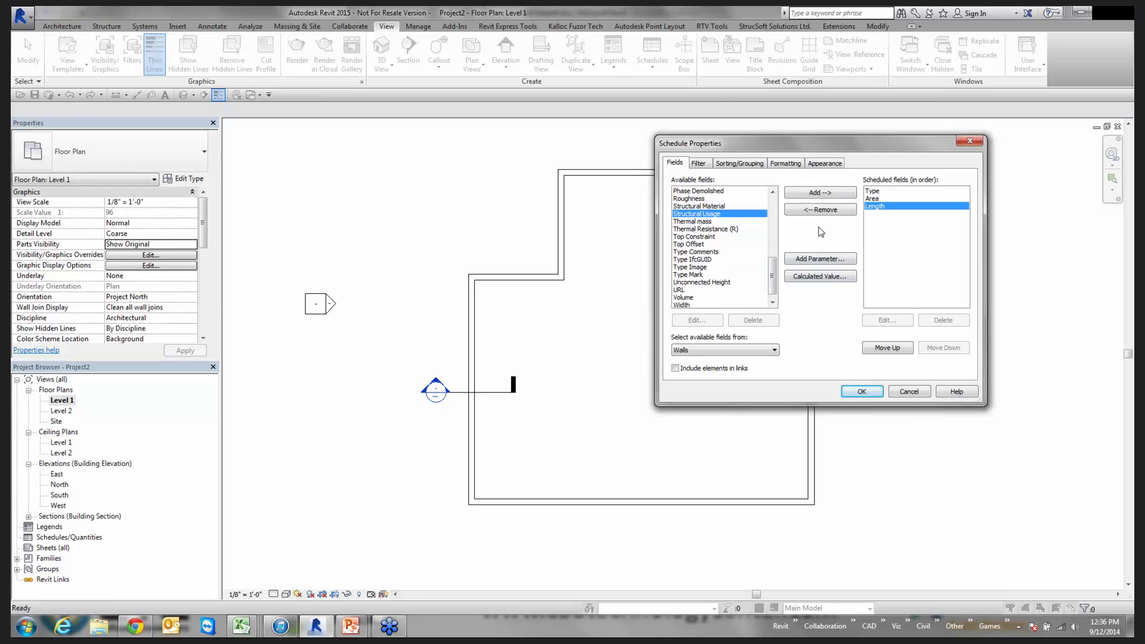
click(702, 300)
scroll(701, 292, up, 3)
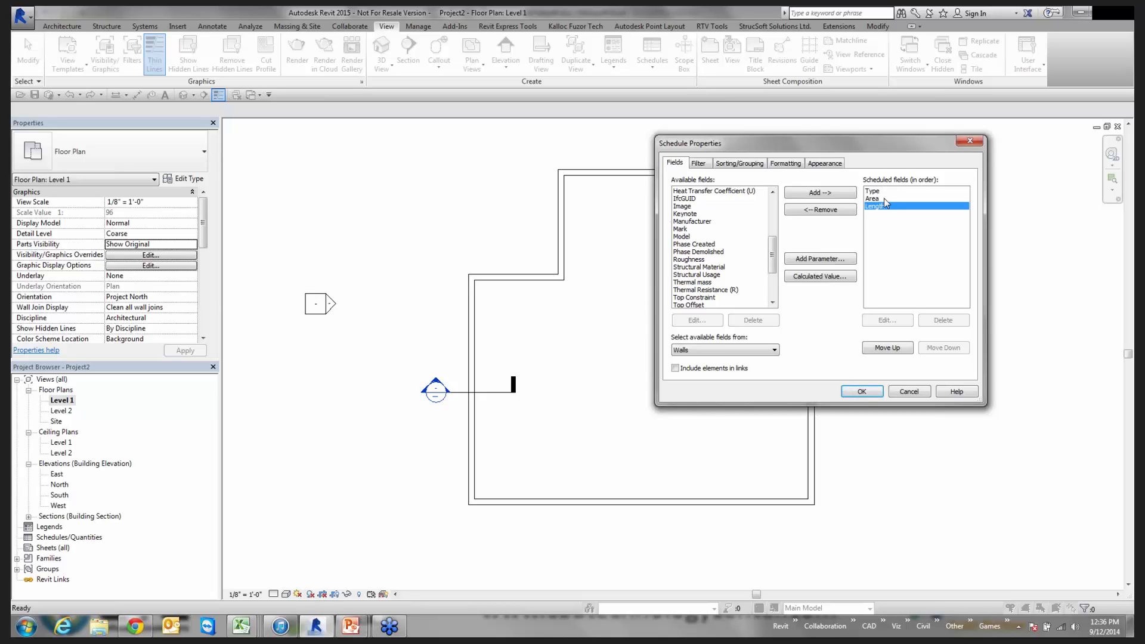
scroll(713, 283, down, 3)
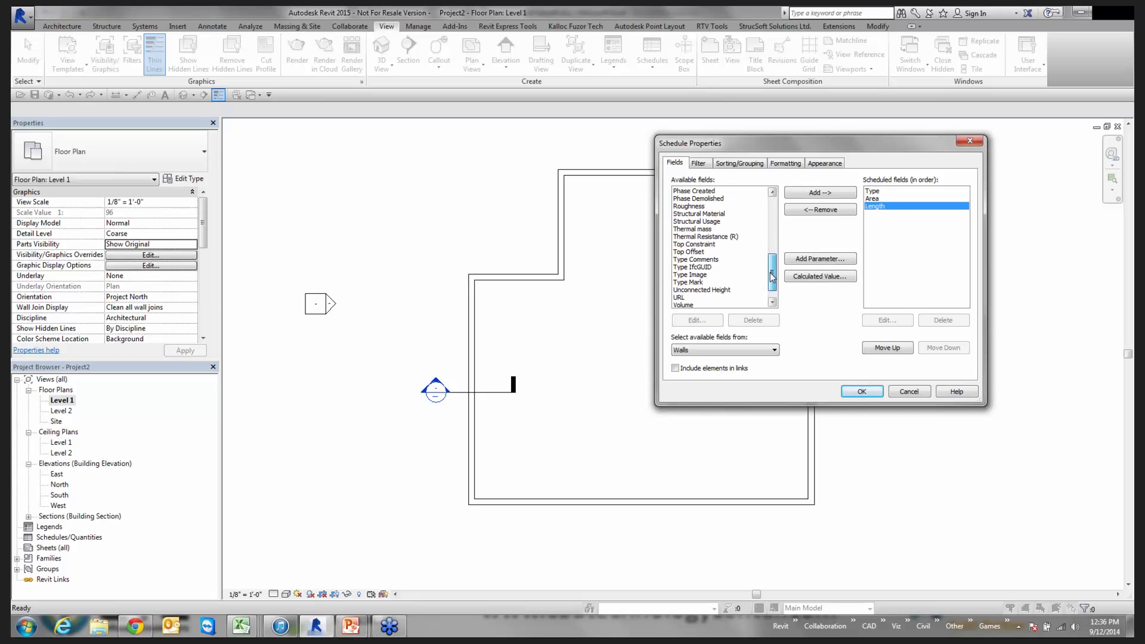
click(718, 290)
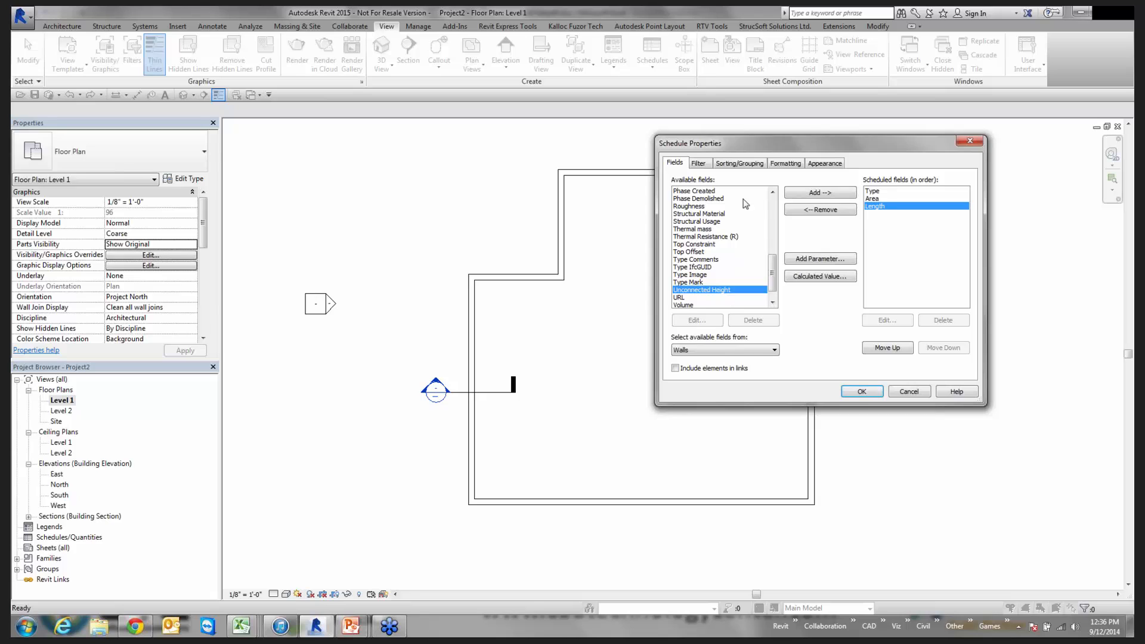
click(806, 193)
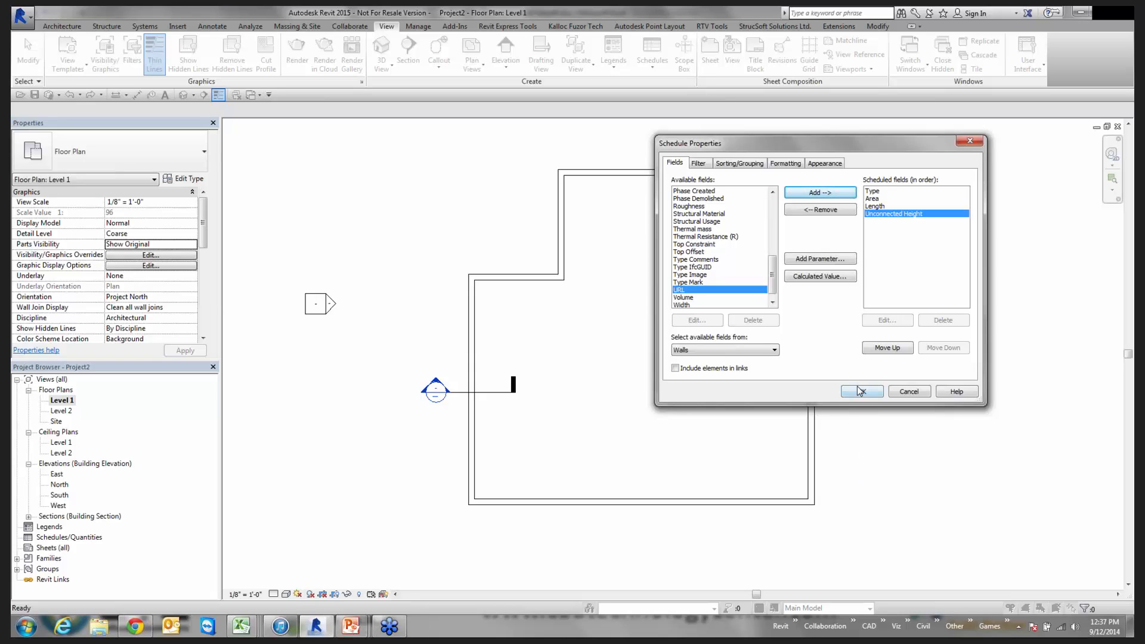
Step: Sort the wall schedule by Type and generate the schedule
click(739, 162)
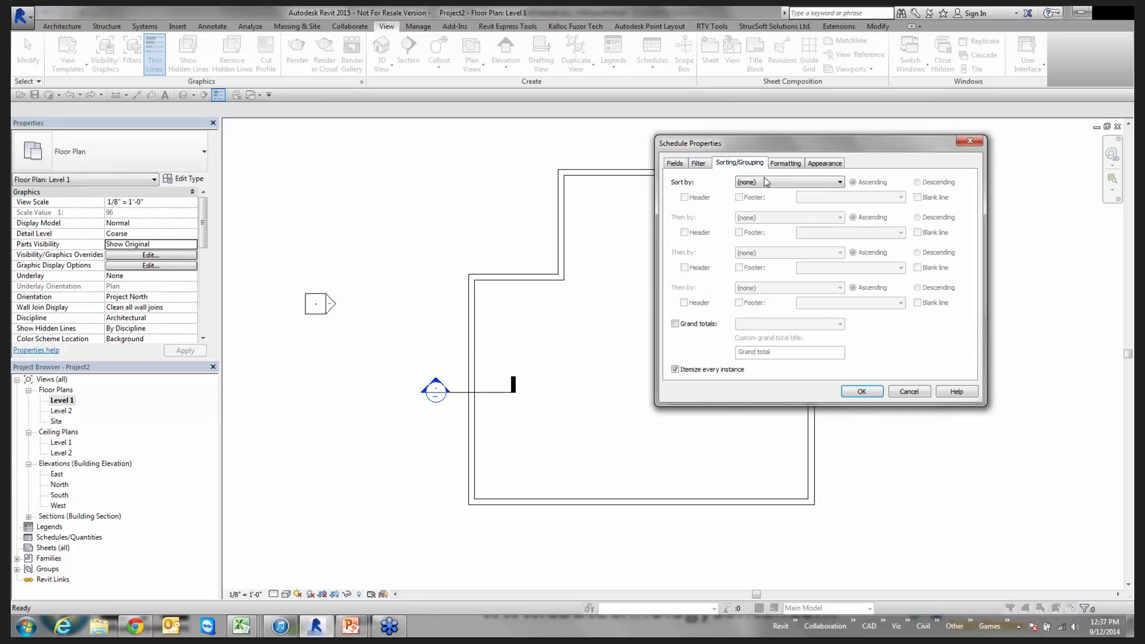
click(764, 180)
click(768, 200)
click(860, 391)
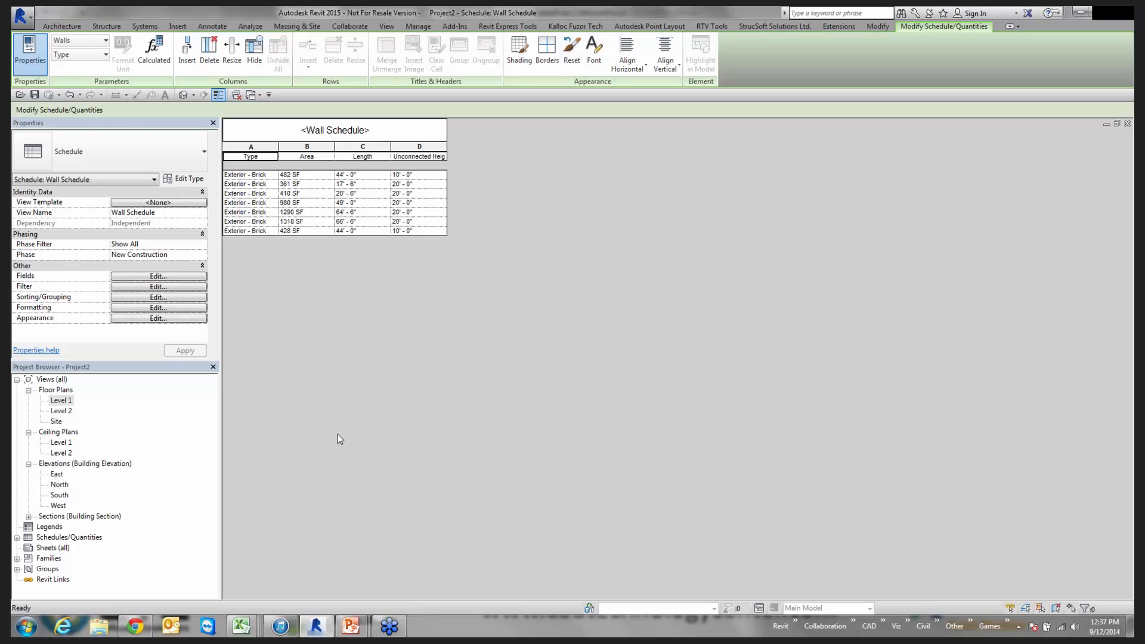
click(147, 278)
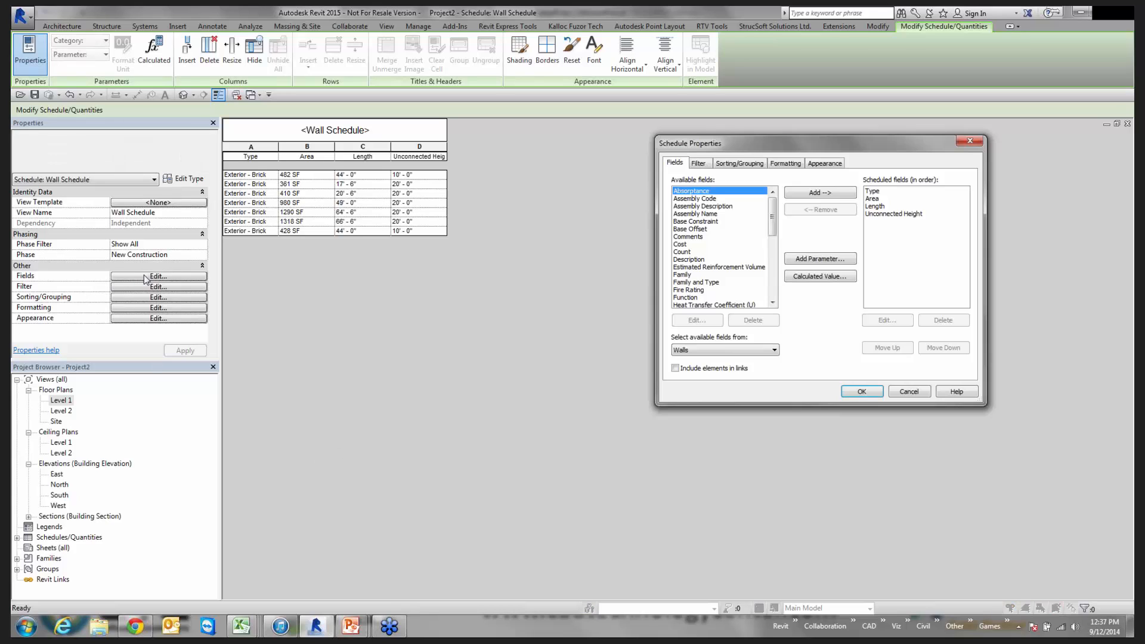
click(439, 278)
click(908, 391)
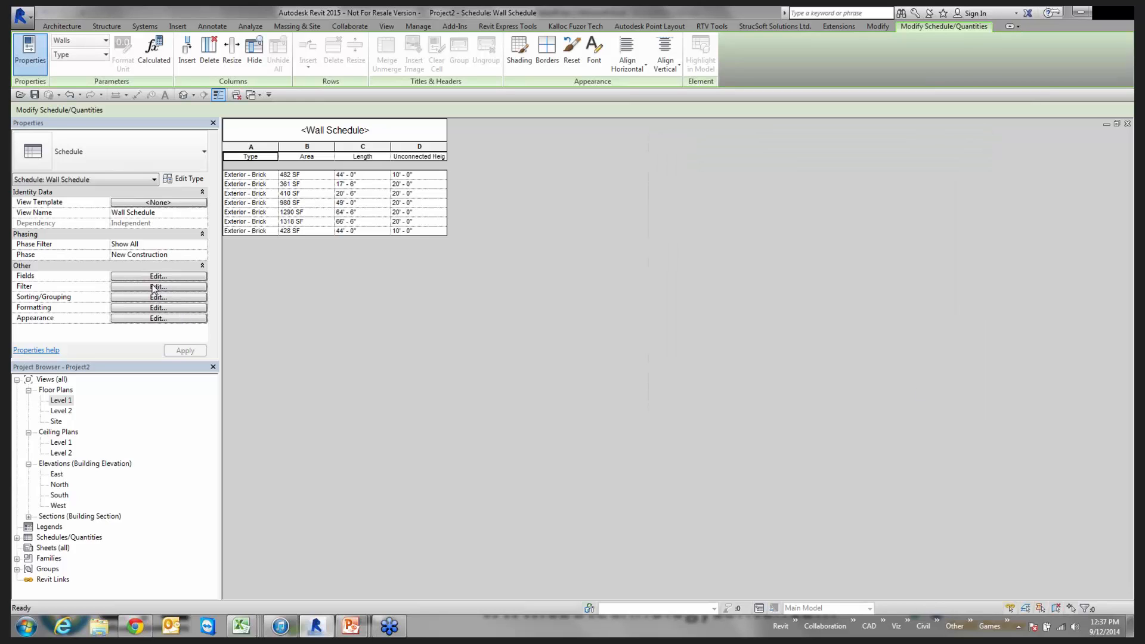
Step: Open the Level 1 floor plan and view the type properties of the exterior wall cut by the section line
double_click(62, 401)
scroll(471, 335, up, 1)
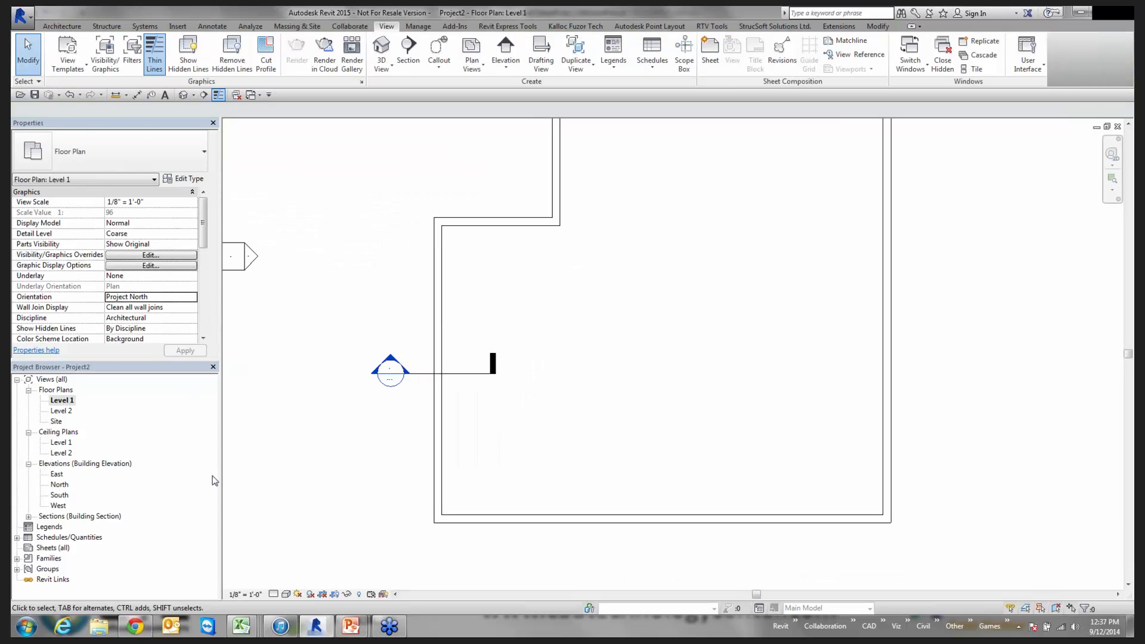
click(434, 313)
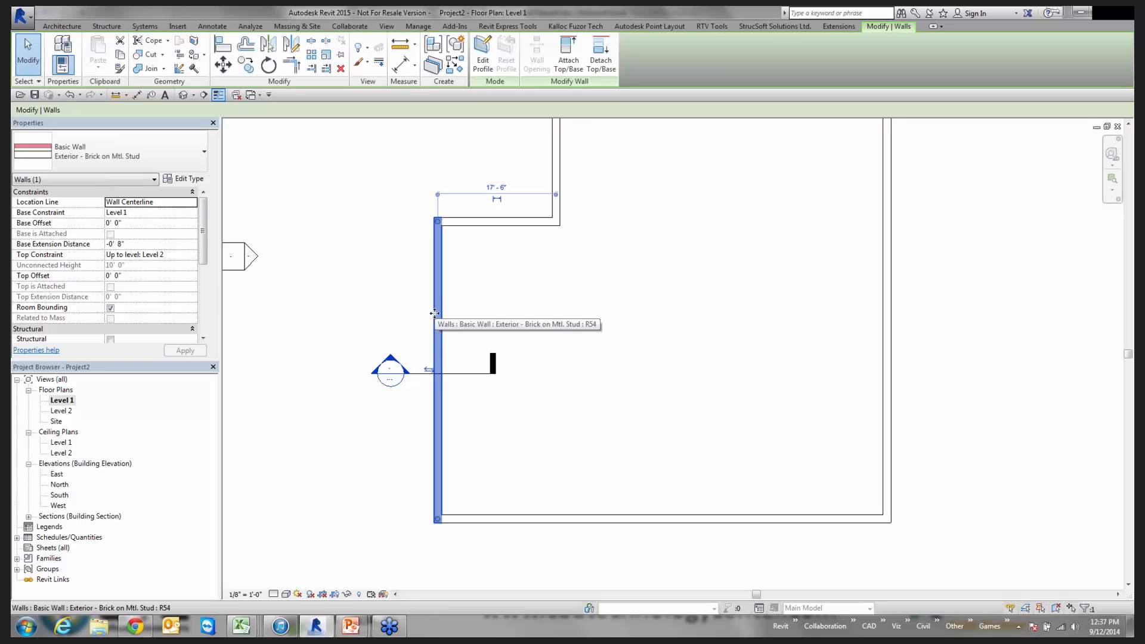
click(196, 184)
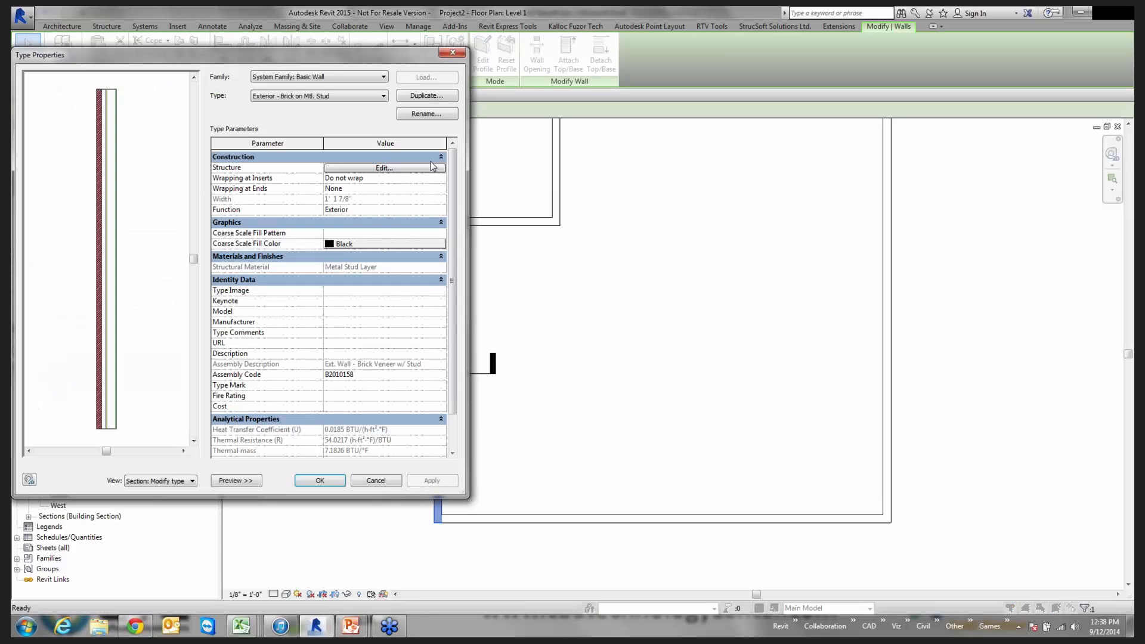
drag(352, 59, 539, 68)
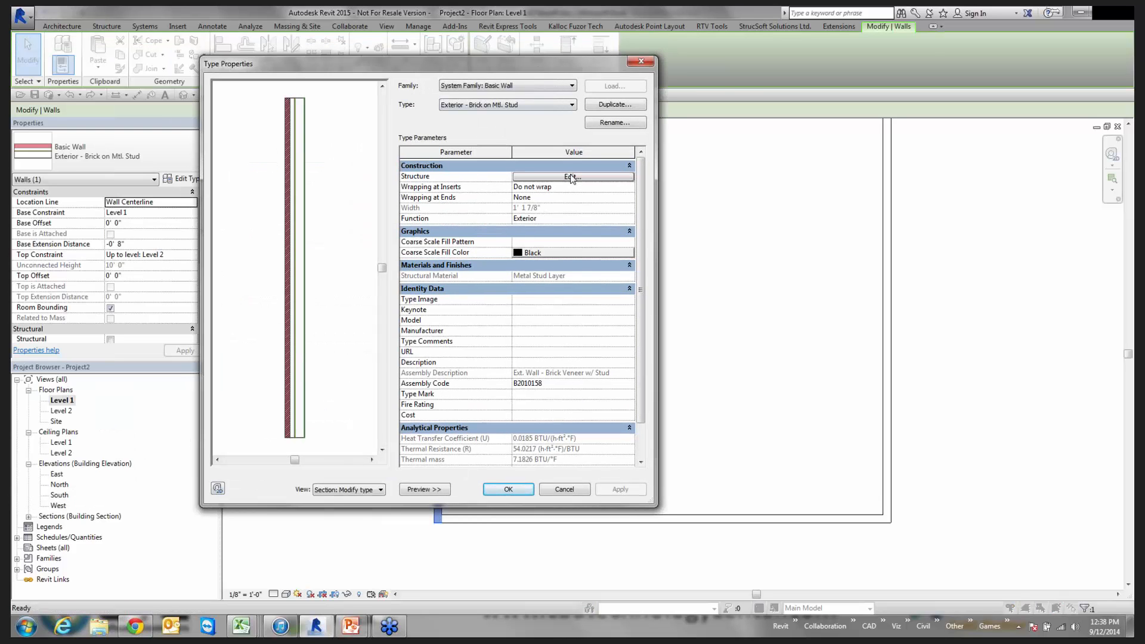
key(Escape)
Step: Open the building section from its mark in the plan and select the exterior wall above Level 2
double_click(392, 367)
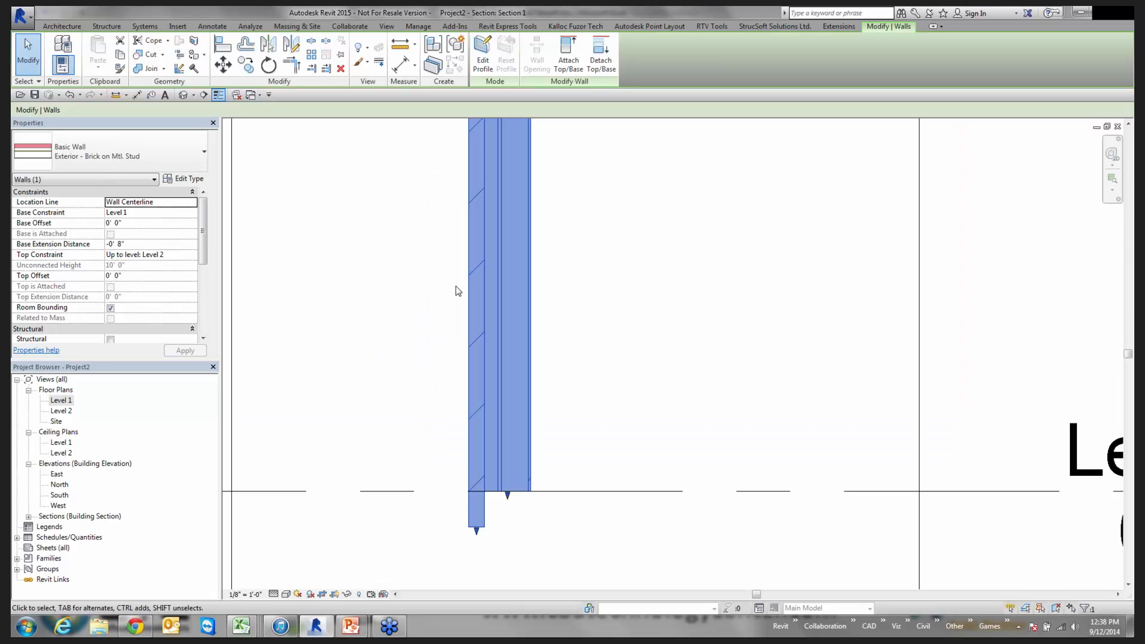
scroll(568, 290, down, 3)
scroll(541, 424, up, 1)
click(518, 328)
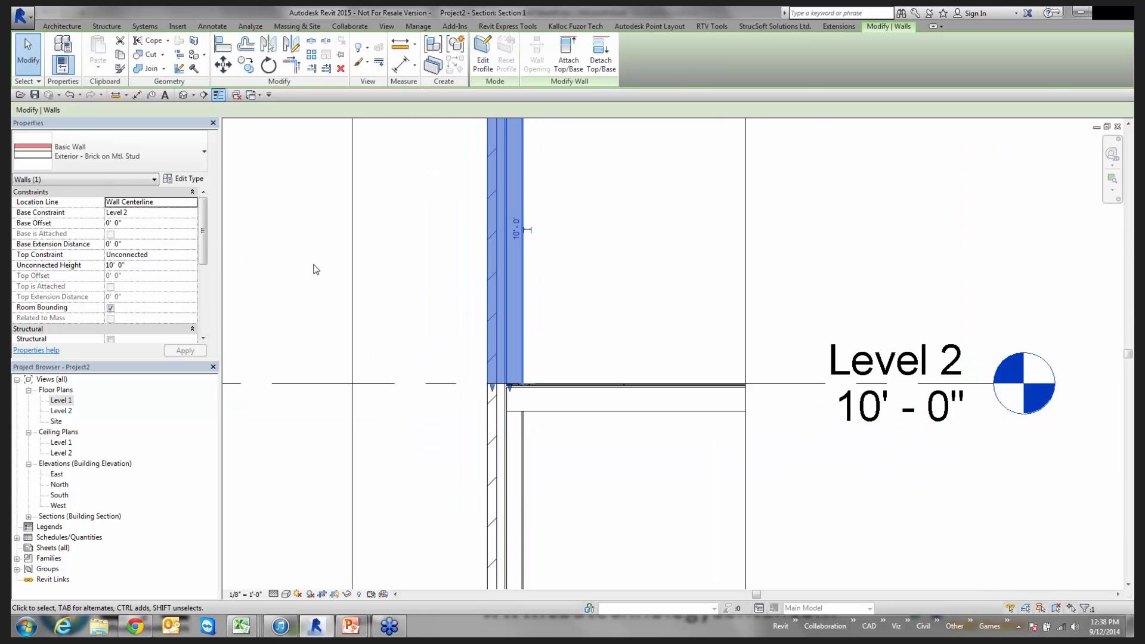
click(183, 179)
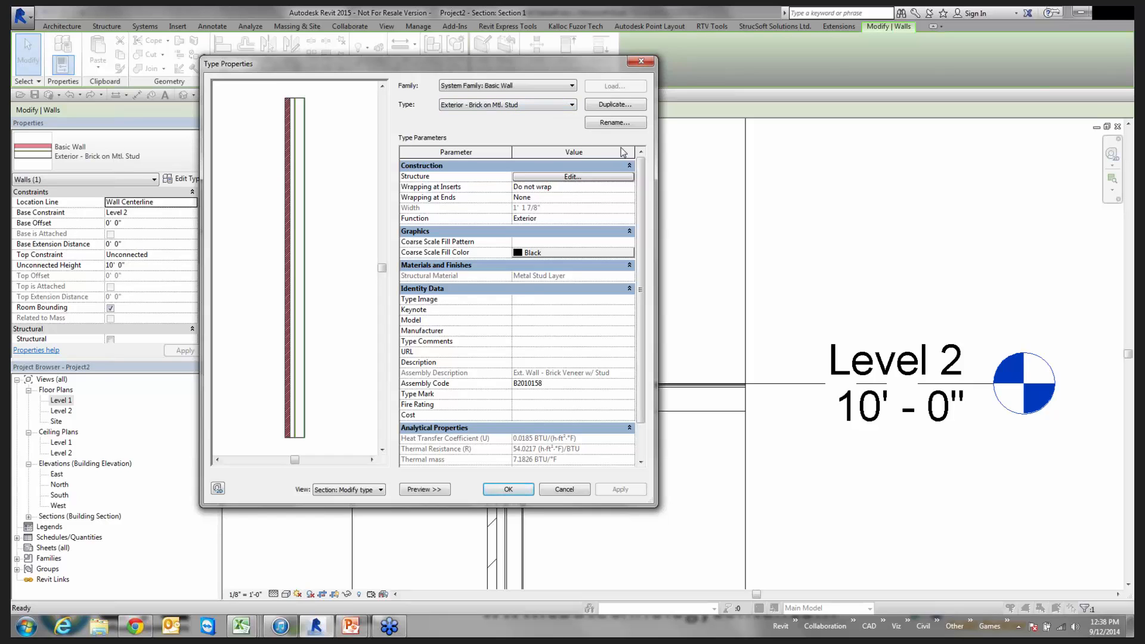
click(550, 105)
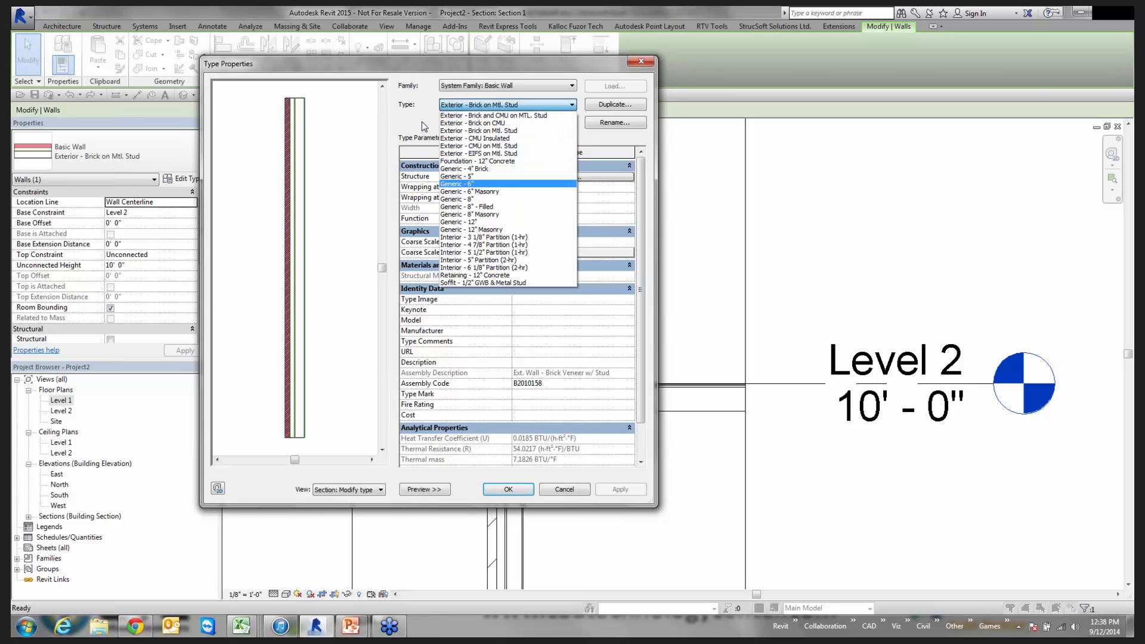
key(Escape)
key(Escape)
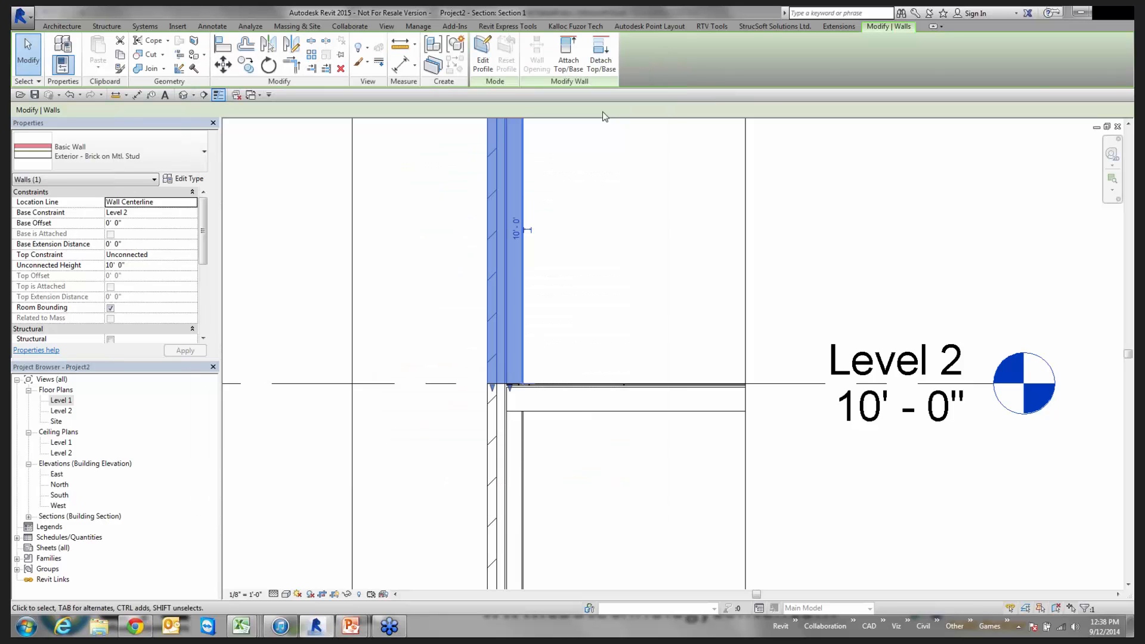
Step: Duplicate the upper wall's type under the name "Exterior - Brick on Stud 2x4"
click(189, 180)
click(615, 104)
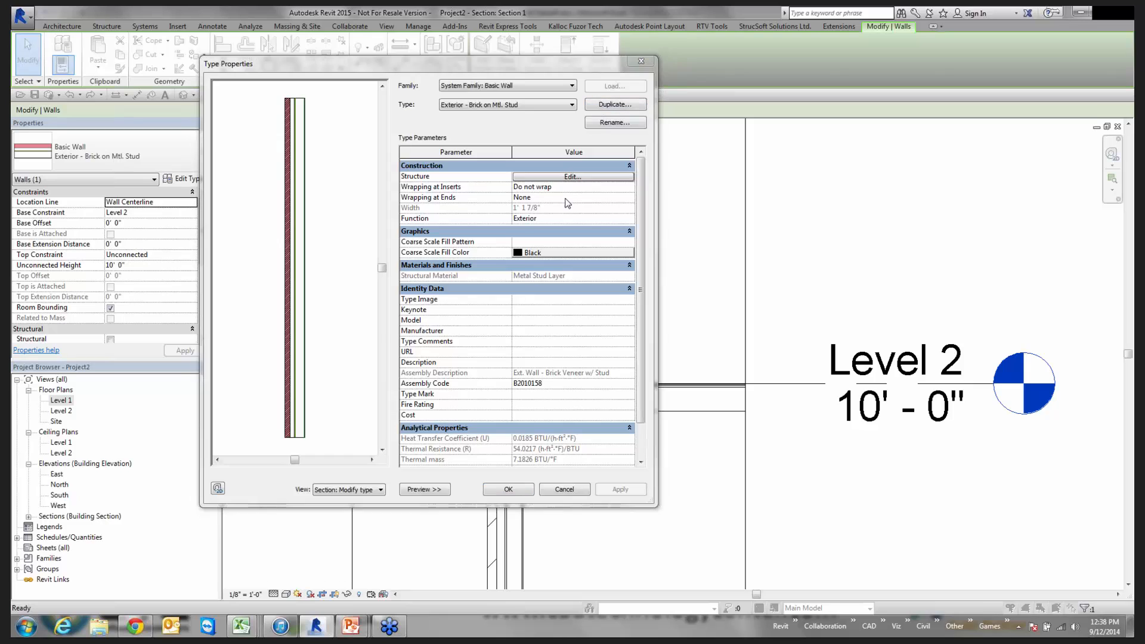
drag(471, 276, 460, 278)
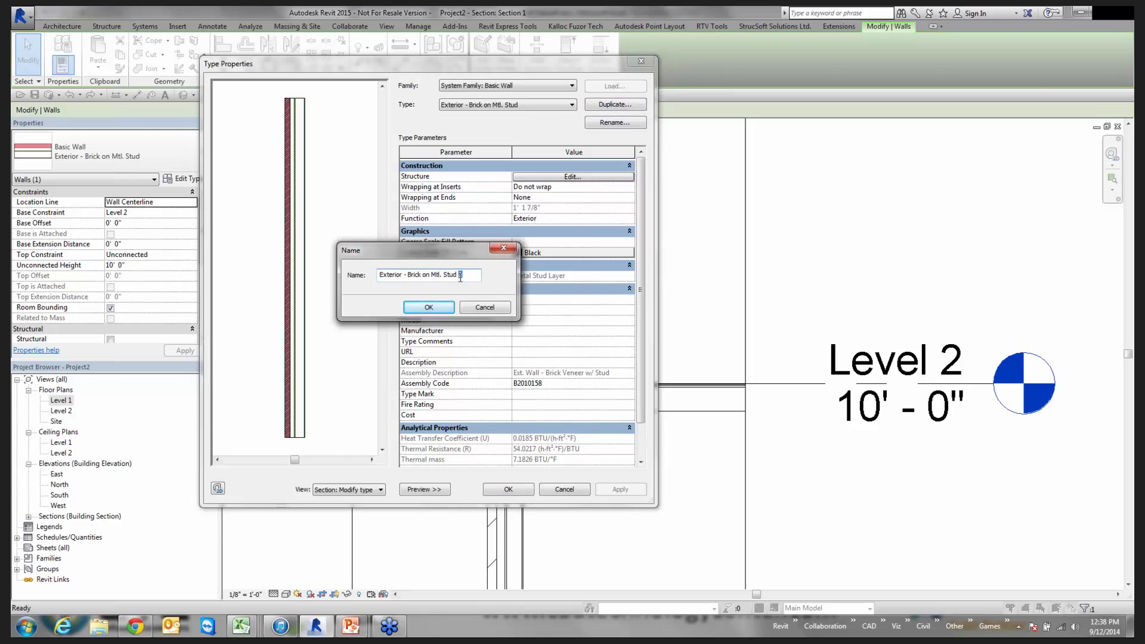
text(2x4)
drag(440, 275, 443, 275)
key(BackSpace)
key(BackSpace)
key(BackSpace)
key(BackSpace)
key(BackSpace)
click(465, 276)
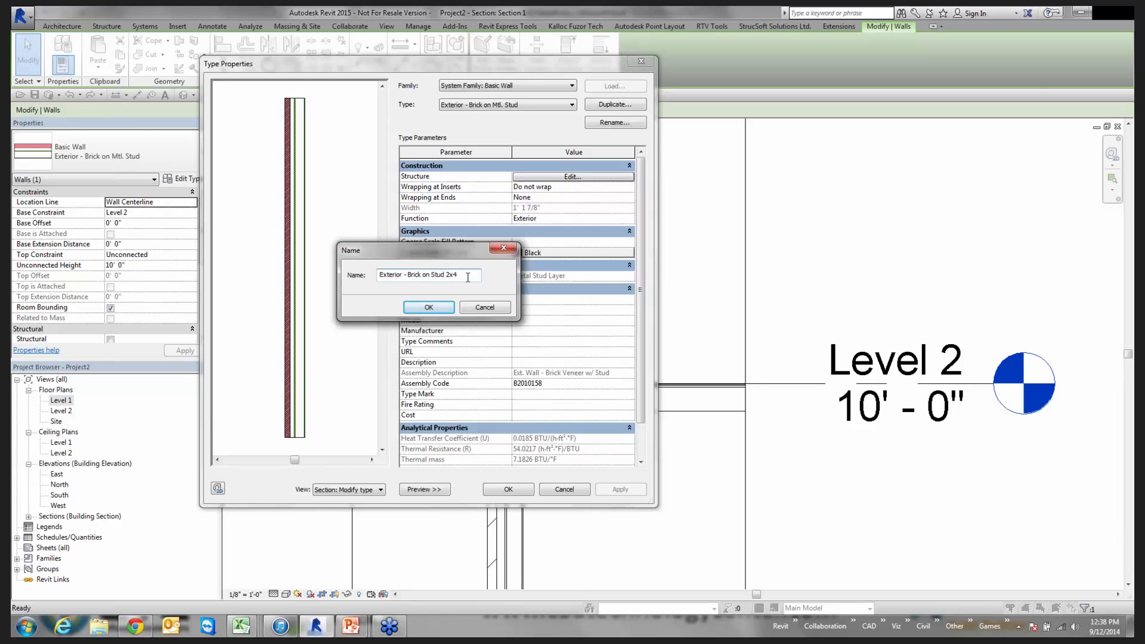
click(431, 307)
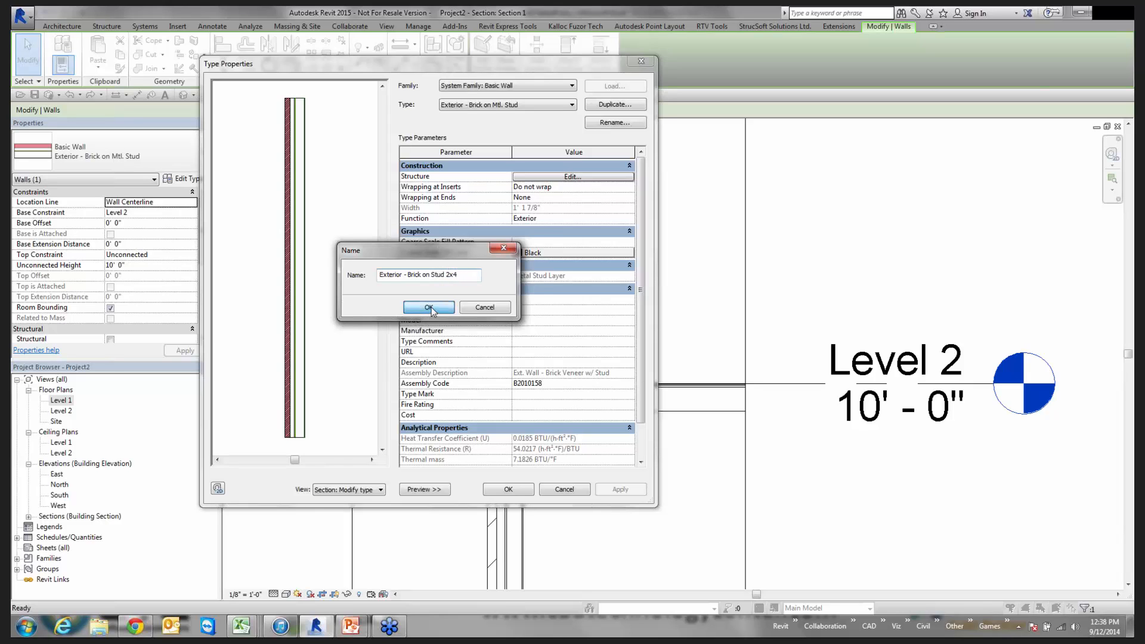
Step: Set the Structure layer thickness of the 2x4 wall type to 3 1/2" and apply the type changes
click(559, 177)
click(546, 227)
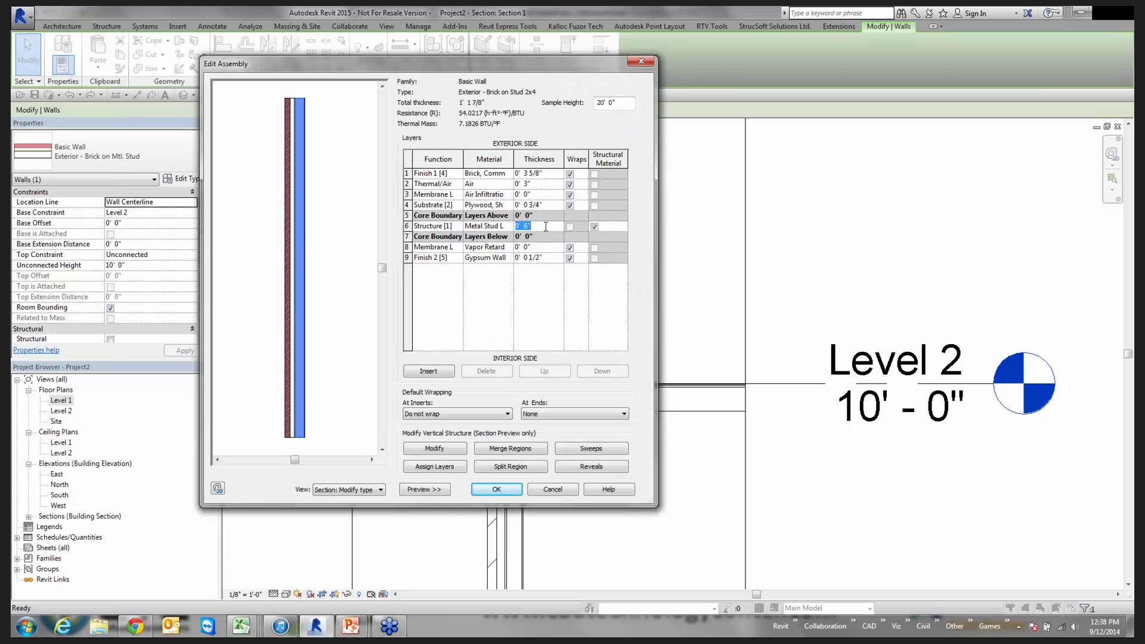
text(3 1/2)
key(Tab)
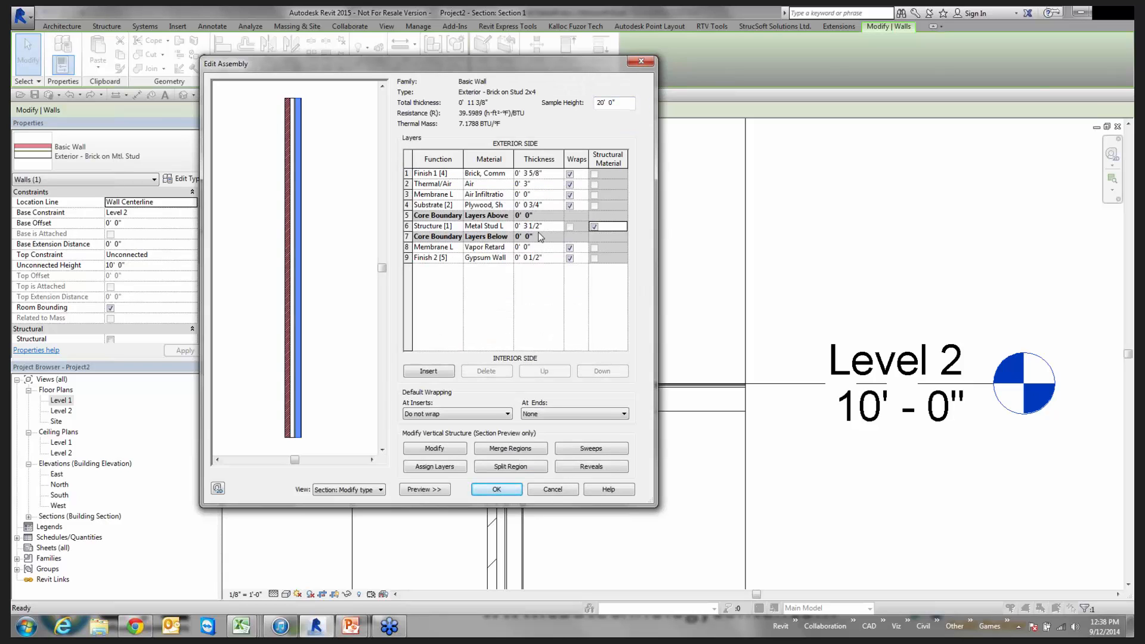
click(498, 489)
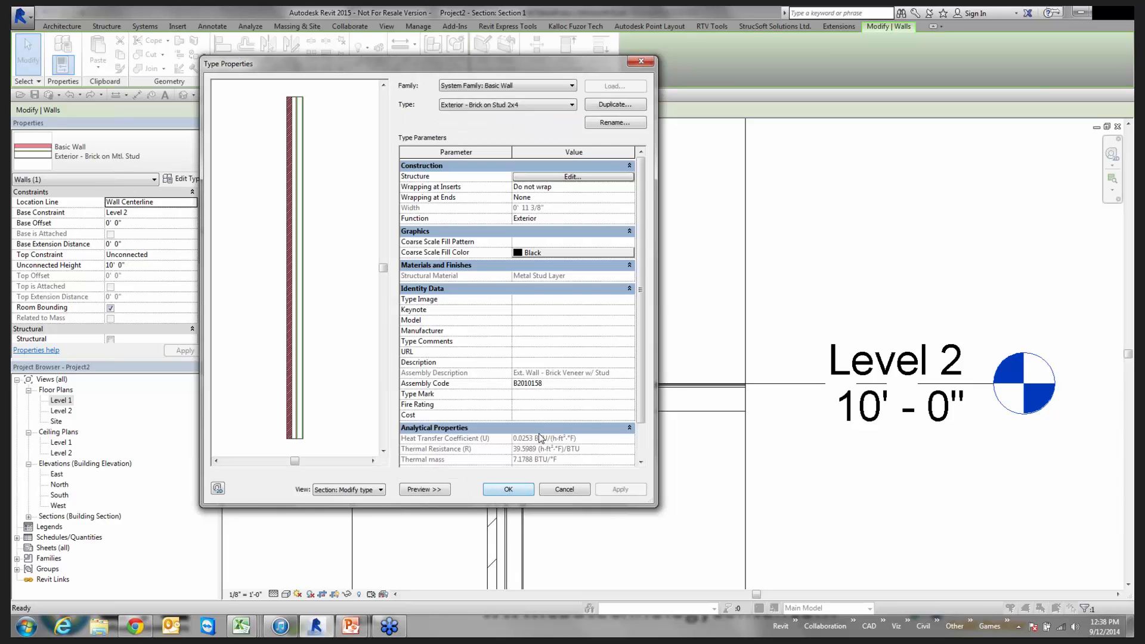
click(508, 490)
Step: Align the upper wall's exterior brick face with the lower wall's exterior brick face in the section
scroll(576, 416, down, 3)
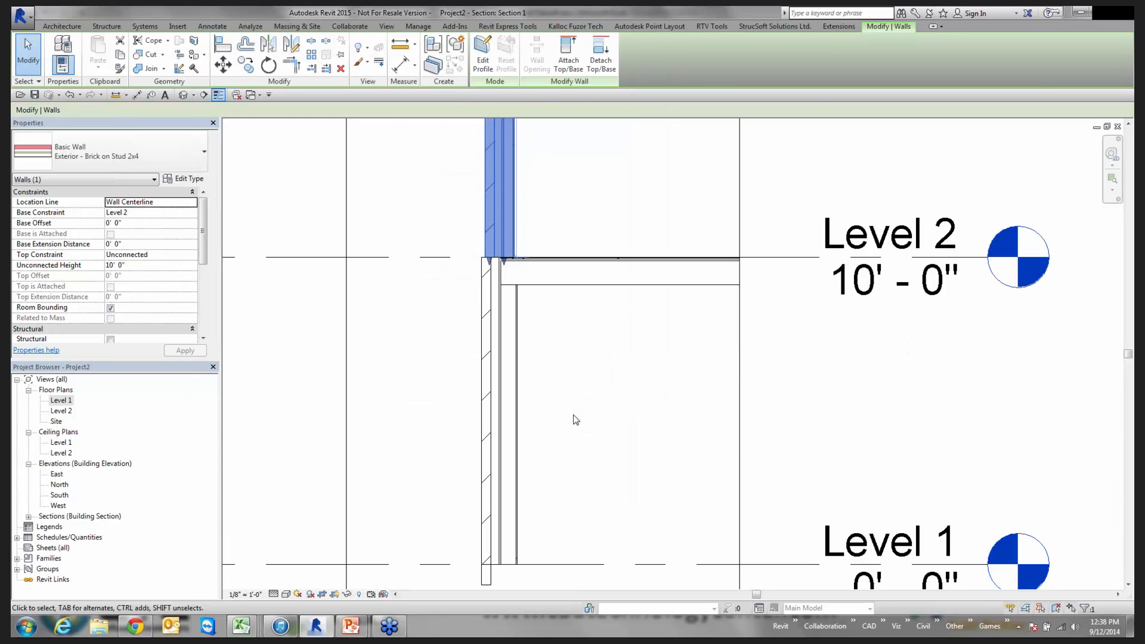
key(a)
key(l)
click(482, 296)
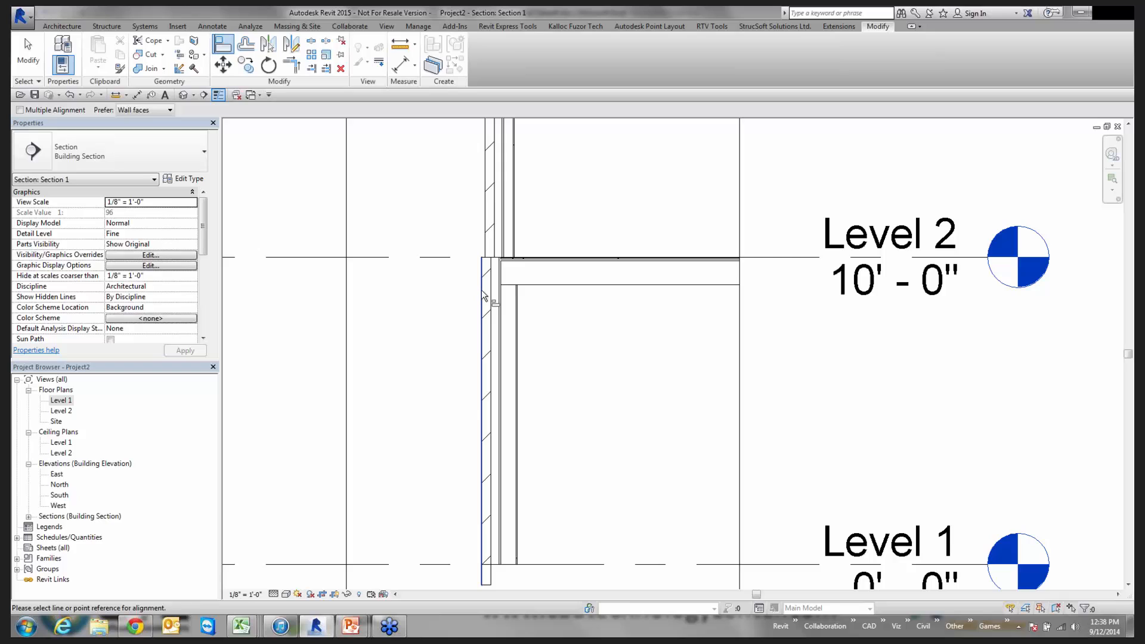
click(485, 208)
key(Escape)
Step: Set the lower exterior wall's Location Line to Finish Face: Exterior
click(510, 322)
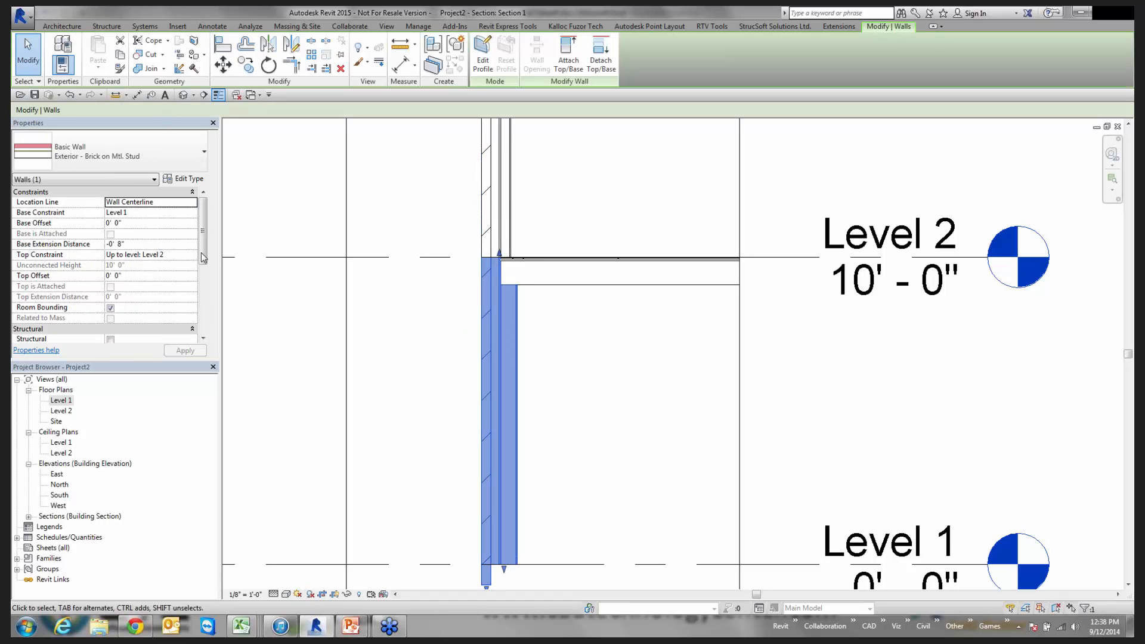
click(195, 203)
click(192, 203)
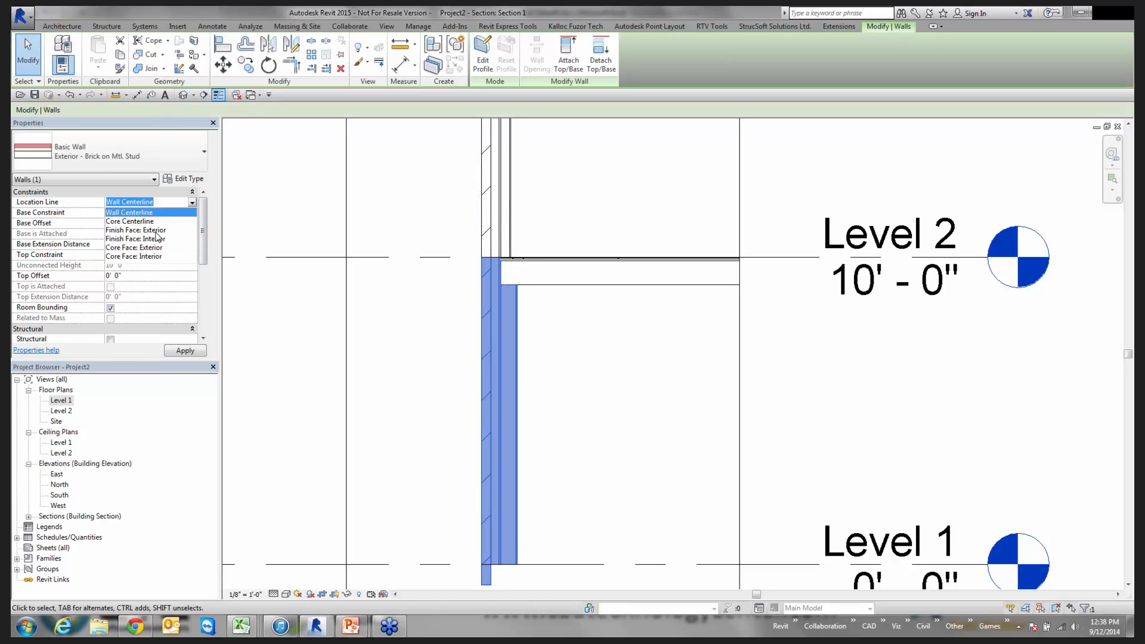
click(156, 233)
Step: Rename the lower wall's type to "Exterior - Brick on Stud 2x6"
click(185, 181)
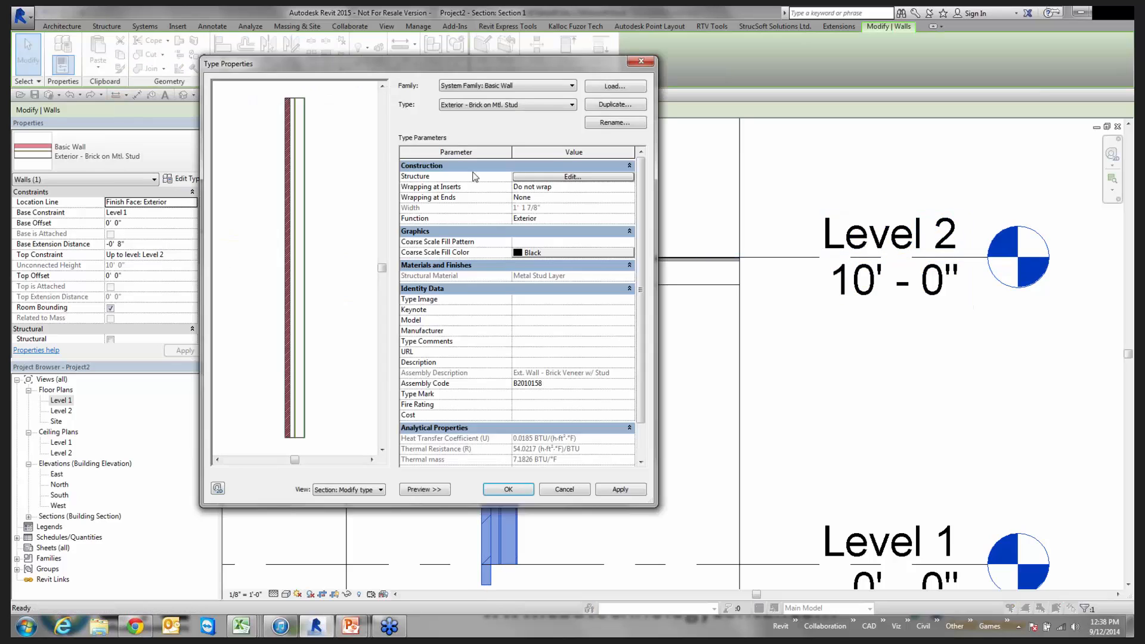
click(615, 122)
double_click(442, 285)
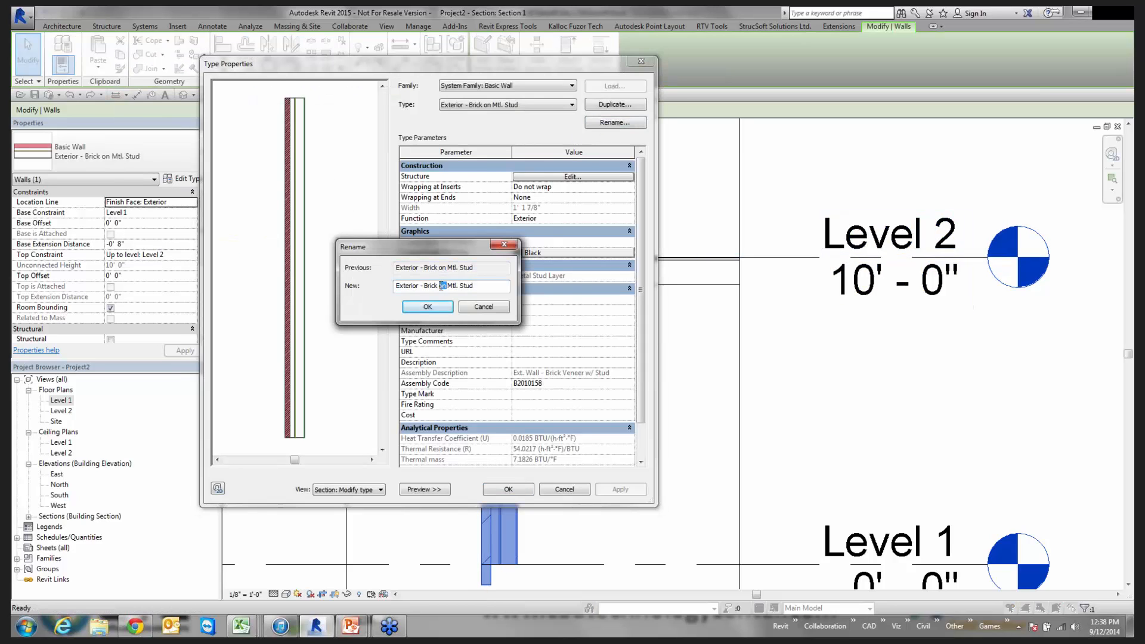
key(BackSpace)
text(on)
key(Delete)
key(Delete)
key(Delete)
key(Delete)
key(Delete)
text(2)
key(Return)
Step: Set the Structure layer thickness of the 2x6 wall type to 5 1/2" and apply the type changes
click(539, 228)
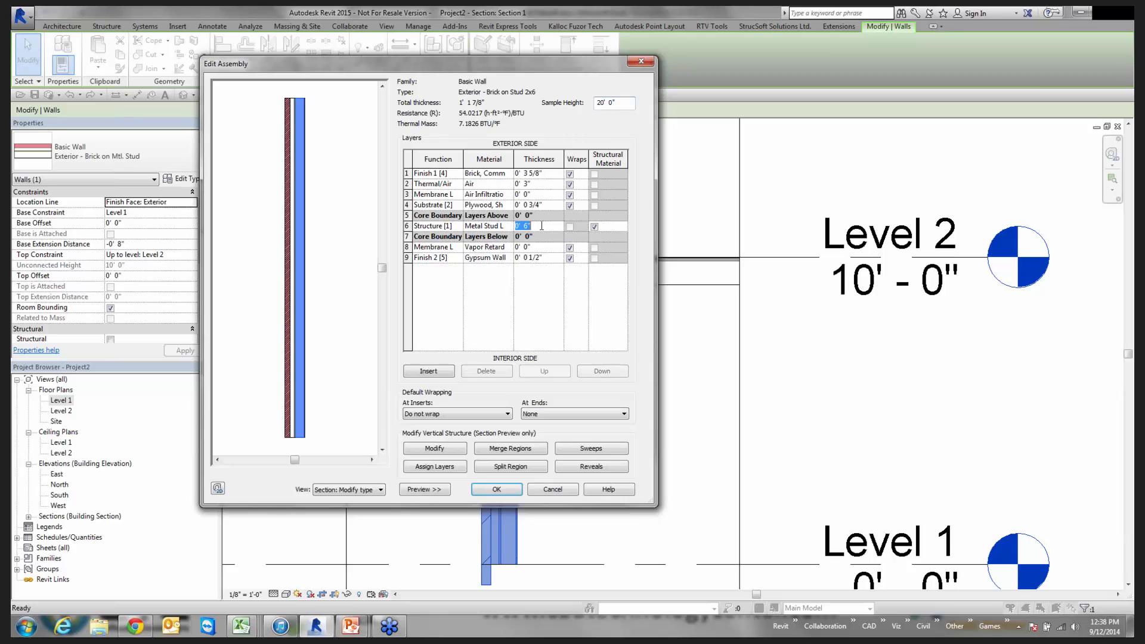
text(5 1/2)
key(Tab)
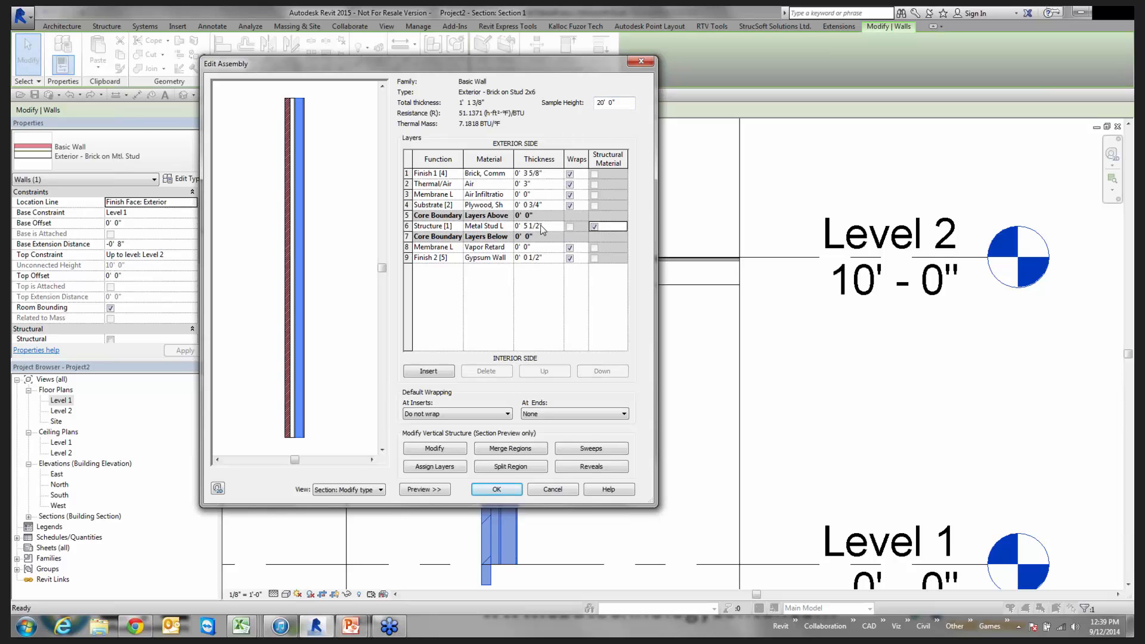
click(497, 489)
click(496, 490)
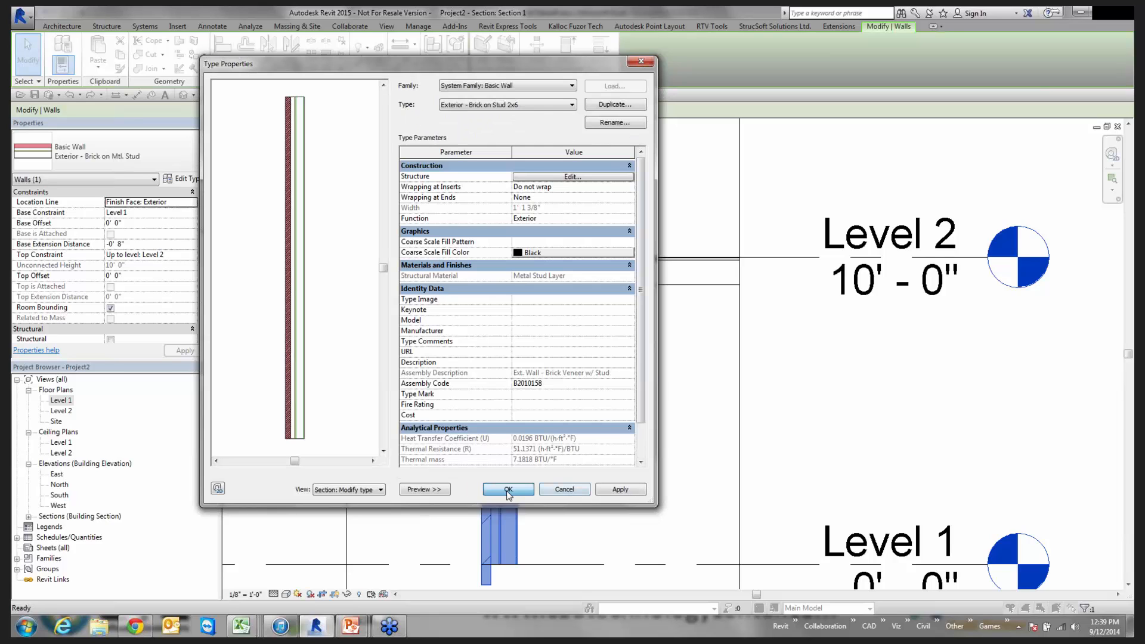
Step: Close the wall type's properties, open the Wall Schedule and widen its Type column to fit the full type names
click(590, 389)
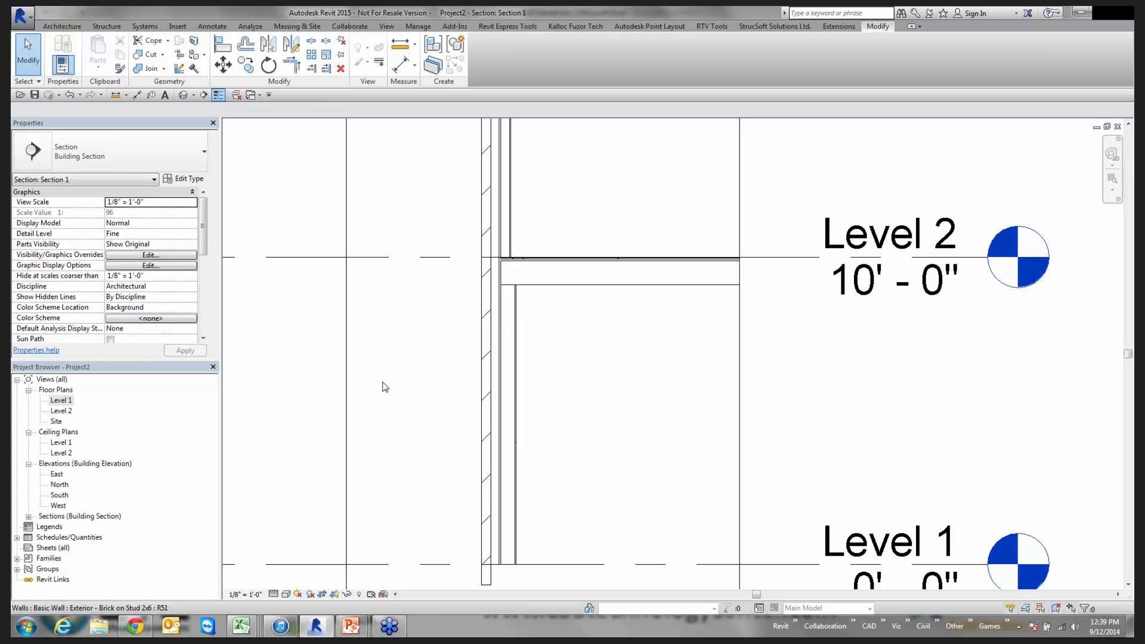
double_click(96, 539)
click(80, 547)
double_click(79, 548)
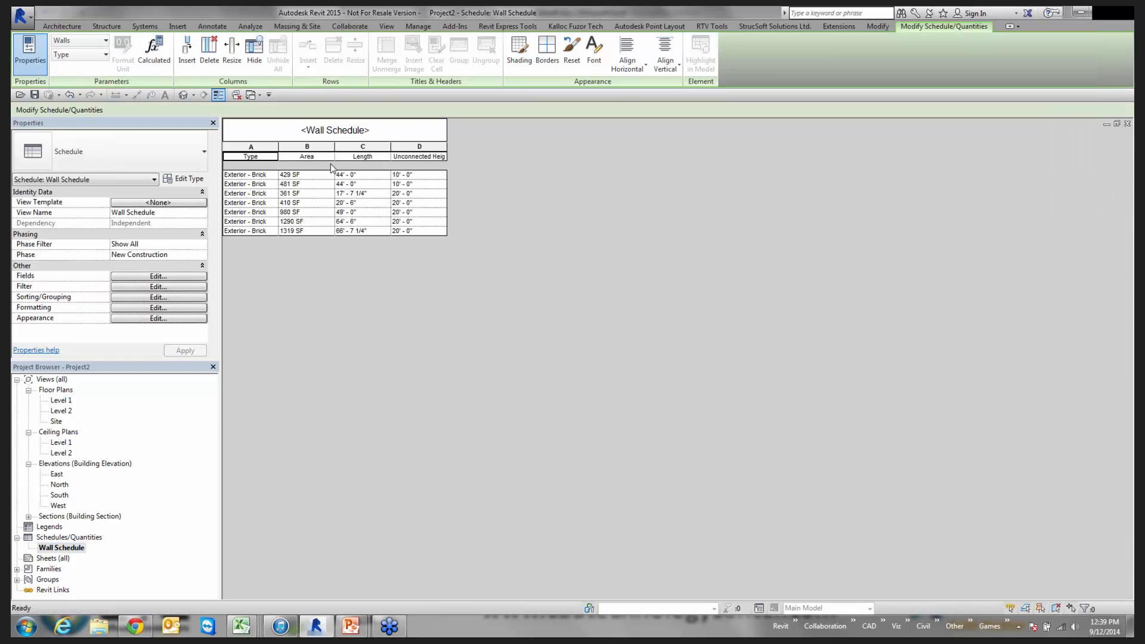
drag(278, 156, 319, 156)
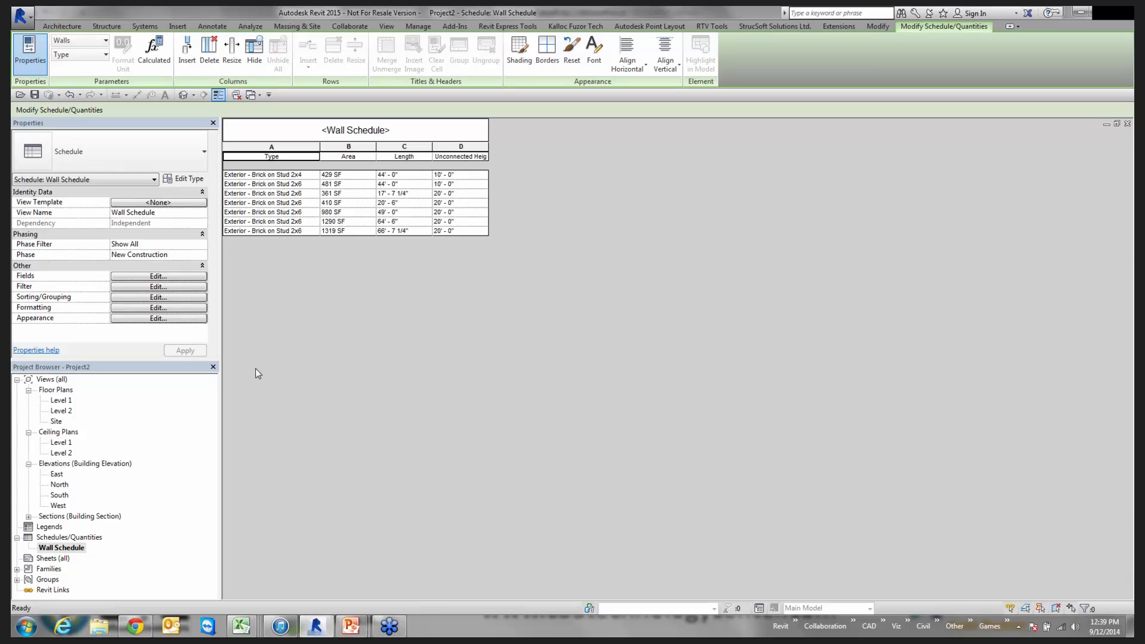
Step: Duplicate the Wall Schedule and rename the copy "2x6 Walls"
right_click(71, 548)
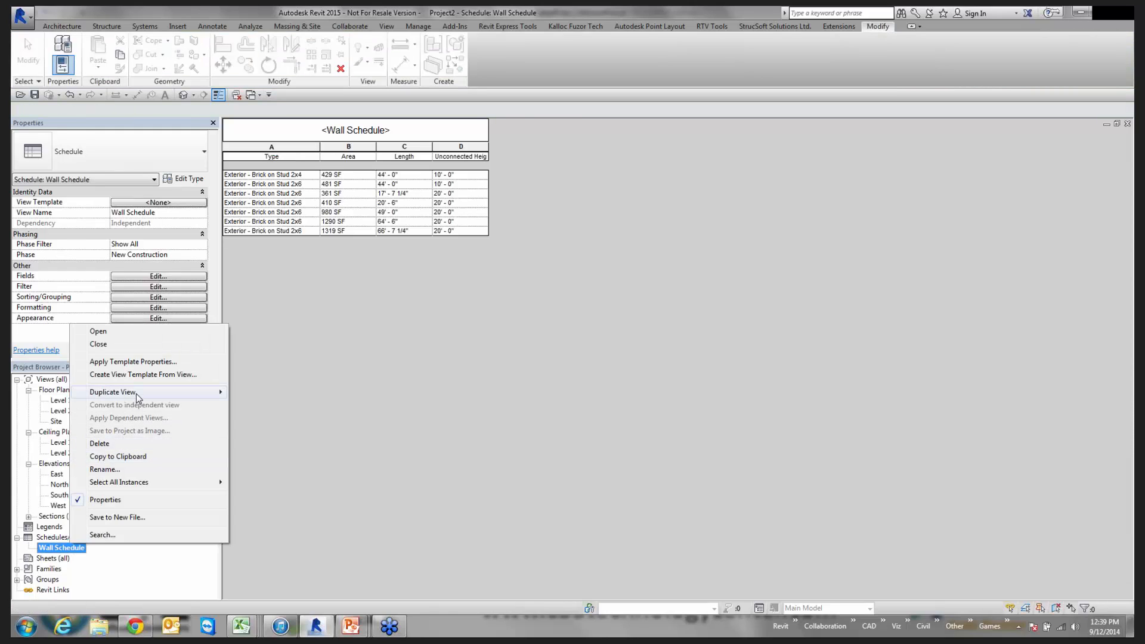
mouse_move(215, 392)
click(260, 393)
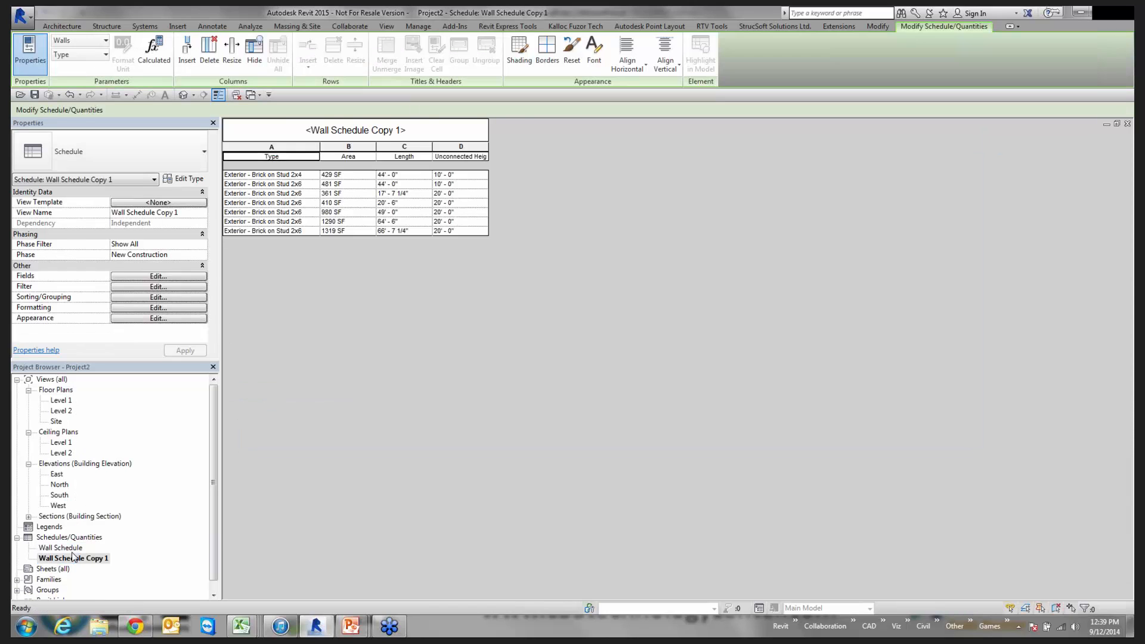
right_click(70, 561)
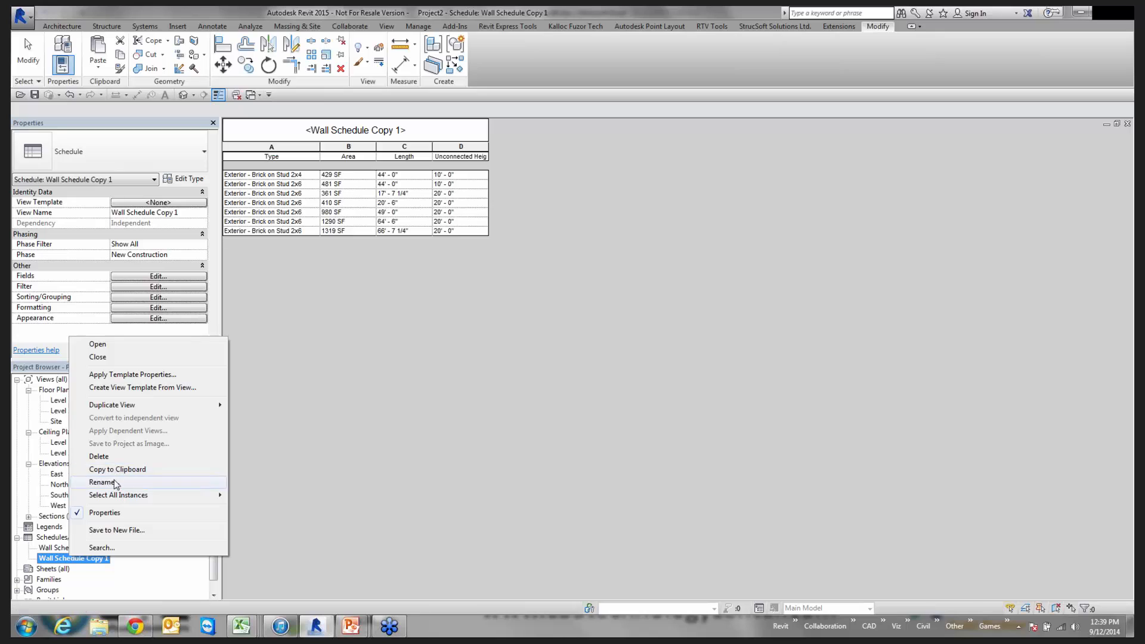
click(106, 483)
drag(586, 304, 513, 314)
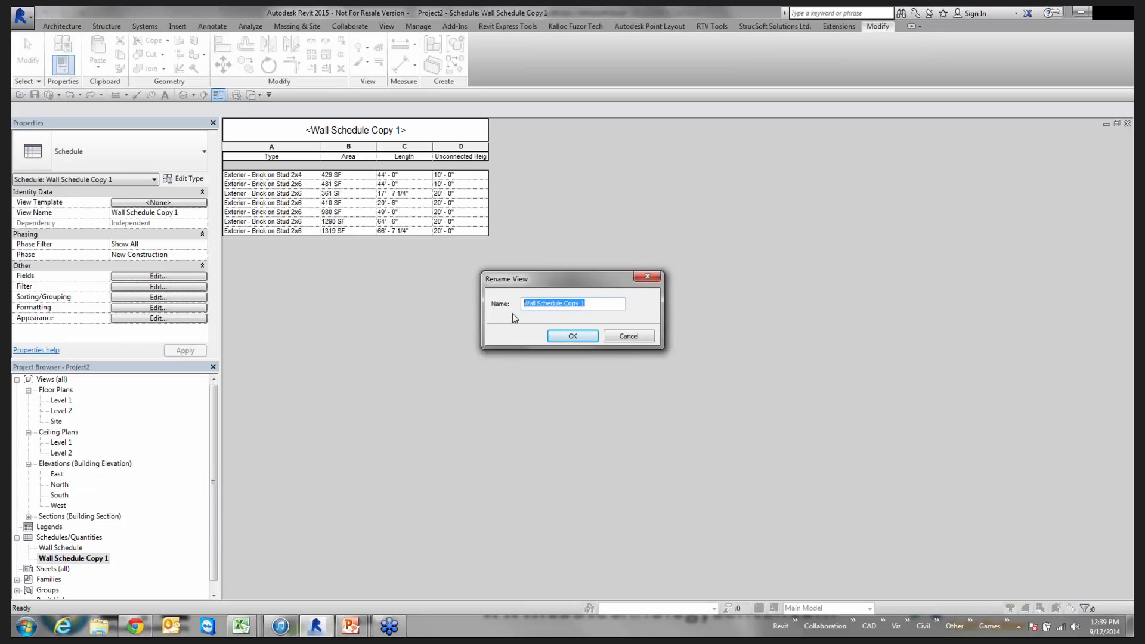
text(2x6 Walls)
click(564, 337)
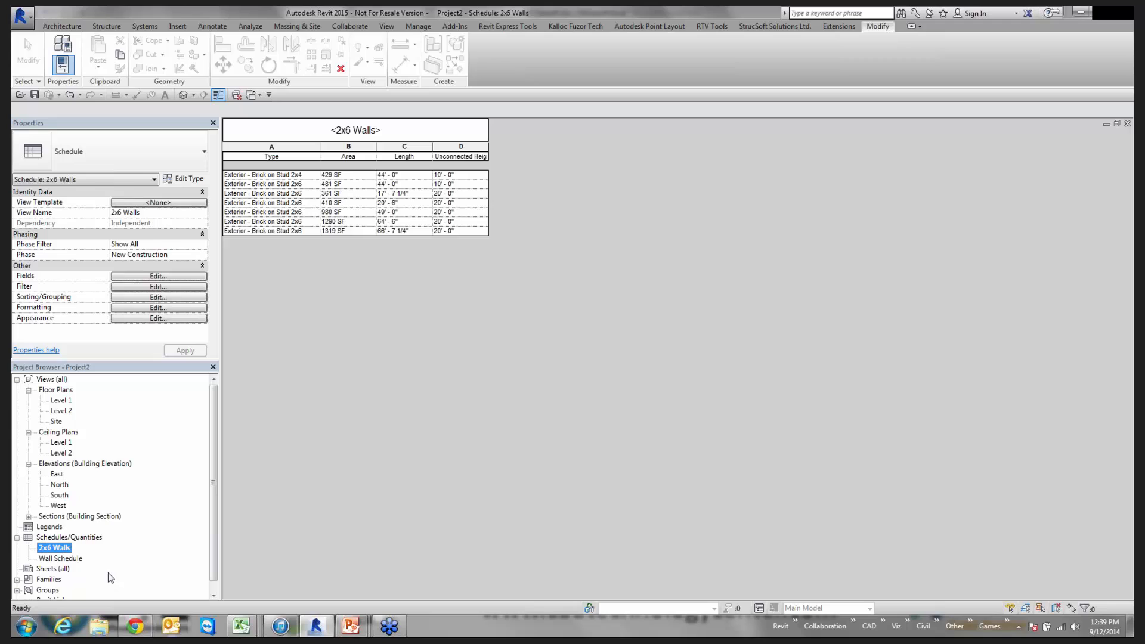
Step: Rename the original Wall Schedule to "2x4 Walls"
click(58, 559)
right_click(59, 558)
click(84, 481)
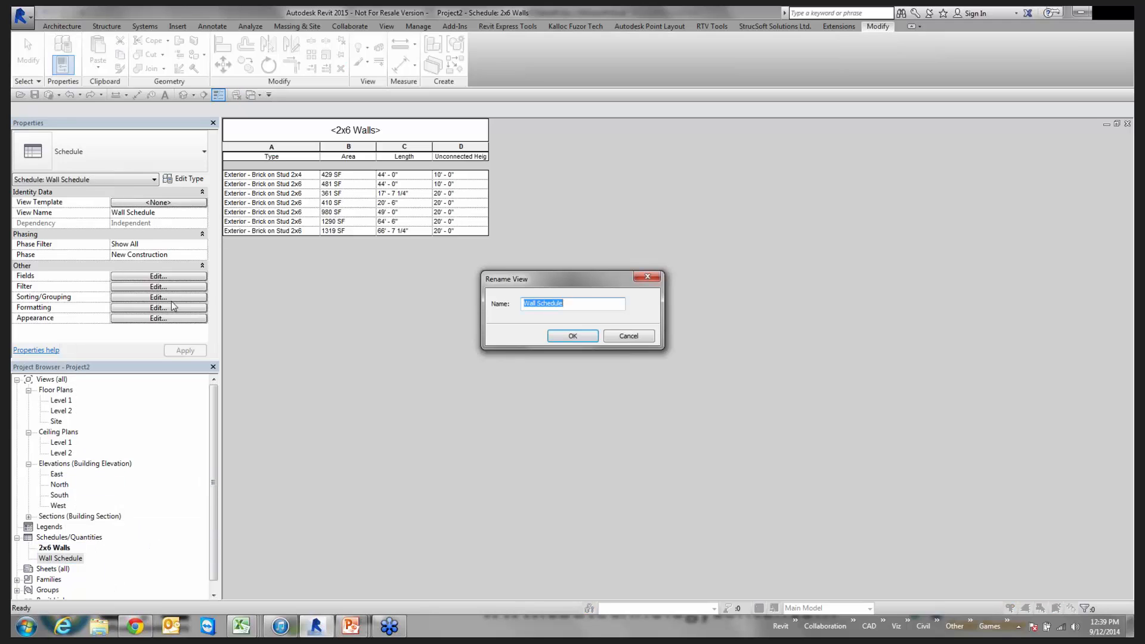
text(2x4 Walls)
key(Return)
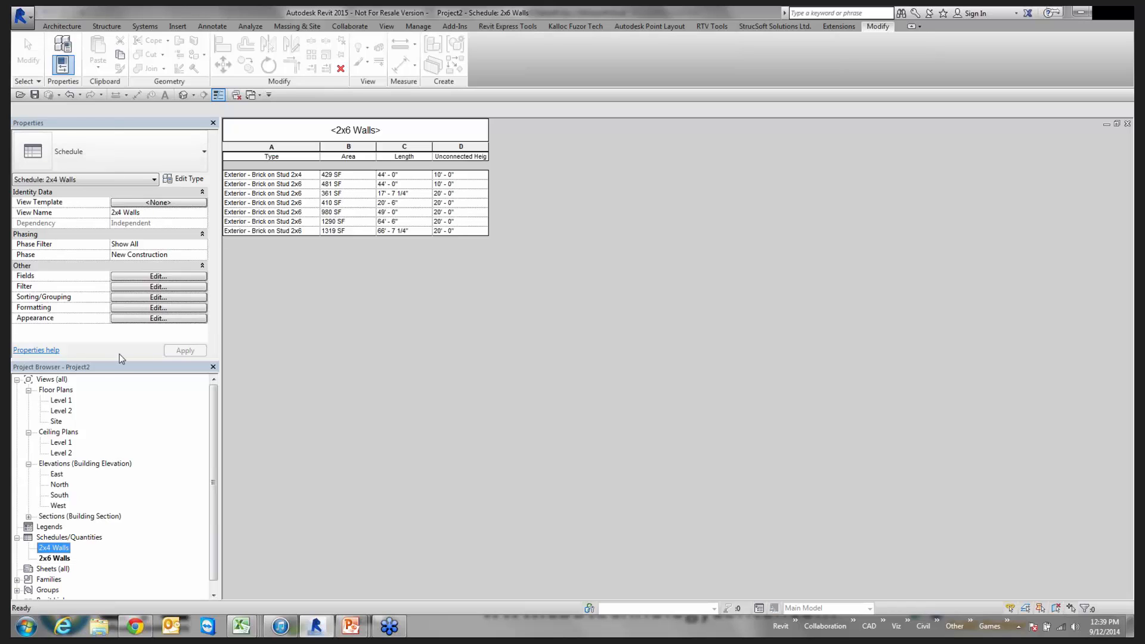
Step: Try to filter the 2x4 Walls schedule by wall type, adding the Family and Type field as a possible filter criterion
click(139, 287)
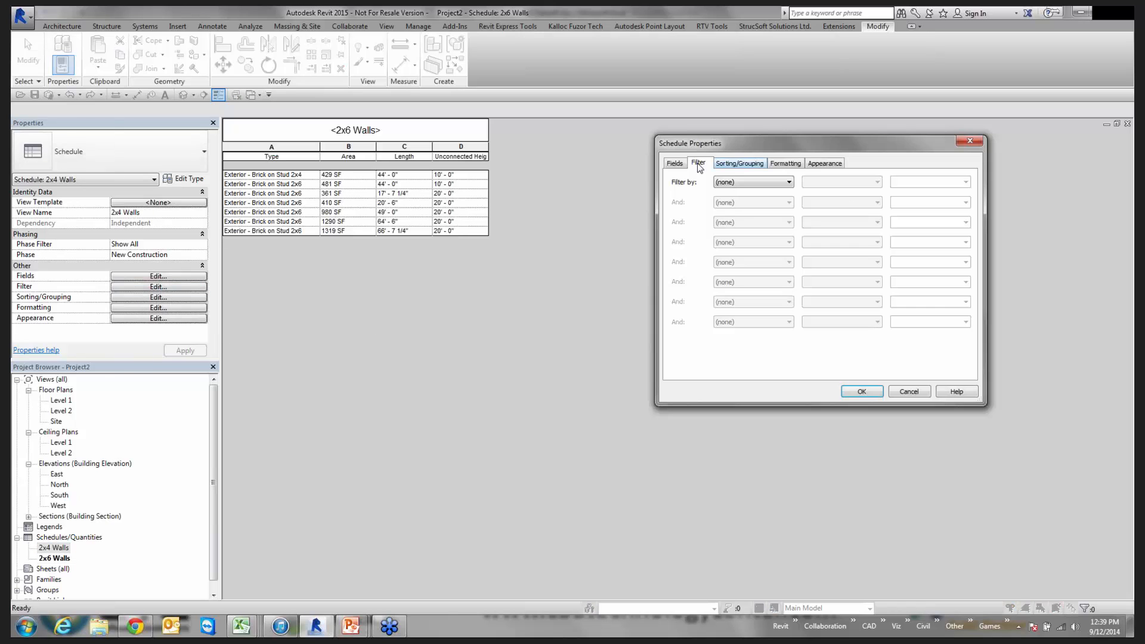
click(738, 182)
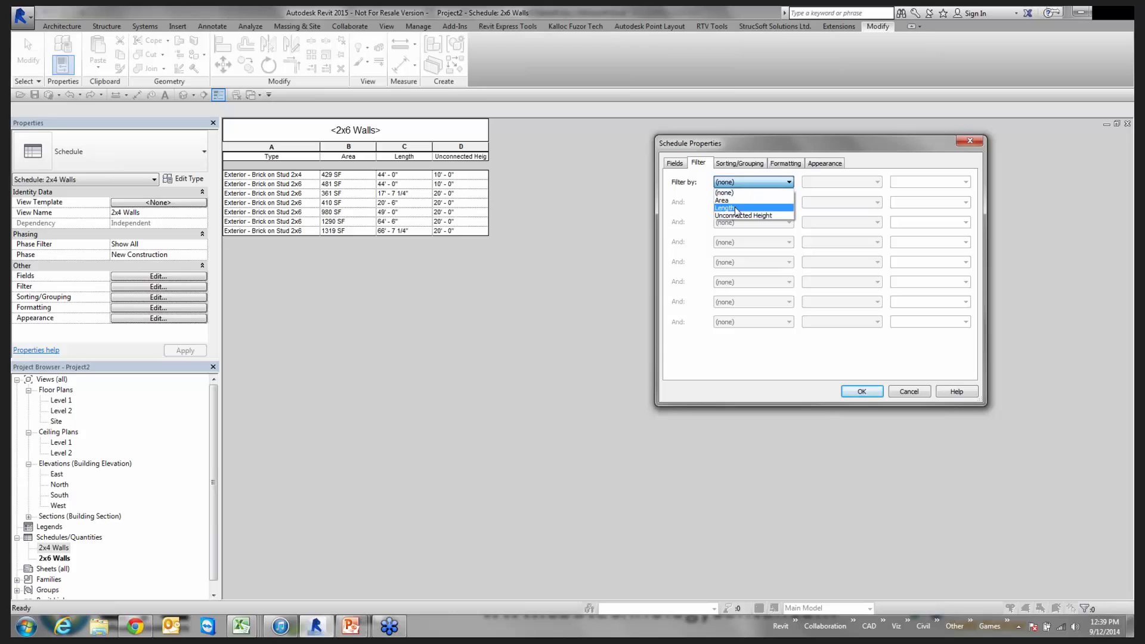
click(684, 163)
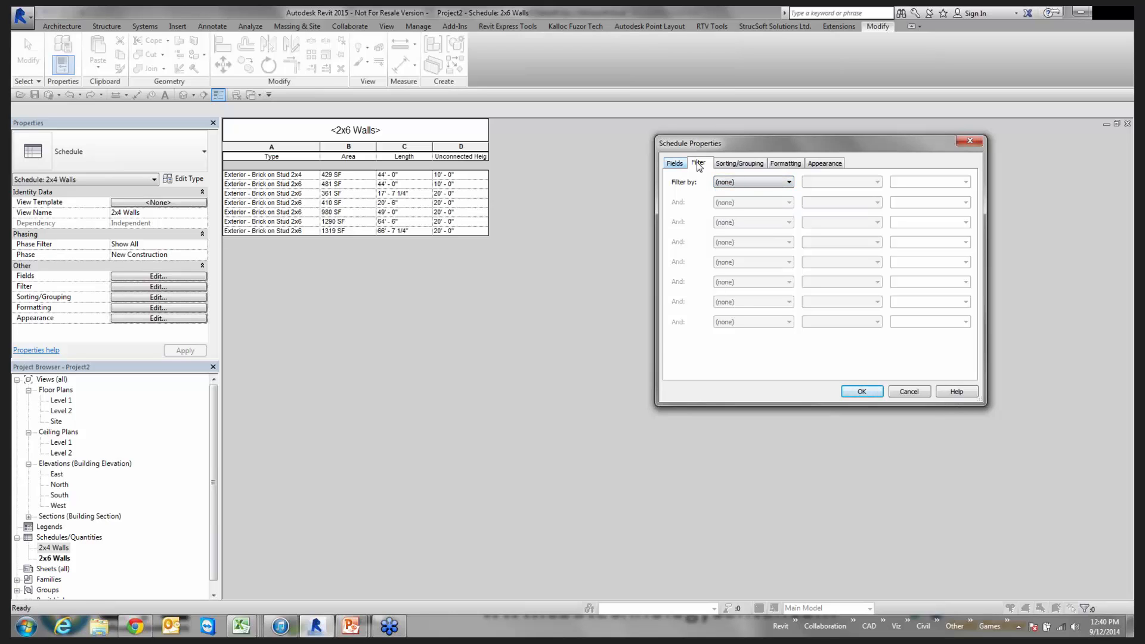
click(760, 183)
click(672, 166)
click(672, 166)
click(696, 221)
key(f)
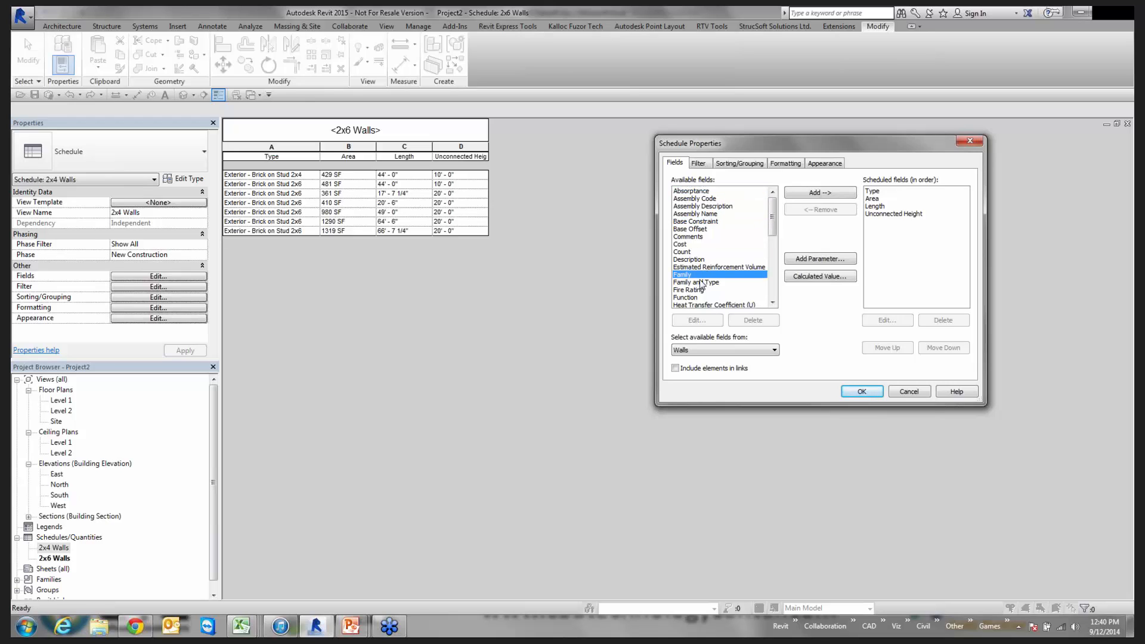
click(820, 193)
click(698, 163)
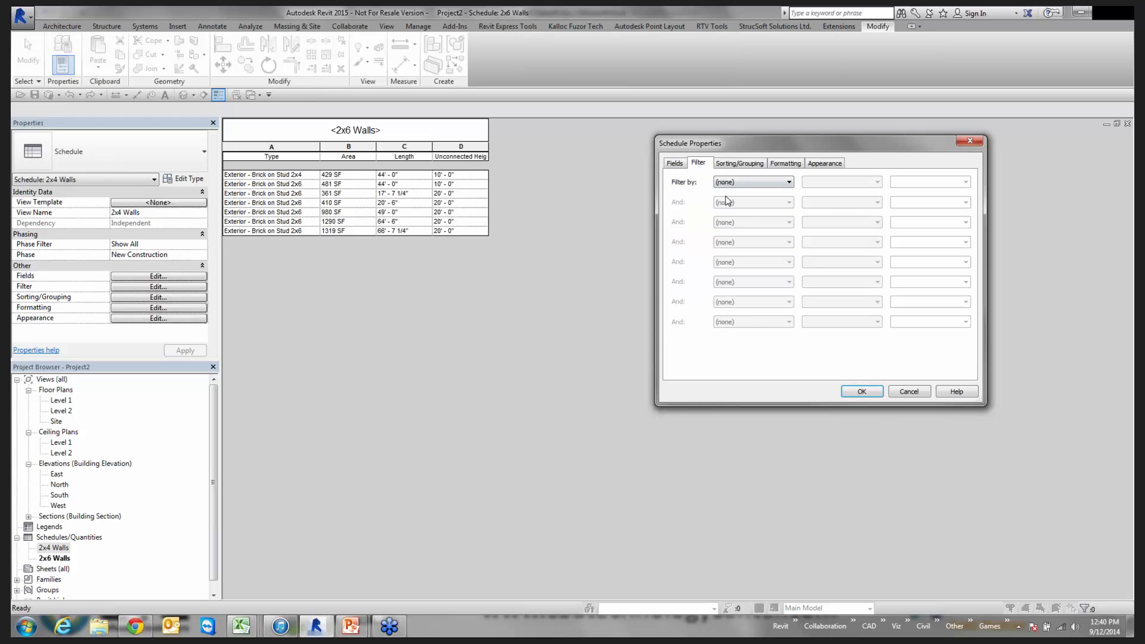
click(734, 183)
Step: Add the Type Mark field to the 2x4 Walls schedule and remove the Family and Type field
click(676, 163)
click(676, 164)
click(707, 230)
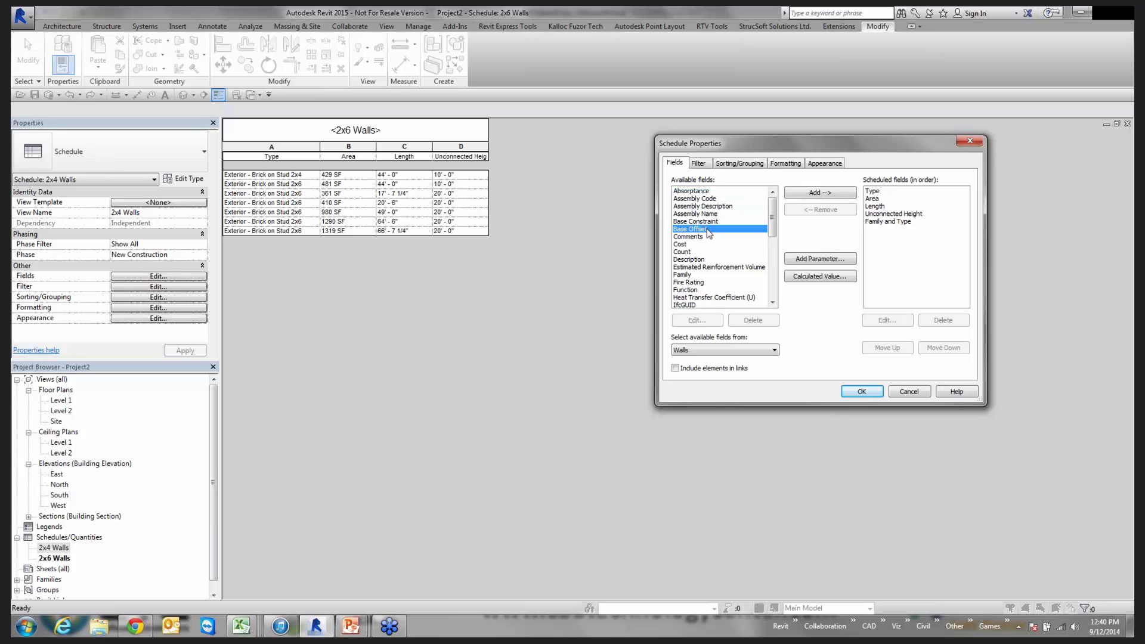
scroll(708, 233, down, 10)
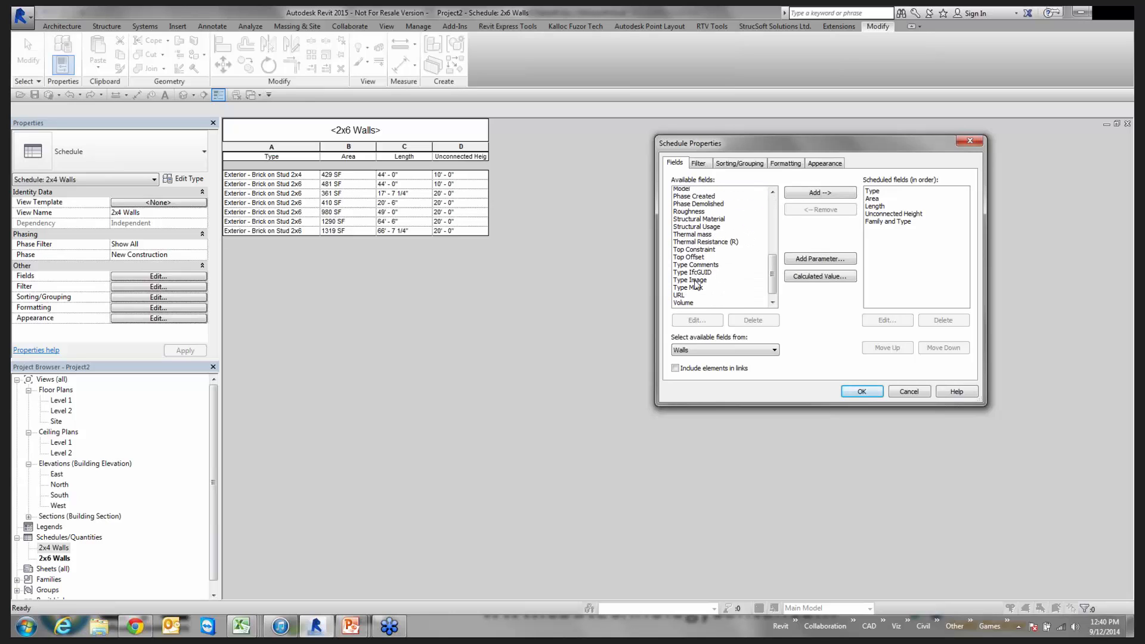
scroll(696, 285, down, 1)
click(709, 282)
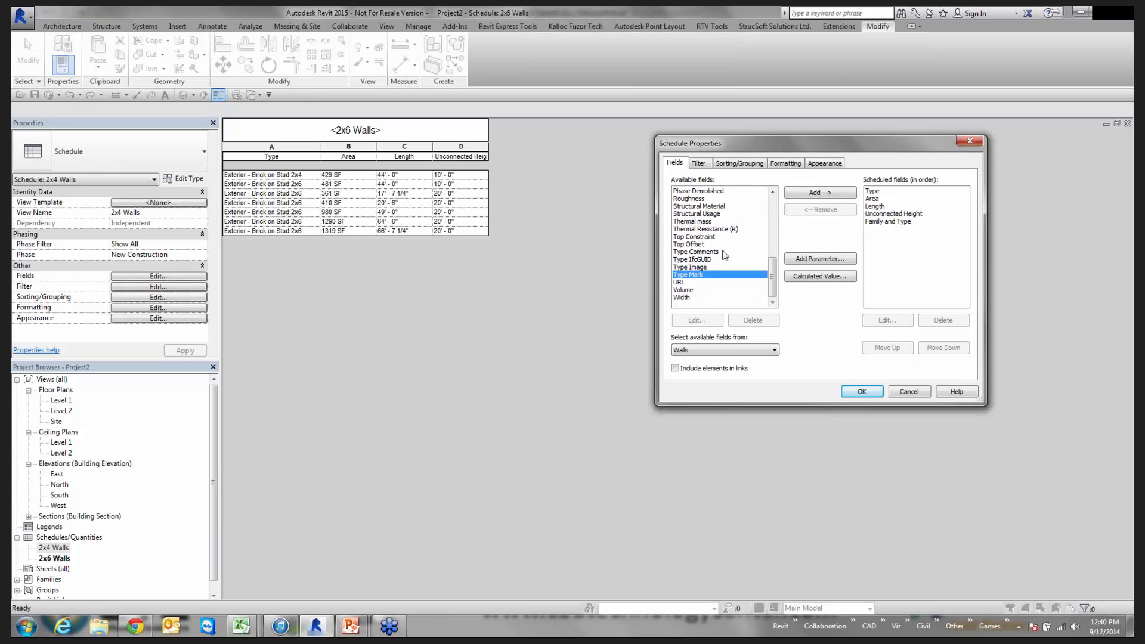
click(797, 194)
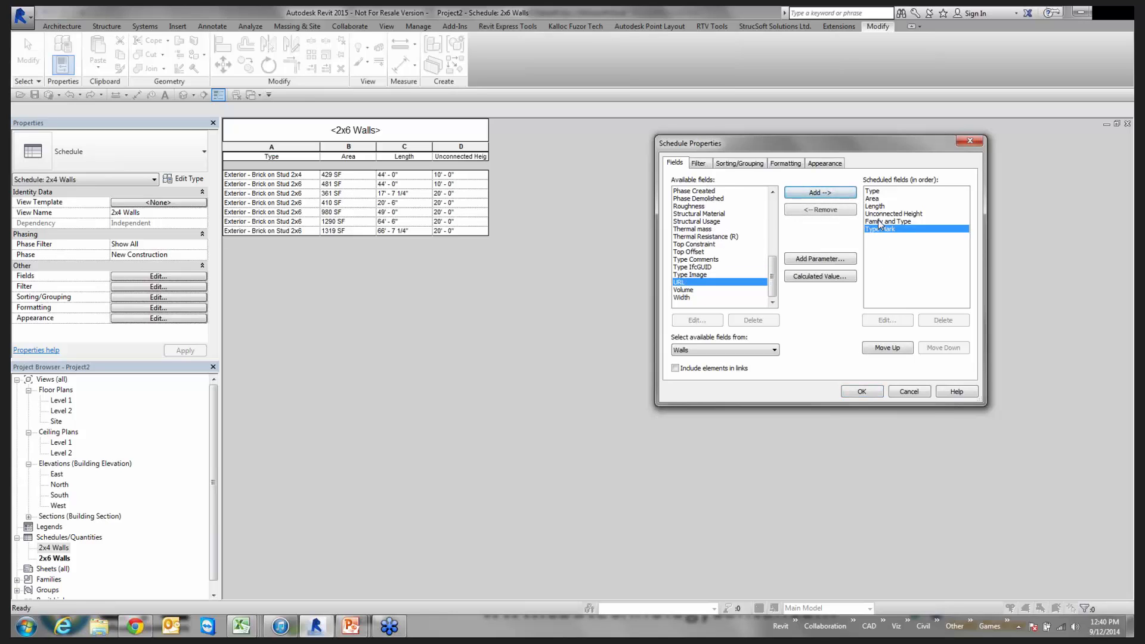
click(881, 221)
click(808, 211)
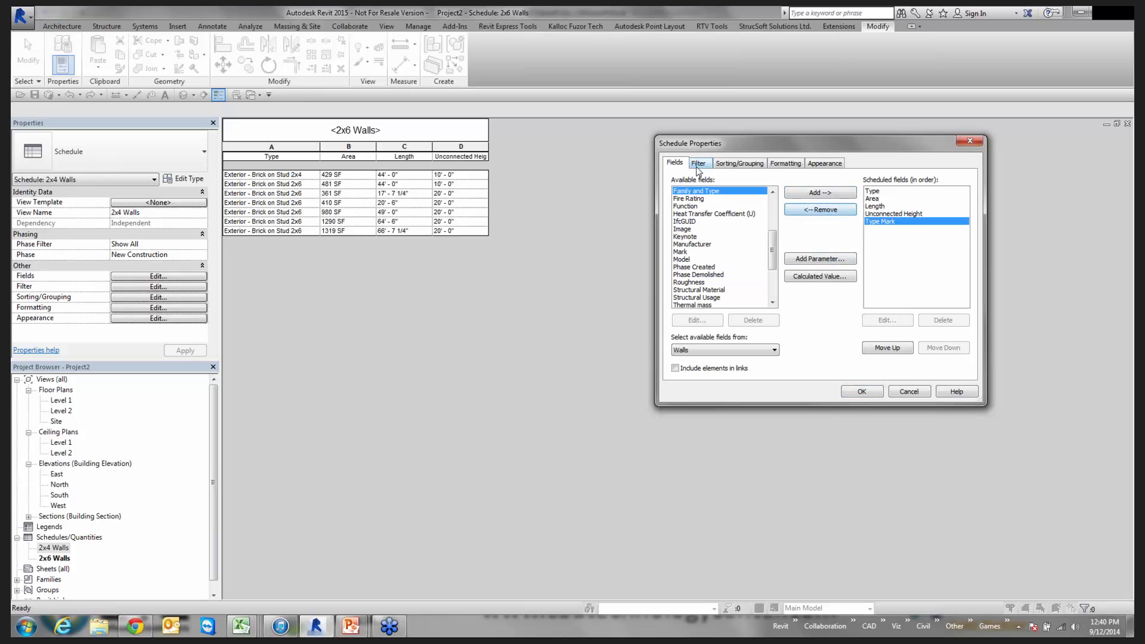
Step: Filter the 2x4 Walls schedule to Type Mark equals 2x4 and apply the schedule properties
drag(706, 145, 646, 145)
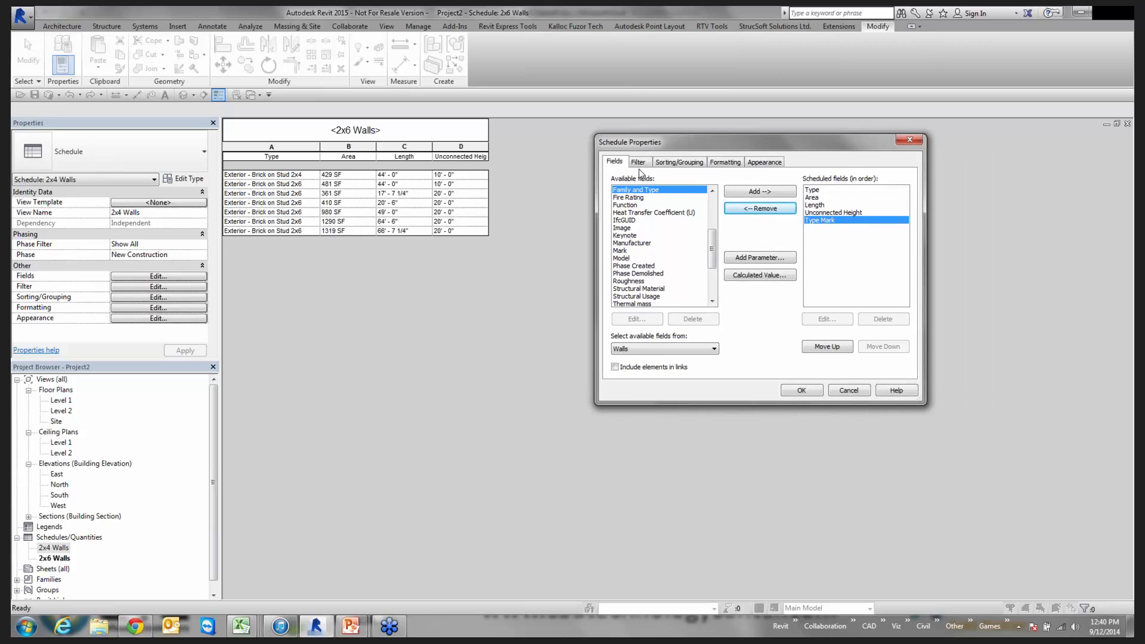
click(643, 169)
click(677, 182)
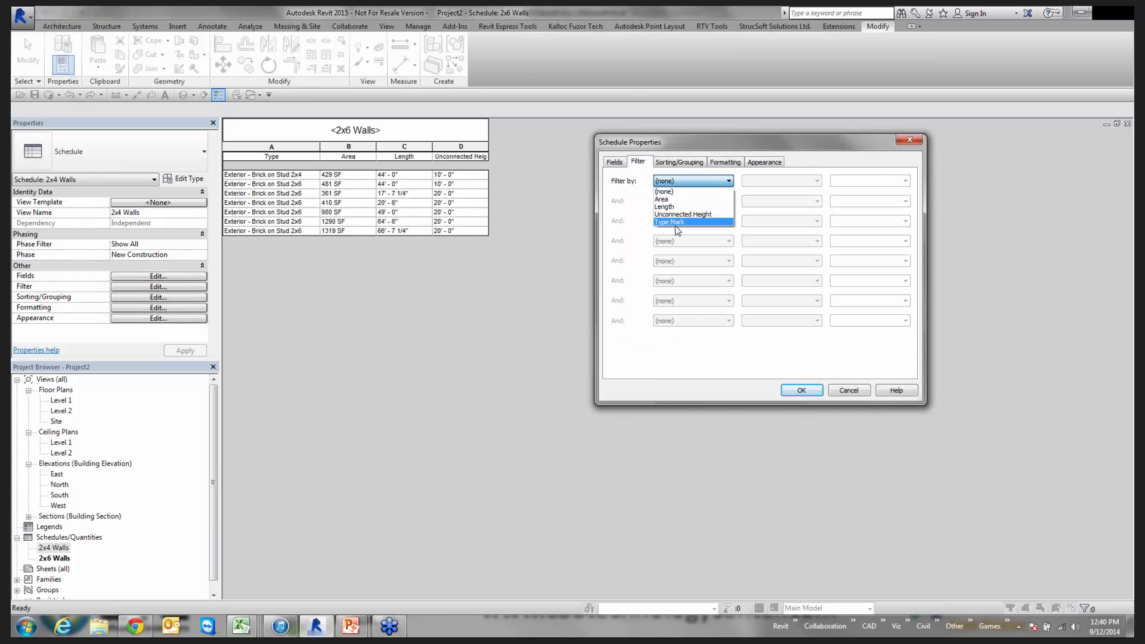
click(681, 222)
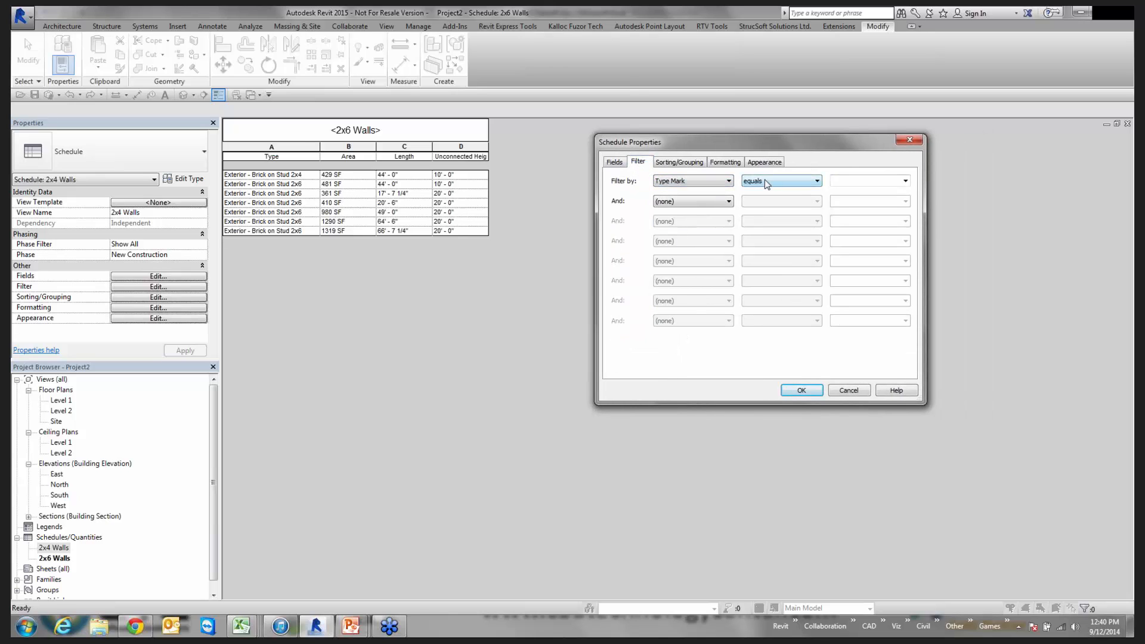
click(746, 180)
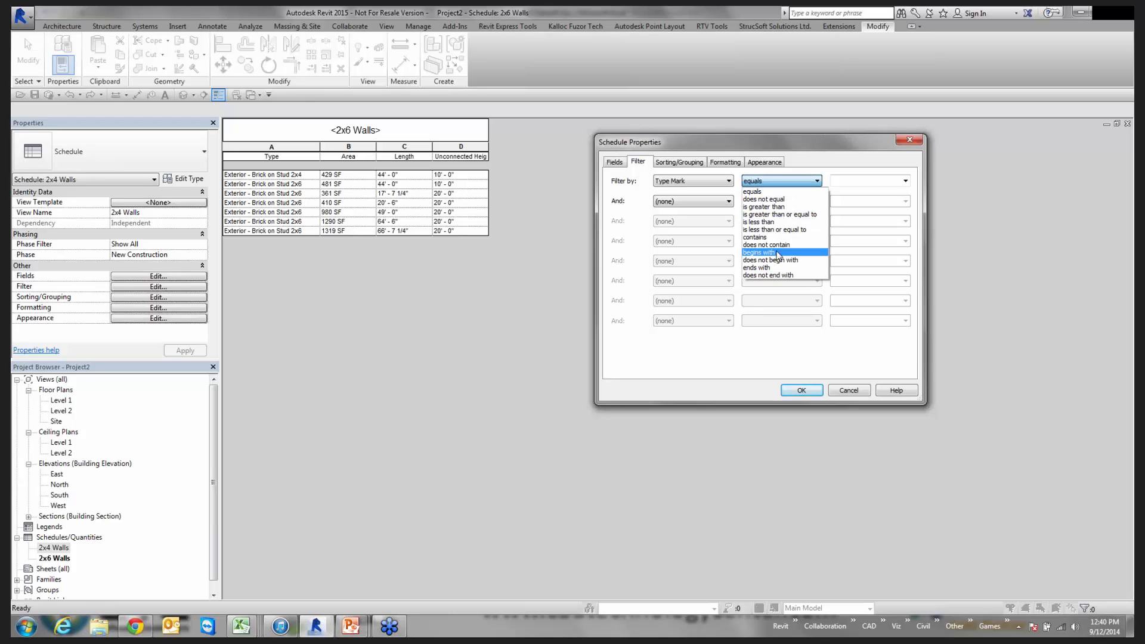
click(784, 337)
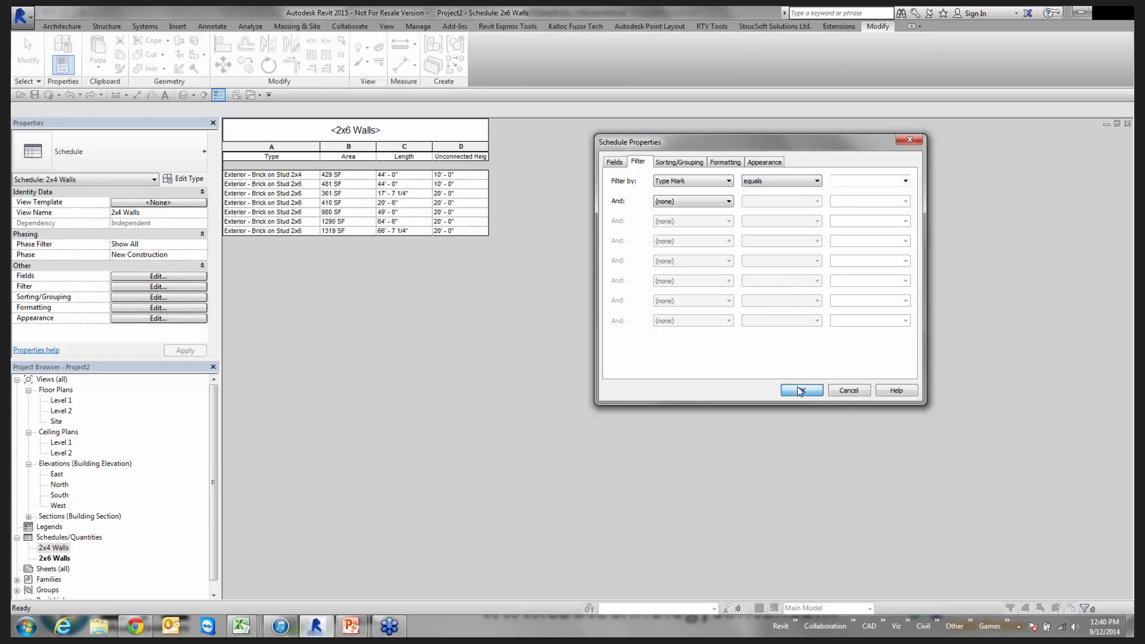
click(905, 180)
click(886, 186)
text(236)
key(Return)
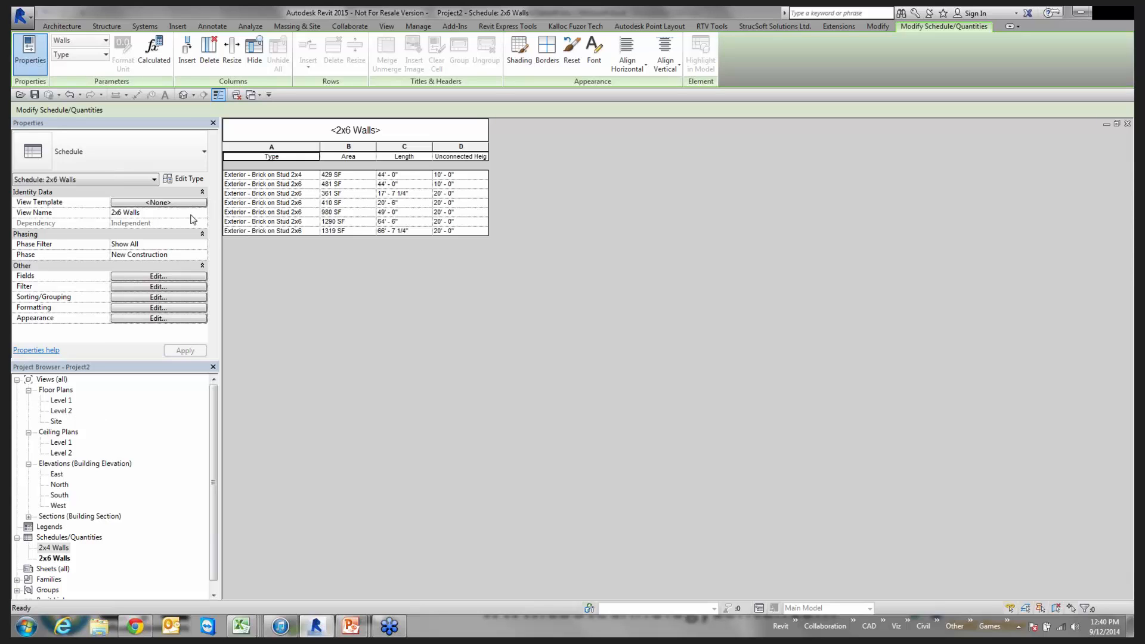
Step: From the Level 1 floor plan, fill in the Type Mark of the "Exterior - Brick on Stud 2x6" wall type
double_click(63, 400)
click(438, 339)
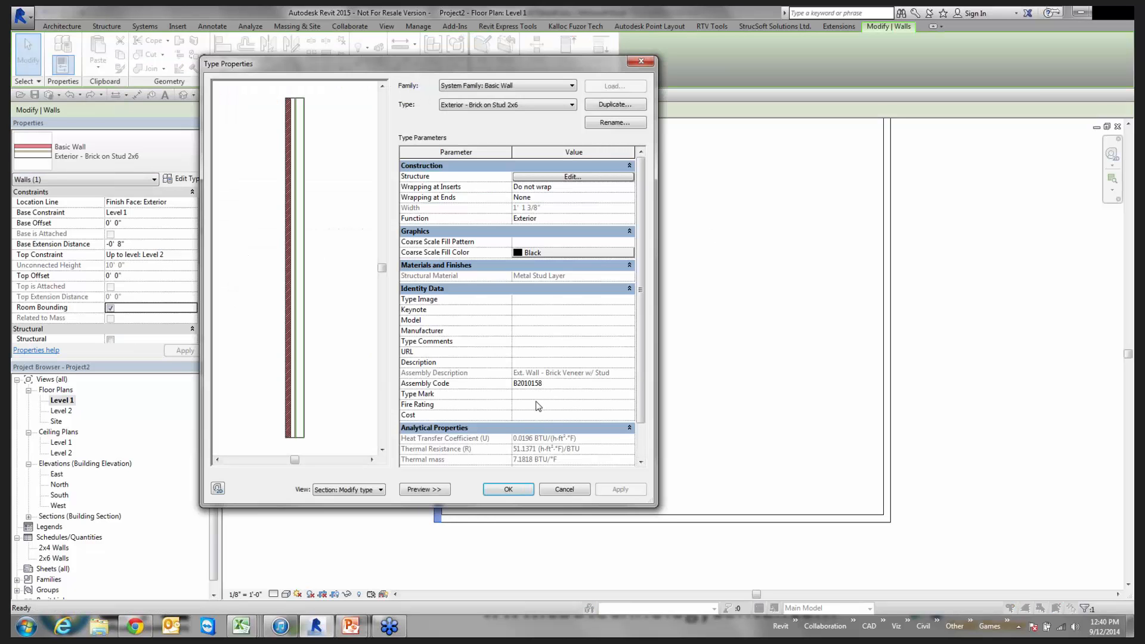
click(535, 394)
text(Type)
click(510, 489)
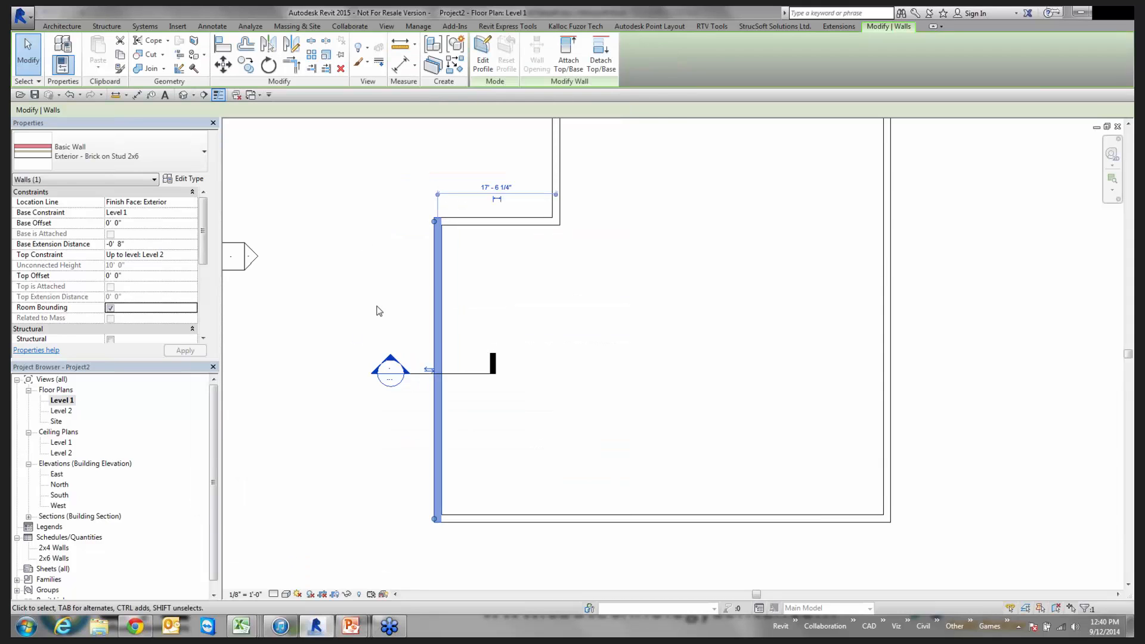
Step: In the building section, set the Type Mark of the upper wall's "Exterior - Brick on Stud 2x4" type to 2x4
click(380, 313)
double_click(389, 370)
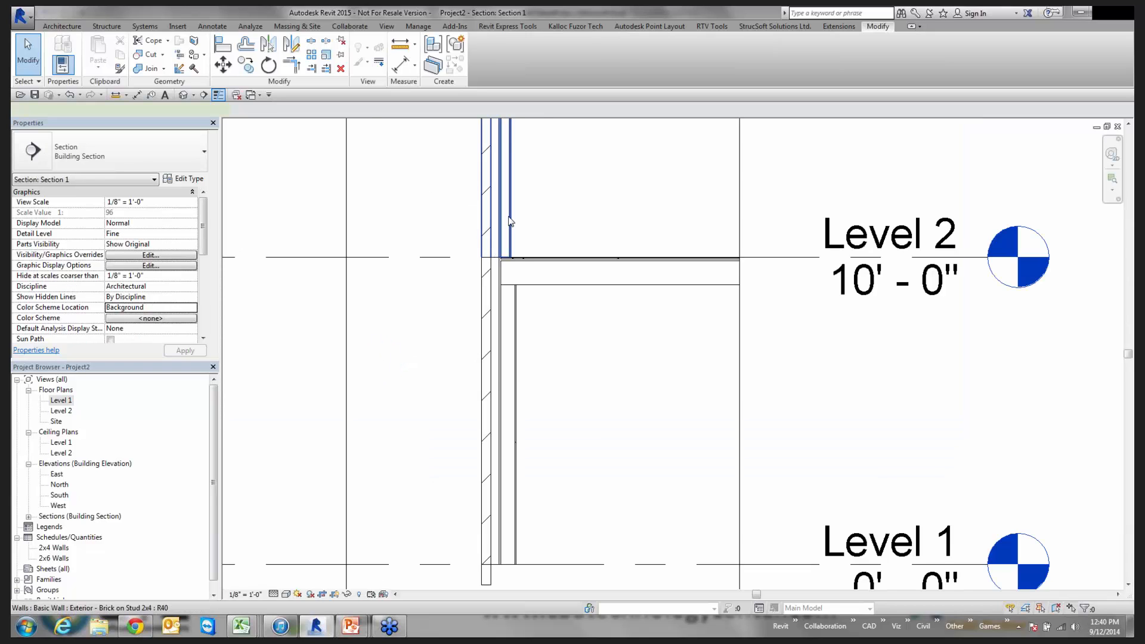
click(510, 220)
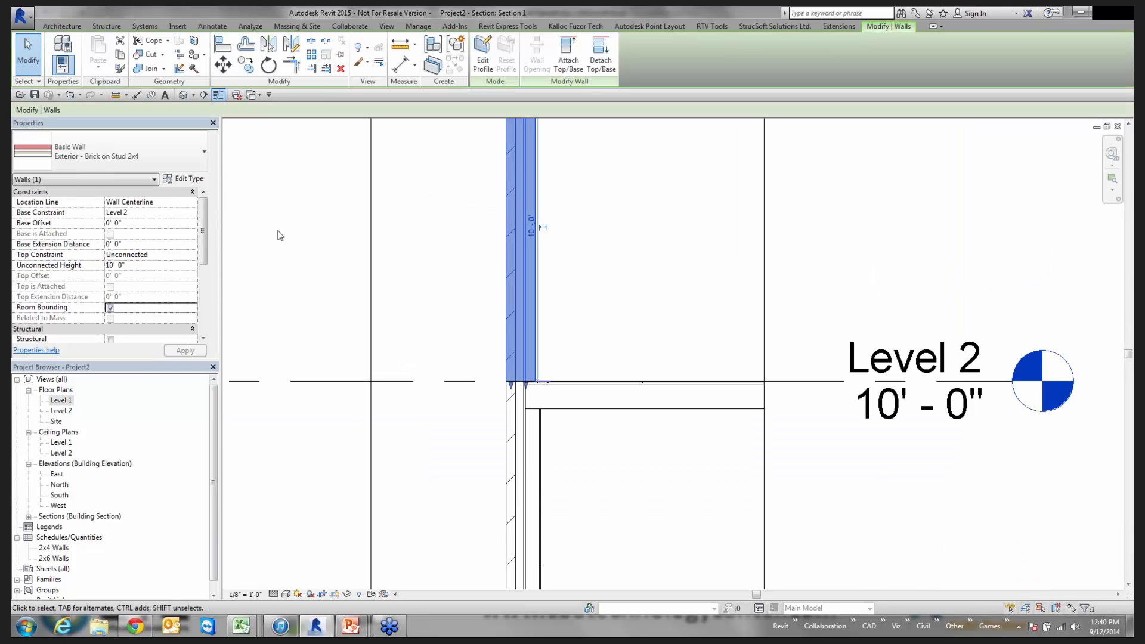
click(182, 180)
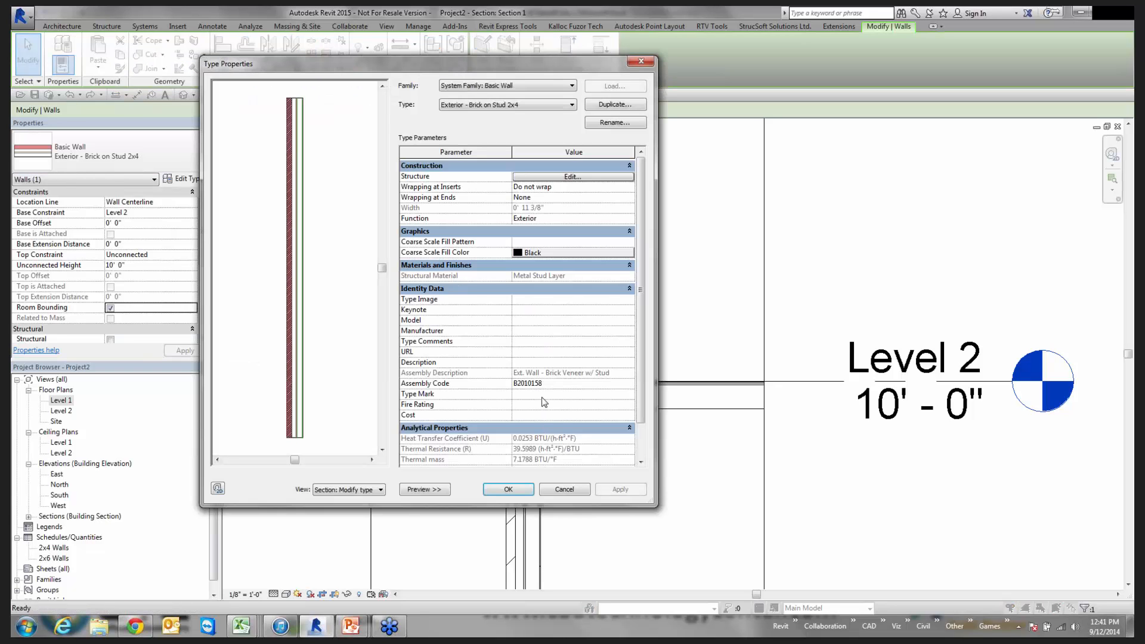
click(543, 396)
text(Typ)
click(510, 489)
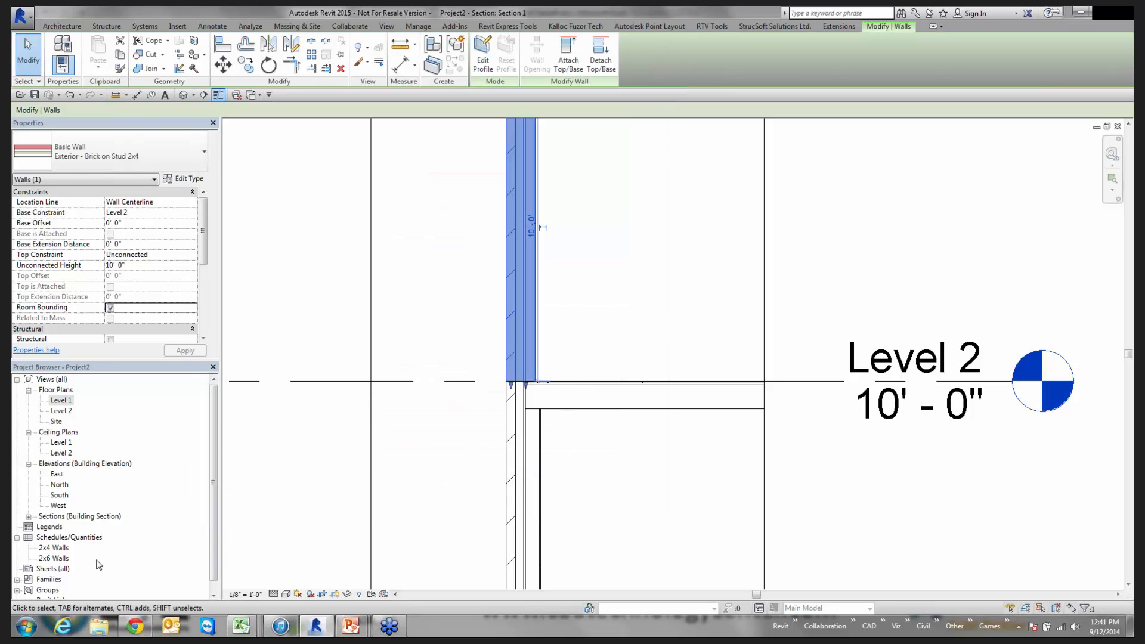
Step: Open the 2x4 Walls schedule and review its listed walls and Type Mark filter
click(55, 550)
double_click(55, 550)
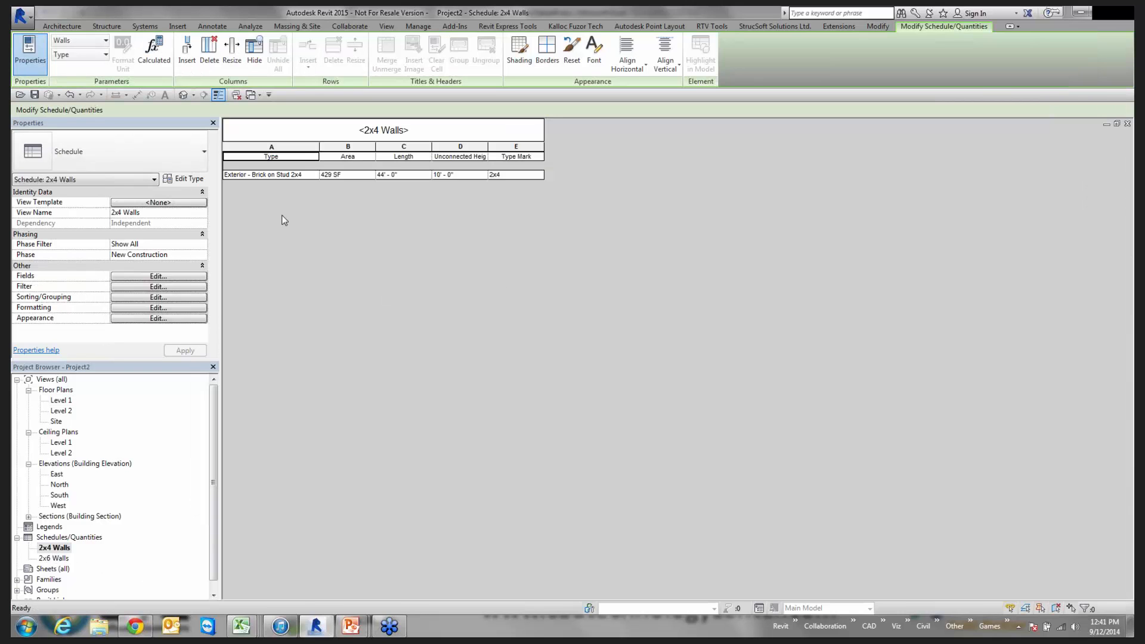
click(174, 287)
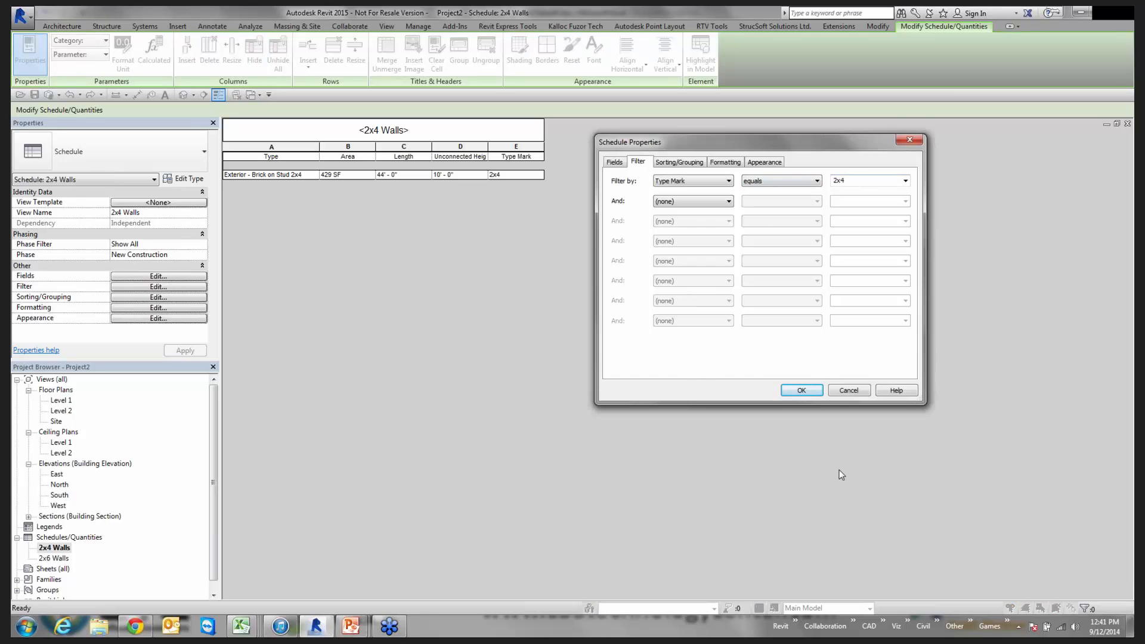
click(801, 391)
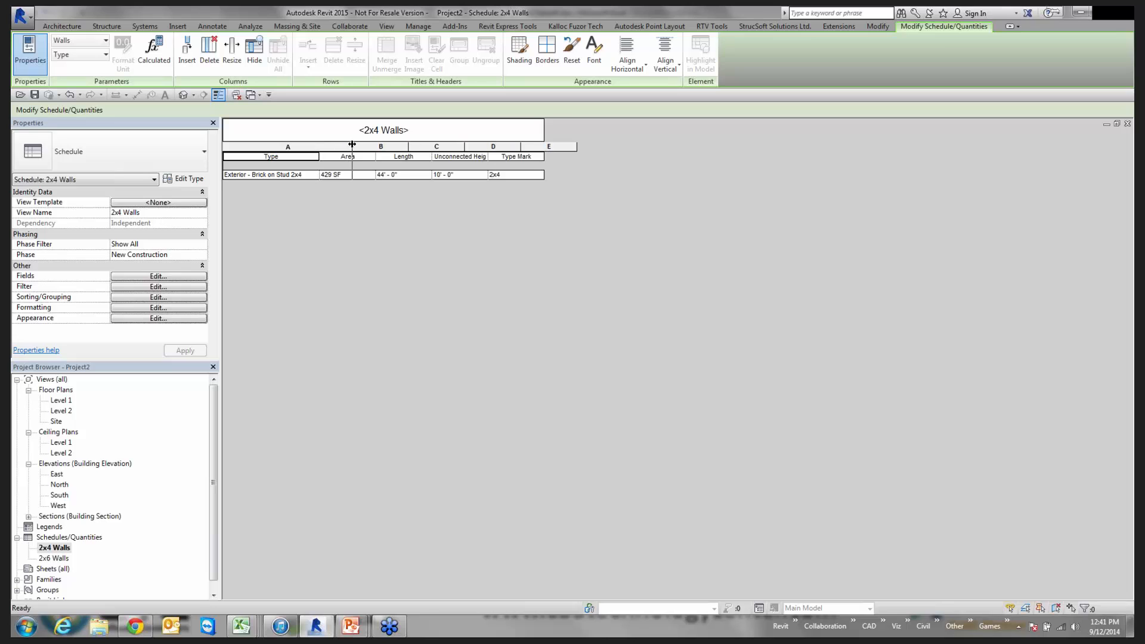
Step: Add the Type Mark field to the scheduled fields of the 2x6 Walls schedule
double_click(60, 559)
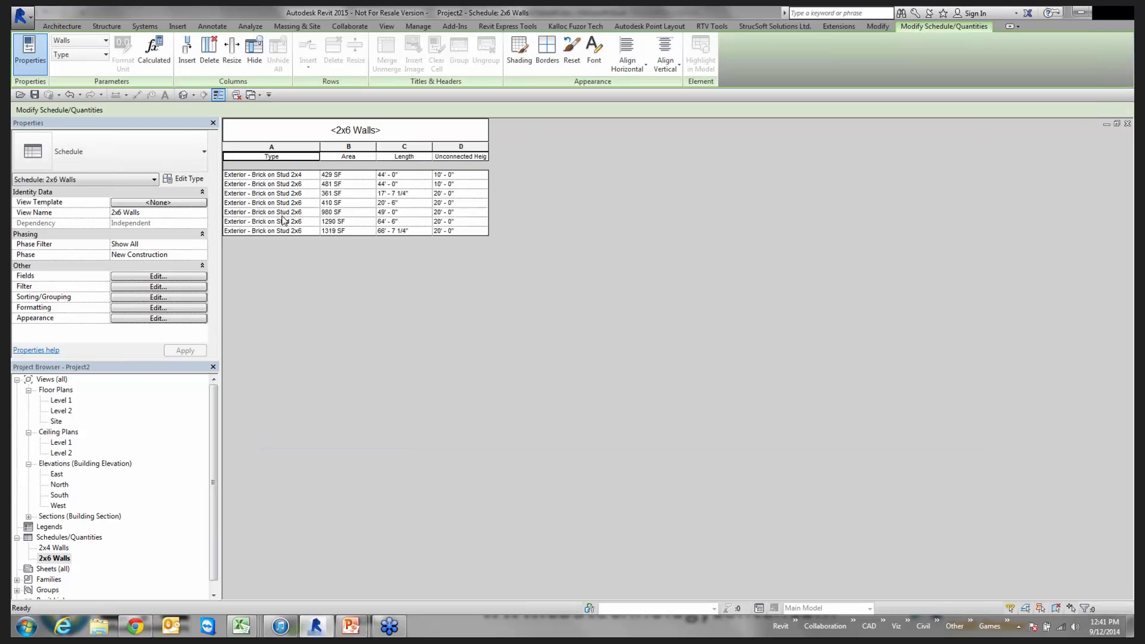
click(187, 287)
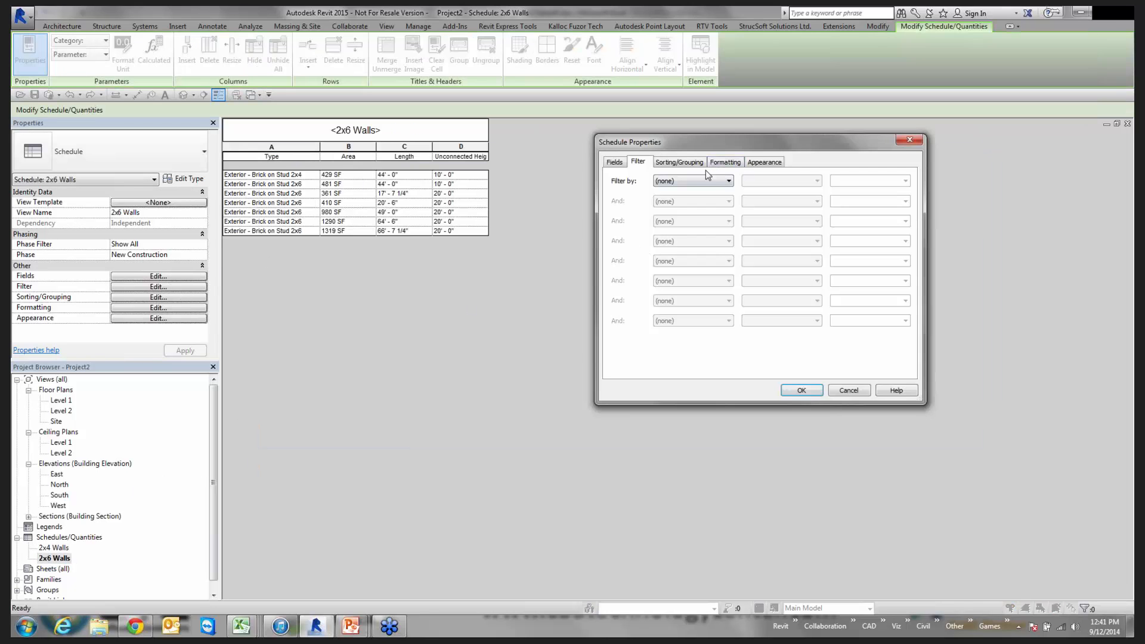
click(704, 182)
click(623, 161)
click(623, 161)
click(625, 281)
text(ty)
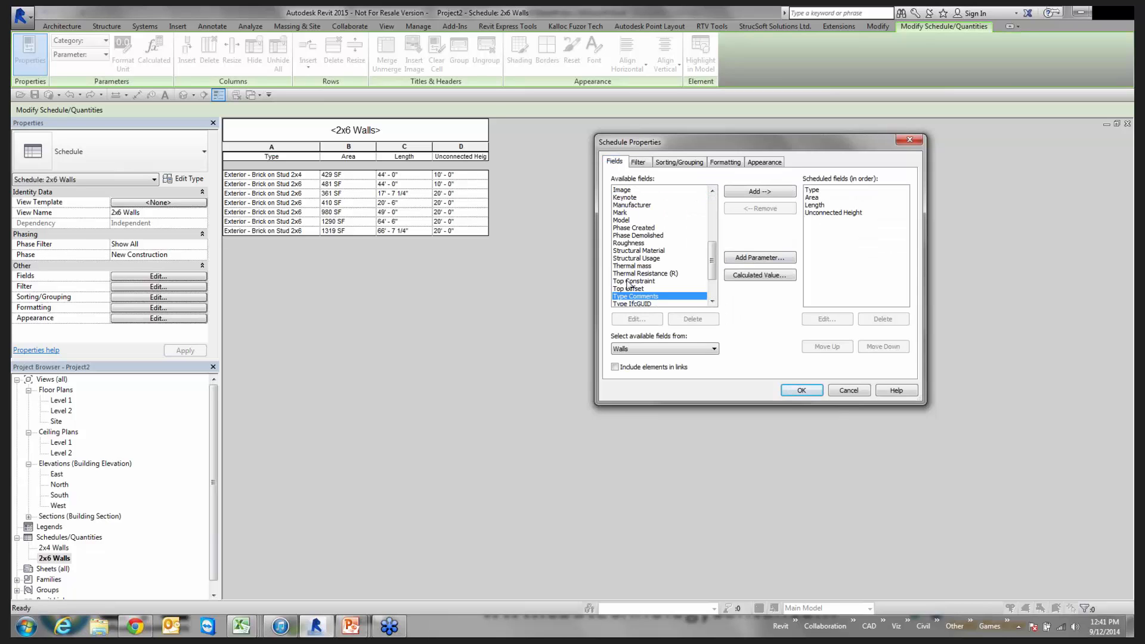
scroll(630, 285, down, 2)
click(629, 273)
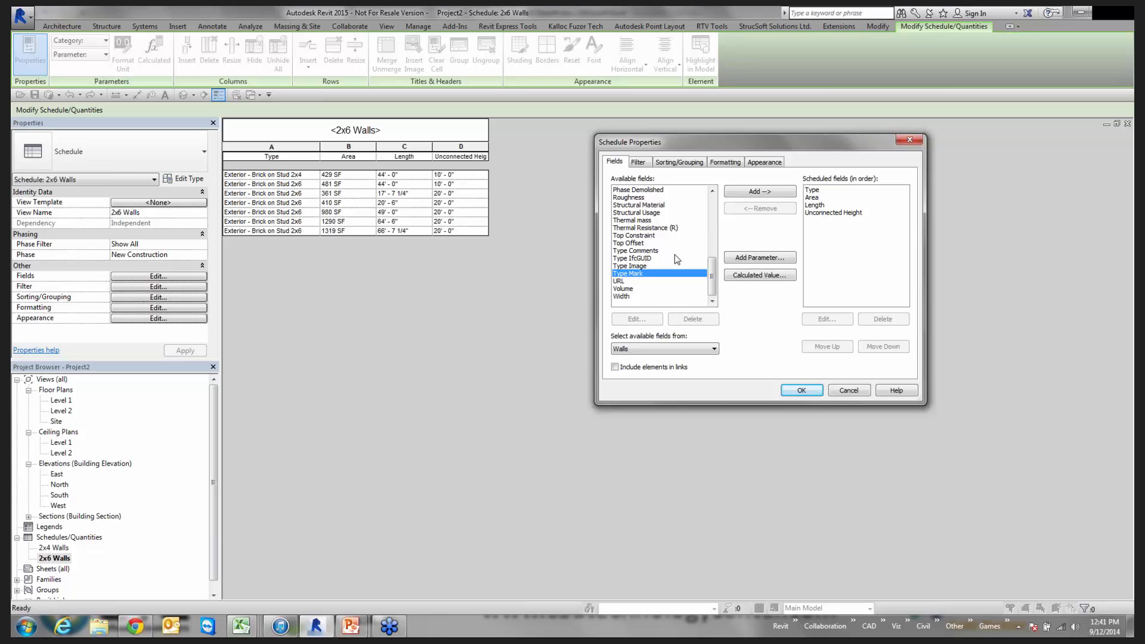
click(750, 192)
Step: Filter the 2x6 Walls schedule to Type Mark equals 2x6 and apply the schedule properties
click(638, 162)
click(672, 182)
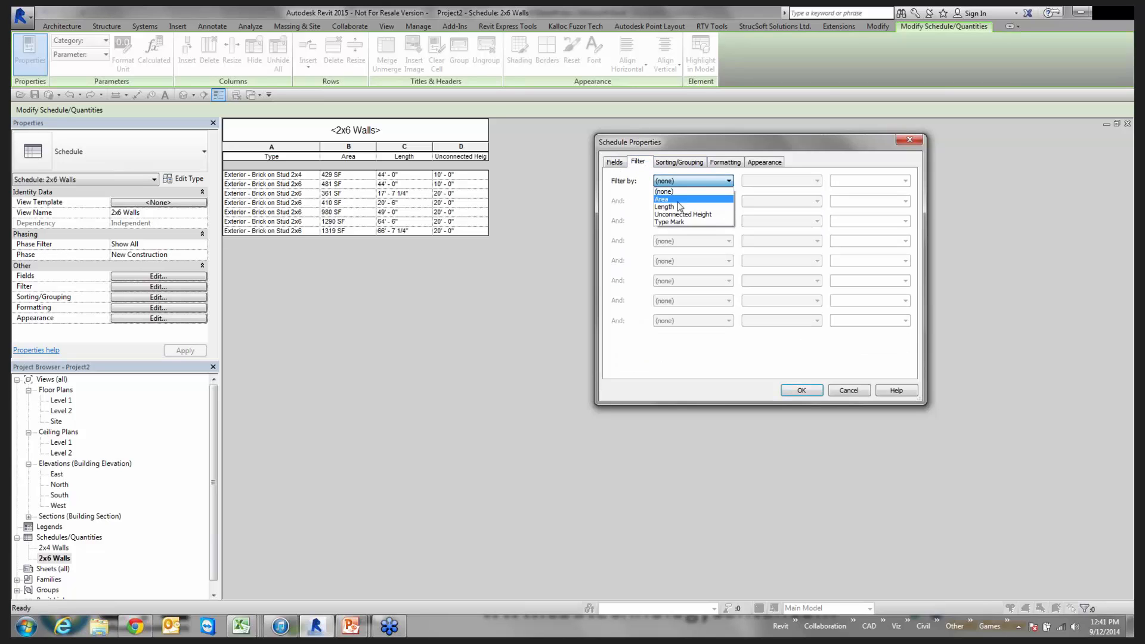
click(668, 222)
click(889, 184)
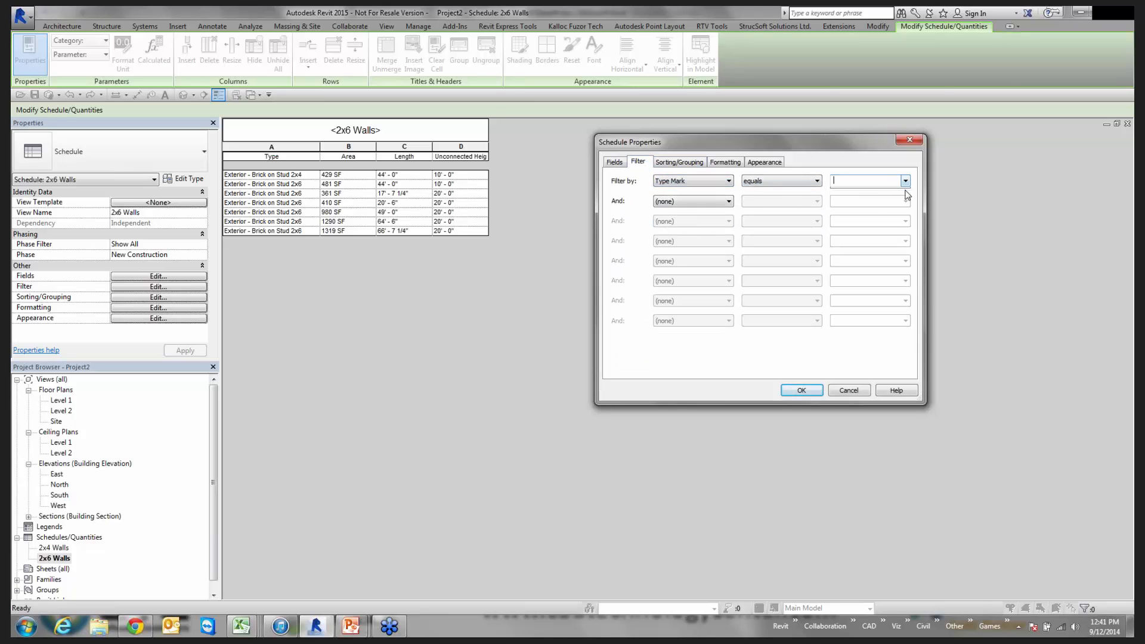
click(905, 181)
click(874, 196)
click(803, 390)
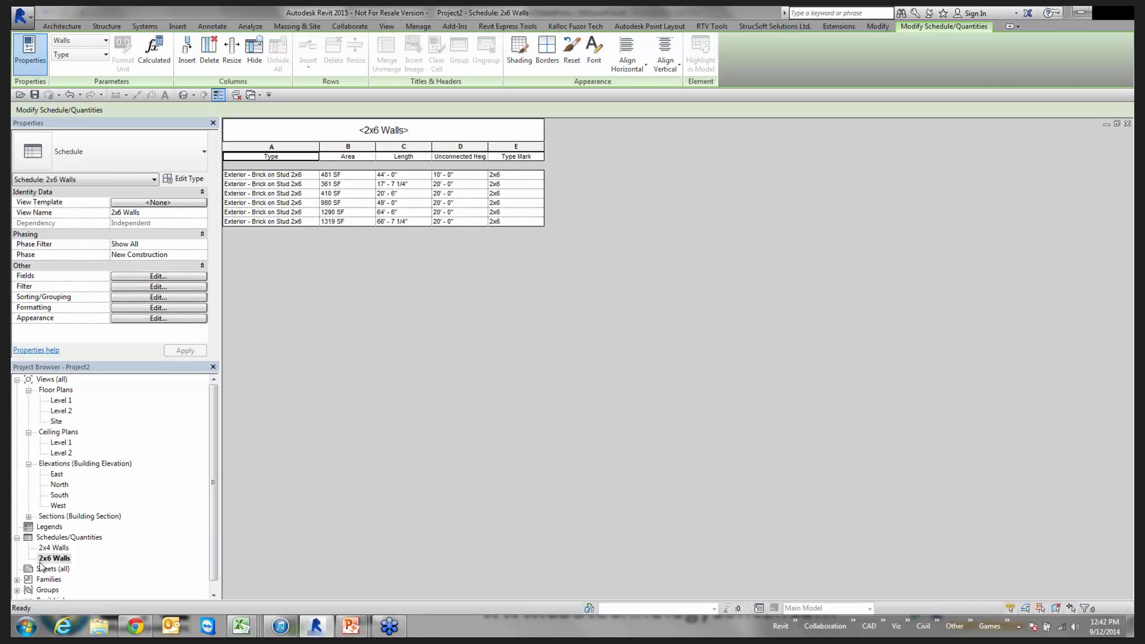
Step: Start Spreadsheet Link, list the project's schedules and add both 2x4 Walls and 2x6 Walls to the selected schedules
click(513, 27)
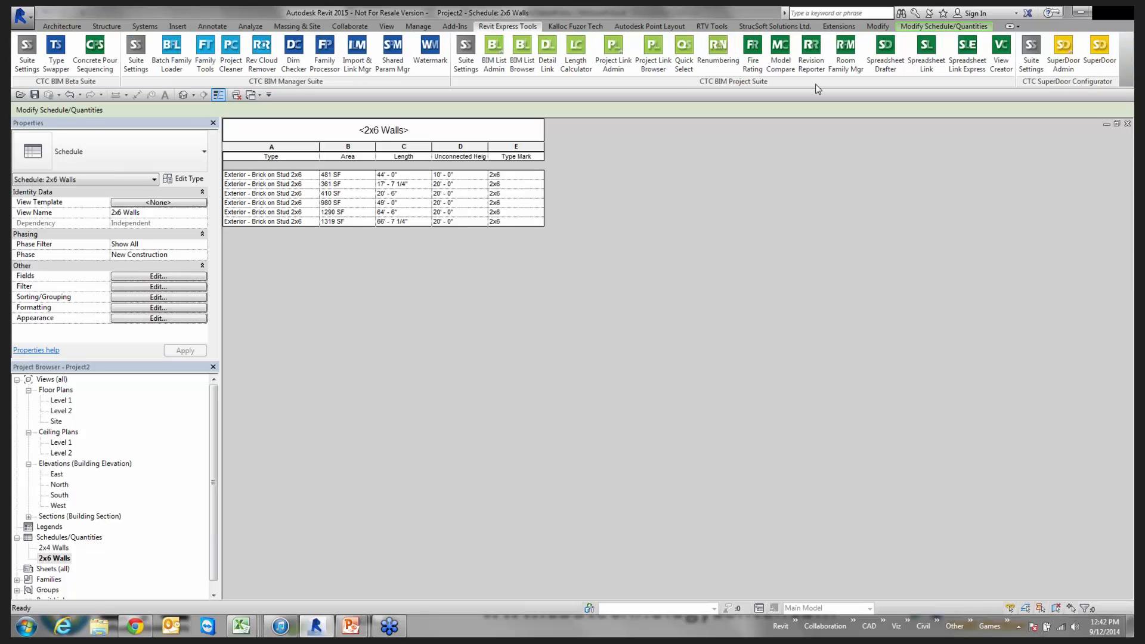
click(942, 66)
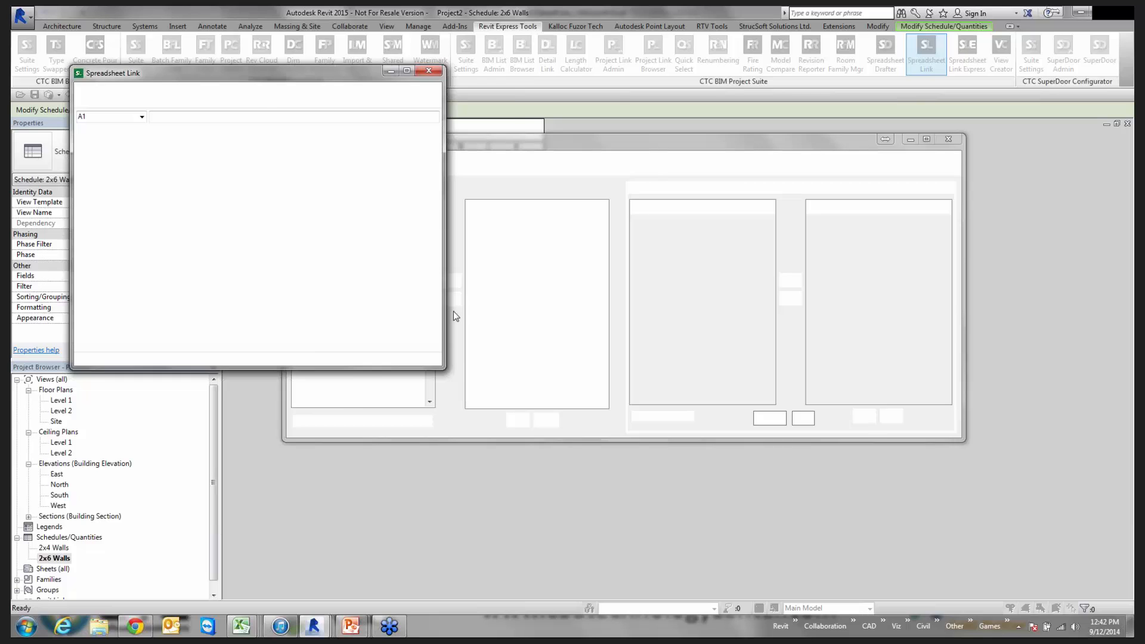
click(322, 421)
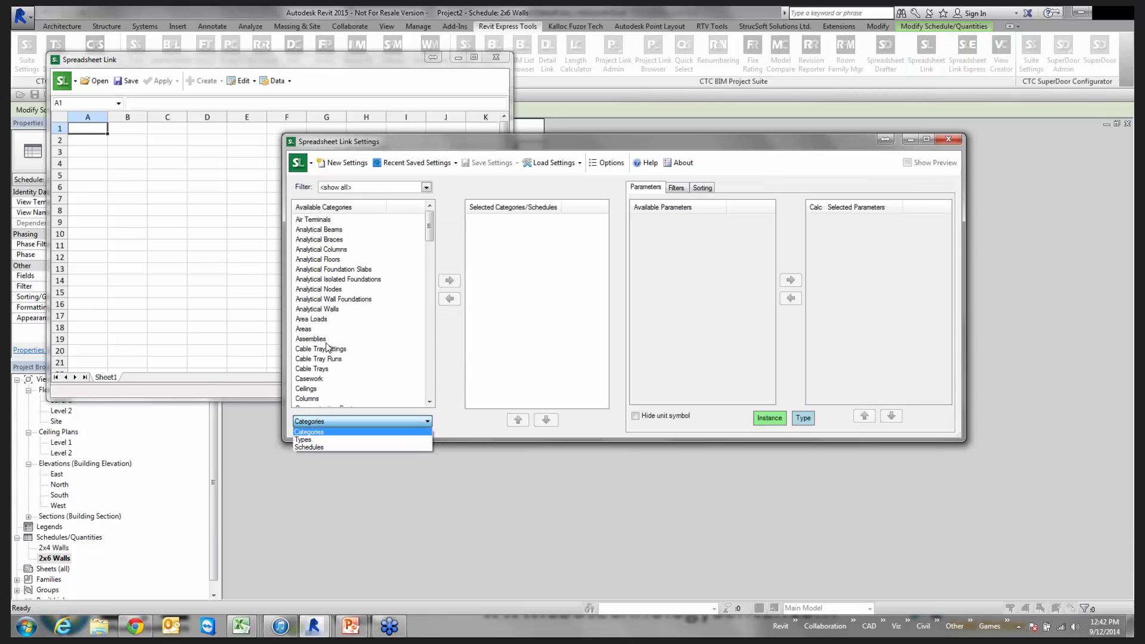
click(316, 449)
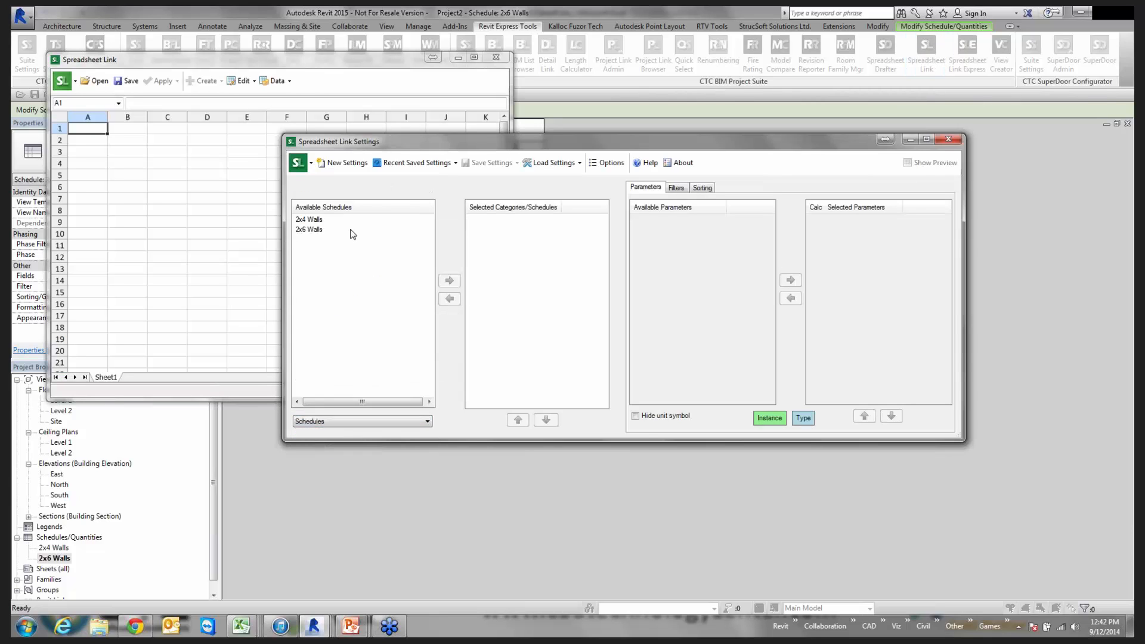
click(309, 220)
click(449, 281)
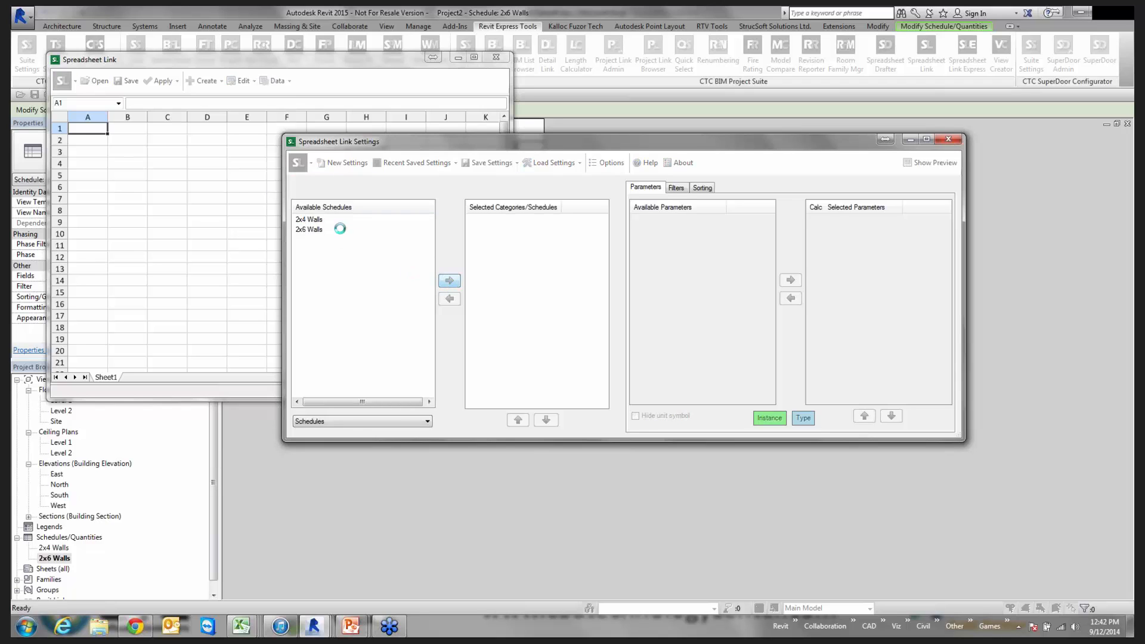
click(309, 220)
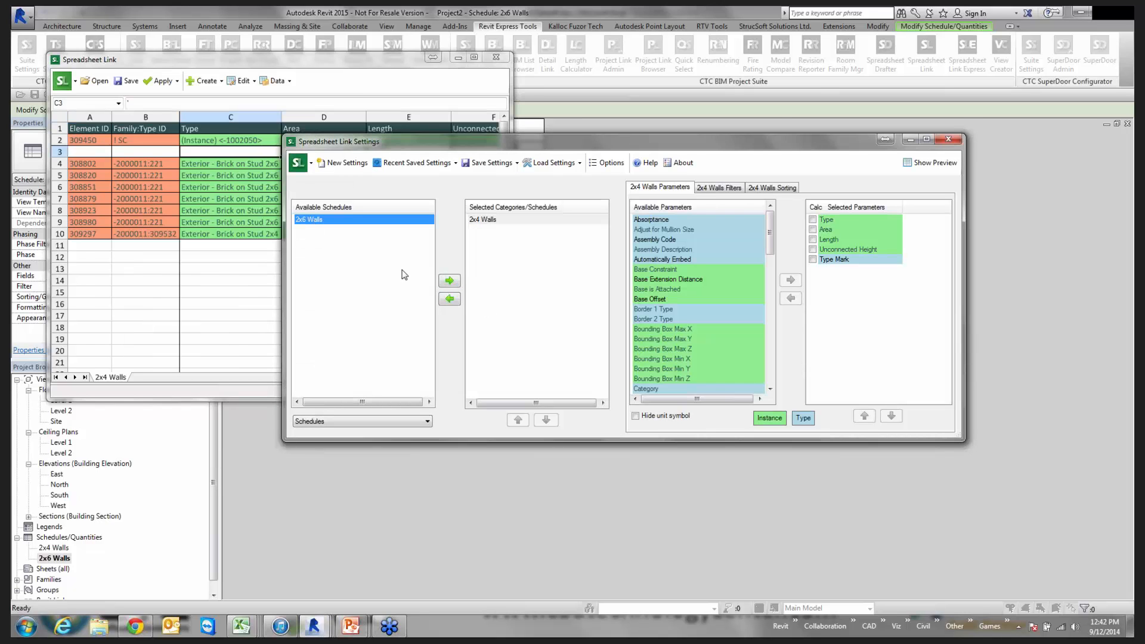
click(449, 281)
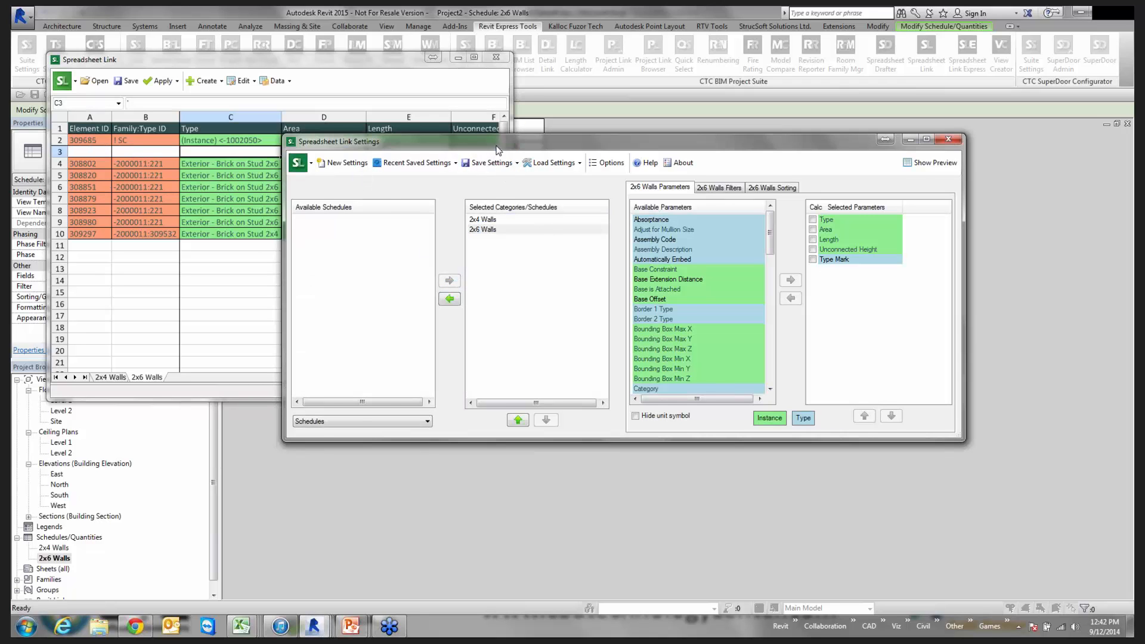
Step: In the Spreadsheet Link settings, add a parameter filter to 2x6 Walls so that Type Mark equals 2x6
drag(498, 145, 569, 145)
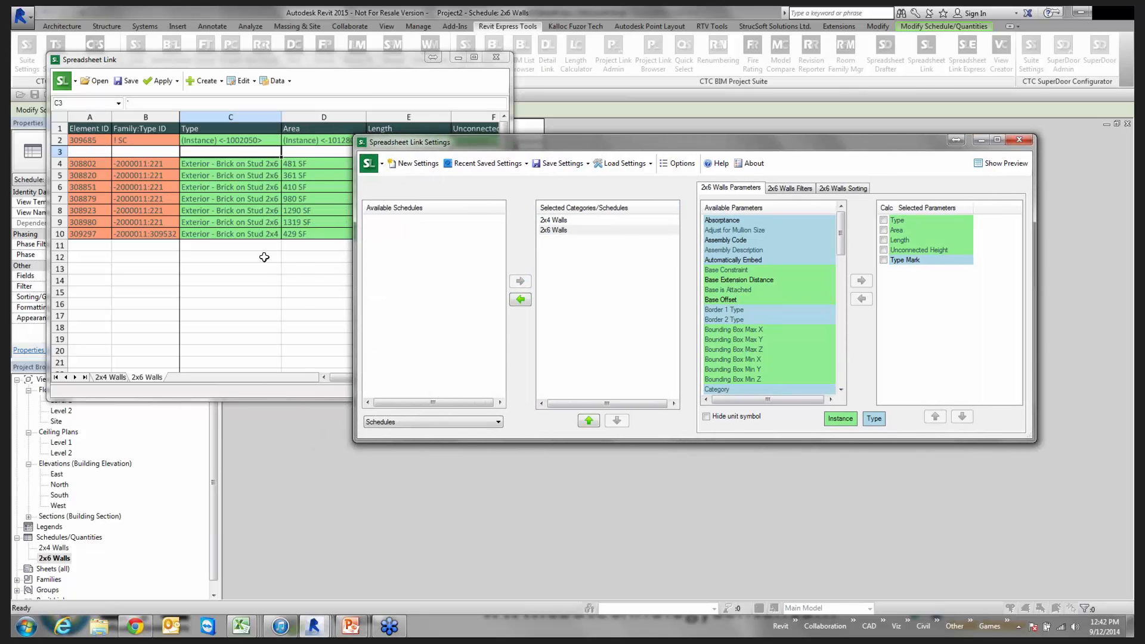
click(559, 232)
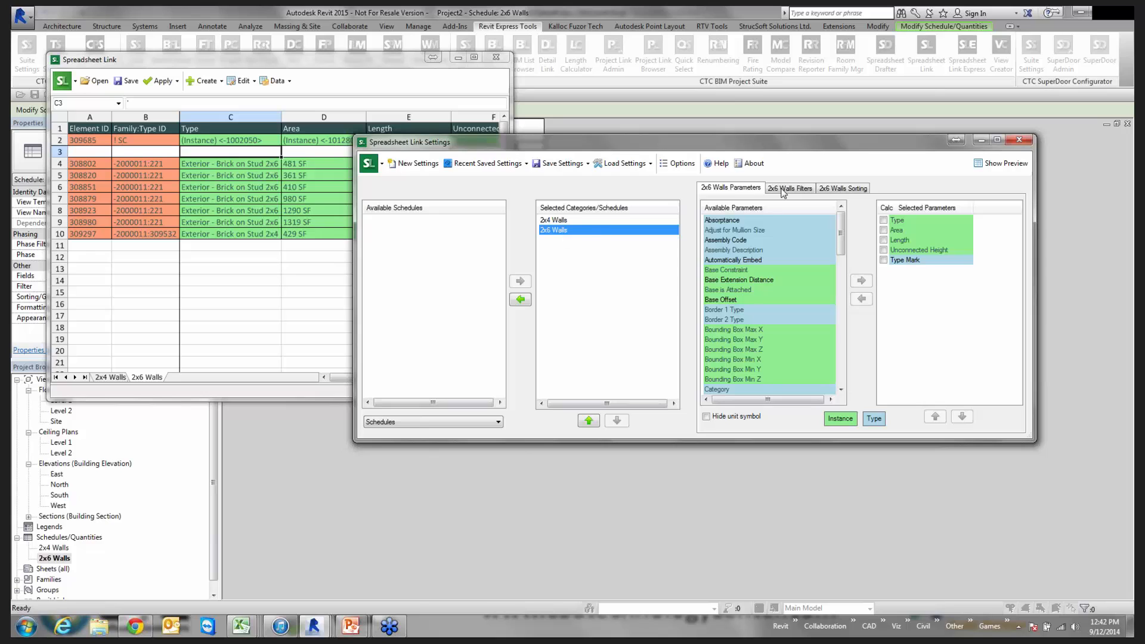
click(804, 191)
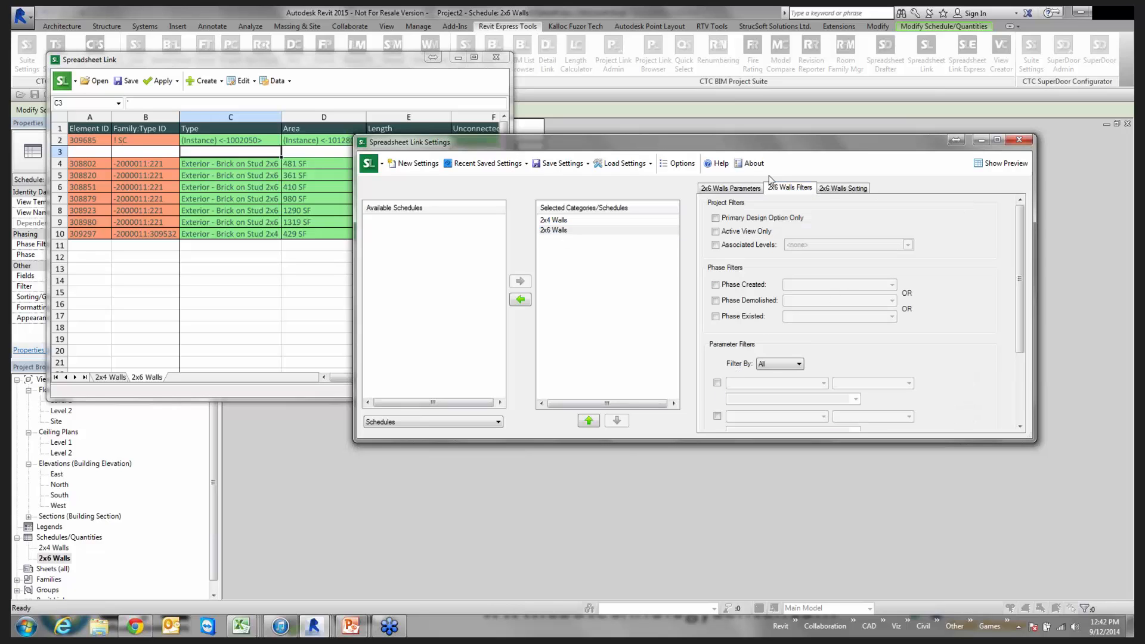
click(717, 383)
click(824, 383)
scroll(789, 464, down, 15)
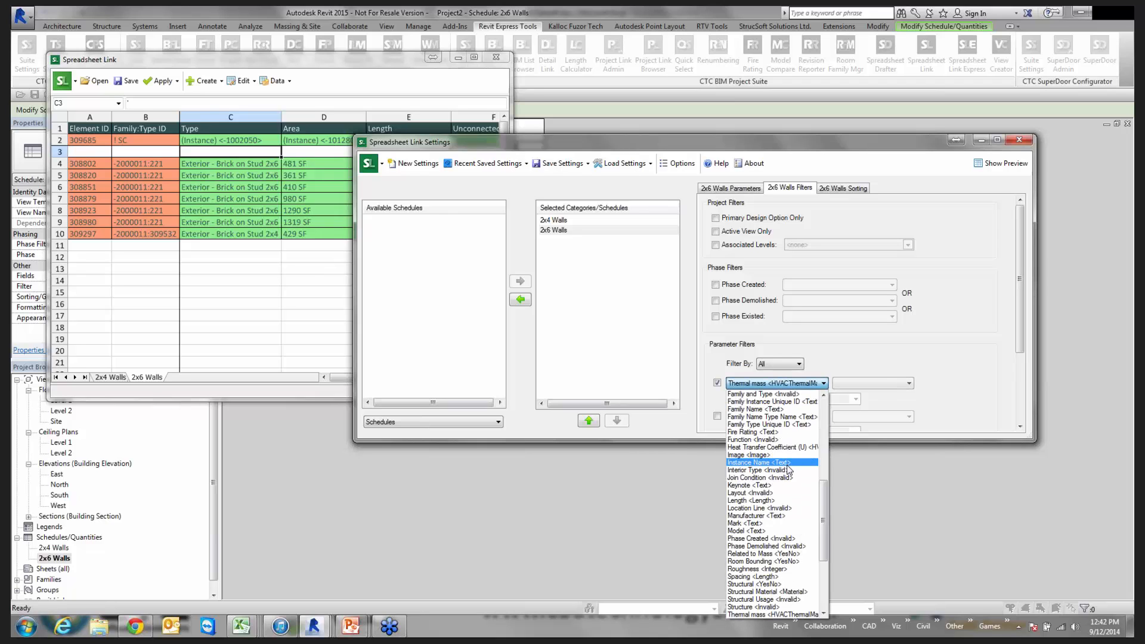
scroll(777, 595, down, 1)
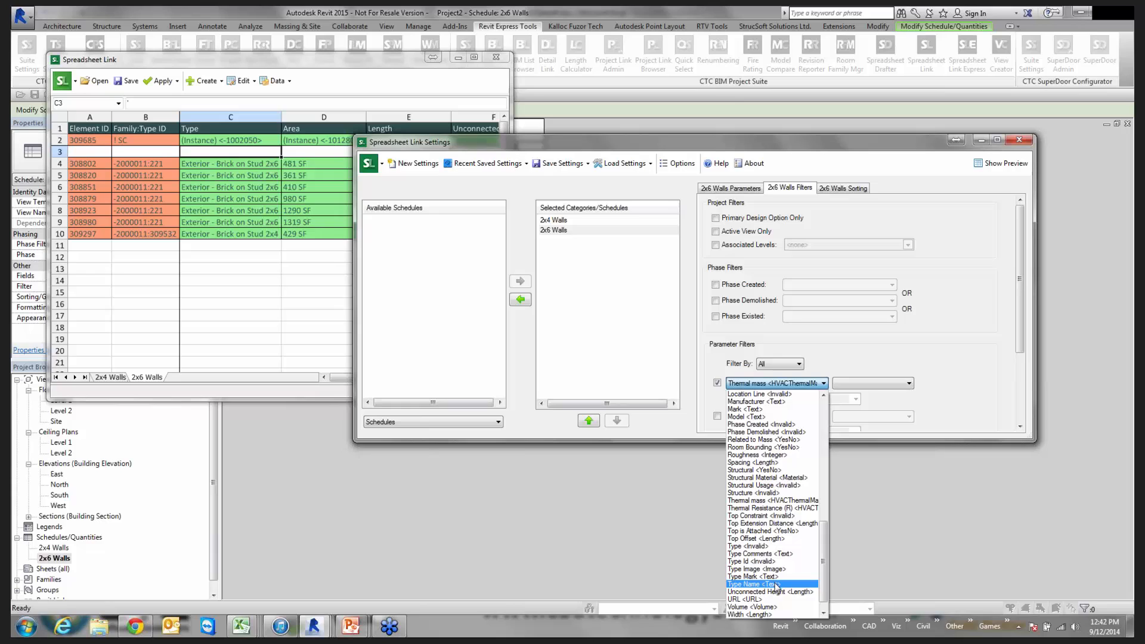
click(772, 576)
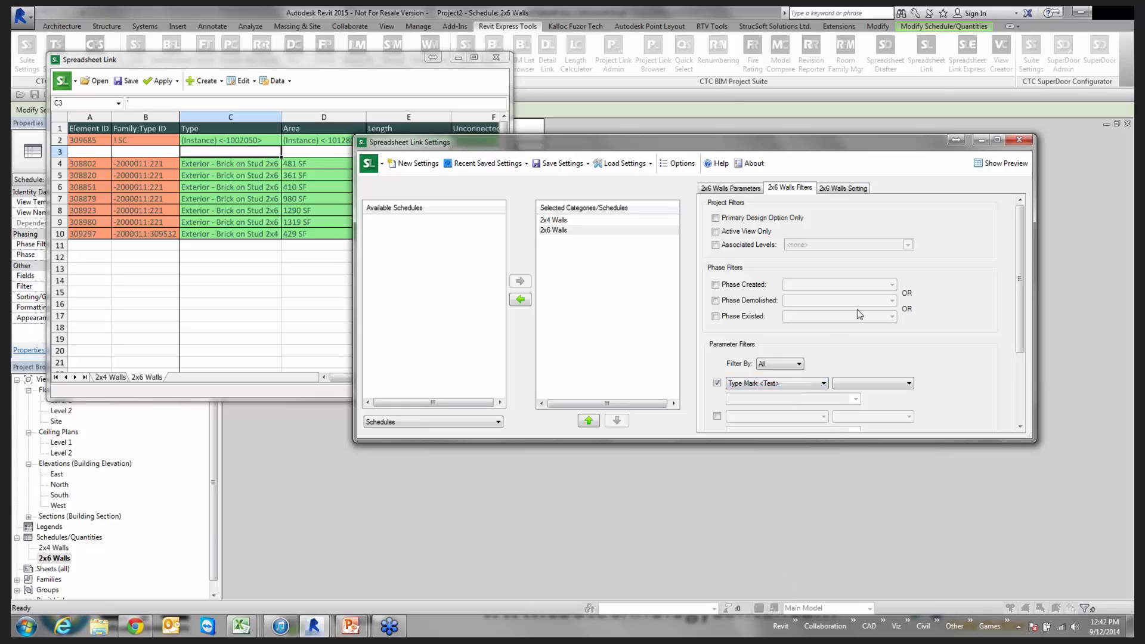
click(849, 384)
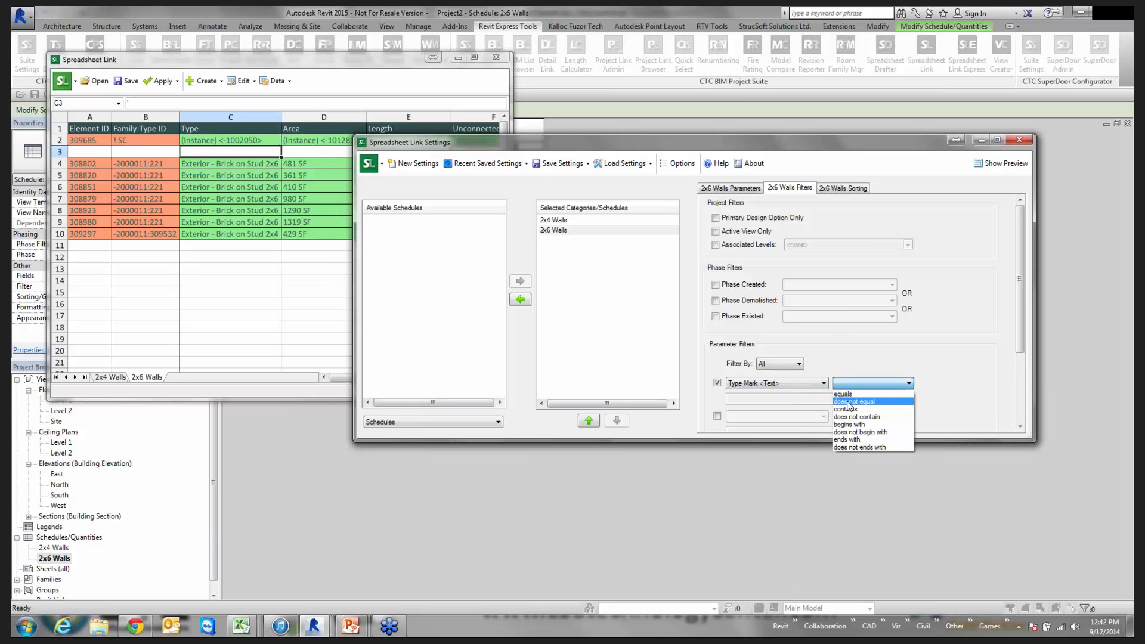
click(842, 394)
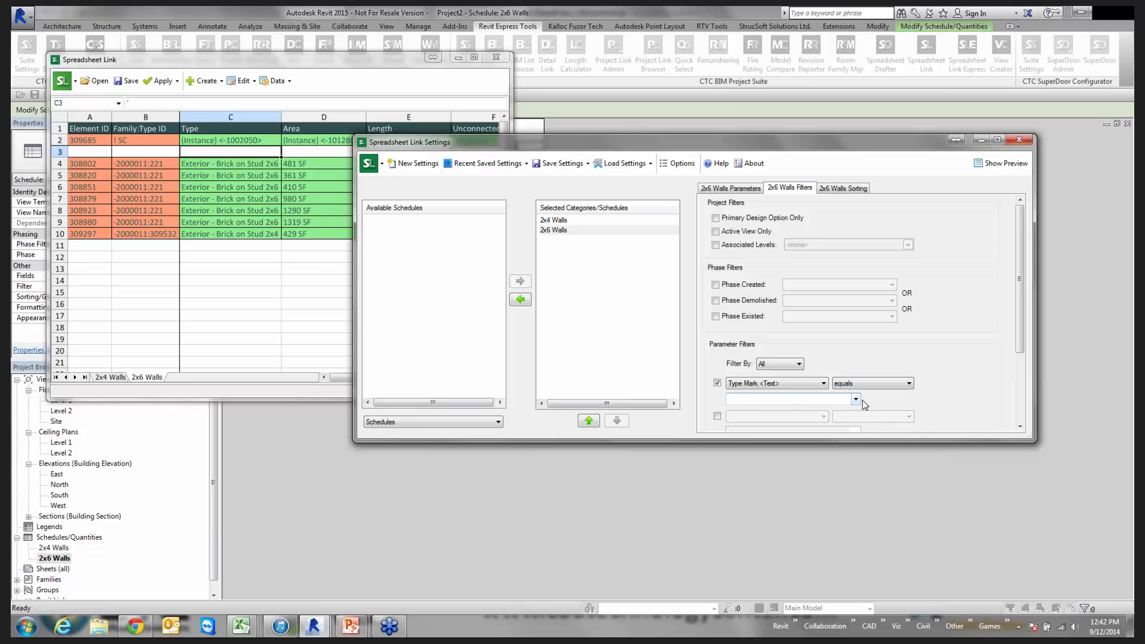
click(856, 399)
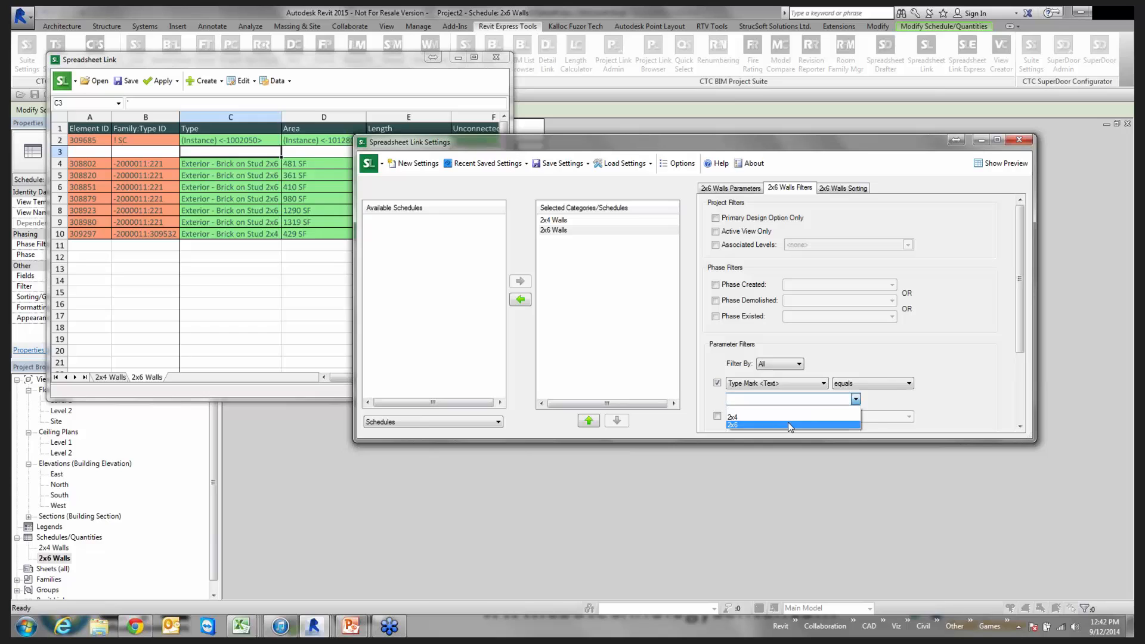
click(788, 423)
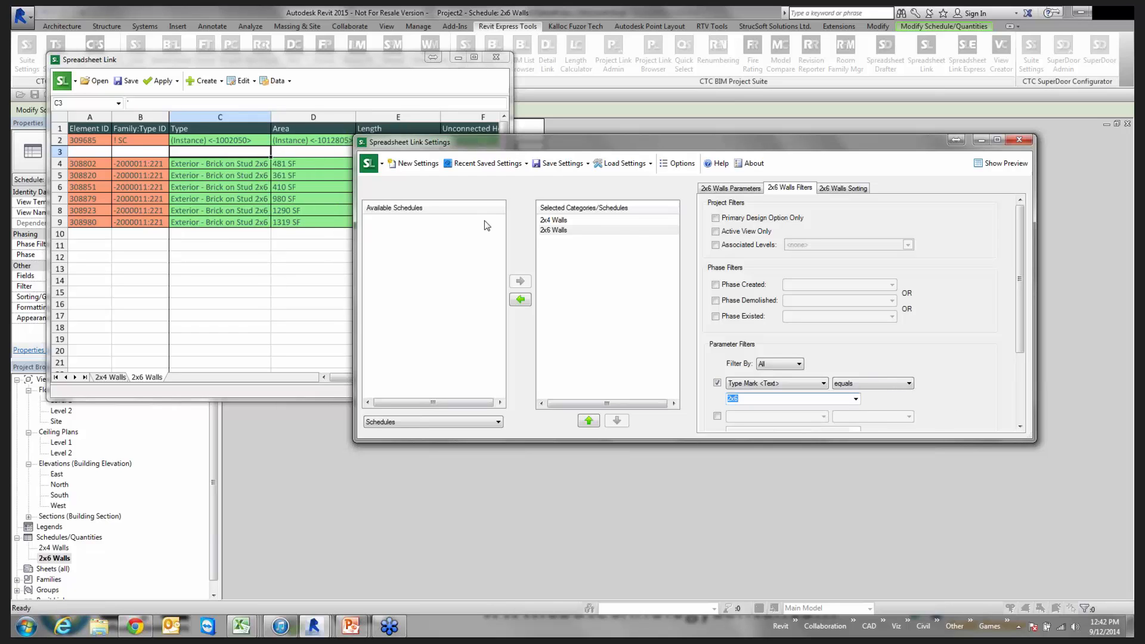
Step: Add a parameter filter to 2x4 Walls in the Spreadsheet Link settings so that Type Mark equals 2x4
click(574, 221)
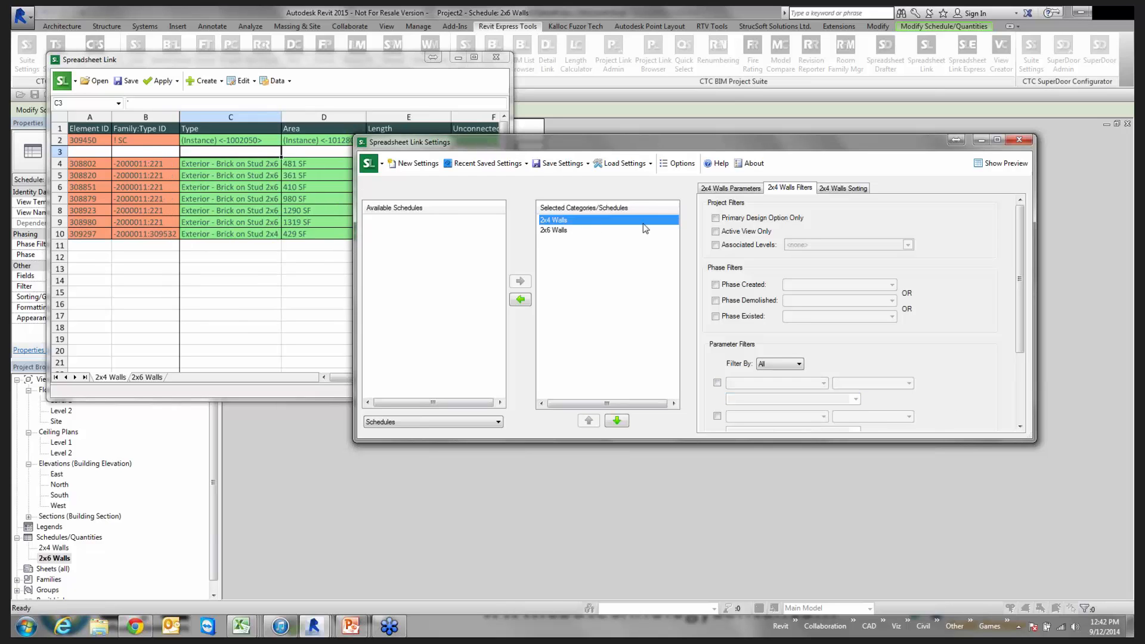
click(717, 383)
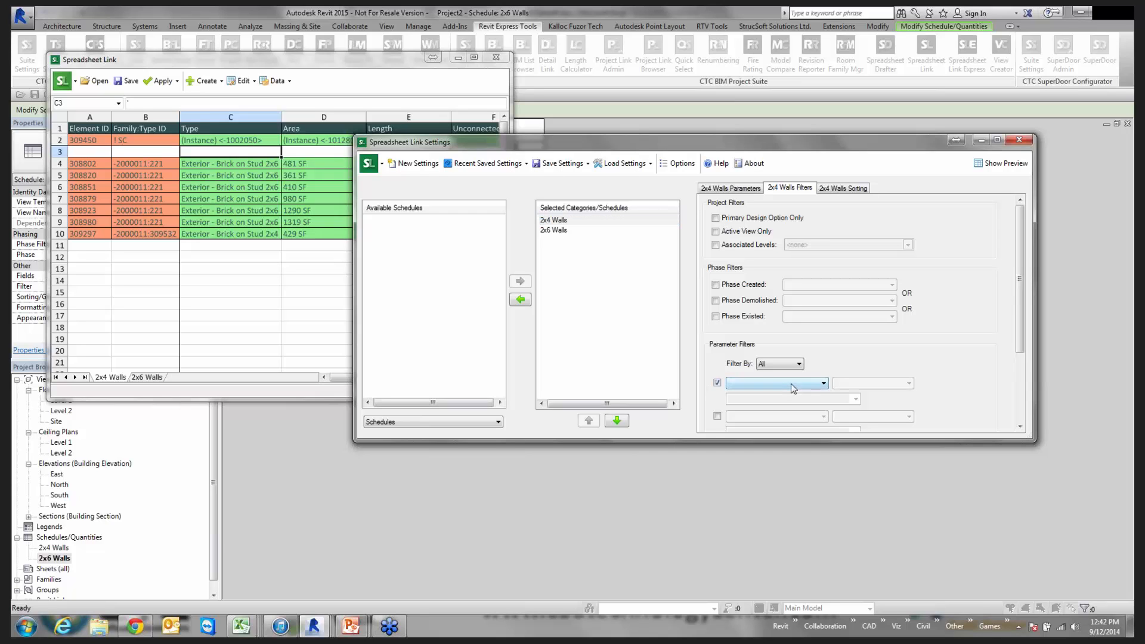
click(791, 383)
key(t)
scroll(777, 534, down, 2)
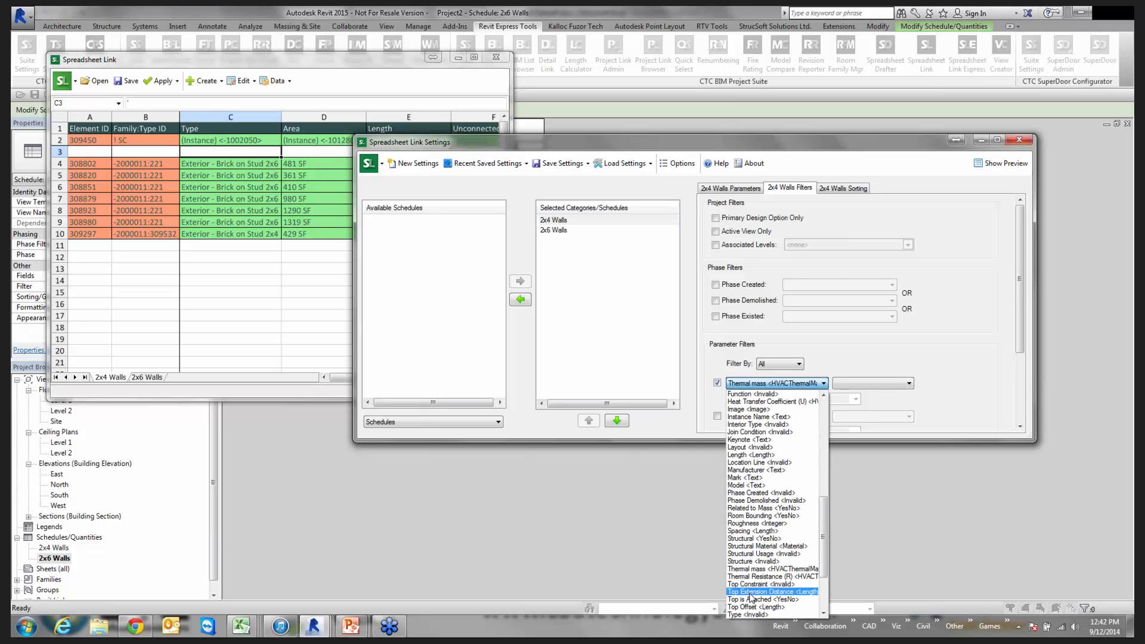
scroll(758, 613, down, 1)
scroll(758, 606, down, 2)
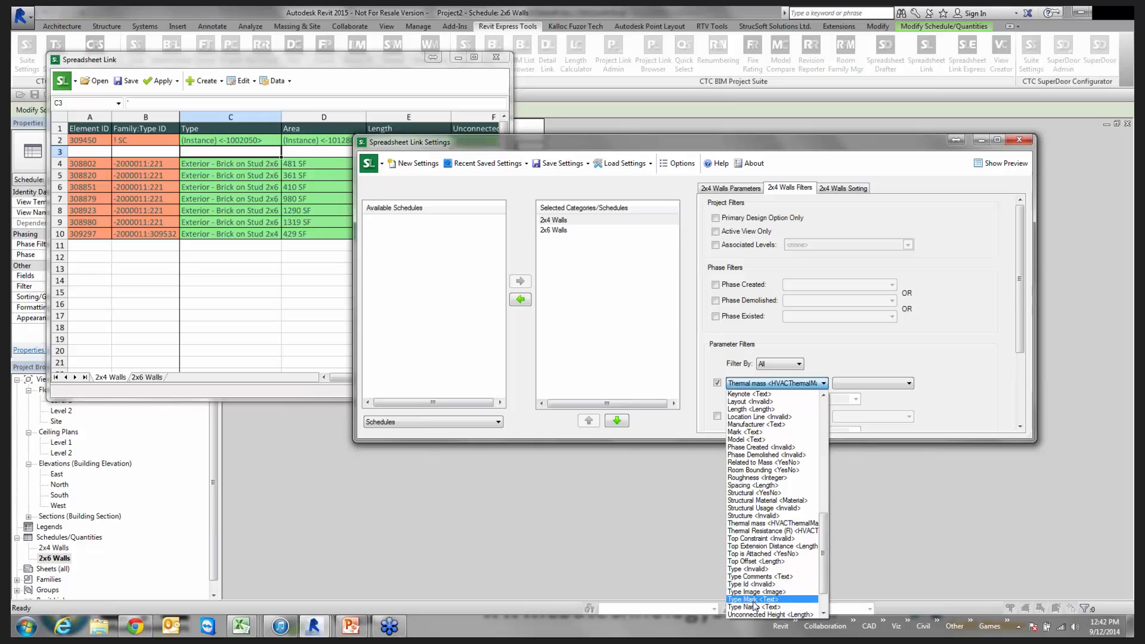
click(755, 612)
click(775, 385)
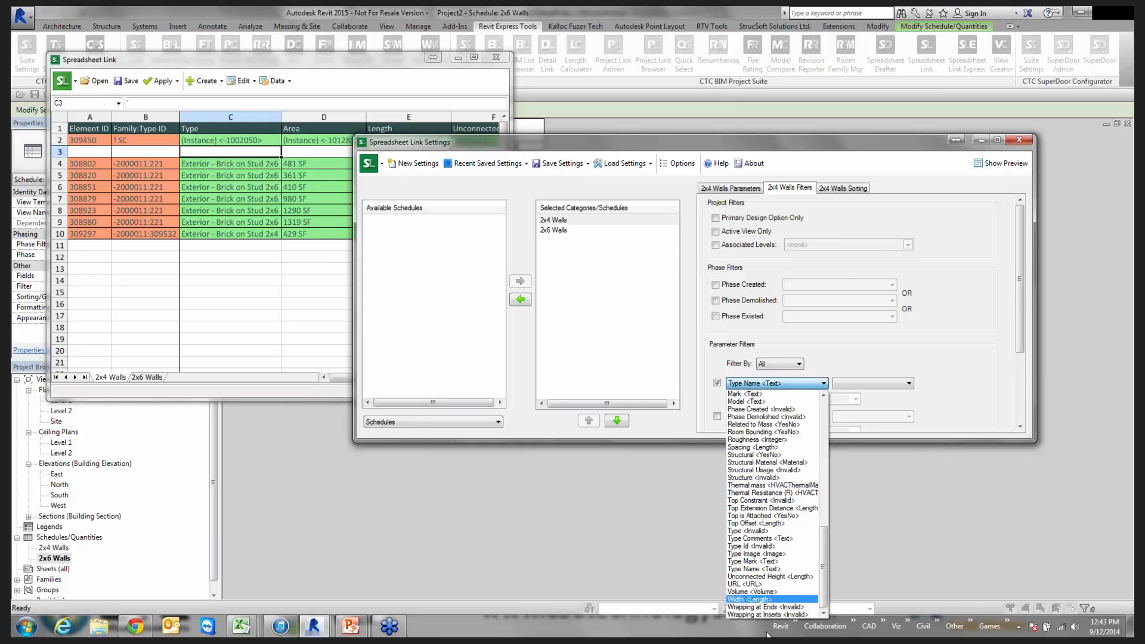
click(769, 564)
click(854, 382)
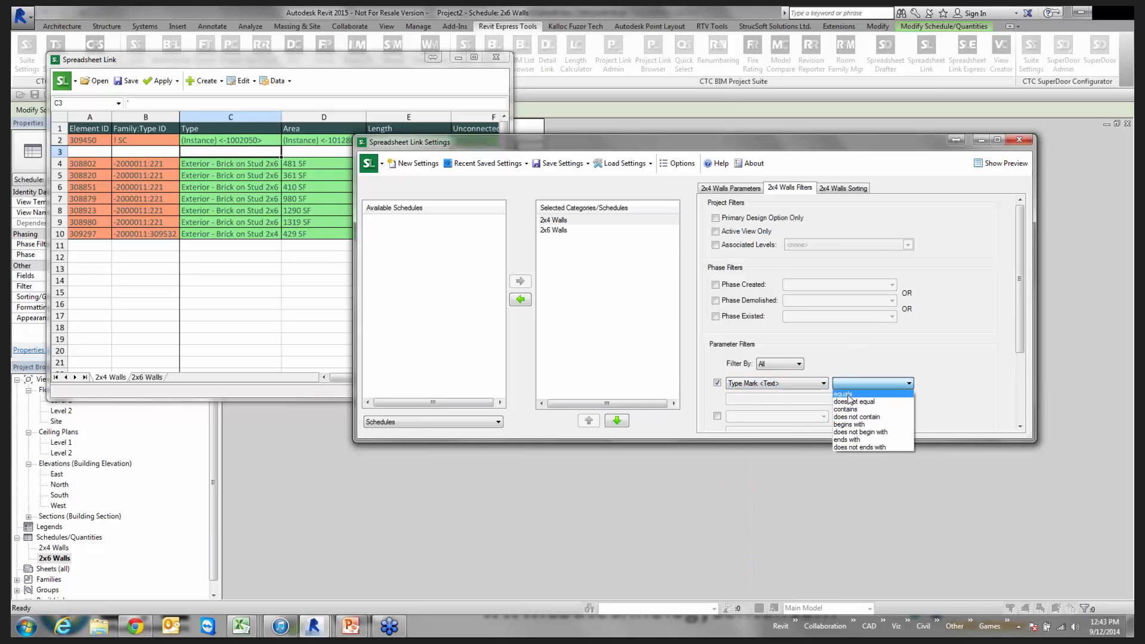
click(859, 395)
click(856, 399)
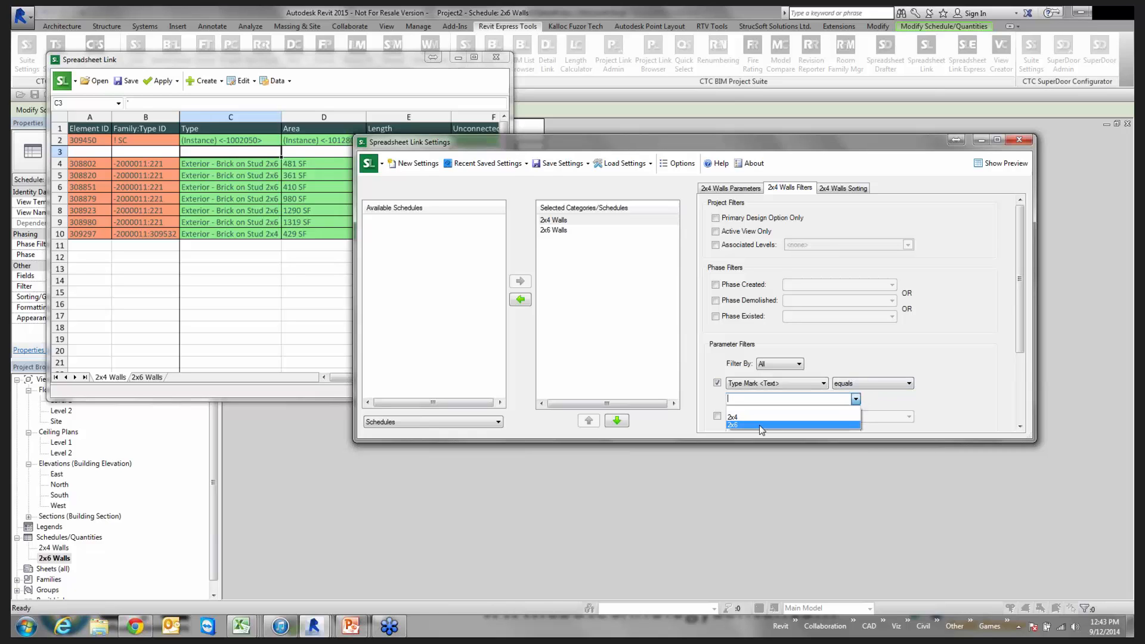
click(763, 417)
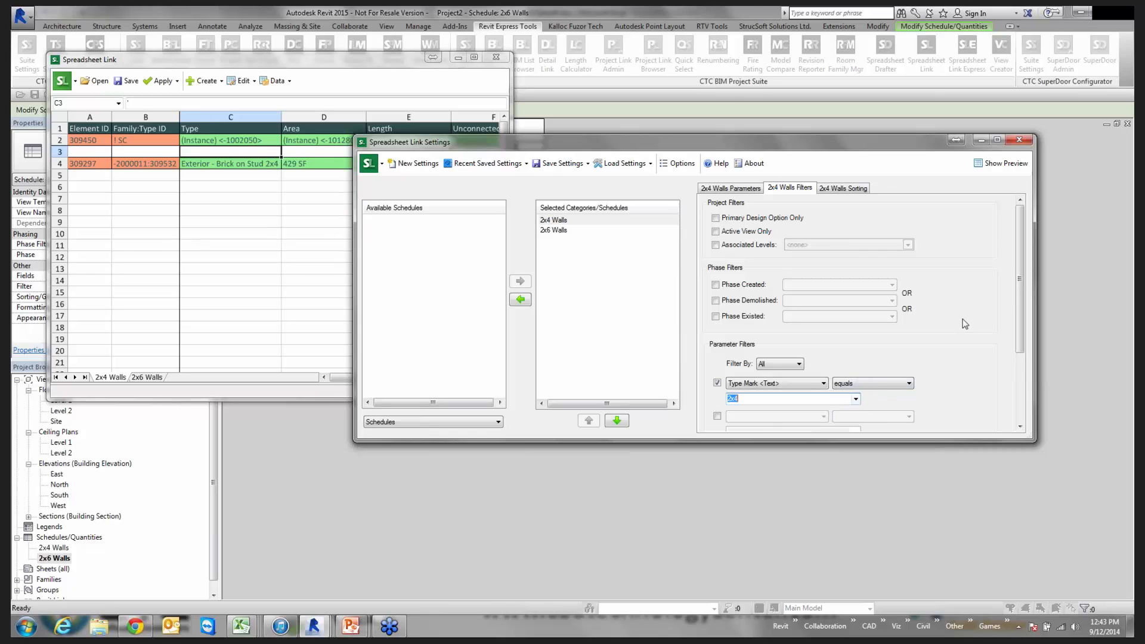
Step: Hide the unit symbols for the 2x4 Walls parameters and save the Spreadsheet Link settings to a file named Project Export Settings
click(725, 188)
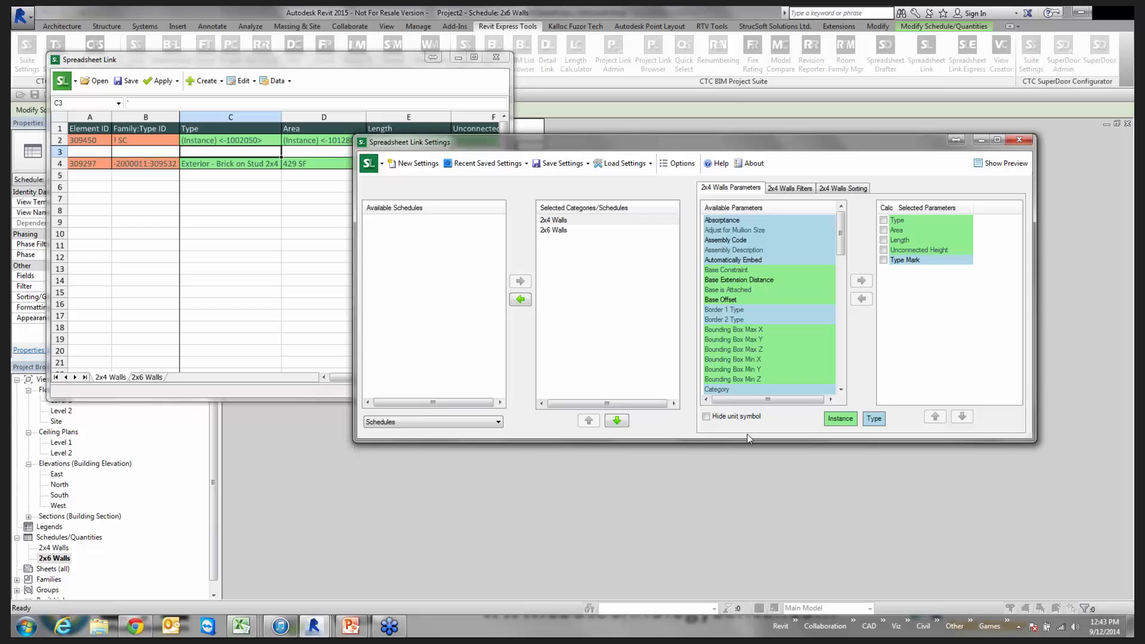
click(722, 417)
click(587, 164)
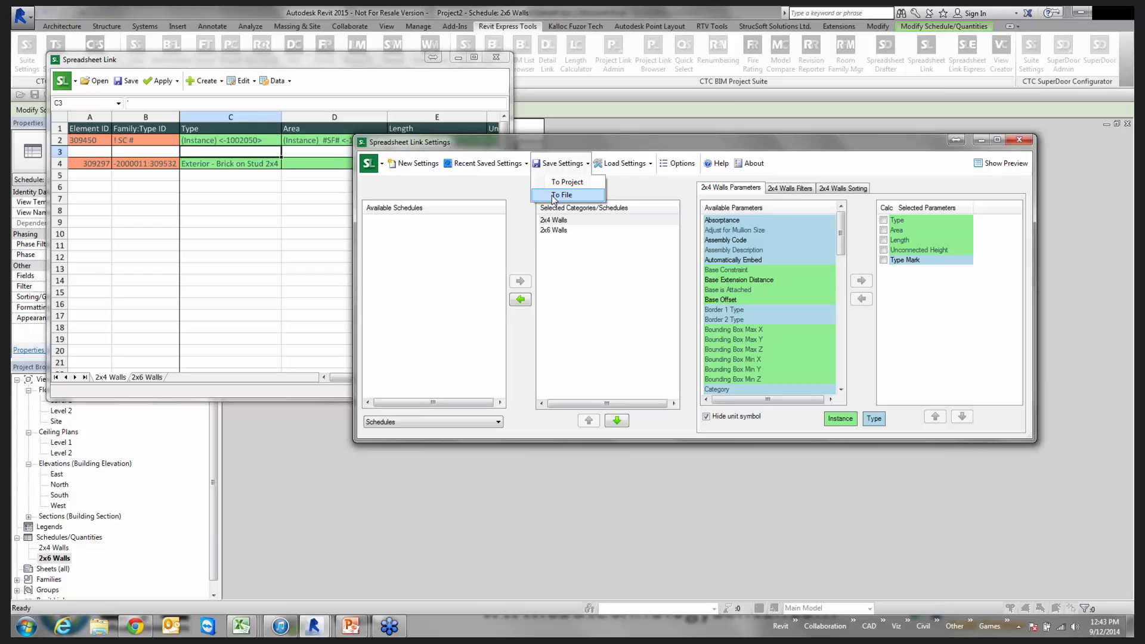
click(552, 195)
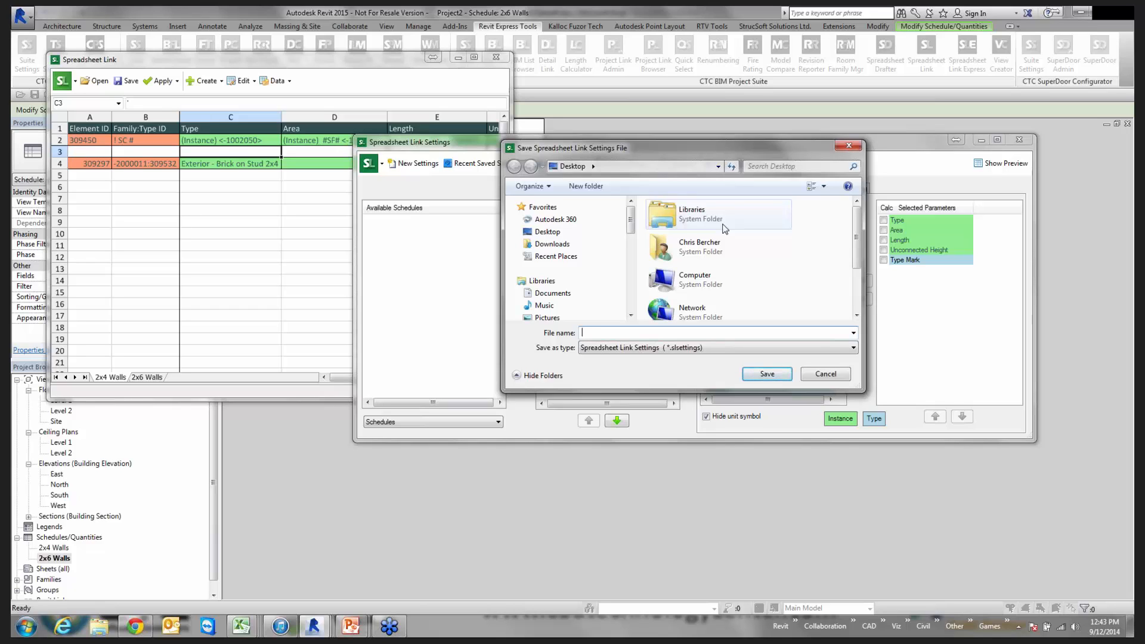
text(Project Export Settings)
click(769, 374)
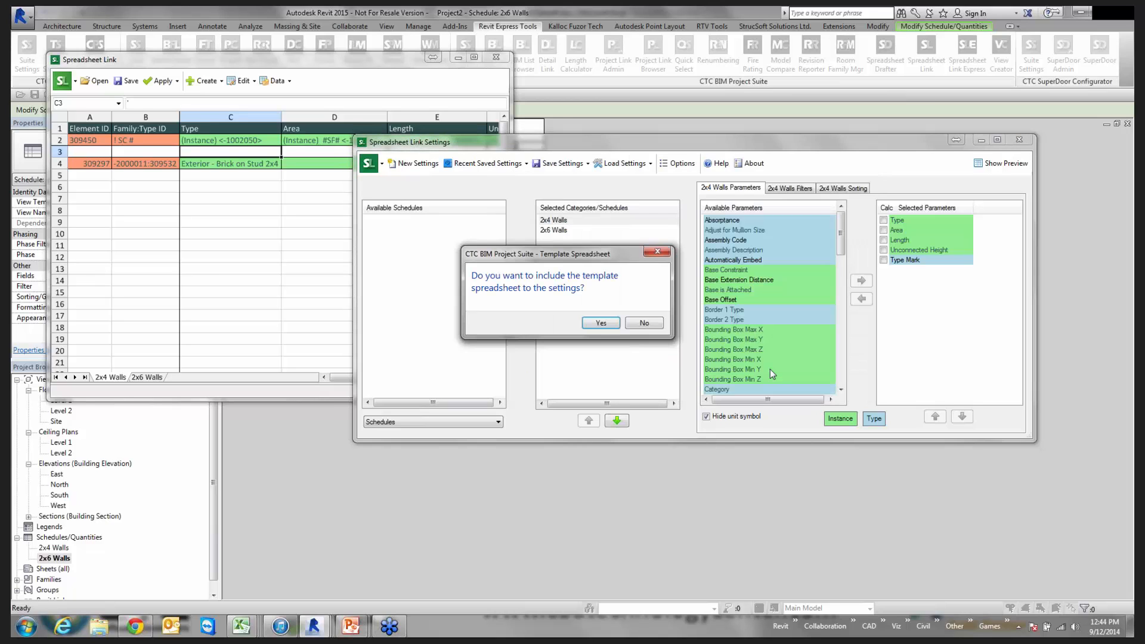
click(602, 323)
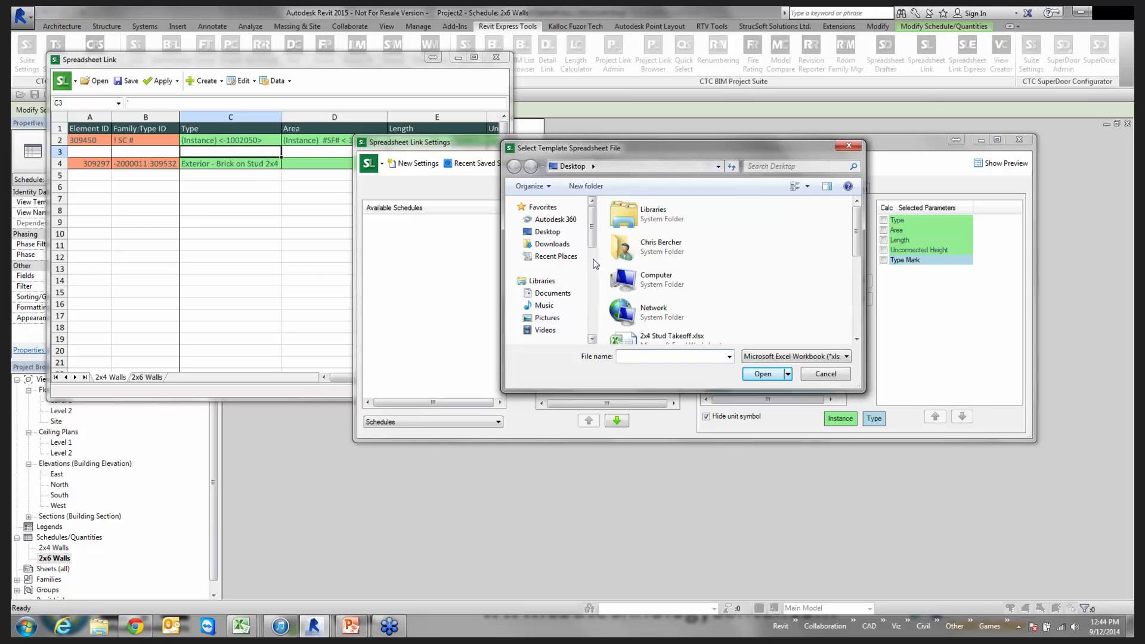
click(824, 374)
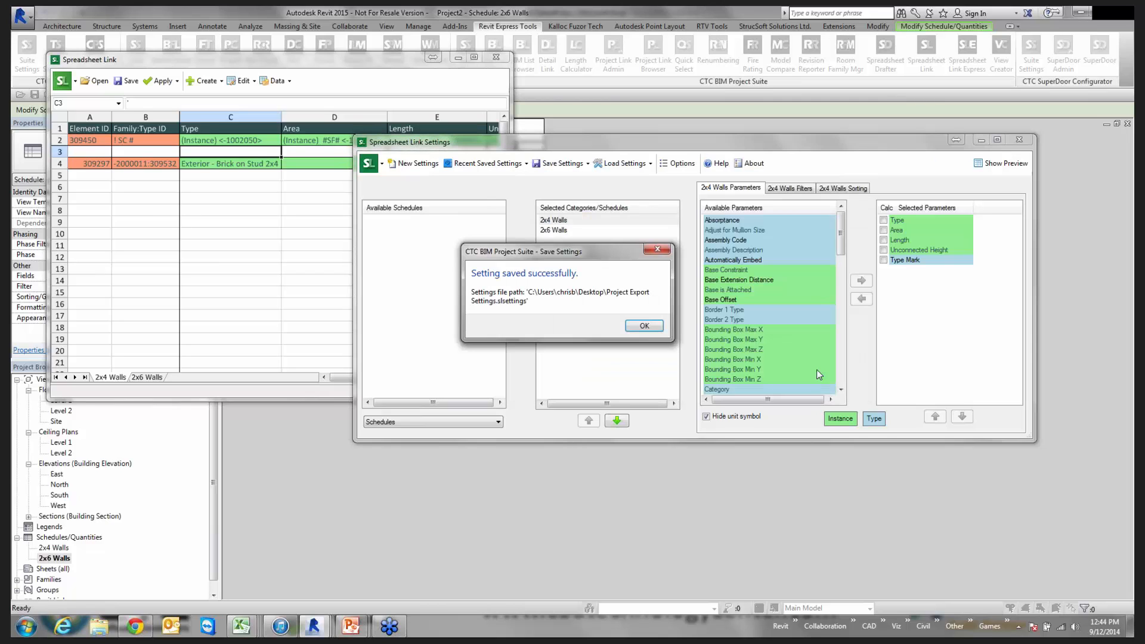
click(644, 326)
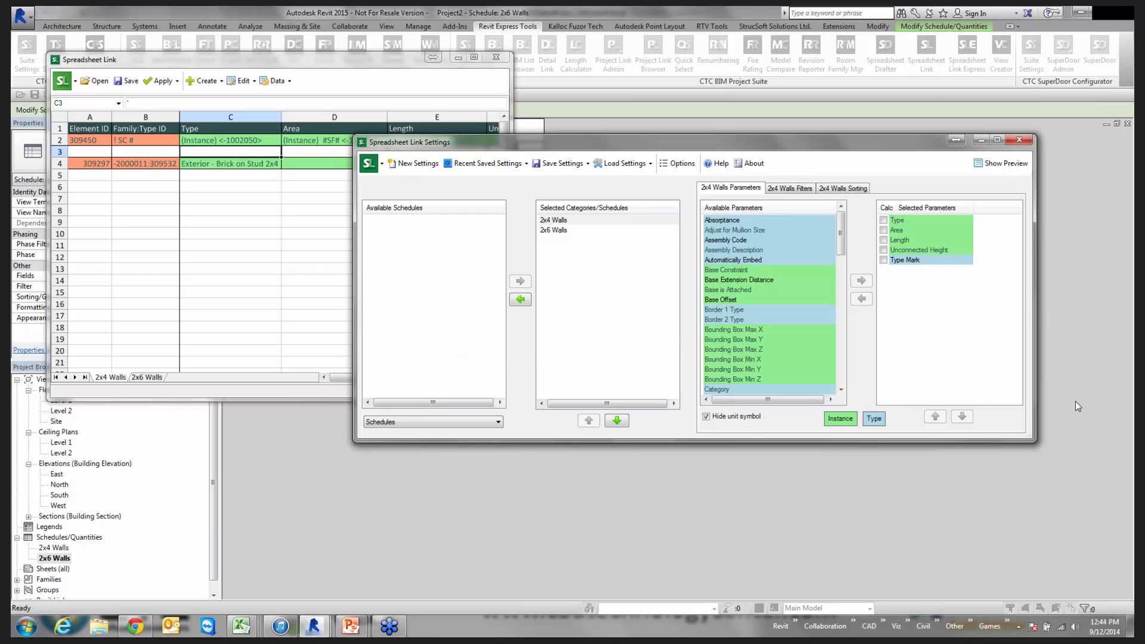
Step: Save the linked spreadsheet as an Excel workbook named Project 1 and open it in the default spreadsheet application
click(125, 84)
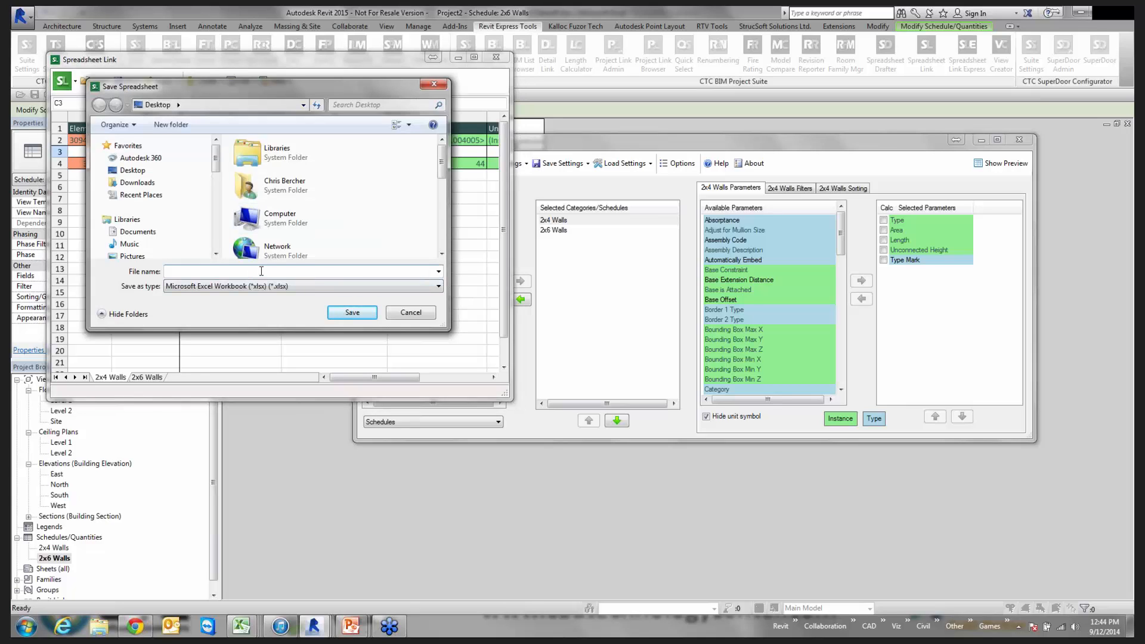
text(Project 1)
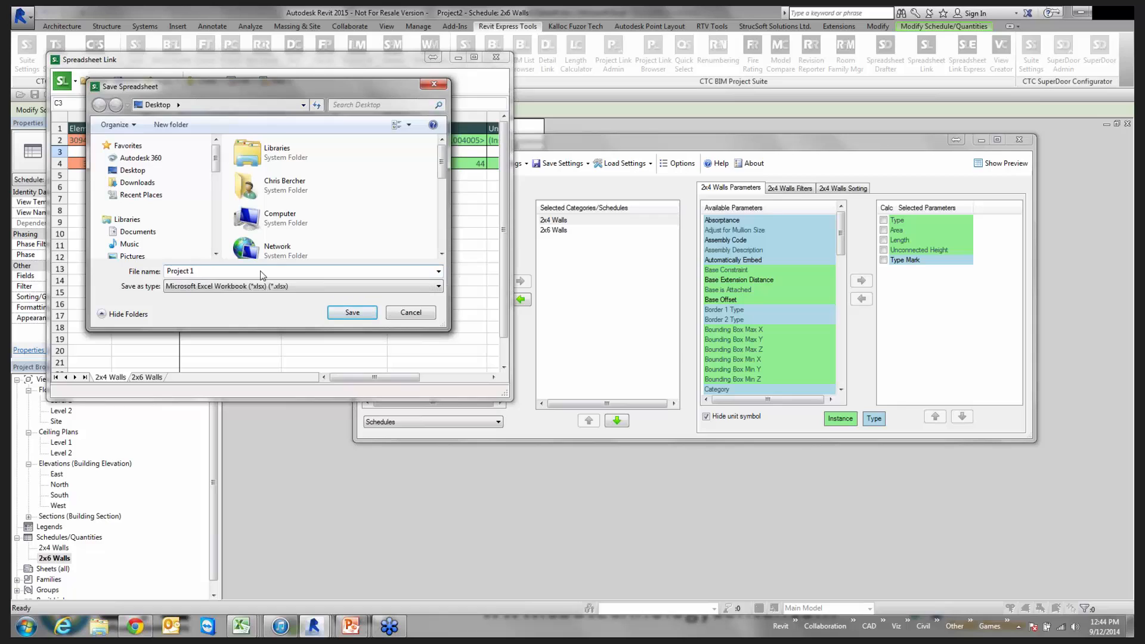
key(Return)
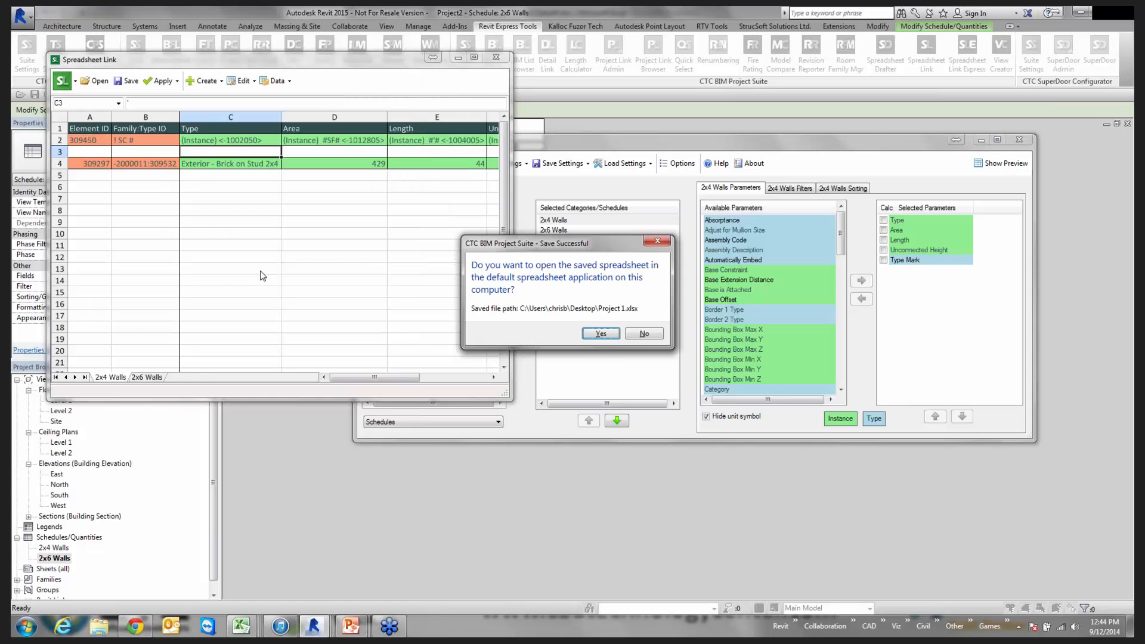
click(600, 338)
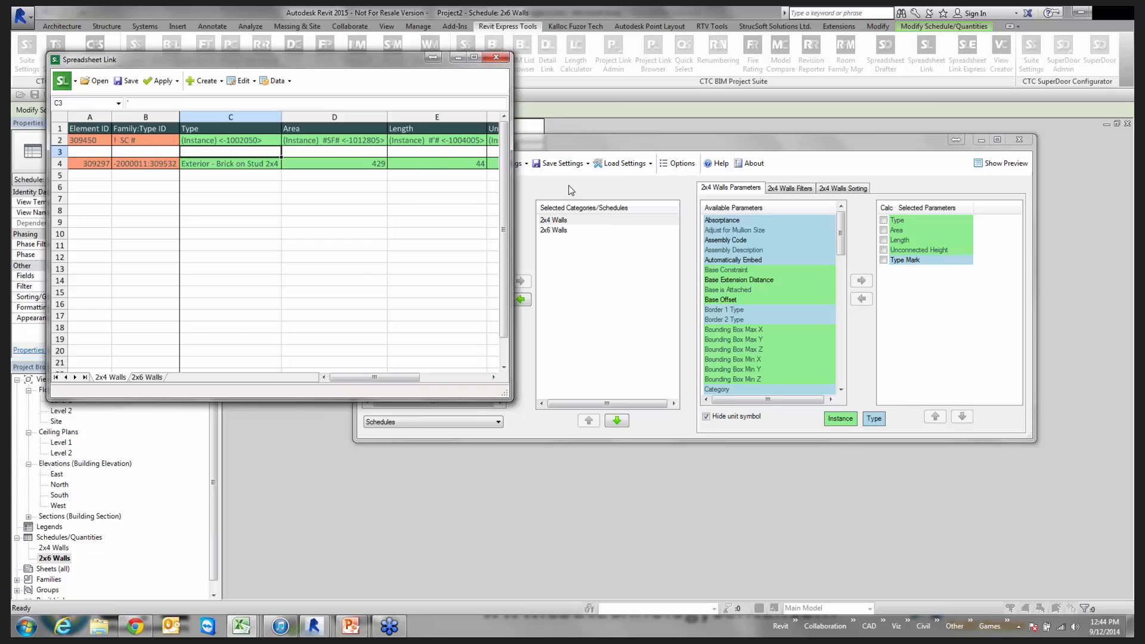
click(560, 163)
click(588, 183)
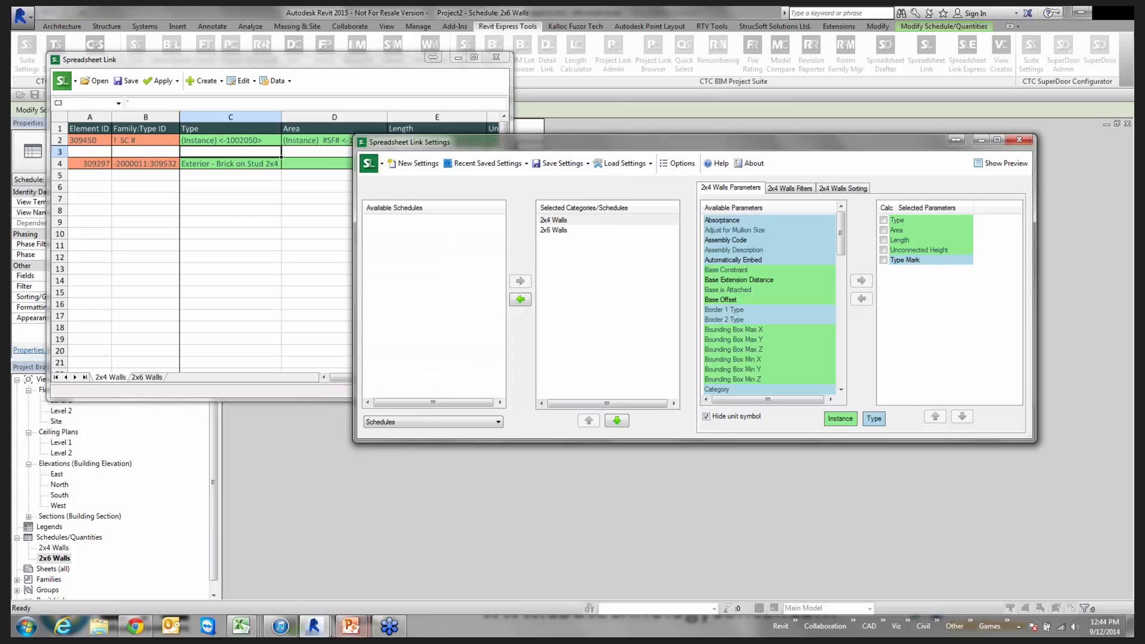
Step: Switch to Excel and examine the 2x4 Stud Takeoff workbook's stud and cost summary, previewing the Wall Takeoff workbook as well
mouse_move(242, 626)
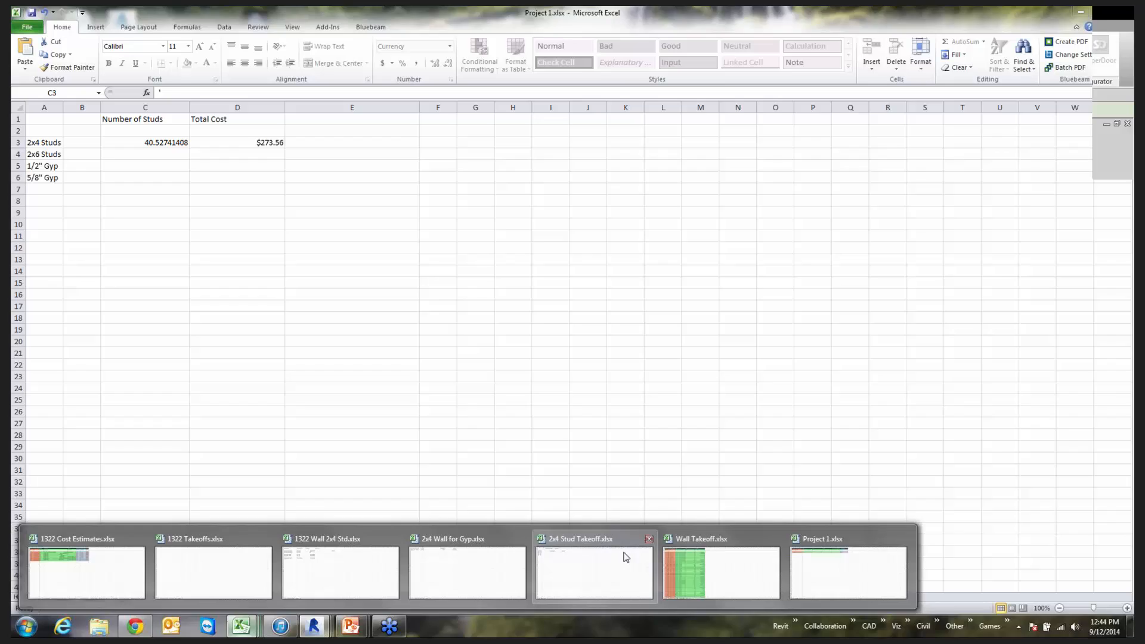
click(595, 570)
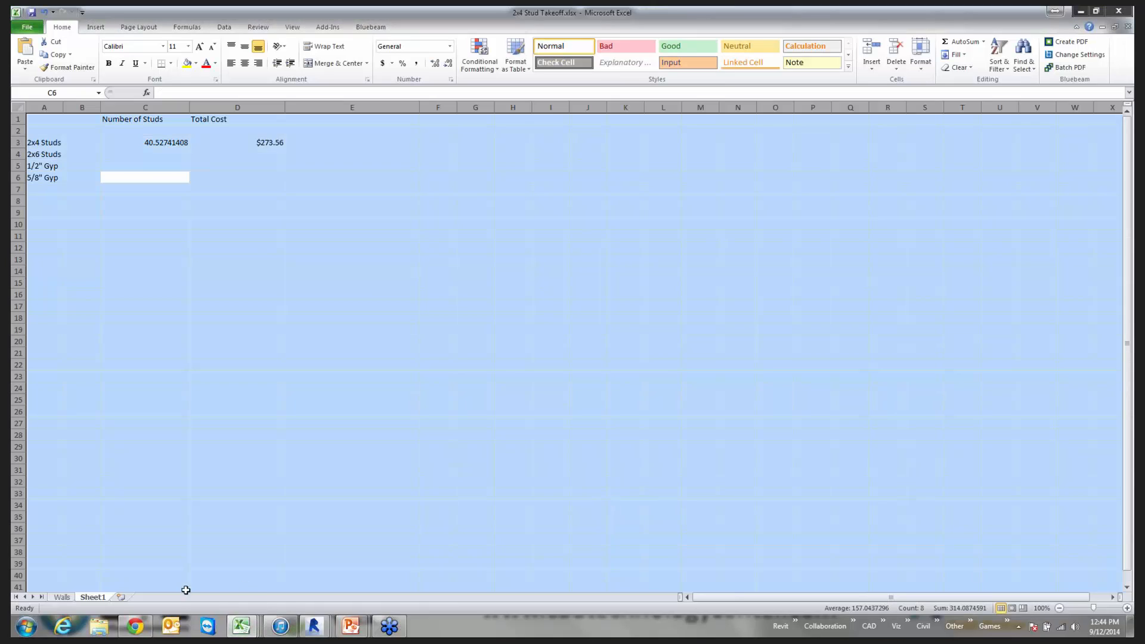
click(241, 626)
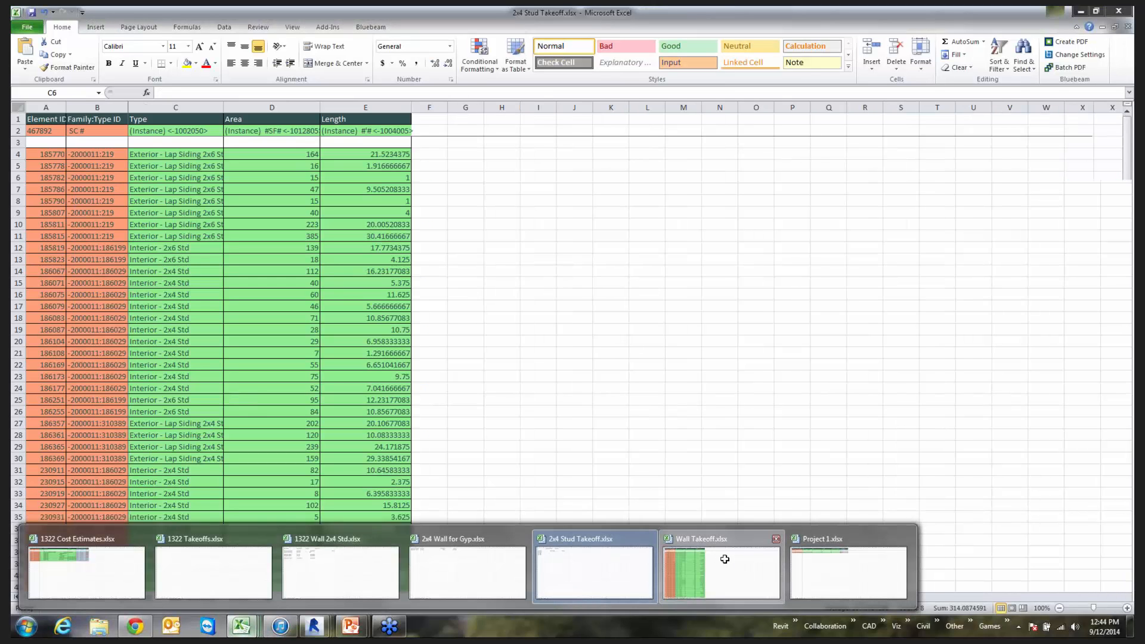
click(727, 564)
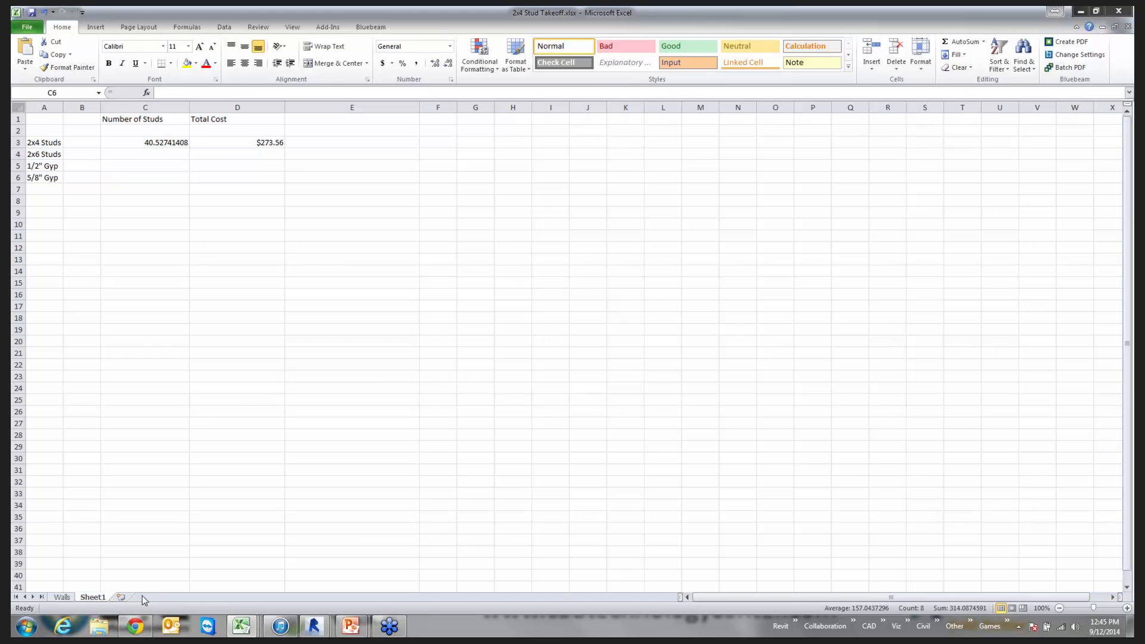
Step: Switch from Excel to the PowerPoint slideshow and show the Demonstration slide
key(alt+Tab)
key(Tab)
key(Tab)
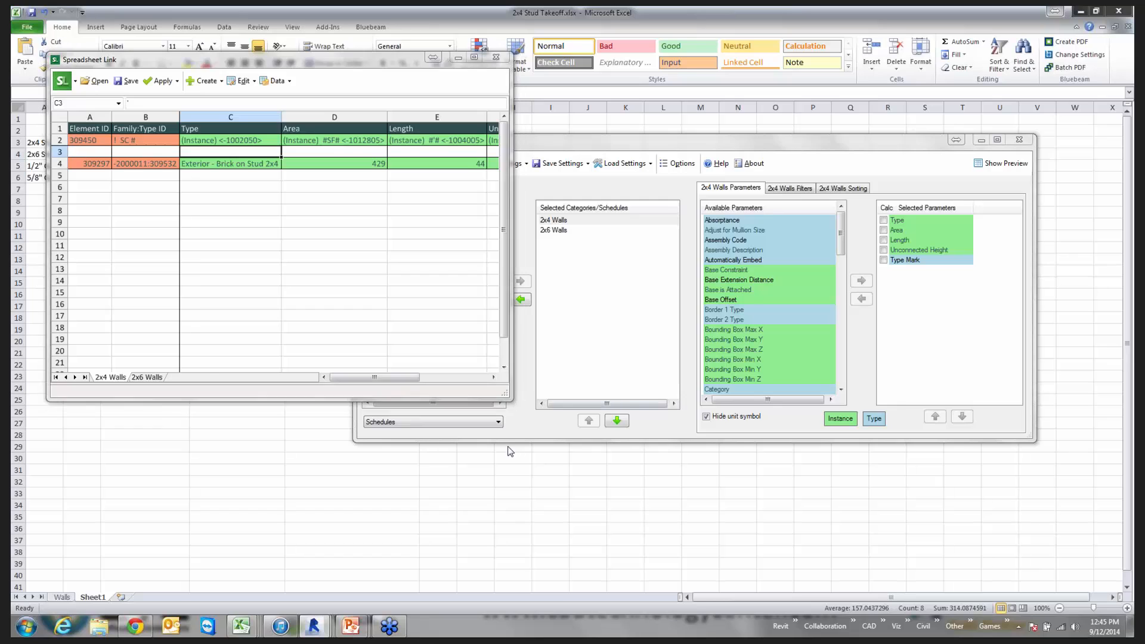
key(alt+Tab)
click(312, 373)
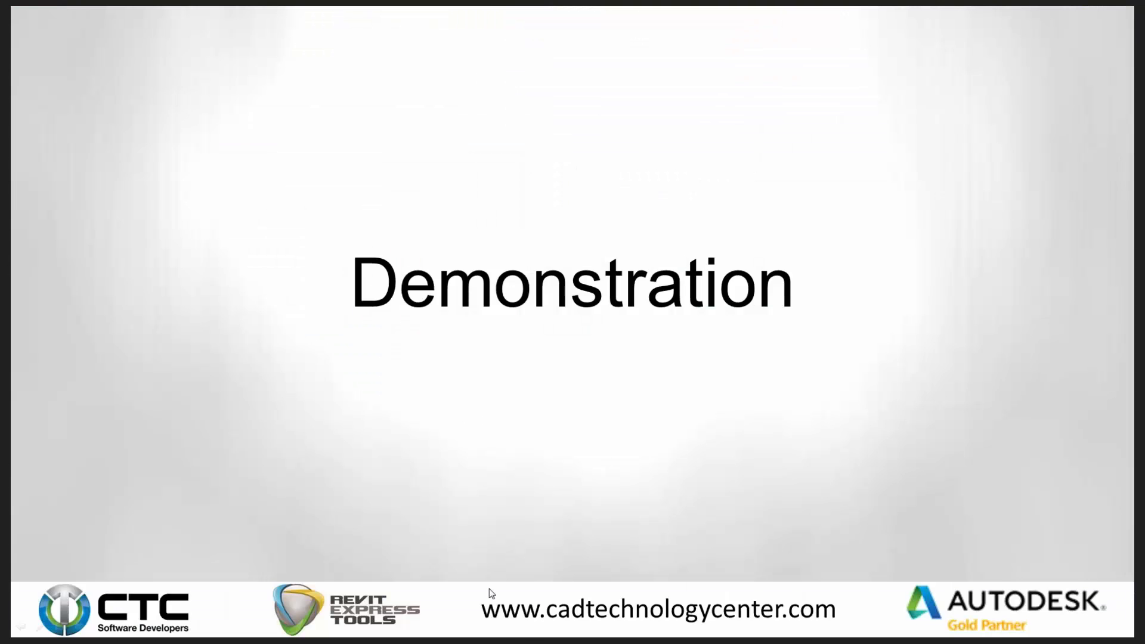